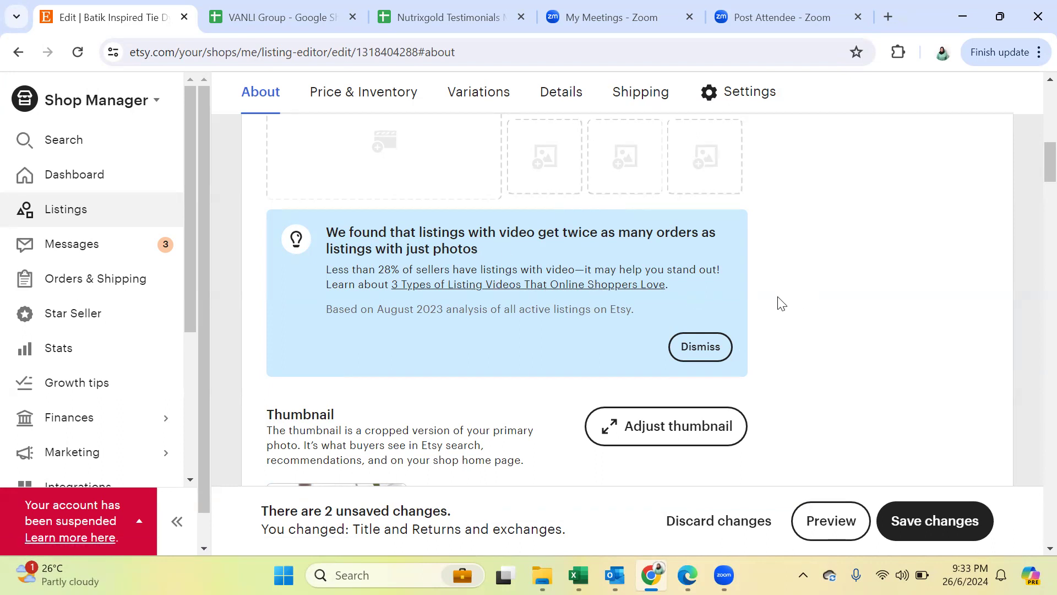
Step: Open the thumbnail adjustment for the listing's primary photo and try shifting the image slightly within the frame
scroll(768, 306, down, 3)
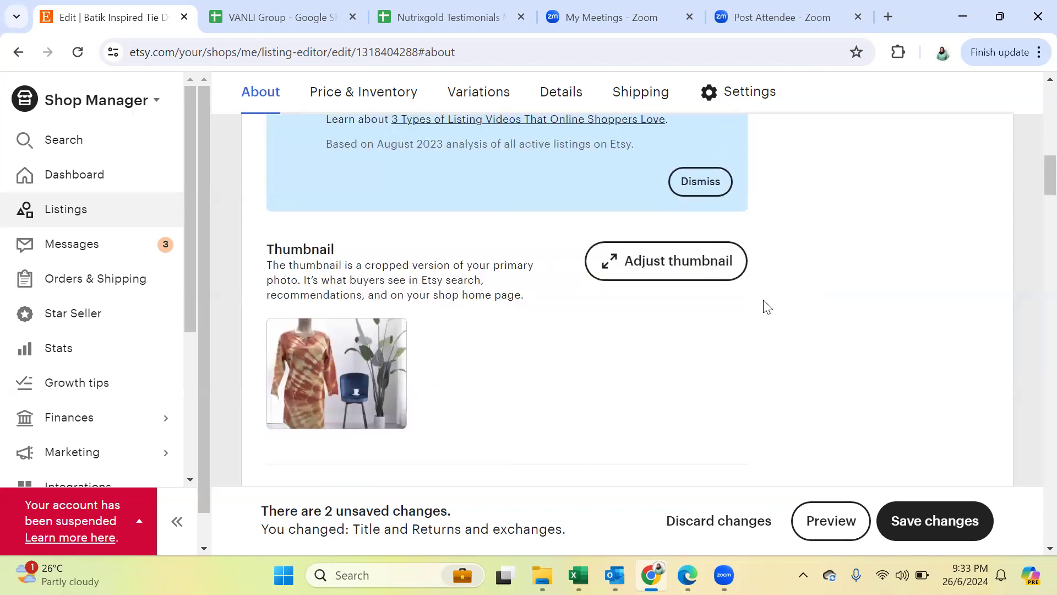
scroll(765, 306, down, 1)
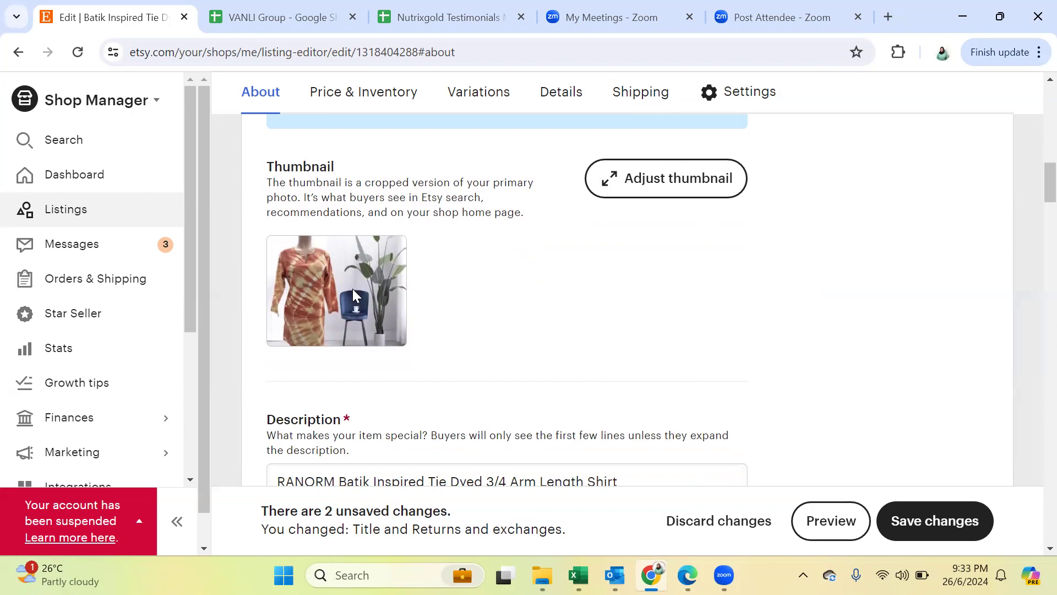
click(645, 184)
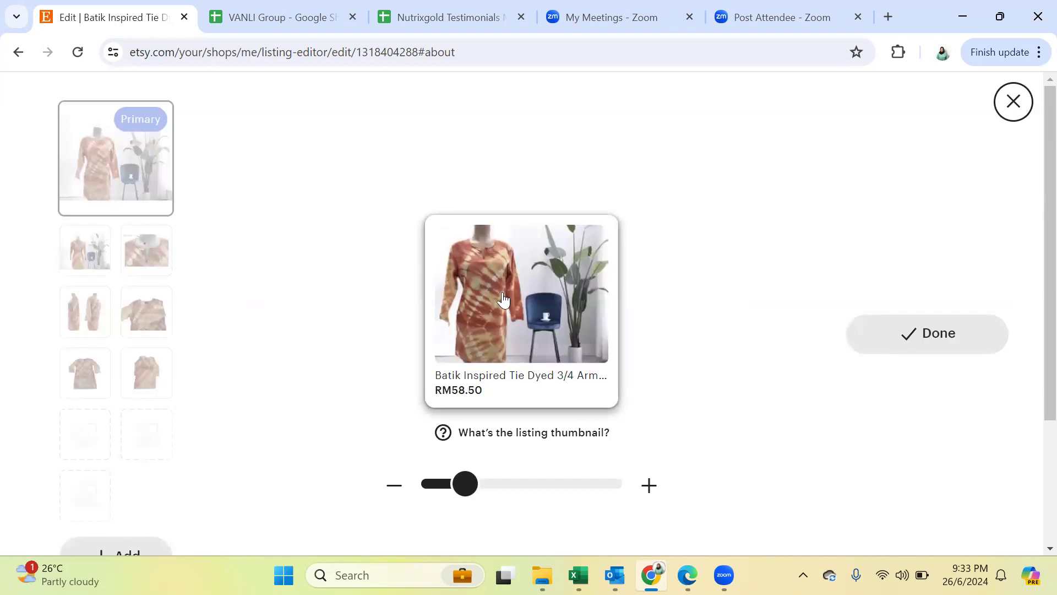
drag(504, 300, 484, 301)
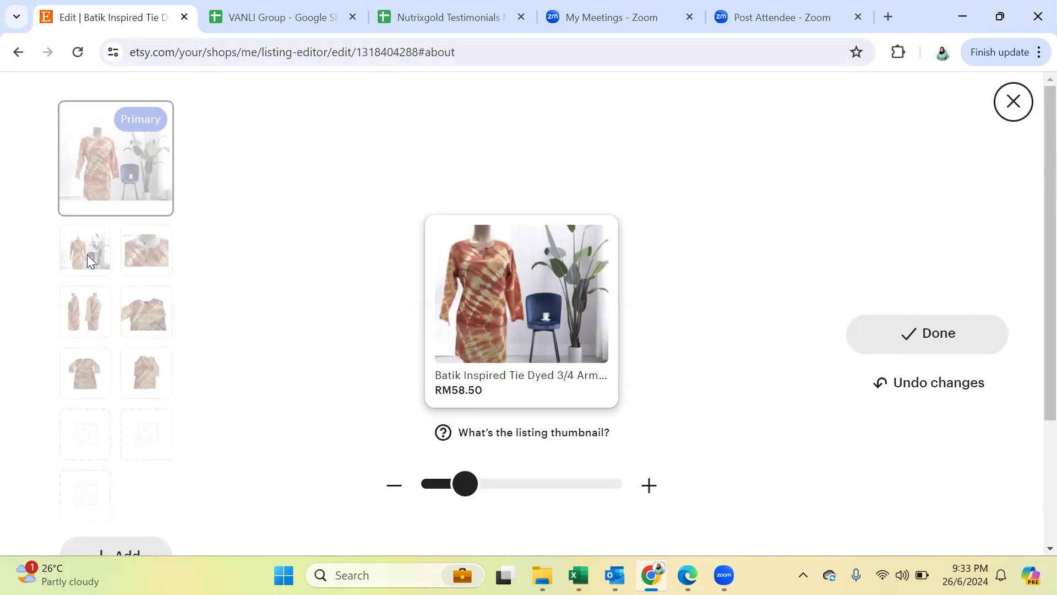
click(147, 203)
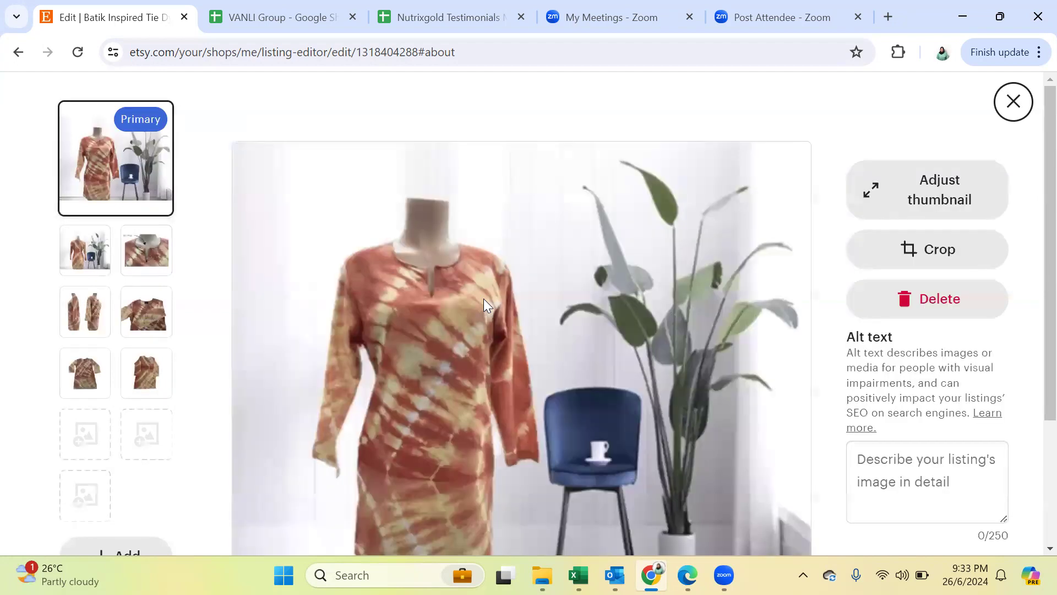
Step: Reposition the primary photo in the thumbnail frame to include the mannequin's neck and the chair, and accept the adjustment
scroll(485, 298, down, 1)
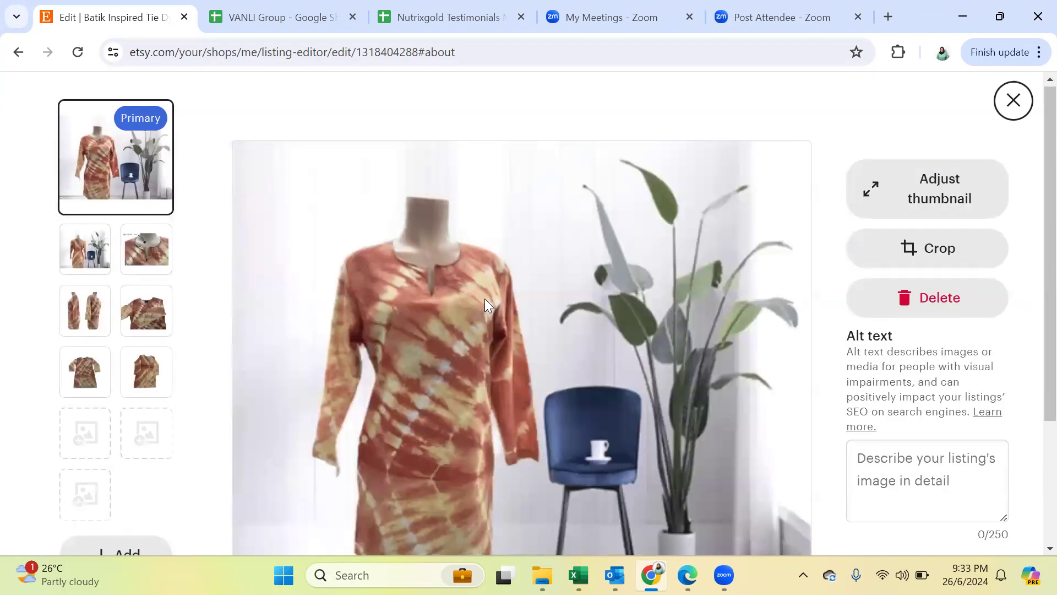
scroll(485, 298, down, 1)
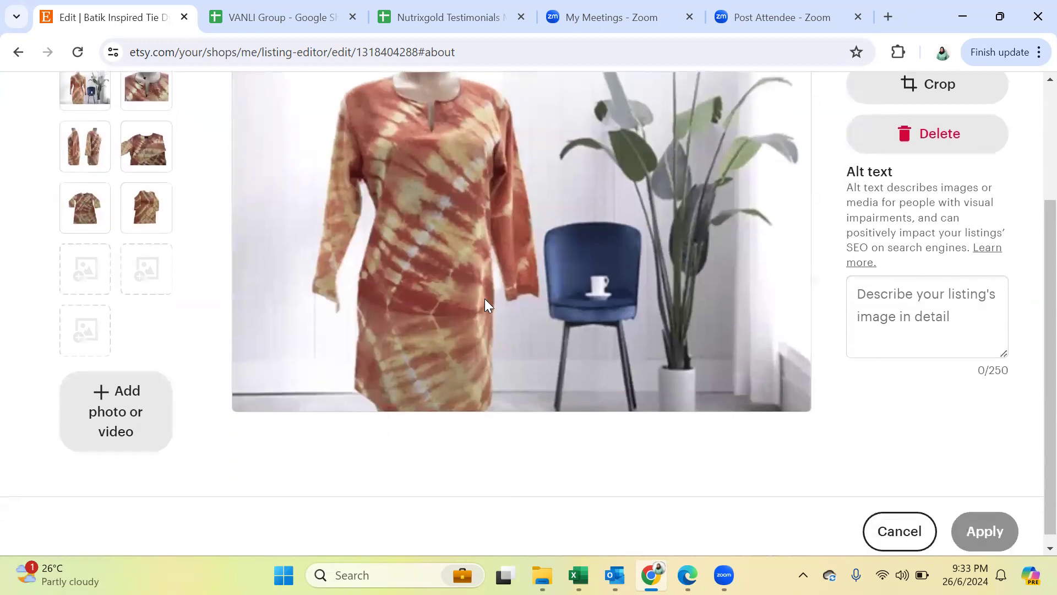
scroll(485, 299, up, 1)
scroll(484, 299, up, 1)
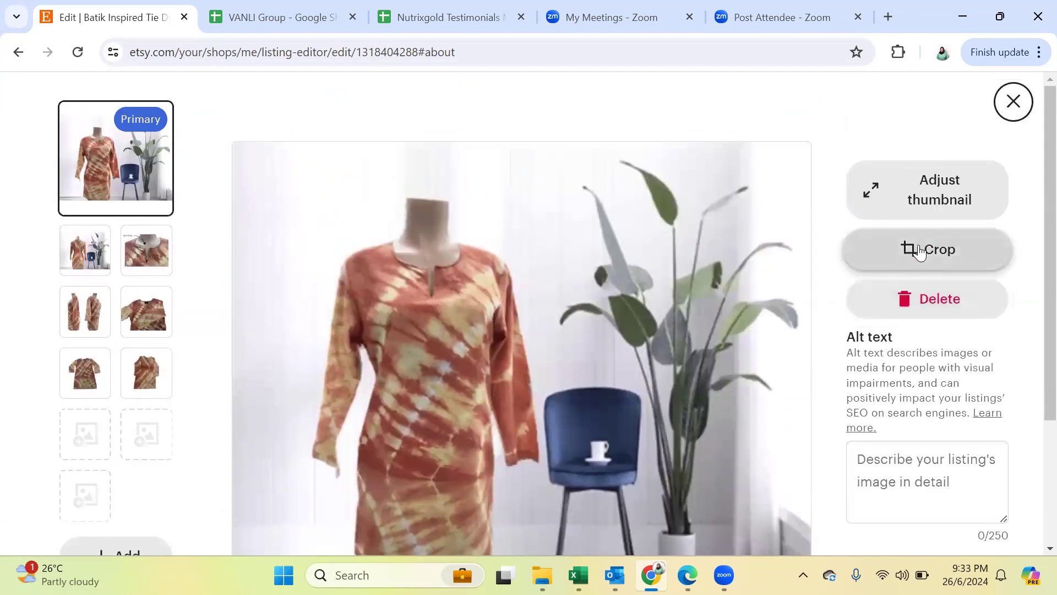
click(924, 187)
drag(501, 306, 540, 392)
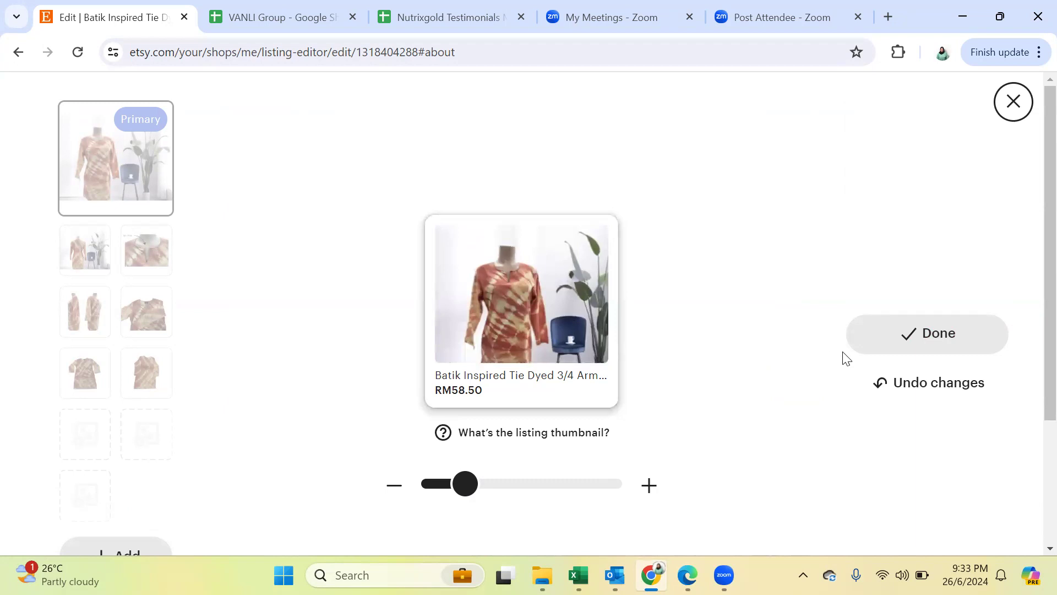
click(929, 334)
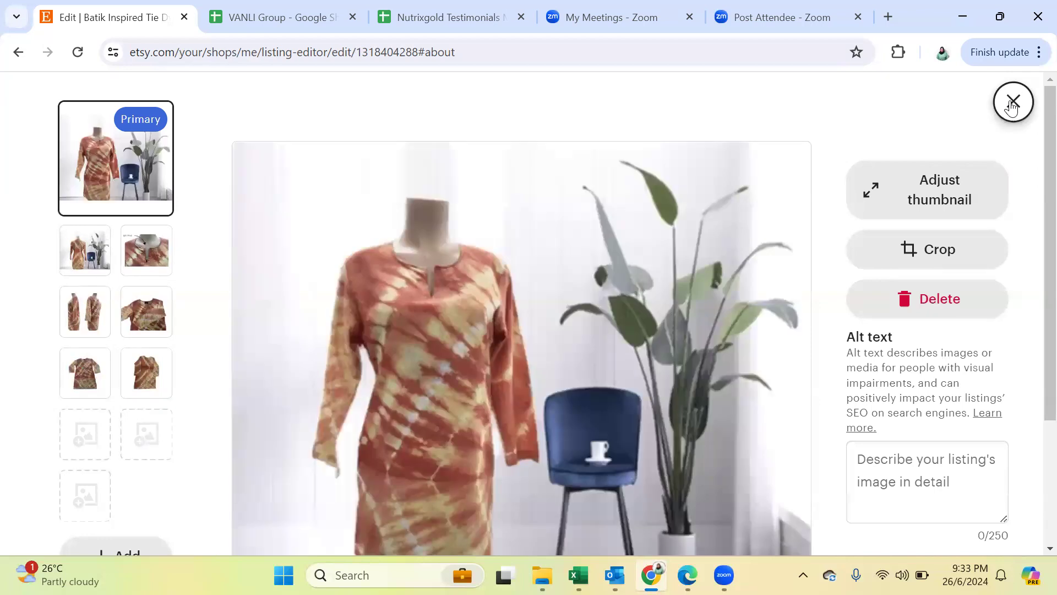
Step: Close the photo editor and discard the thumbnail changes
click(1012, 105)
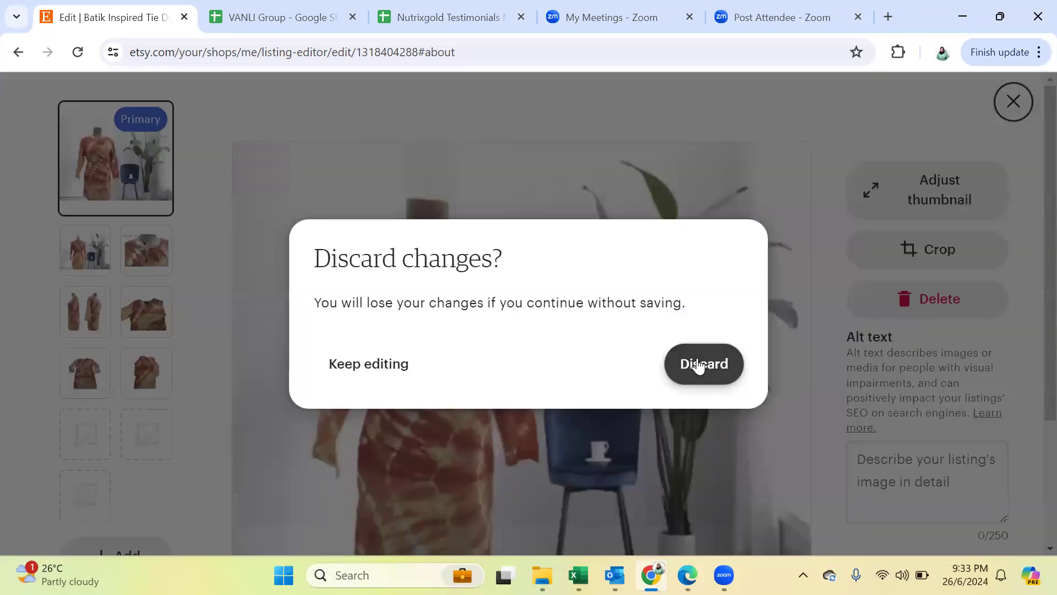
click(388, 368)
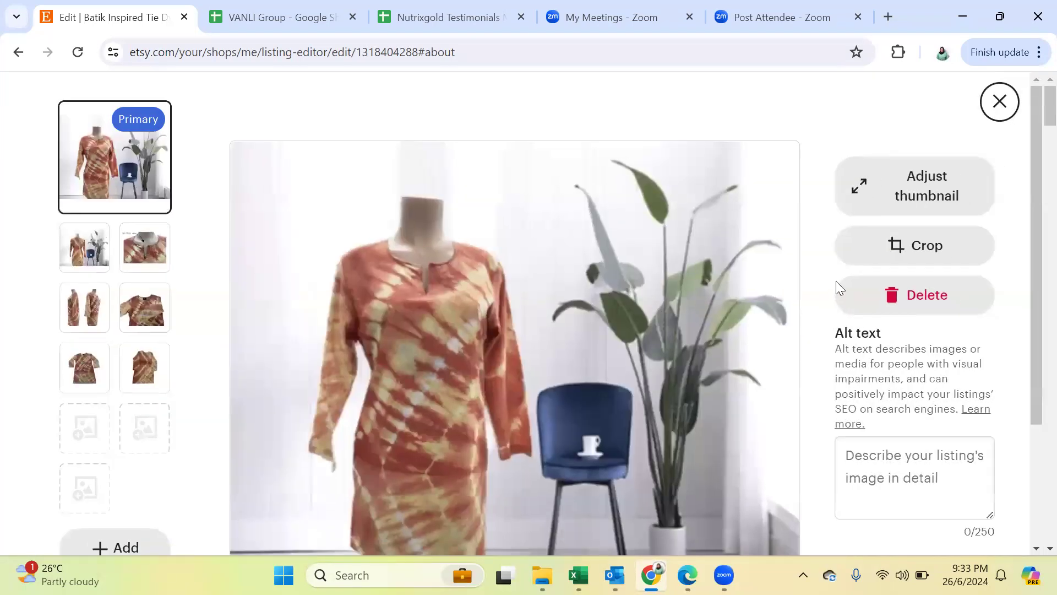
click(1001, 103)
click(706, 364)
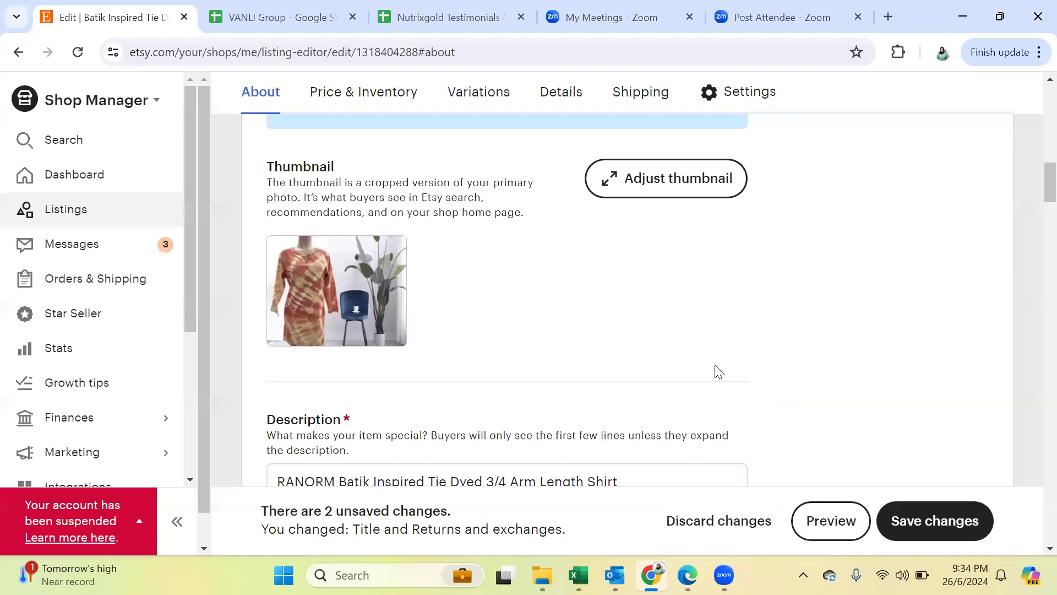
Step: Review the listing's video tip, thumbnail section and the start of the description
scroll(565, 296, up, 3)
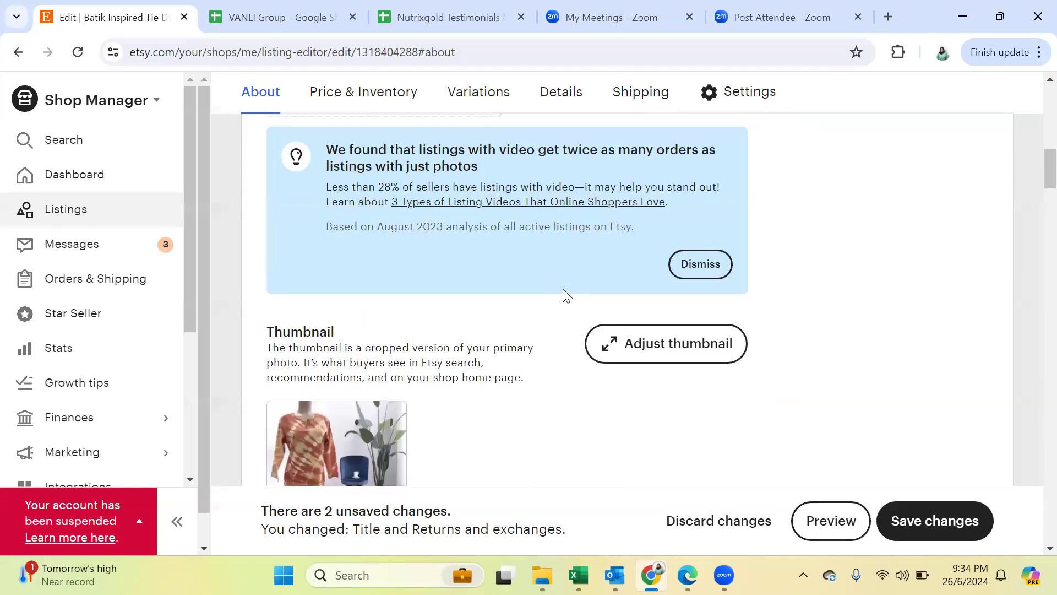
scroll(565, 296, down, 3)
scroll(568, 296, down, 3)
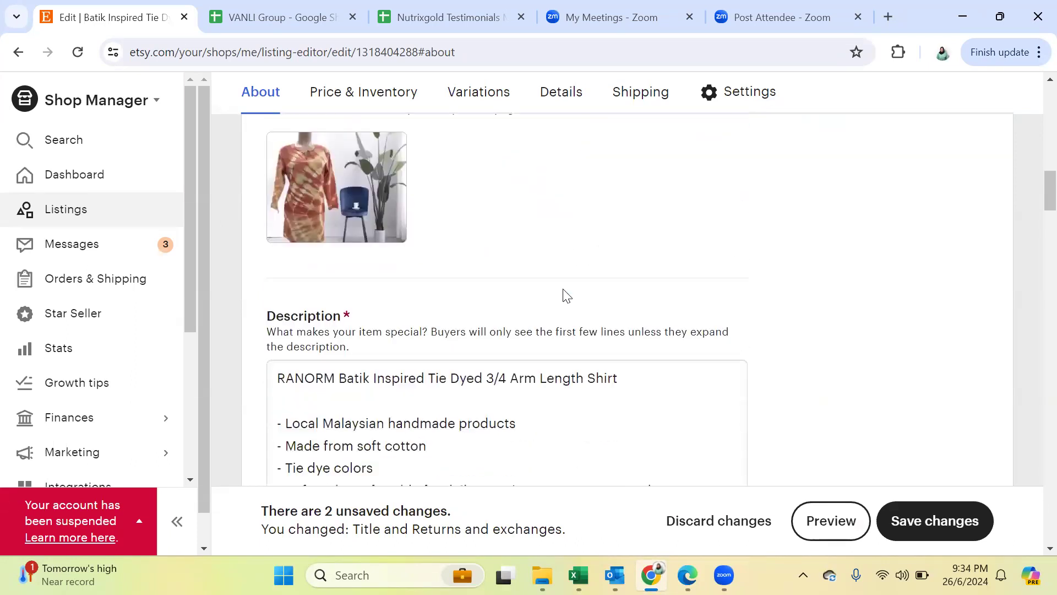
scroll(567, 296, up, 3)
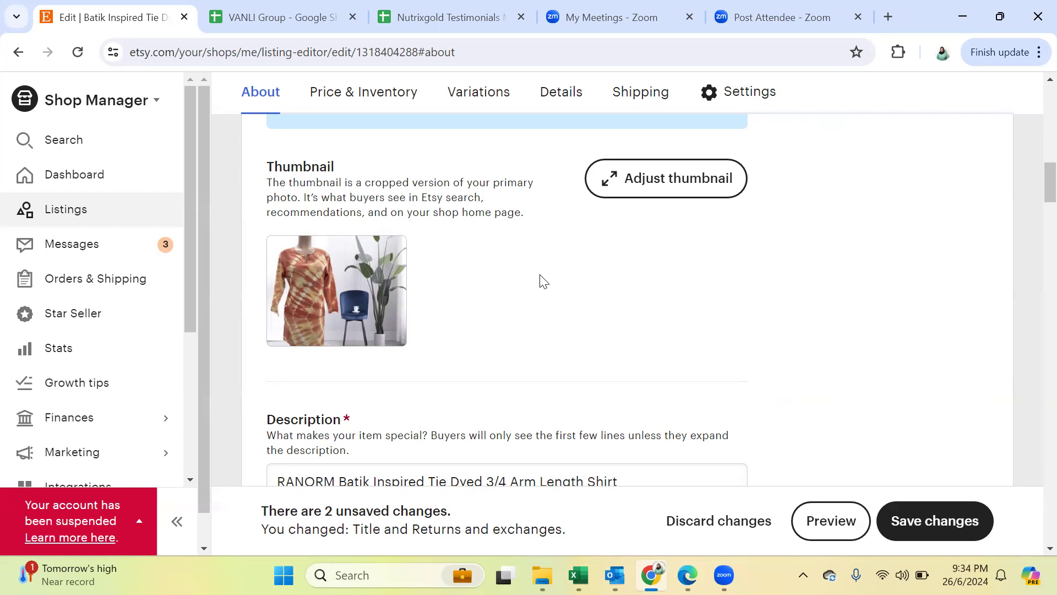
scroll(538, 279, up, 3)
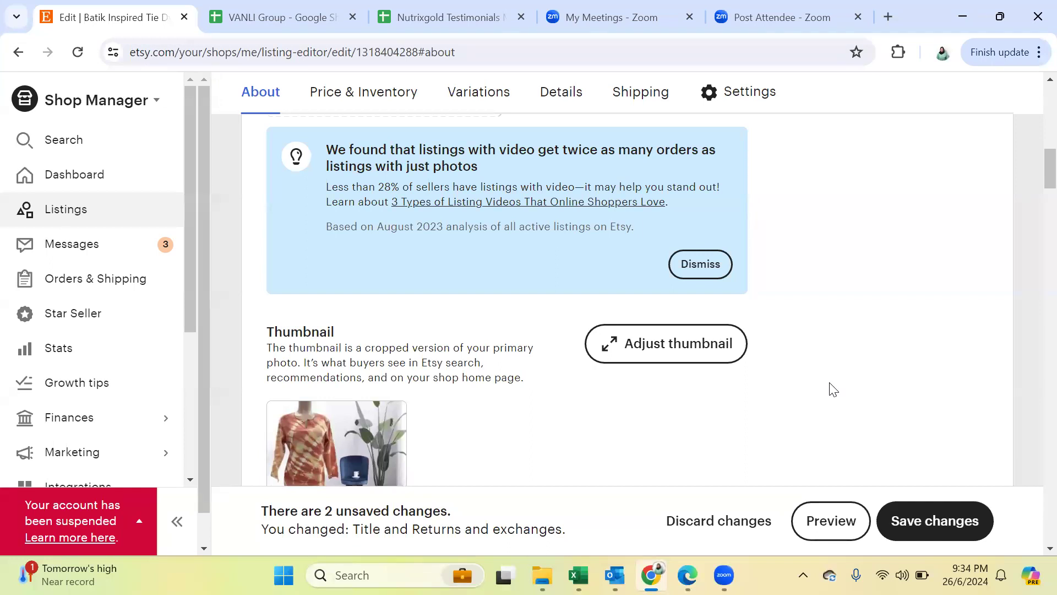
scroll(833, 389, down, 3)
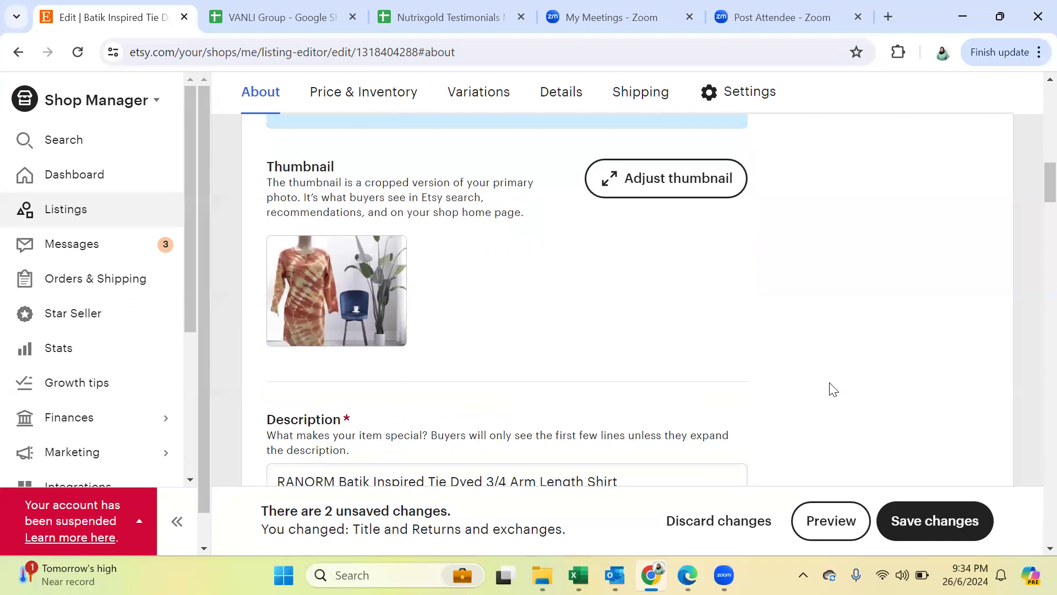
scroll(831, 389, down, 2)
scroll(832, 389, down, 3)
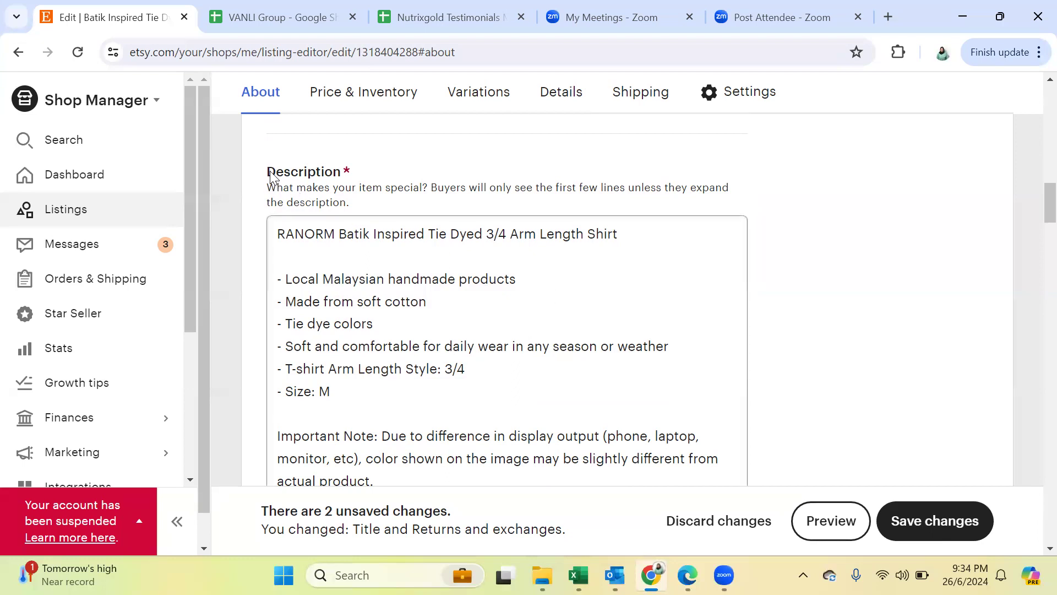
Step: Review the required listing fields by highlighting the Title, Photos and video, and Description headings one after another
scroll(325, 177, up, 10)
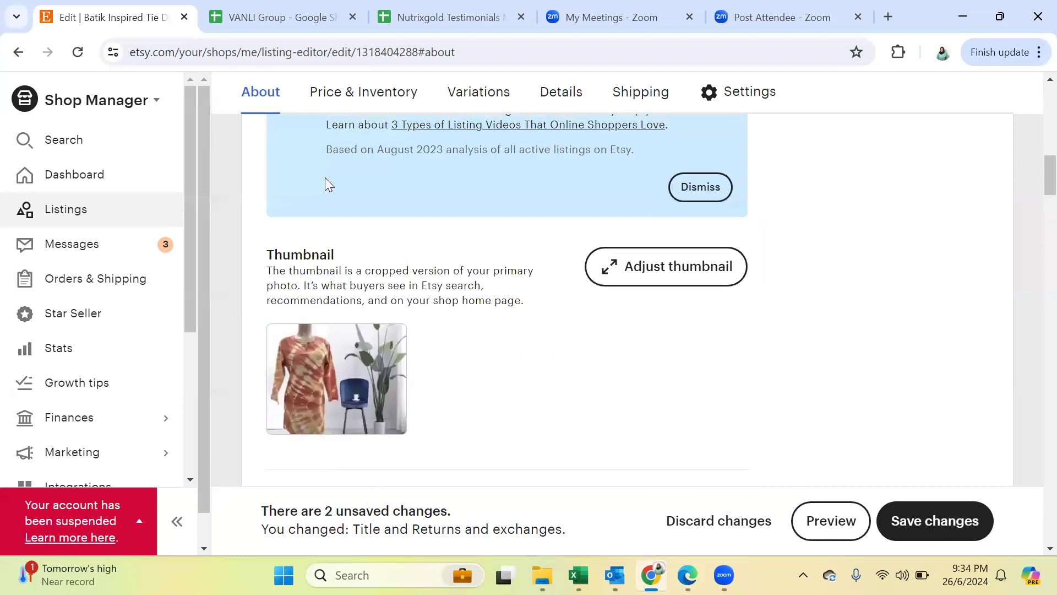
drag(298, 202, 274, 201)
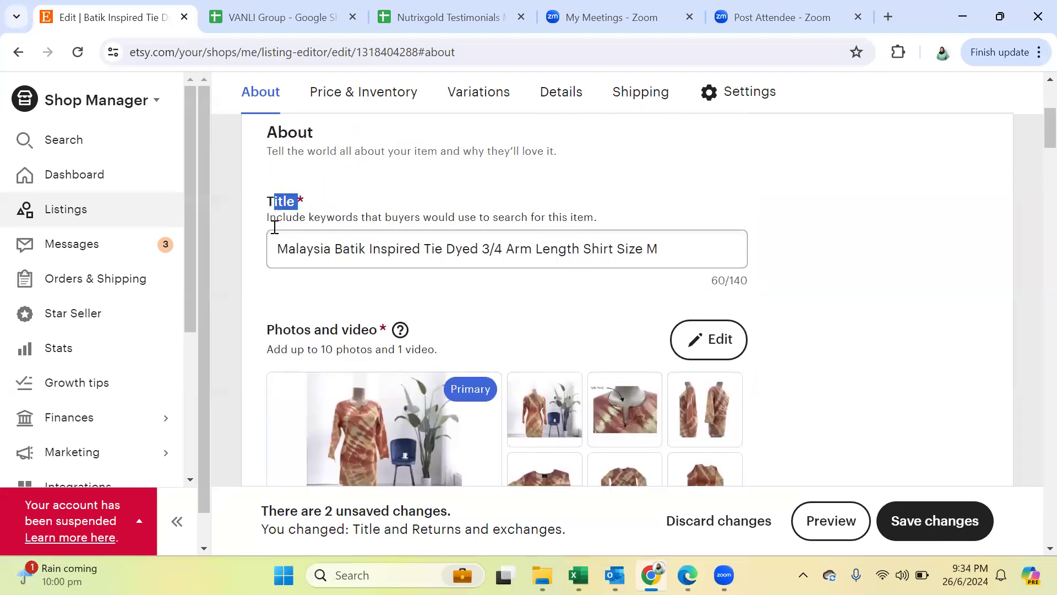
drag(263, 332, 395, 330)
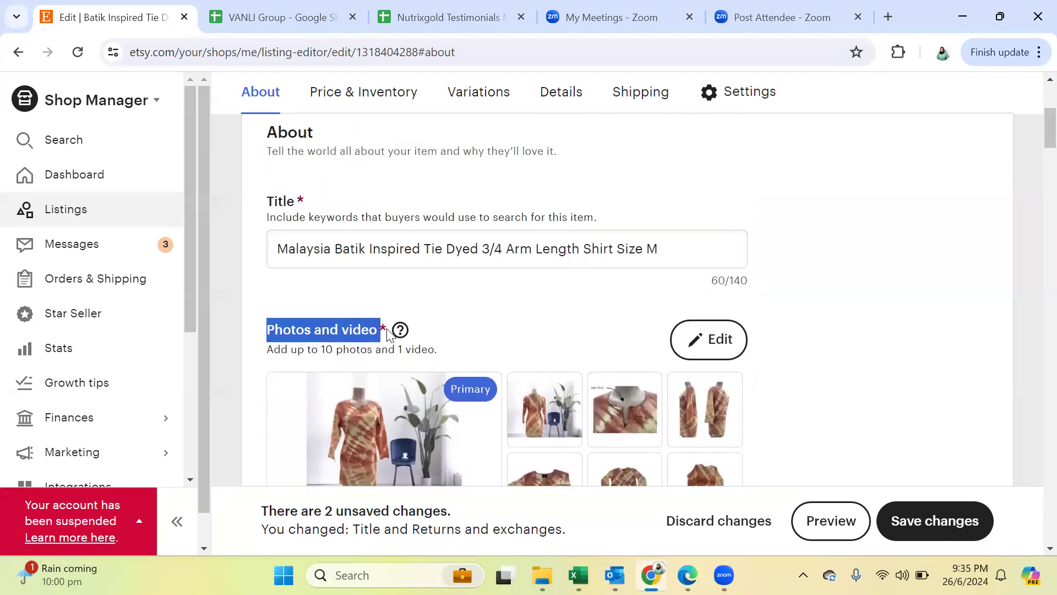
scroll(288, 354, down, 5)
scroll(288, 356, down, 9)
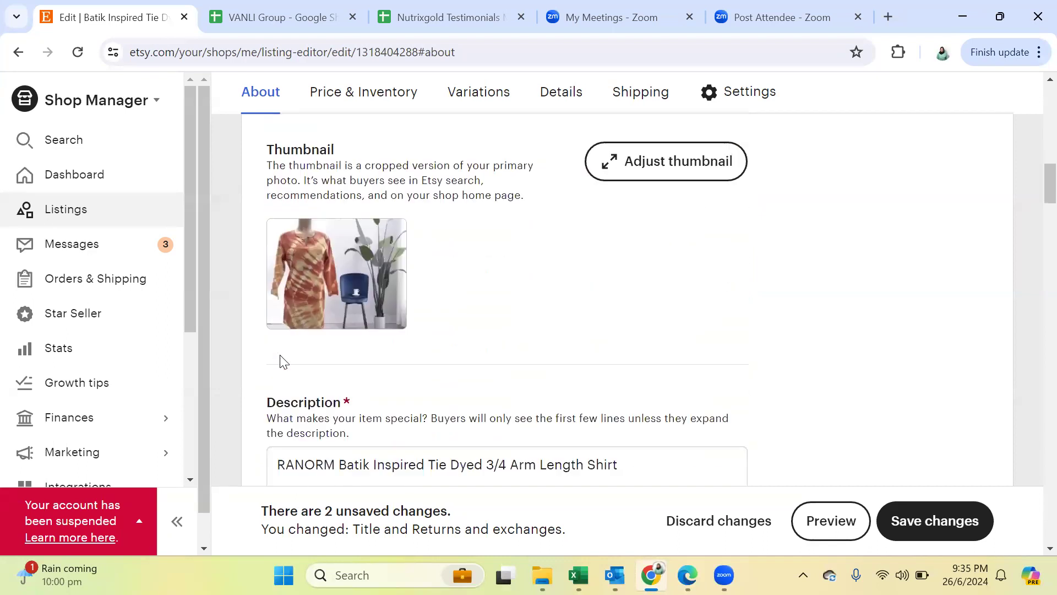
drag(267, 172, 363, 174)
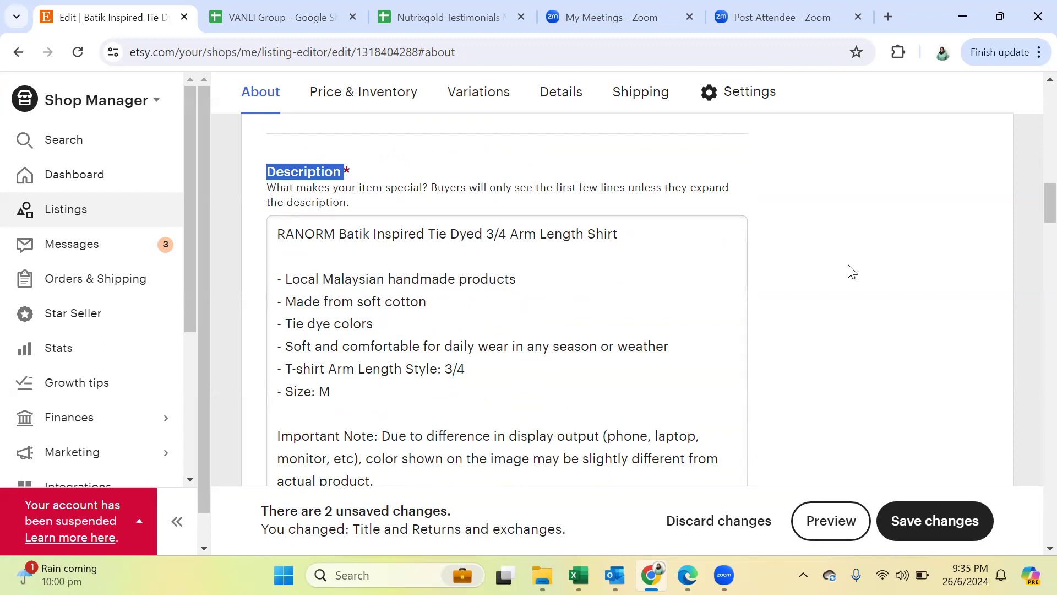
Step: Read the full description text and highlight its guidance question "What makes your item special?"
scroll(850, 270, down, 2)
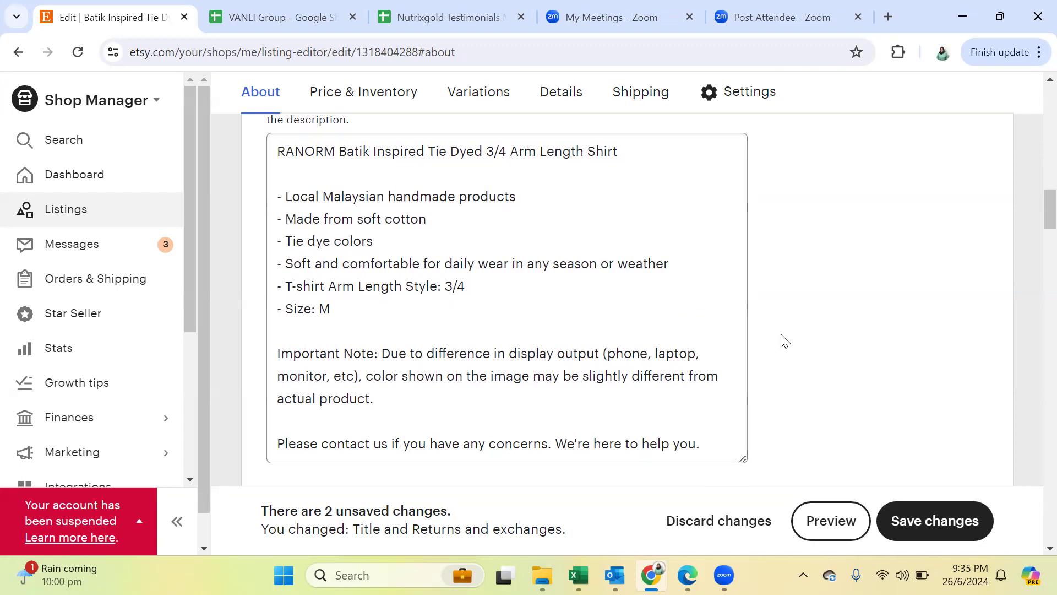
scroll(793, 347, up, 2)
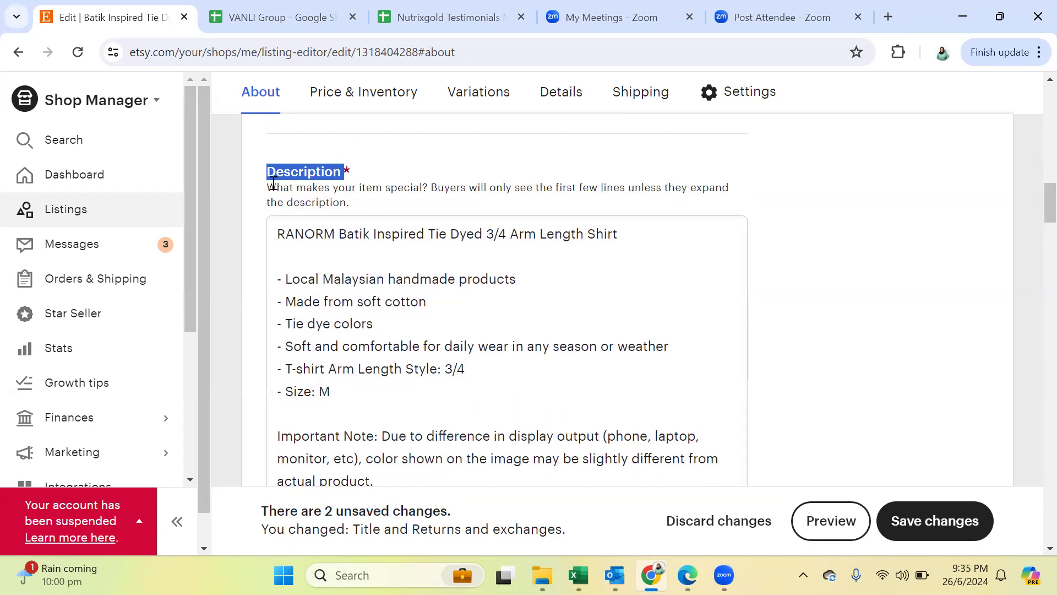
drag(268, 186, 429, 185)
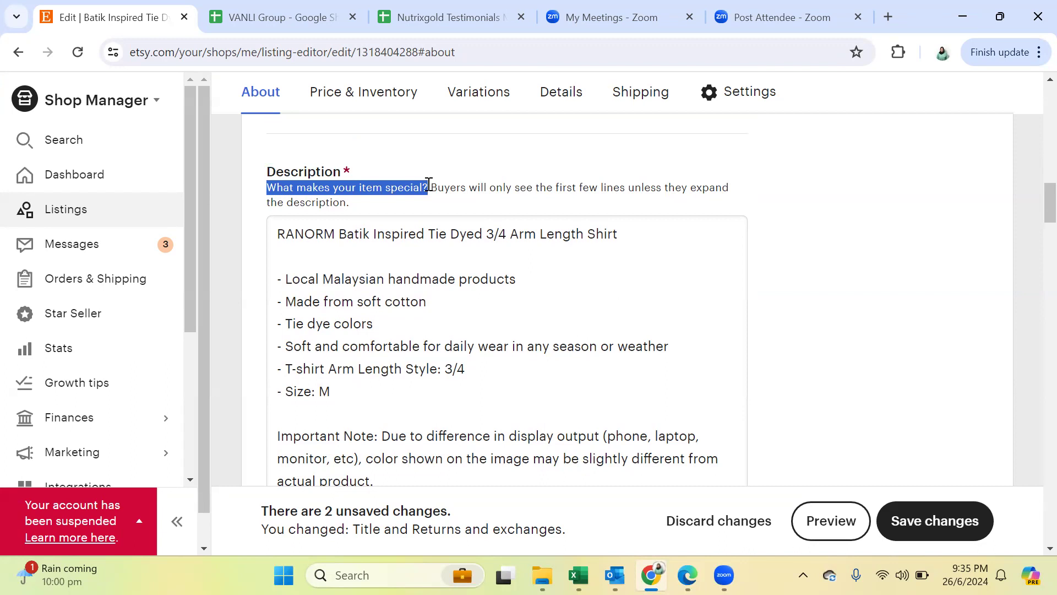
click(427, 213)
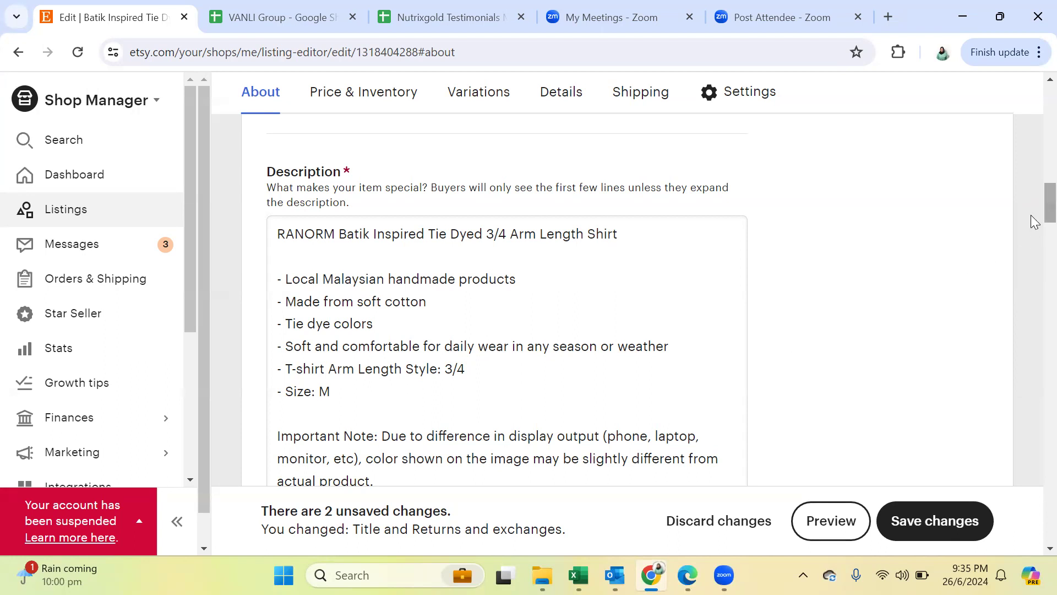
scroll(1031, 215, down, 1)
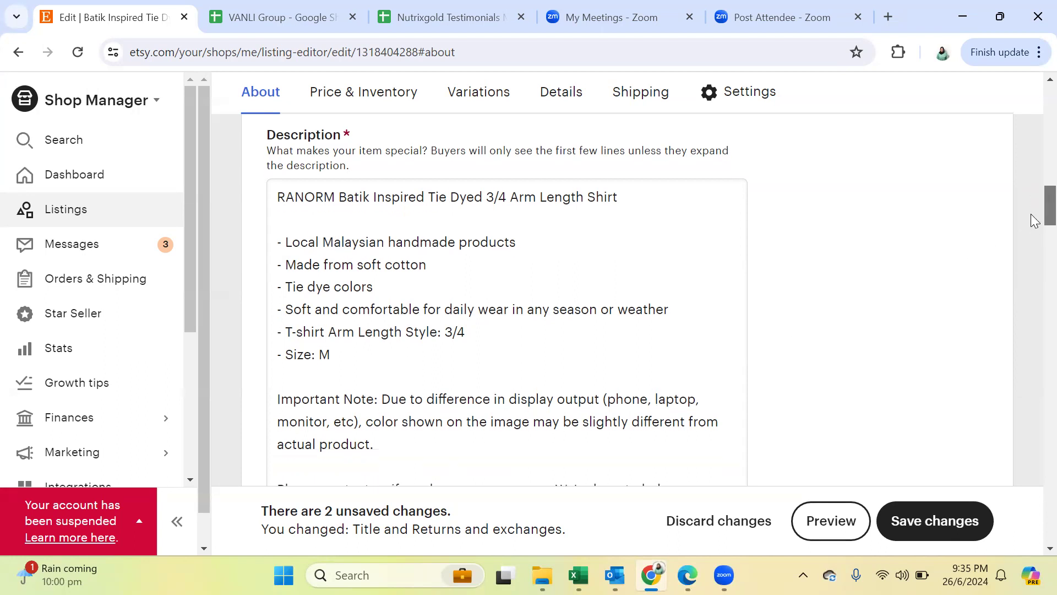
scroll(1033, 220, up, 1)
scroll(1033, 220, down, 1)
scroll(1033, 221, up, 1)
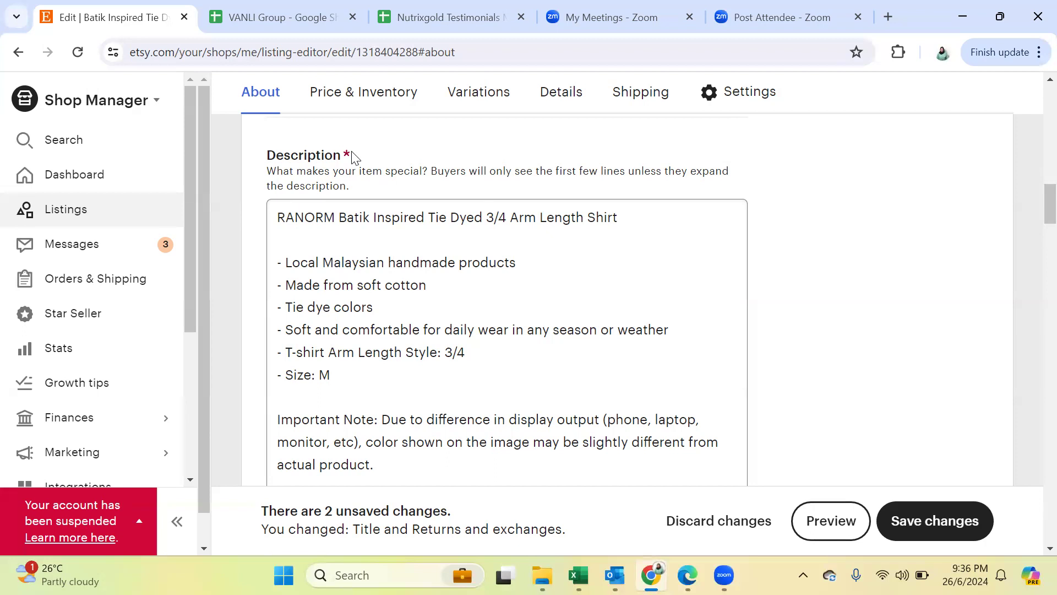
Step: Revisit the Photos and video heading and the description's question "What makes your item special?", highlighting each
scroll(378, 214, up, 5)
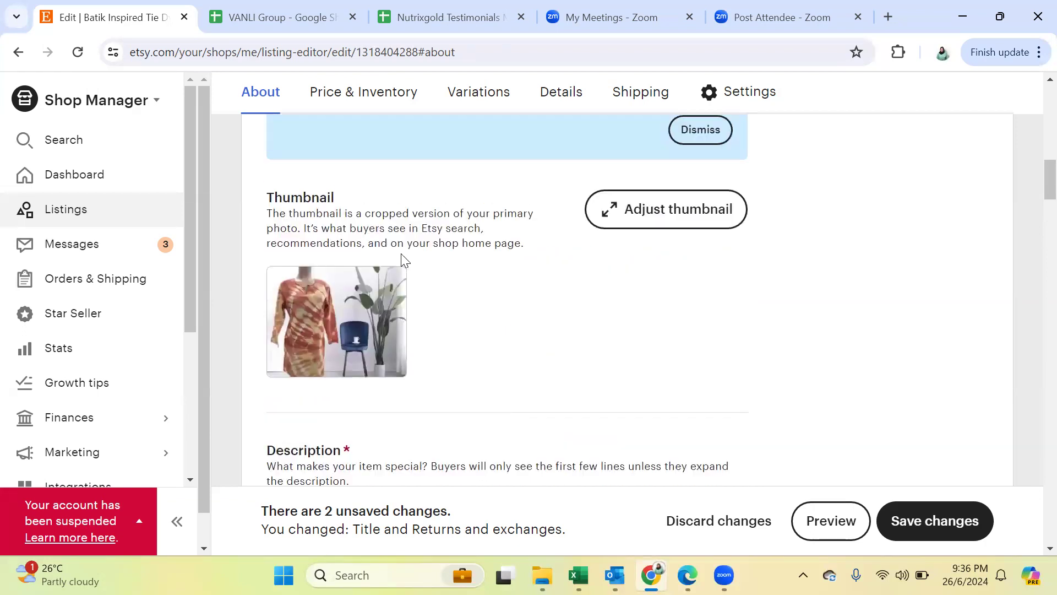
scroll(401, 256, up, 10)
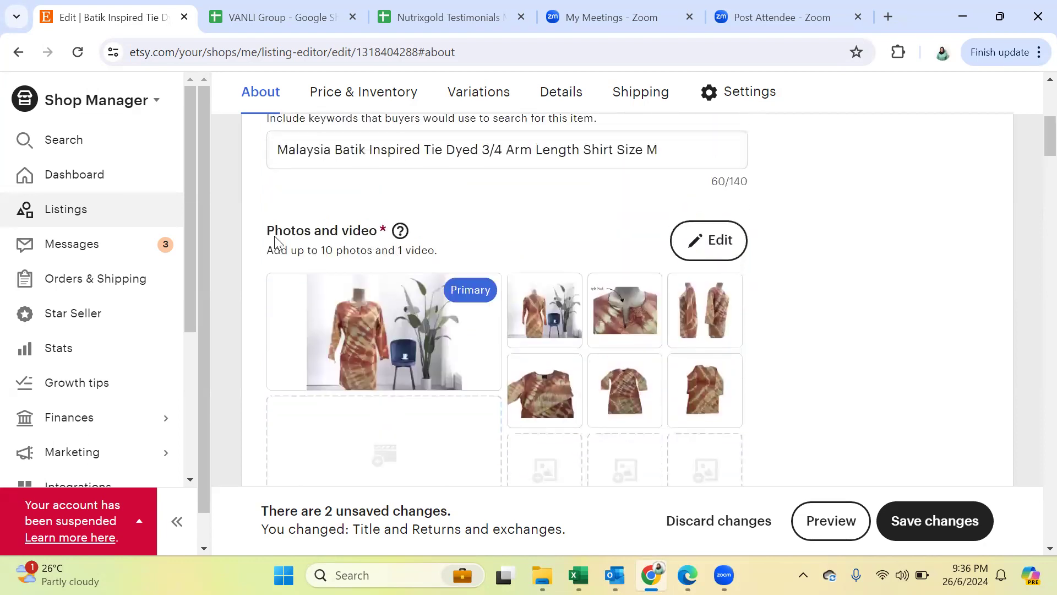
drag(264, 232, 386, 222)
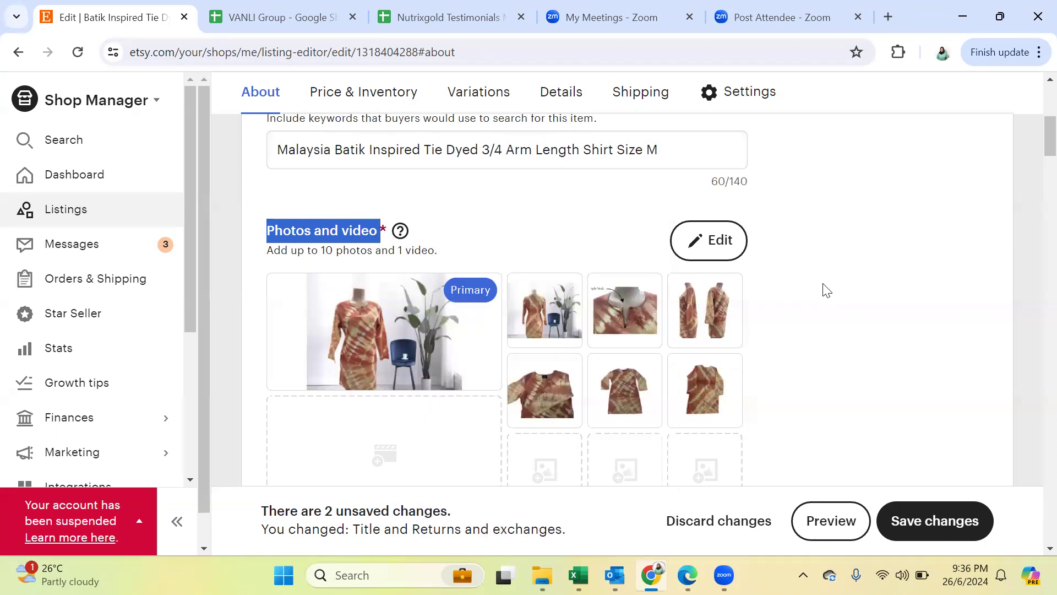
scroll(826, 290, down, 15)
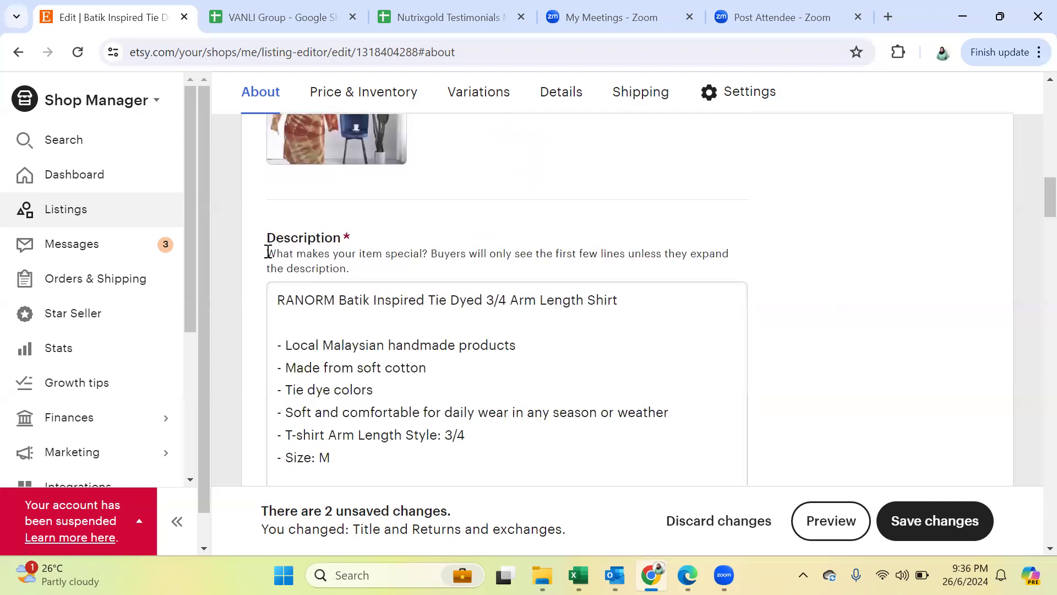
drag(267, 256, 428, 258)
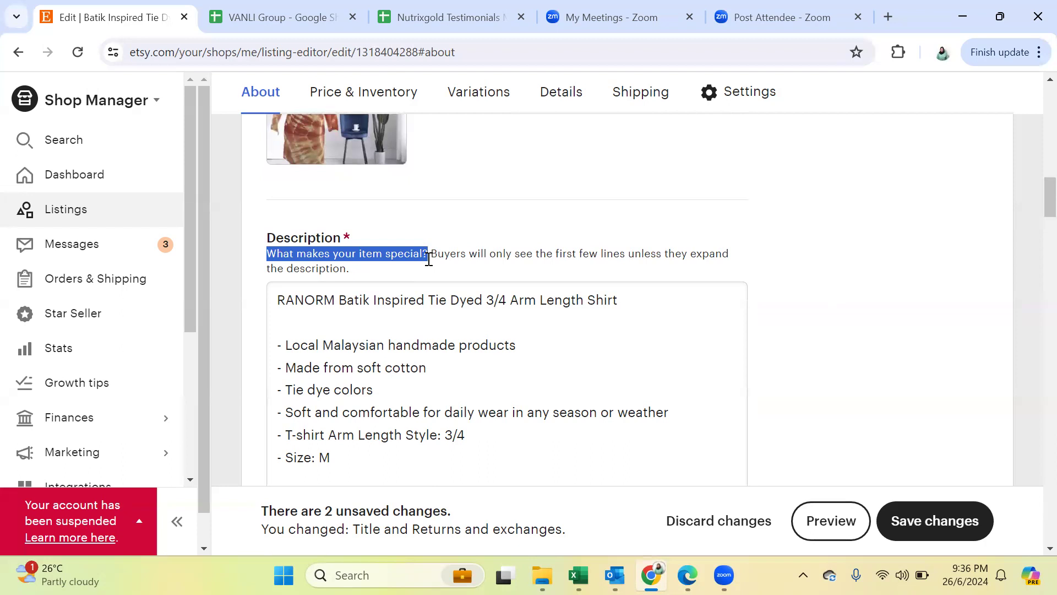
Step: Review the description's feature bullets by highlighting "Local Malaysian handmade products", "Made from soft cotton" and "Tie dye colors" one after another
scroll(821, 371, down, 1)
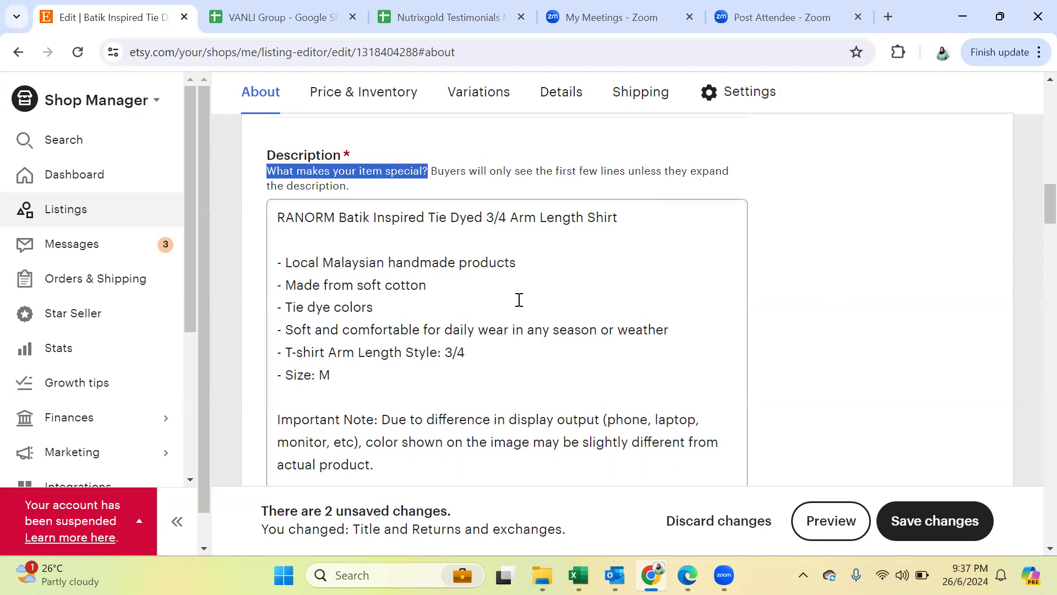
drag(518, 262, 249, 264)
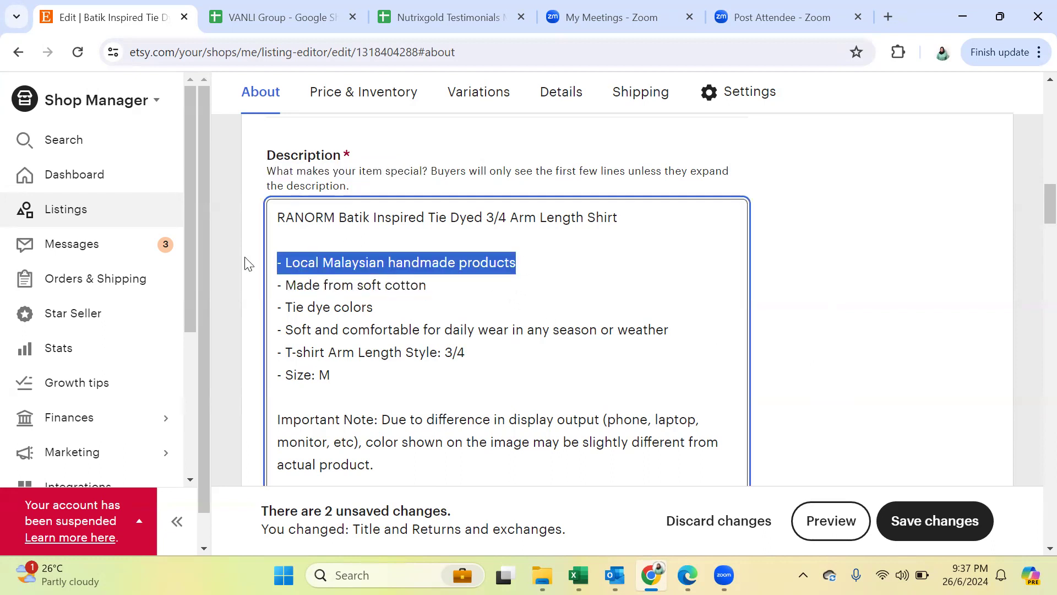
click(519, 262)
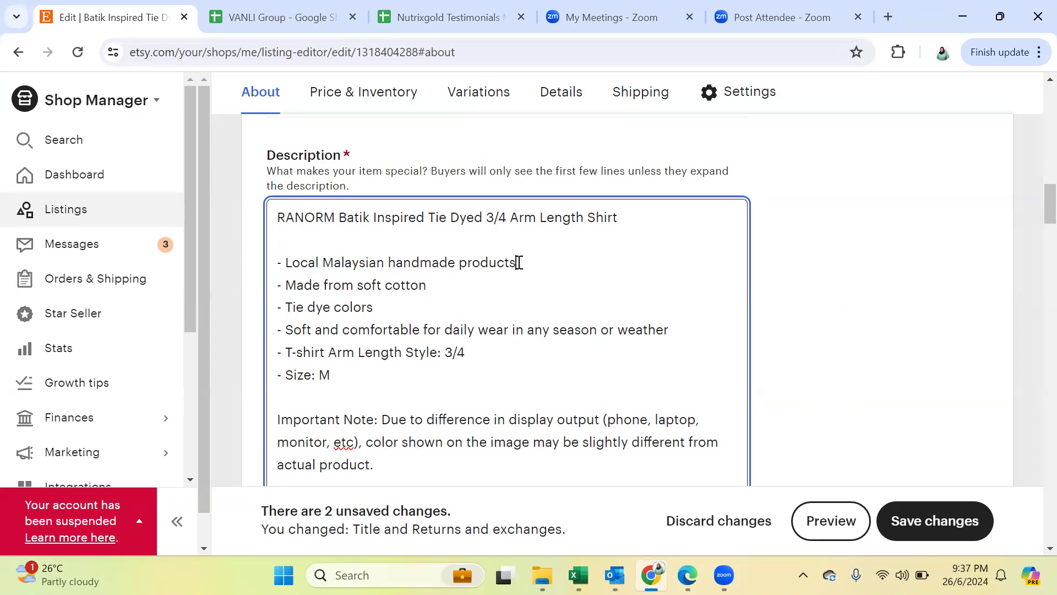
drag(519, 262, 278, 271)
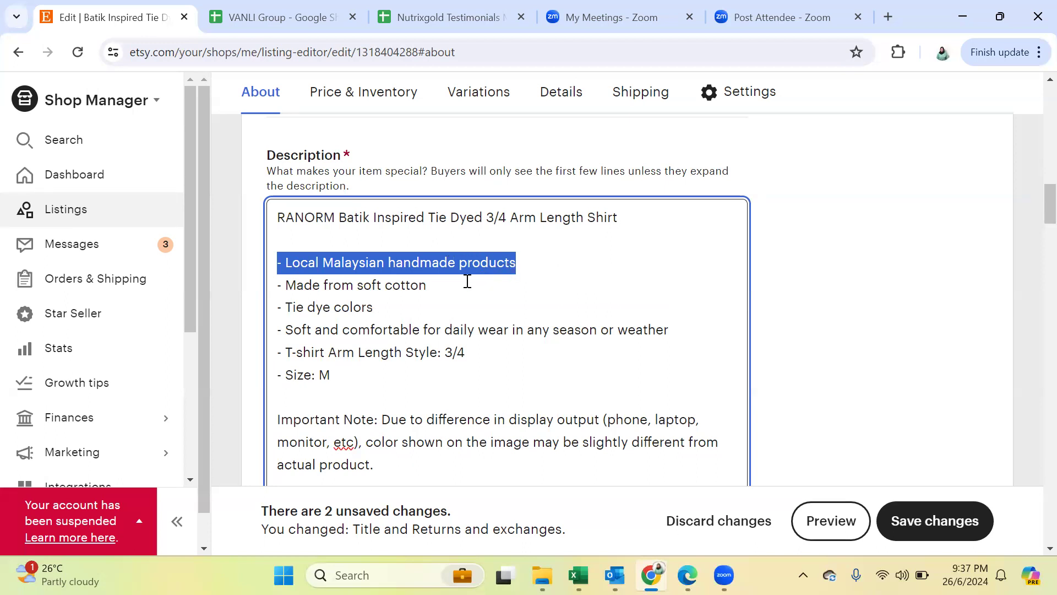
click(427, 285)
drag(428, 286, 276, 295)
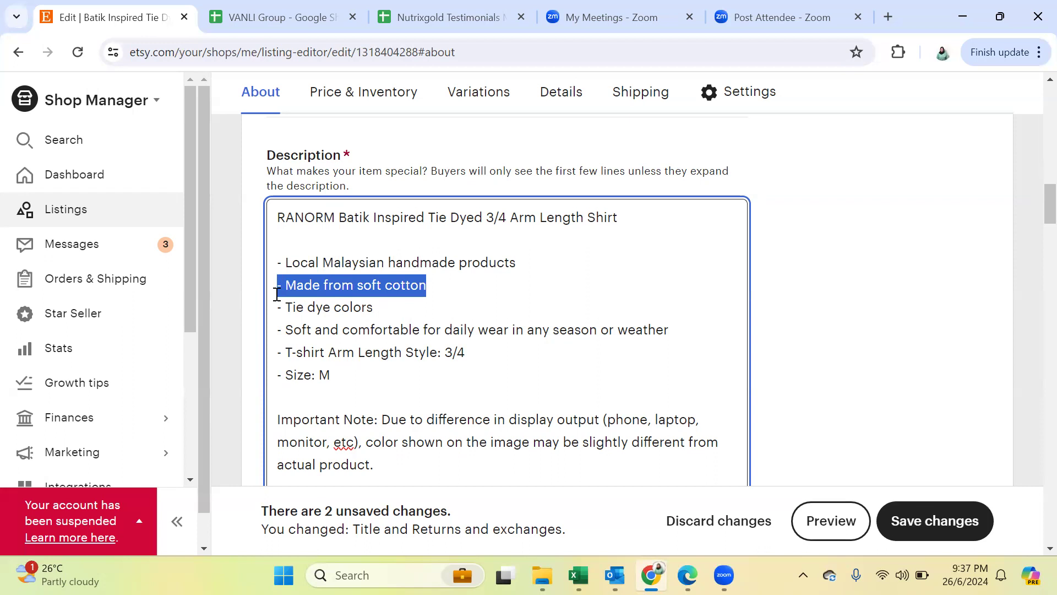
click(384, 285)
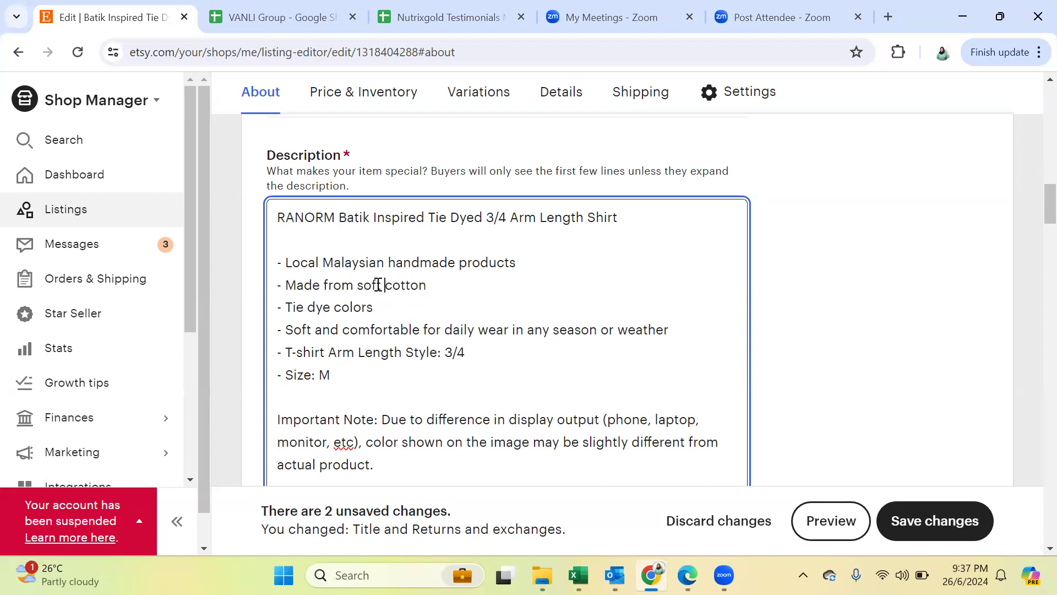
drag(286, 282, 433, 277)
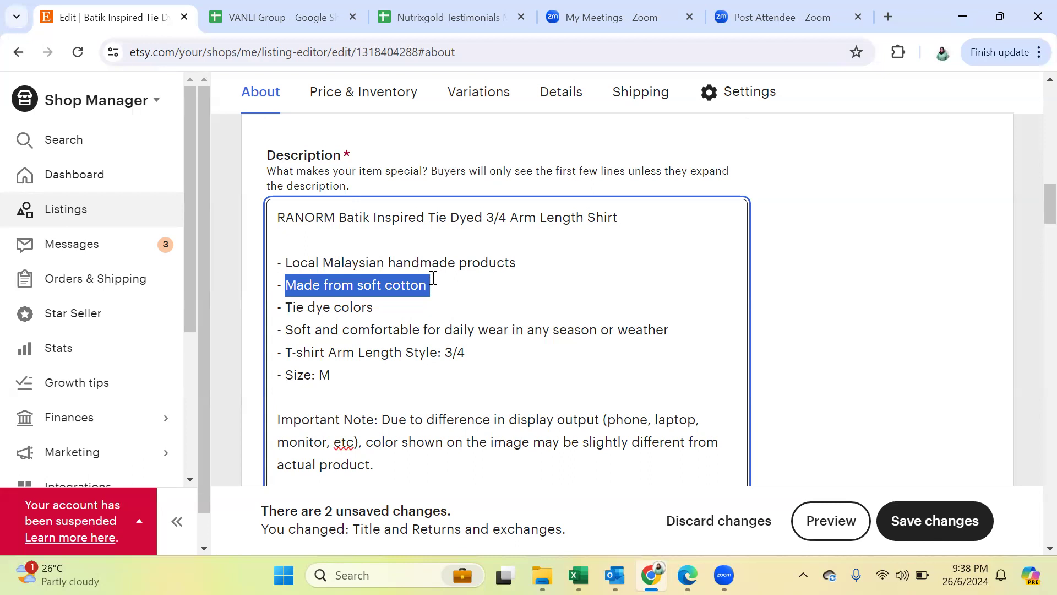
drag(282, 308, 373, 309)
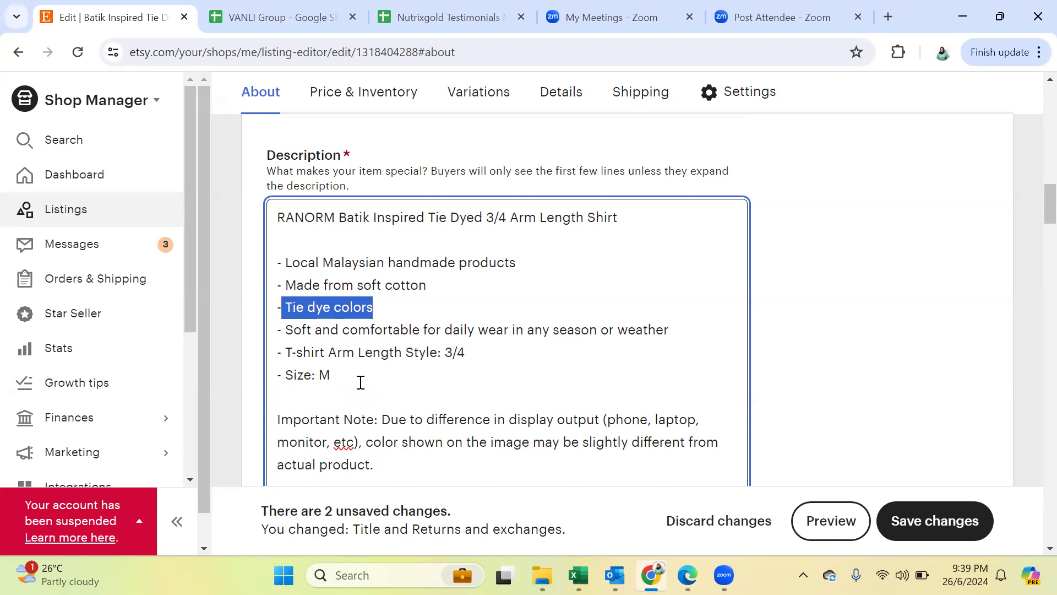
Step: Review the end of the description by highlighting the Important Note paragraph and the closing line inviting buyers to get in contact
scroll(347, 377, down, 1)
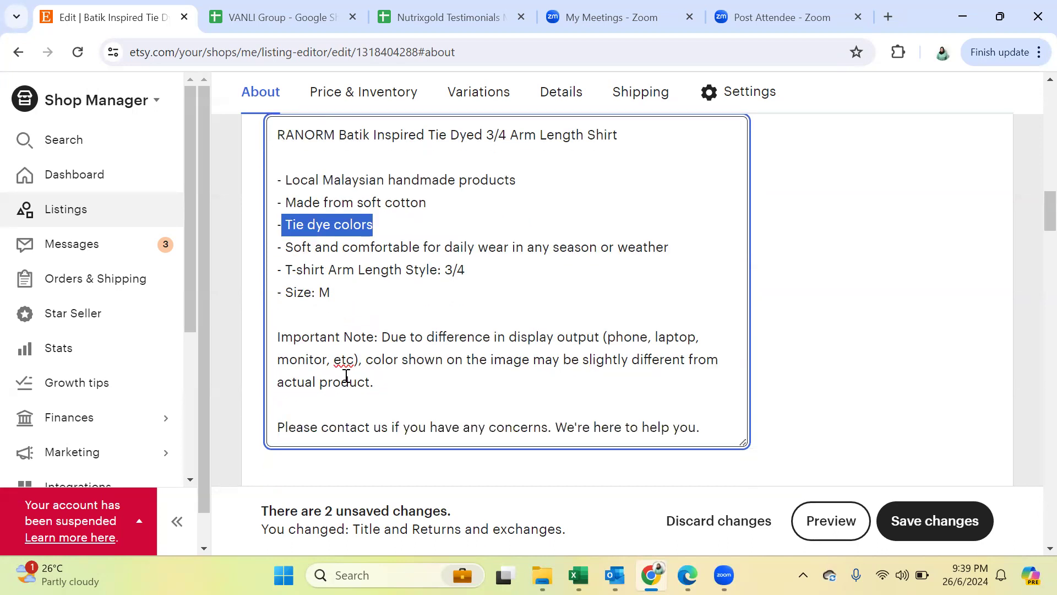
drag(382, 381, 272, 342)
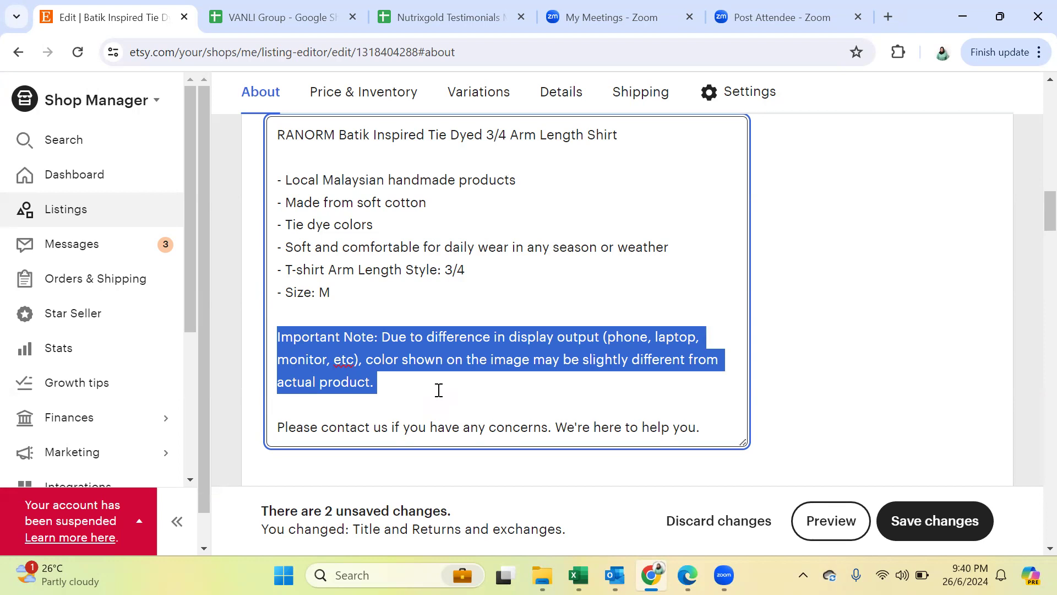
click(439, 388)
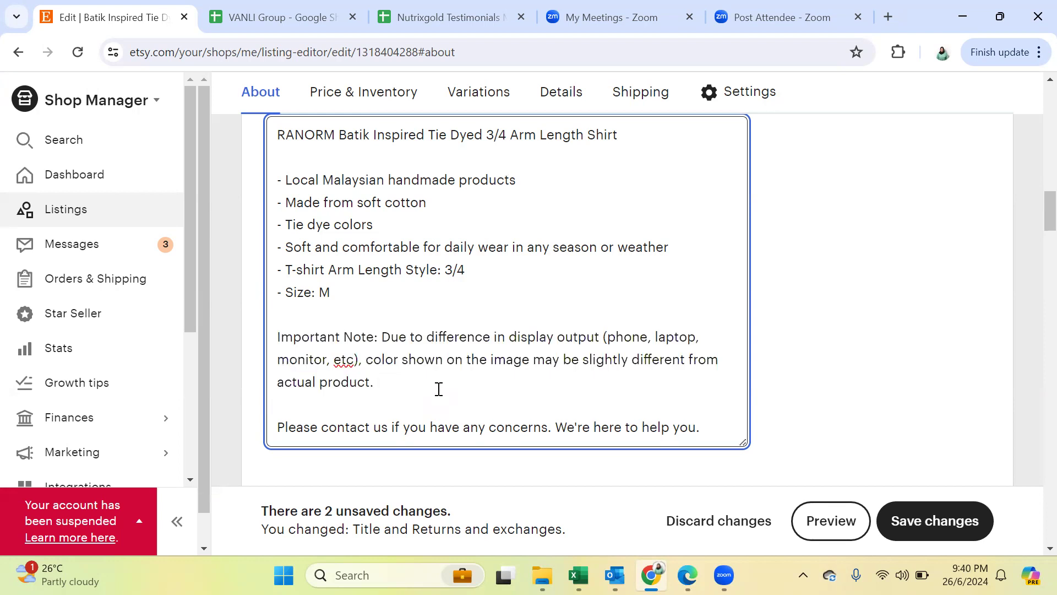
drag(439, 389, 278, 346)
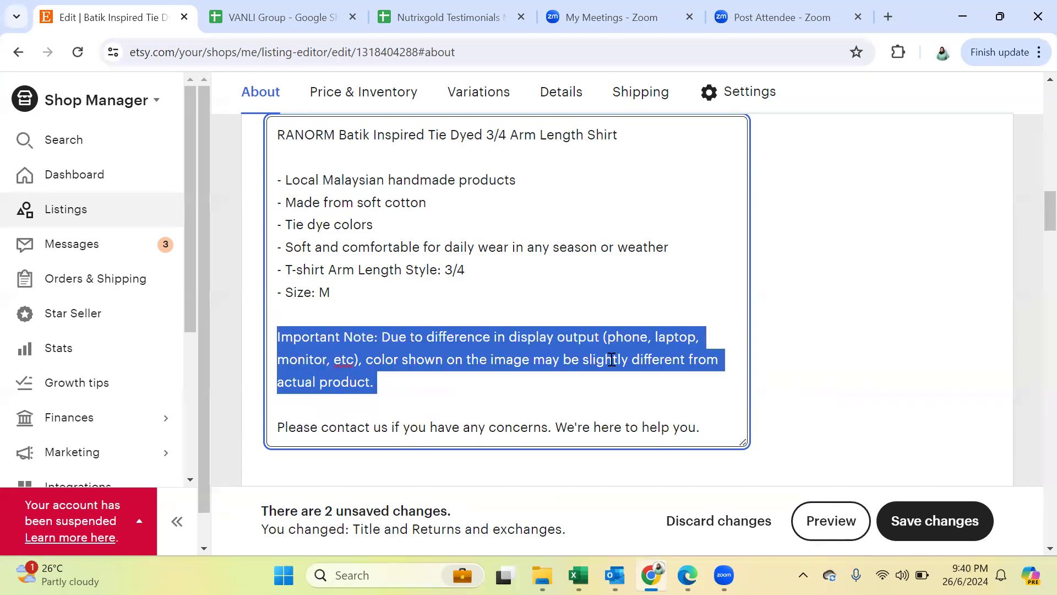
click(376, 382)
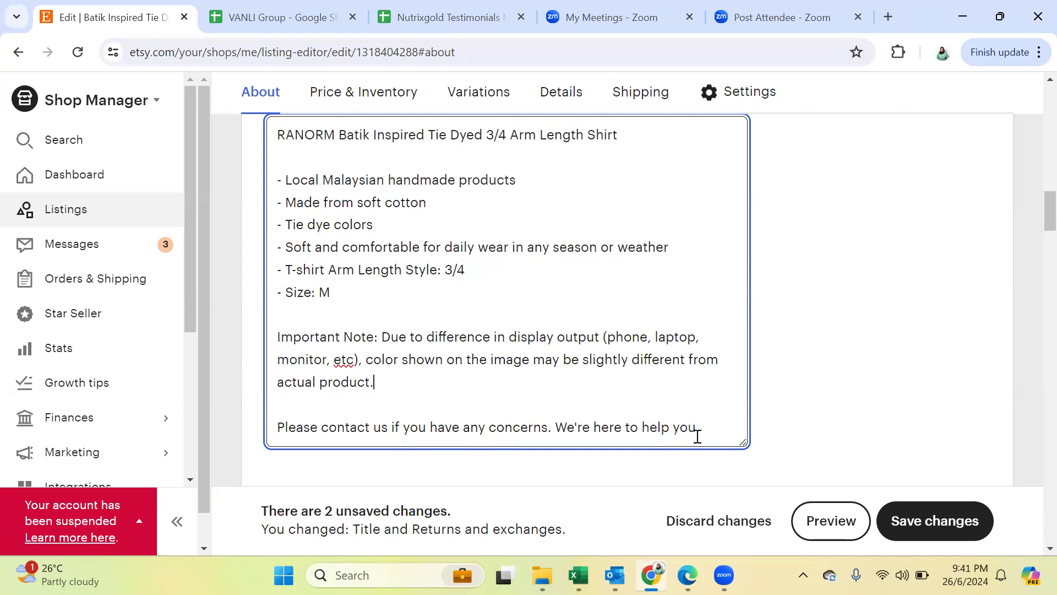
drag(701, 428, 247, 428)
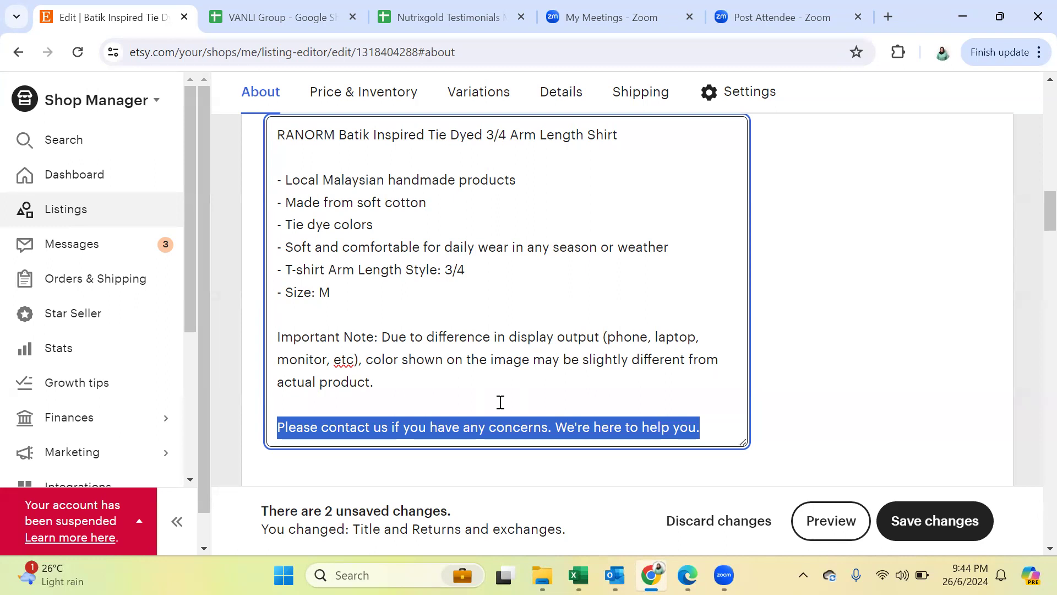
Step: Look over the Personalization option below the description and go to the listing's Price & Inventory section
scroll(780, 374, down, 4)
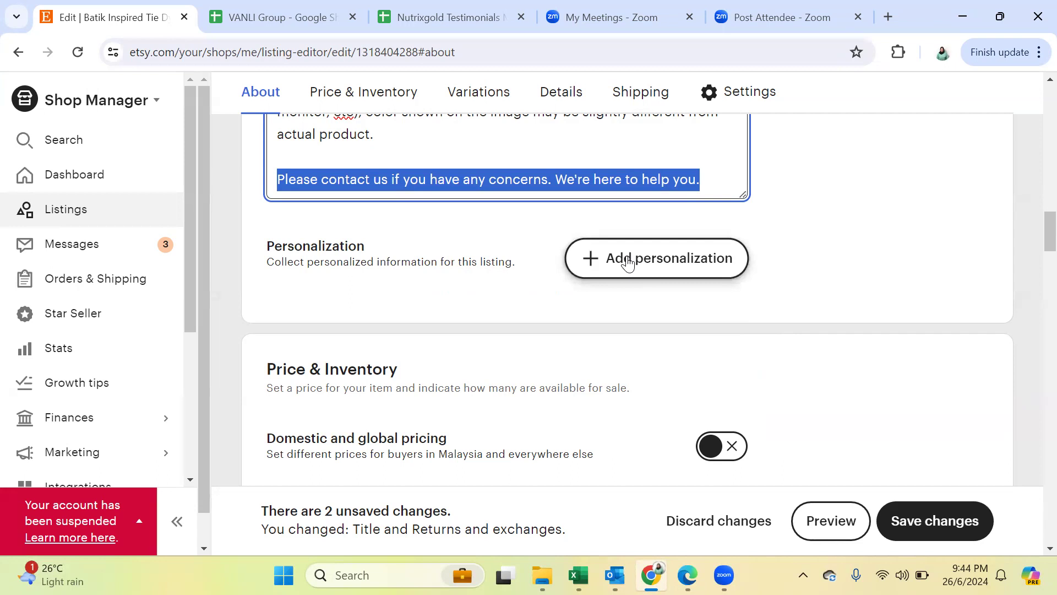
scroll(658, 298, down, 3)
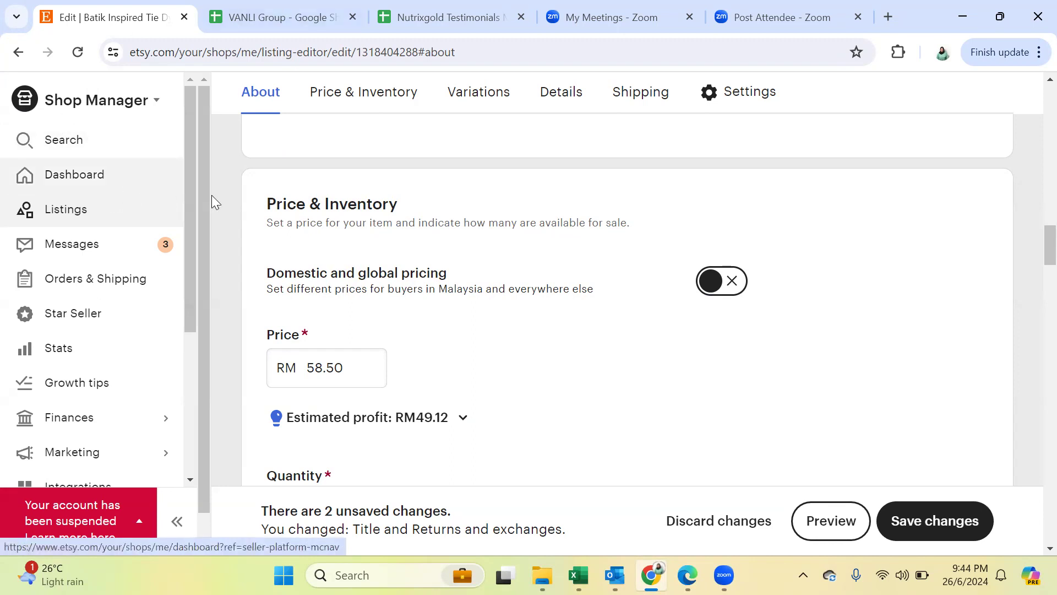
click(341, 97)
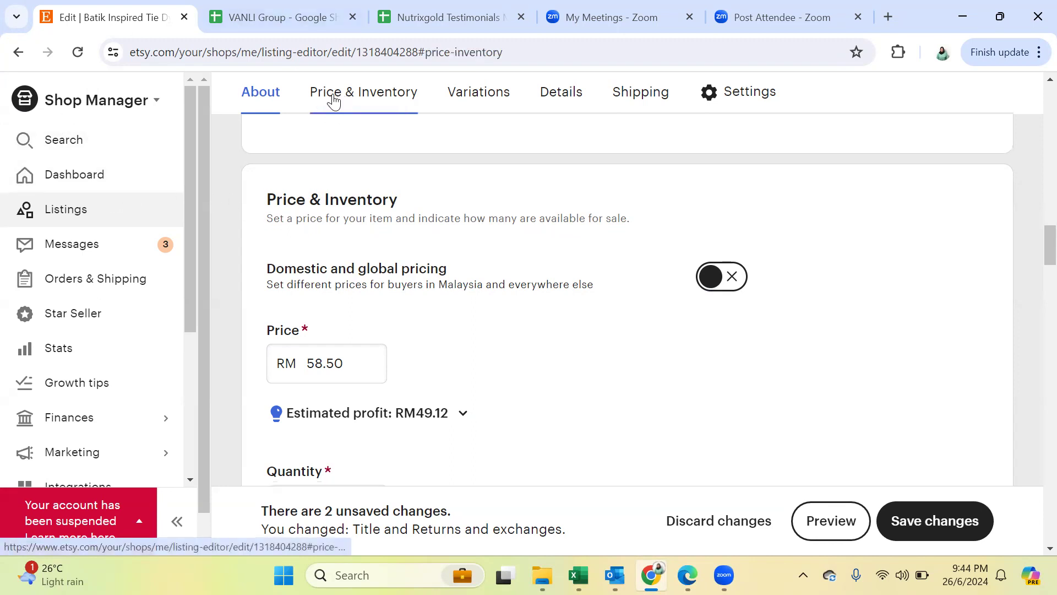
scroll(362, 271, up, 15)
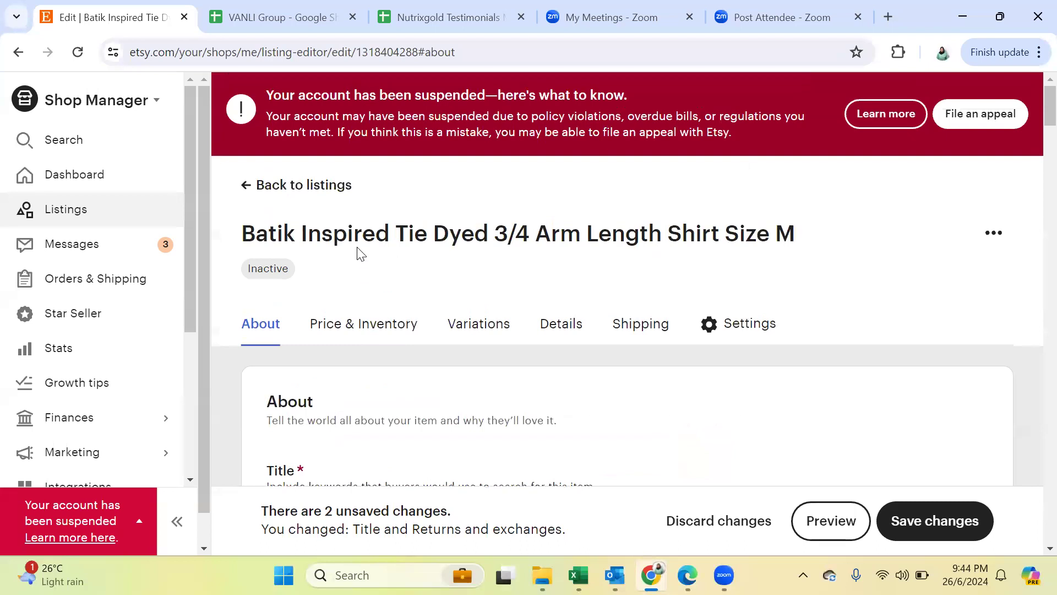
click(362, 323)
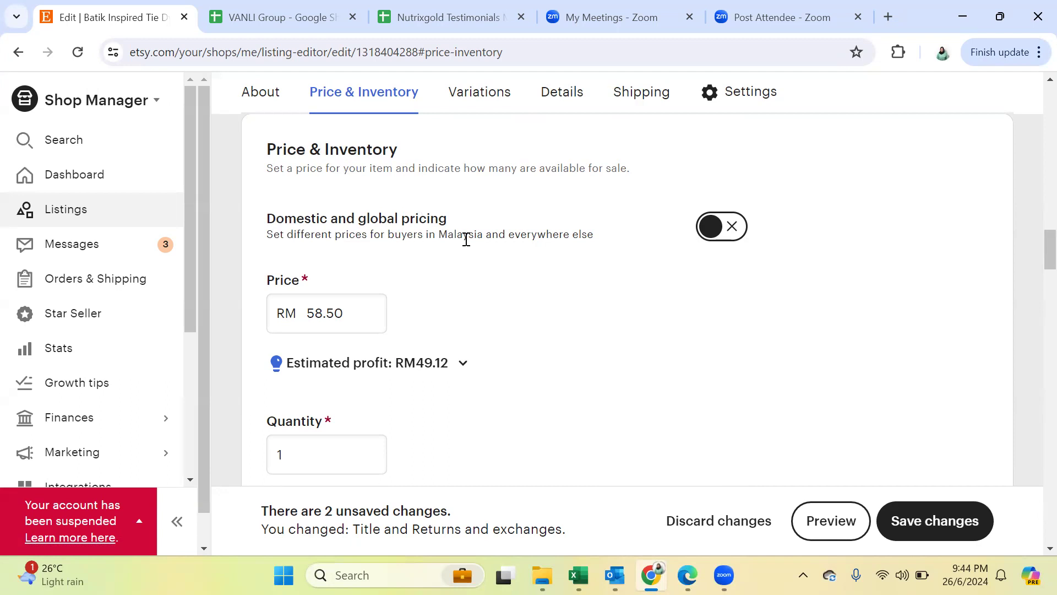
scroll(578, 281, down, 2)
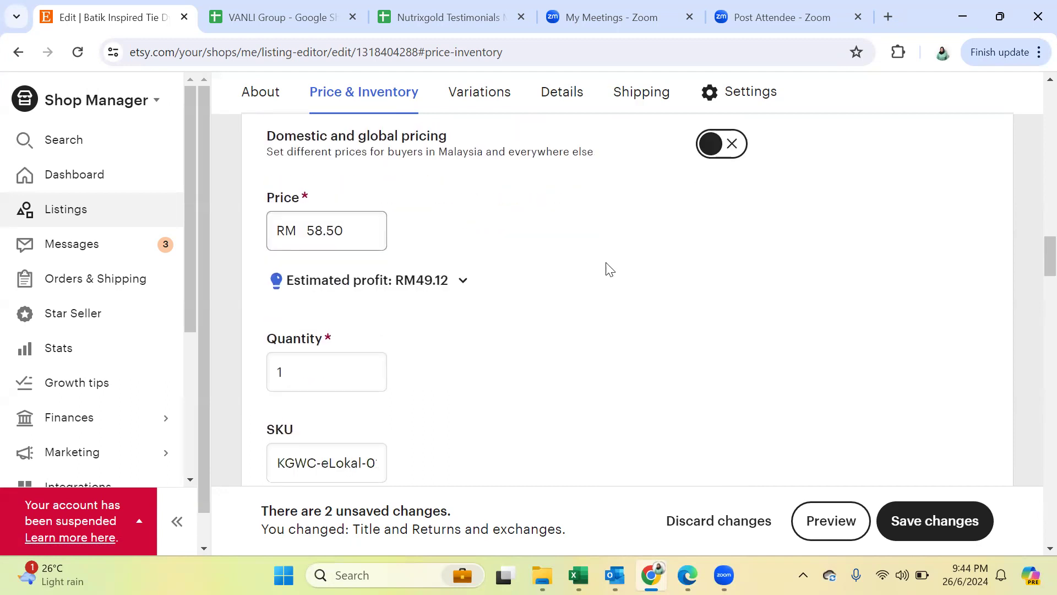
scroll(677, 281, up, 2)
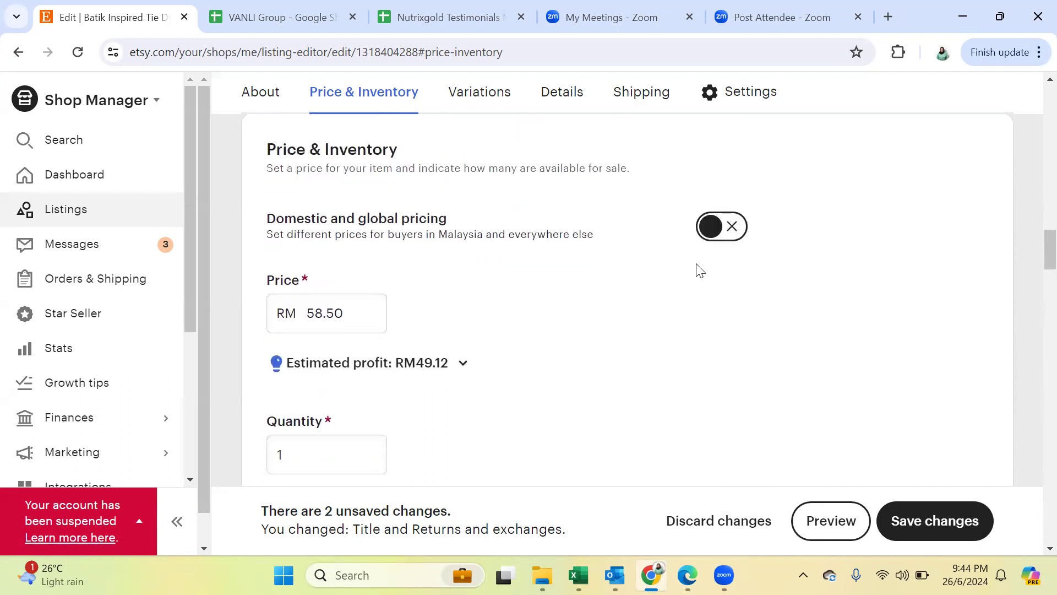
Step: Turn on domestic and global pricing, with a price of RM 20 for Malaysia and RM 40 for everywhere else
click(735, 229)
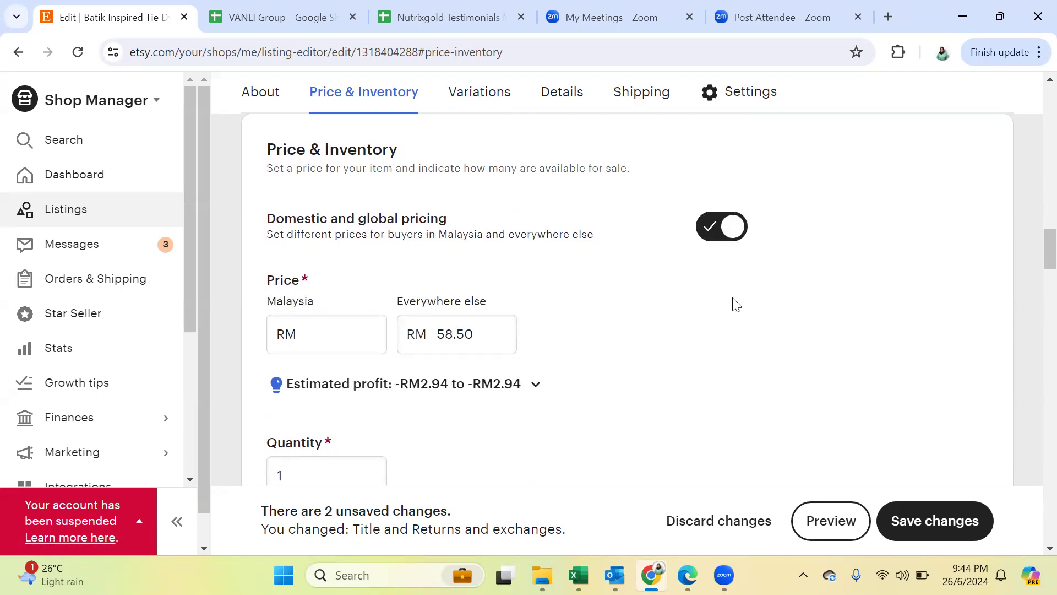
scroll(736, 304, down, 2)
scroll(736, 304, up, 2)
click(309, 329)
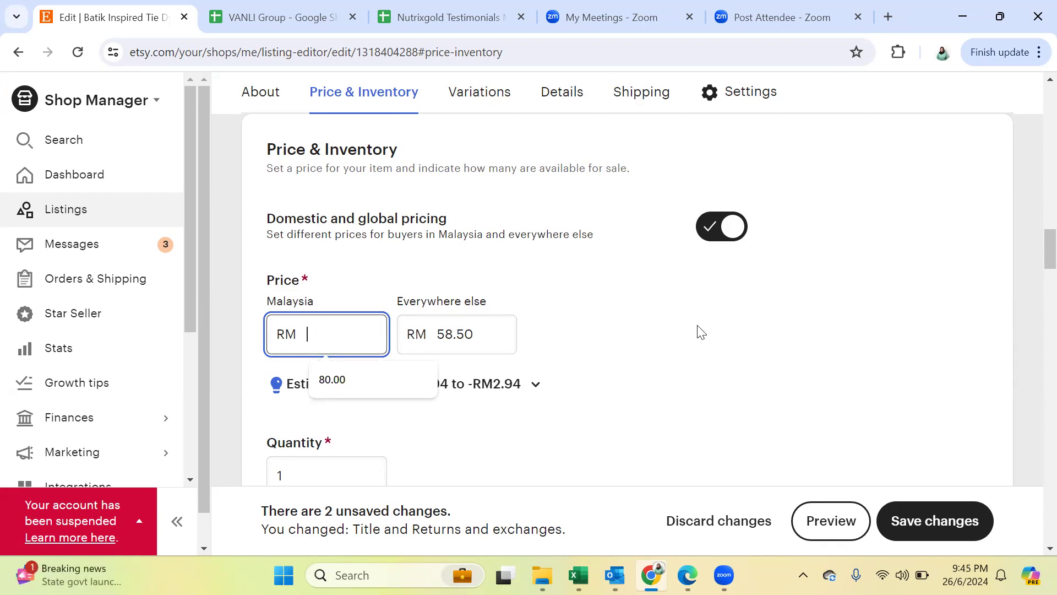
text(20)
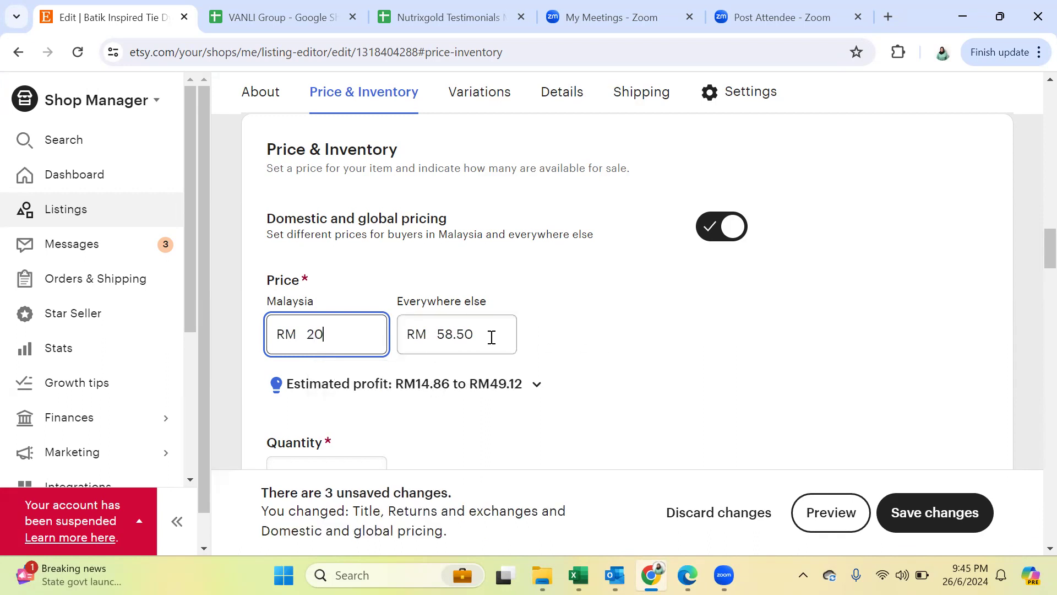
drag(473, 333, 438, 334)
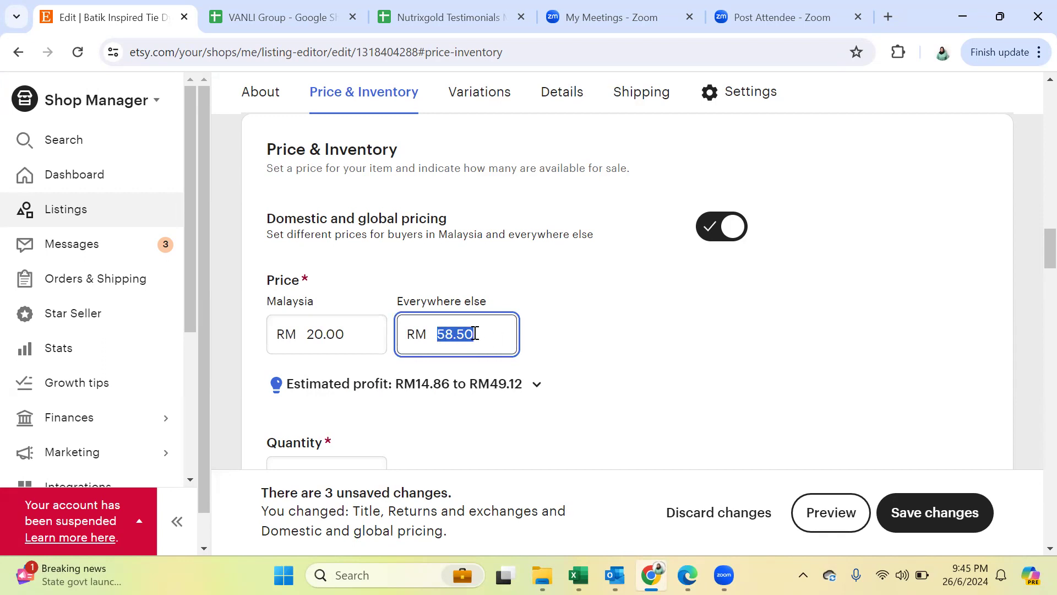
text(40)
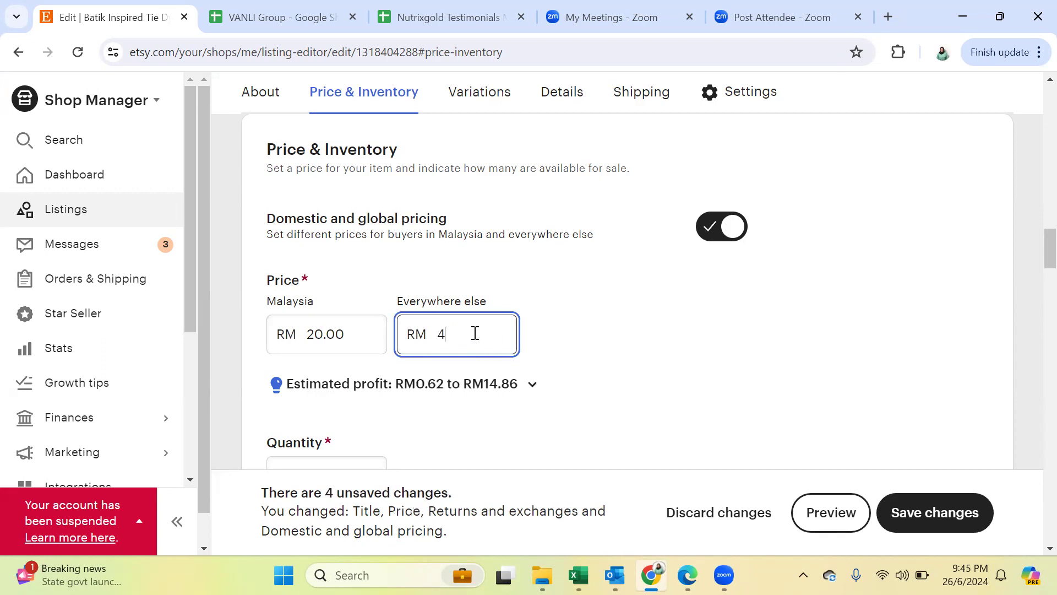
click(678, 368)
Step: Expand the estimated profit breakdown and enter RM 10 as your costs
scroll(678, 368, down, 1)
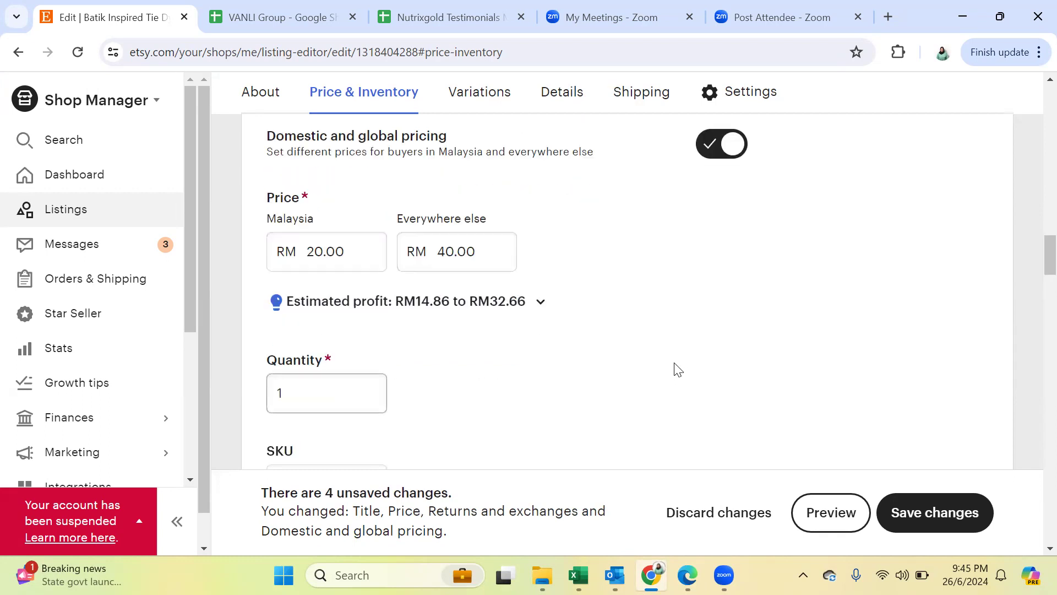
click(546, 305)
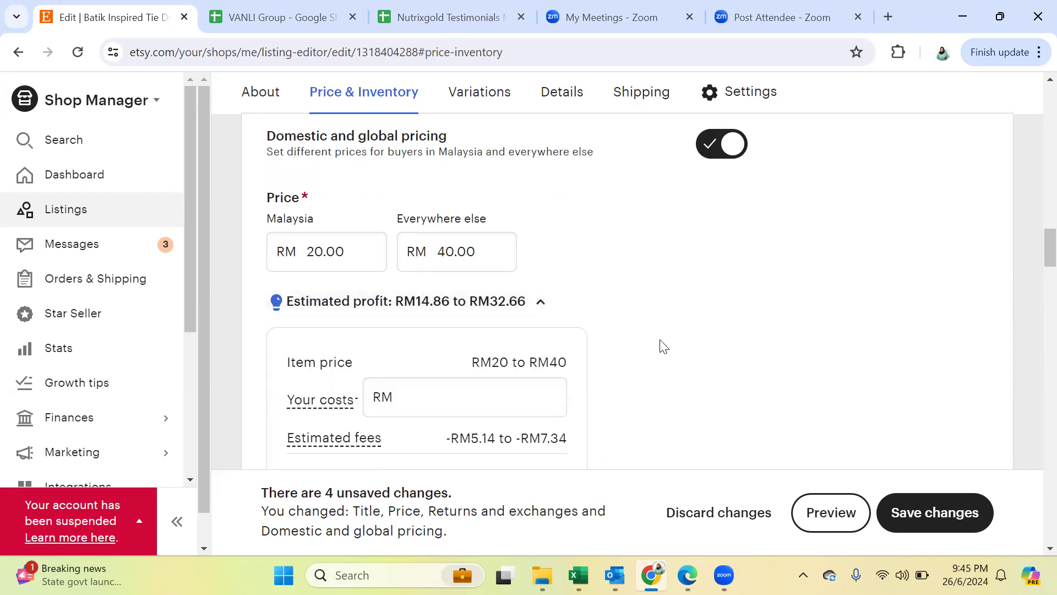
scroll(664, 346, down, 1)
scroll(664, 346, down, 1)
click(465, 315)
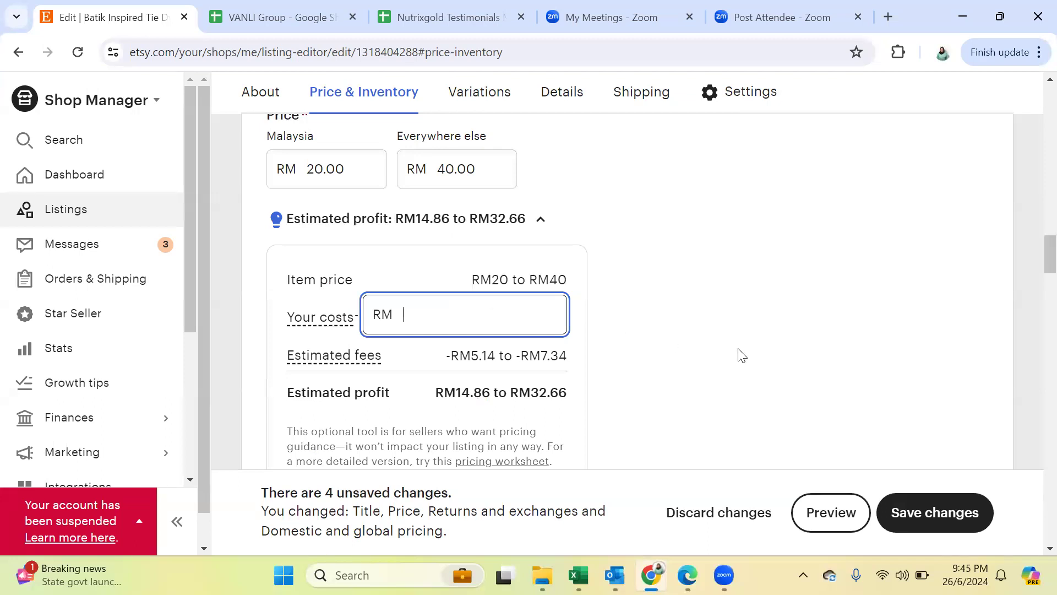
drag(310, 170, 350, 165)
drag(439, 166, 475, 166)
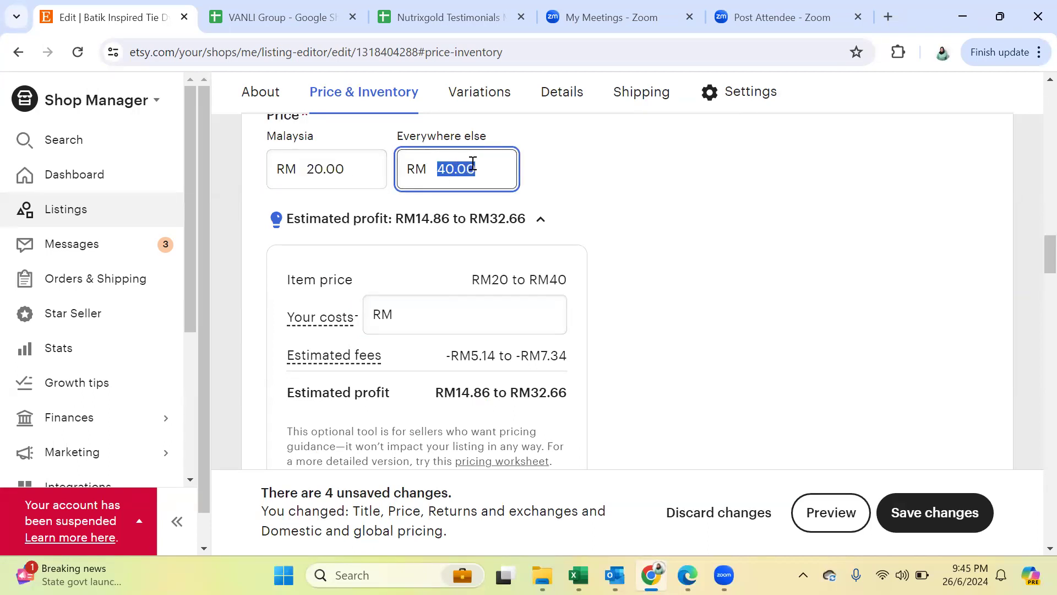
click(428, 318)
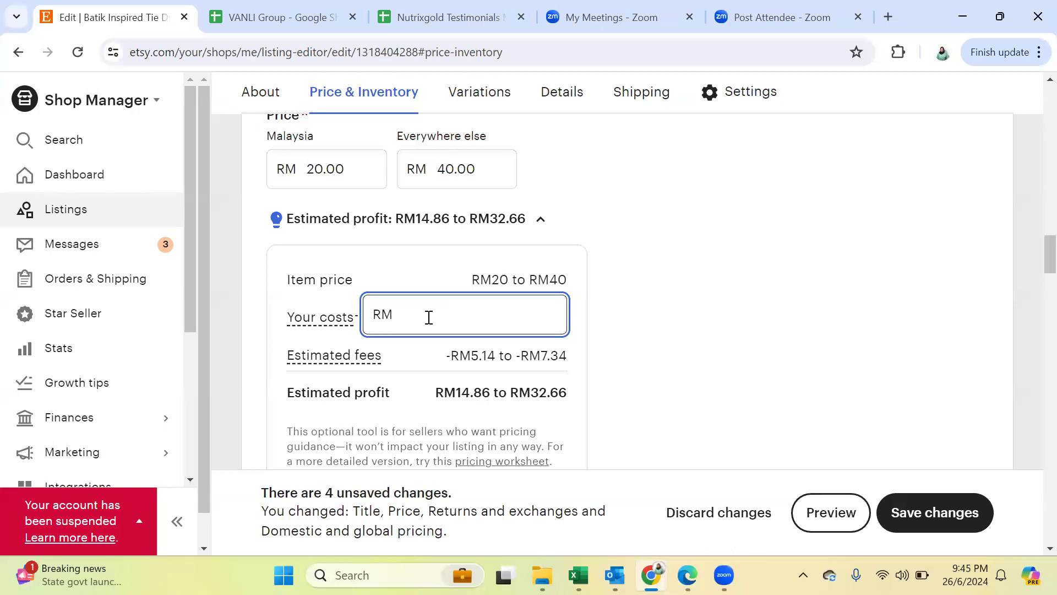
text(10)
click(682, 354)
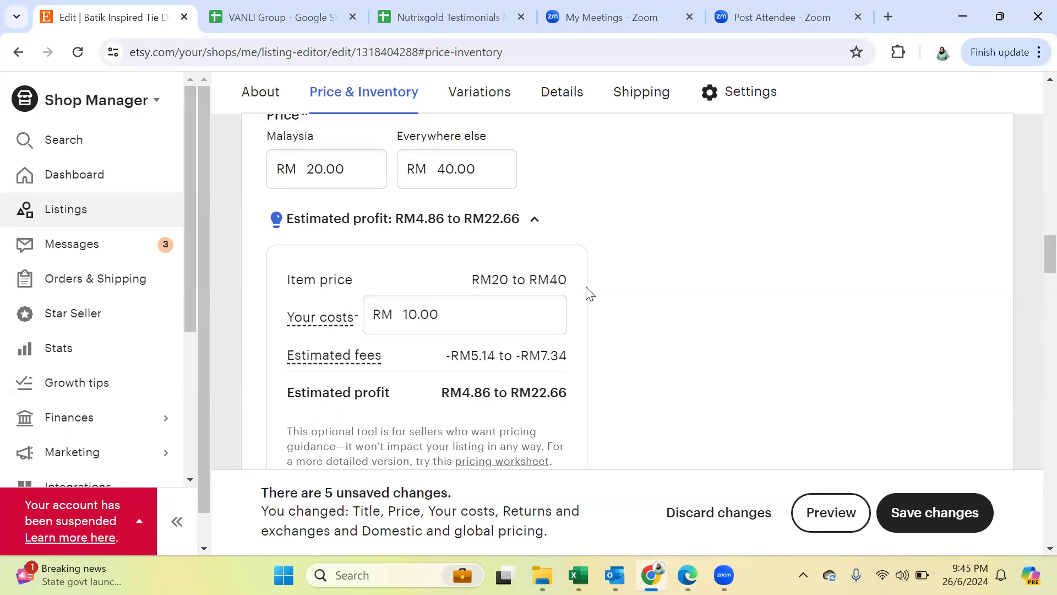
Step: Turn off domestic and global pricing and confirm removing the domestic prices, keeping the suggested single price of RM 58.50
scroll(570, 204, up, 2)
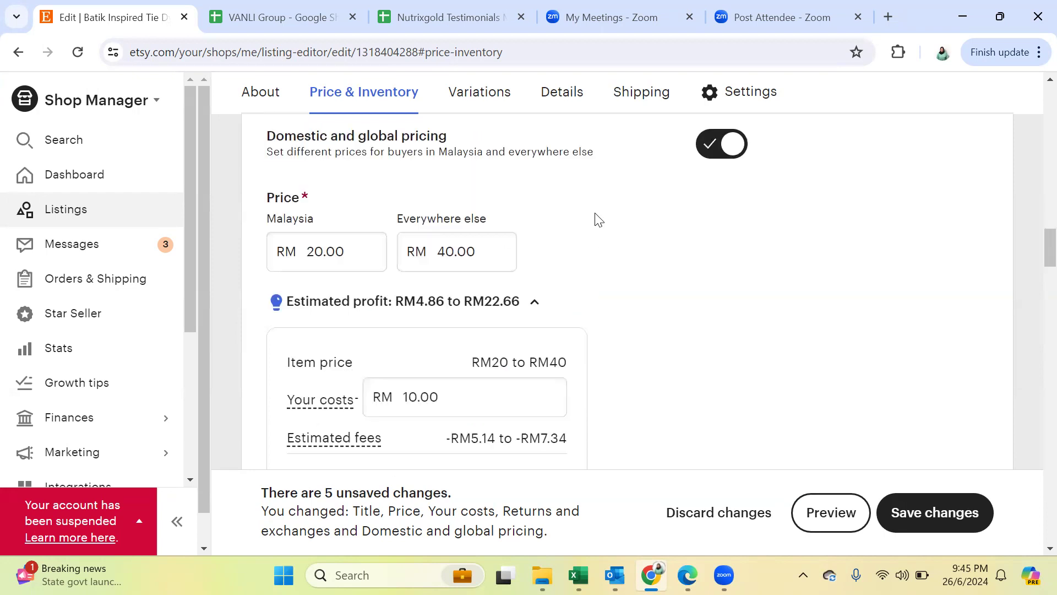
click(711, 144)
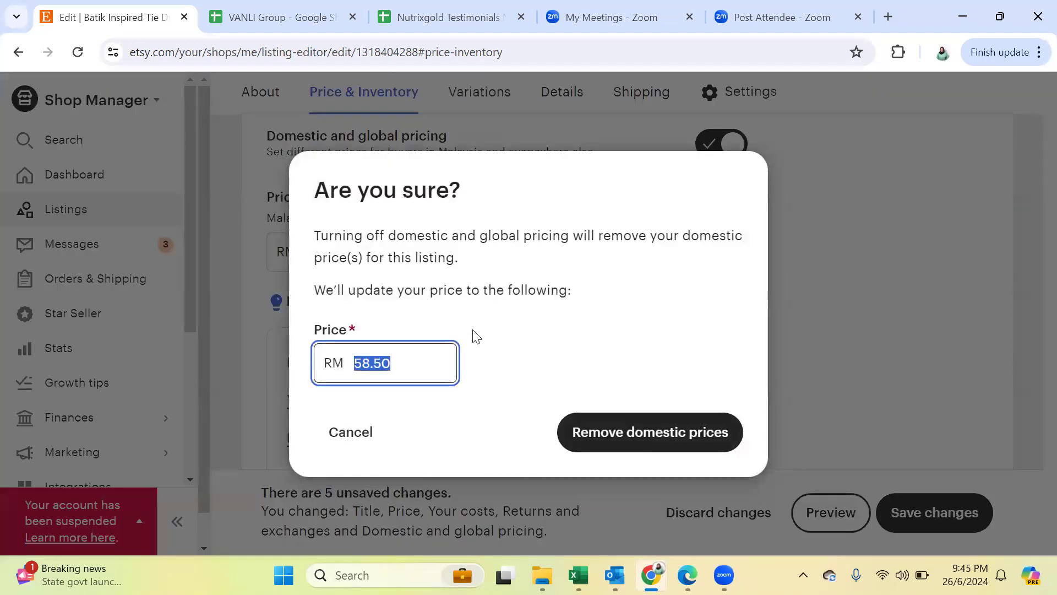
click(615, 442)
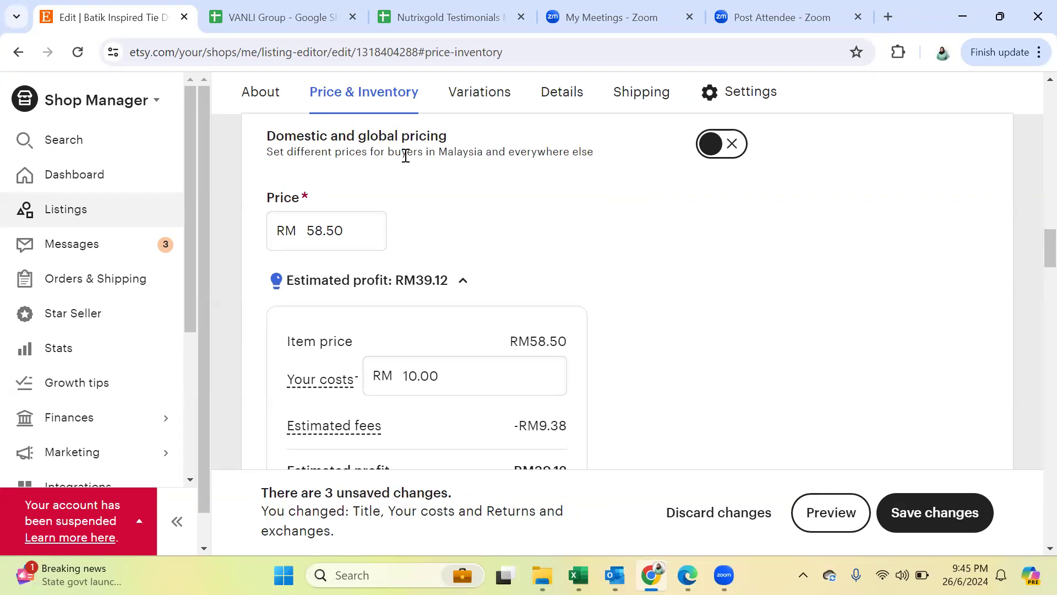
Step: Set the listing's single price to RM 40
double_click(325, 230)
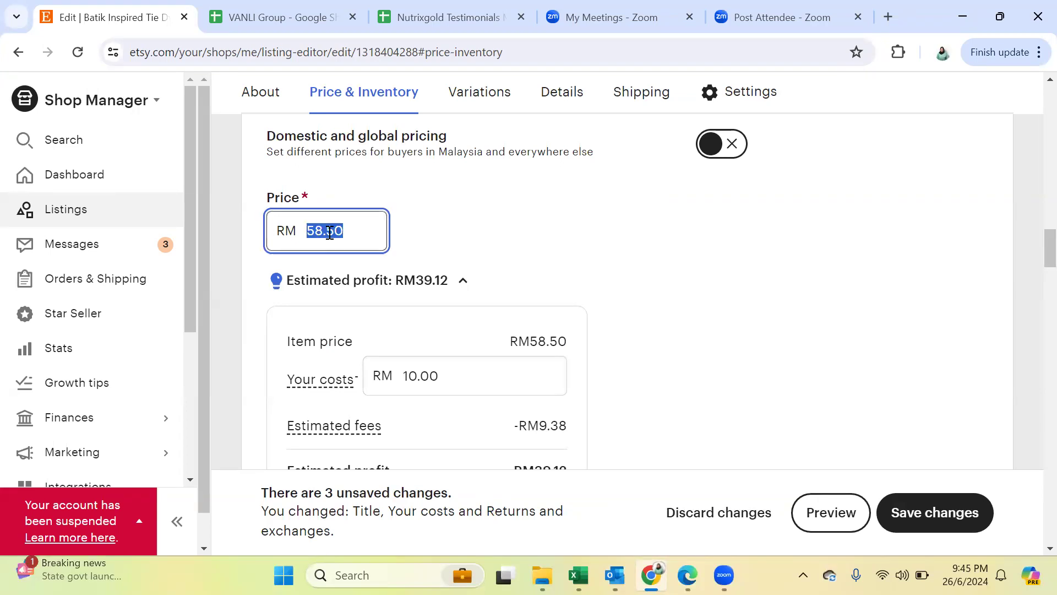
text(40)
click(791, 296)
scroll(792, 296, down, 1)
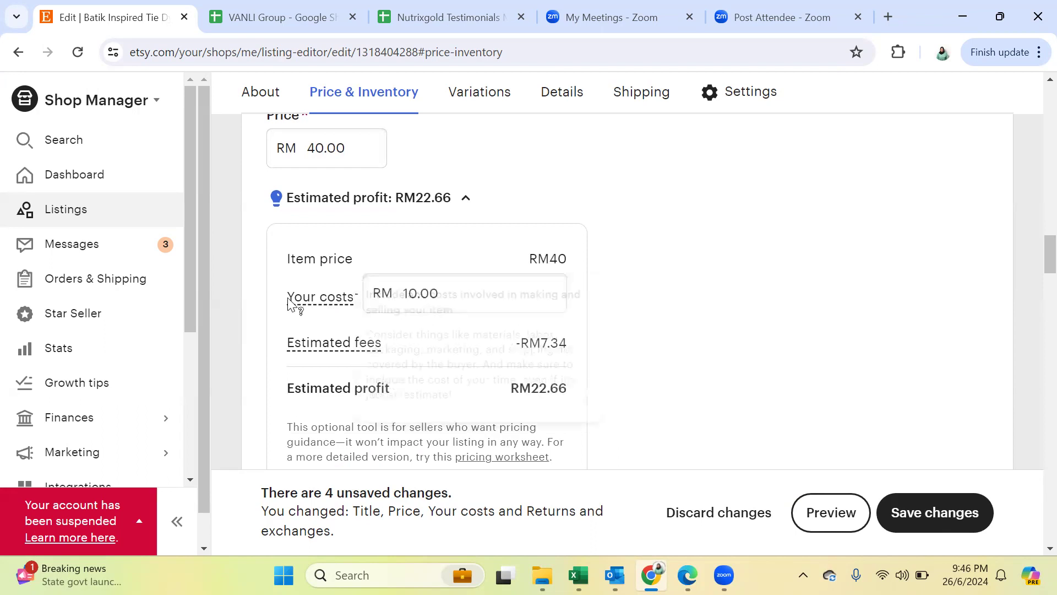
Step: Examine the explanation of your costs, the estimated fees and the estimated profit in the profit breakdown
mouse_move(325, 306)
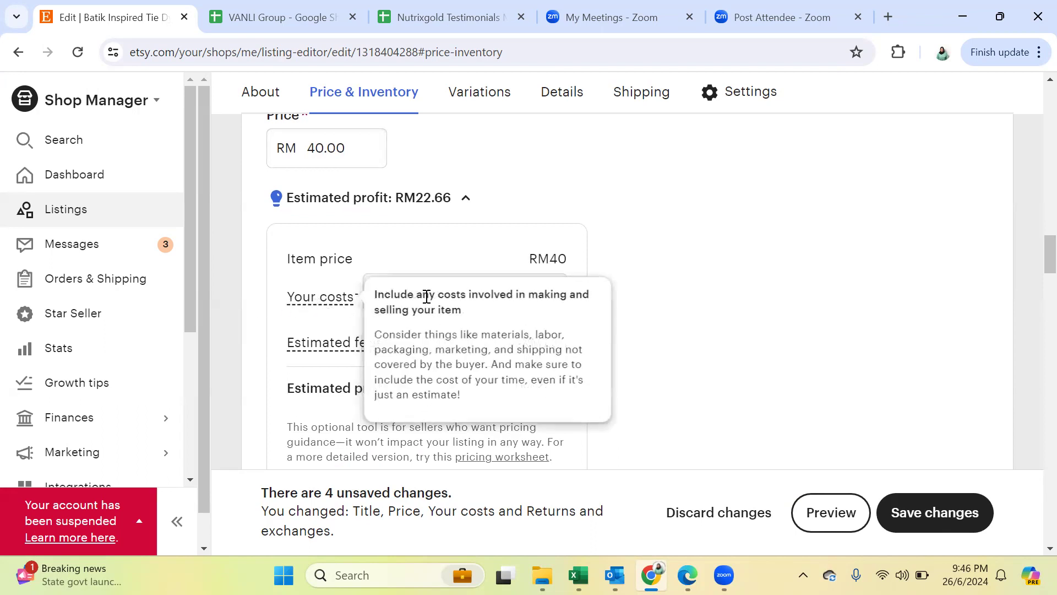
click(505, 296)
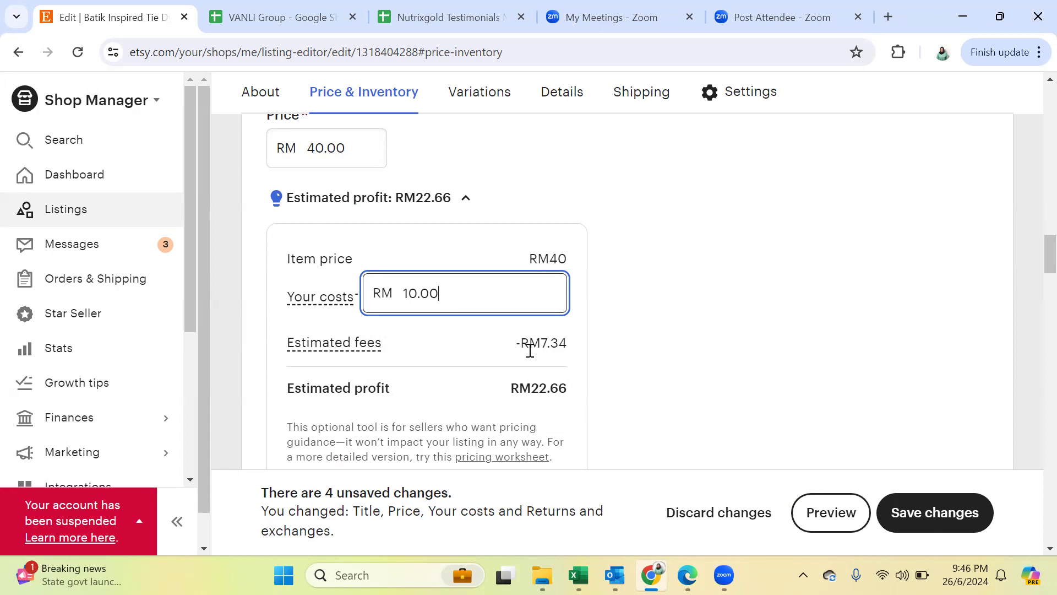
drag(566, 343, 522, 342)
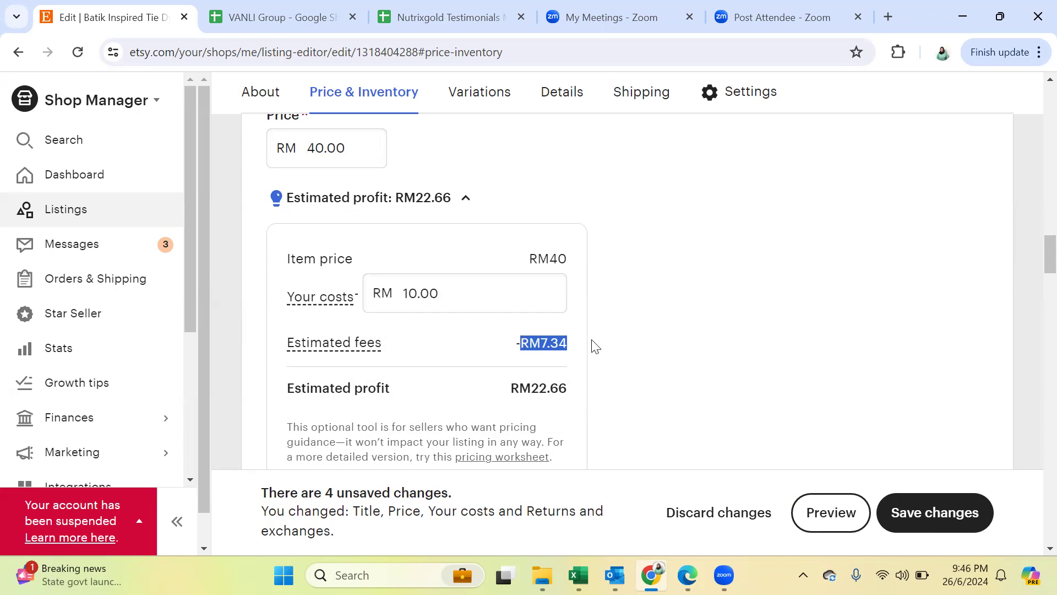
click(569, 350)
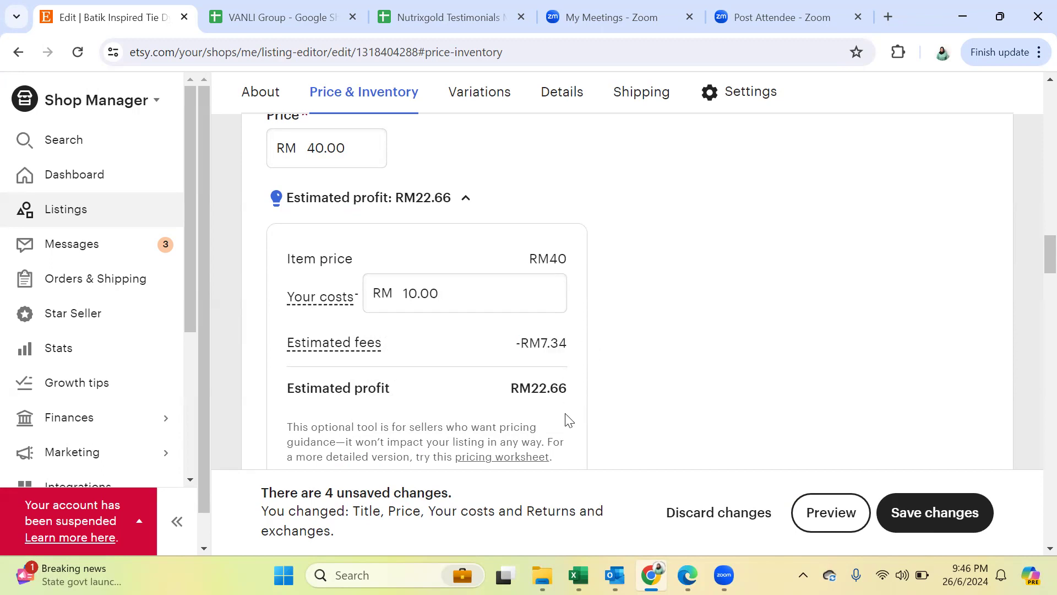
scroll(566, 420, down, 1)
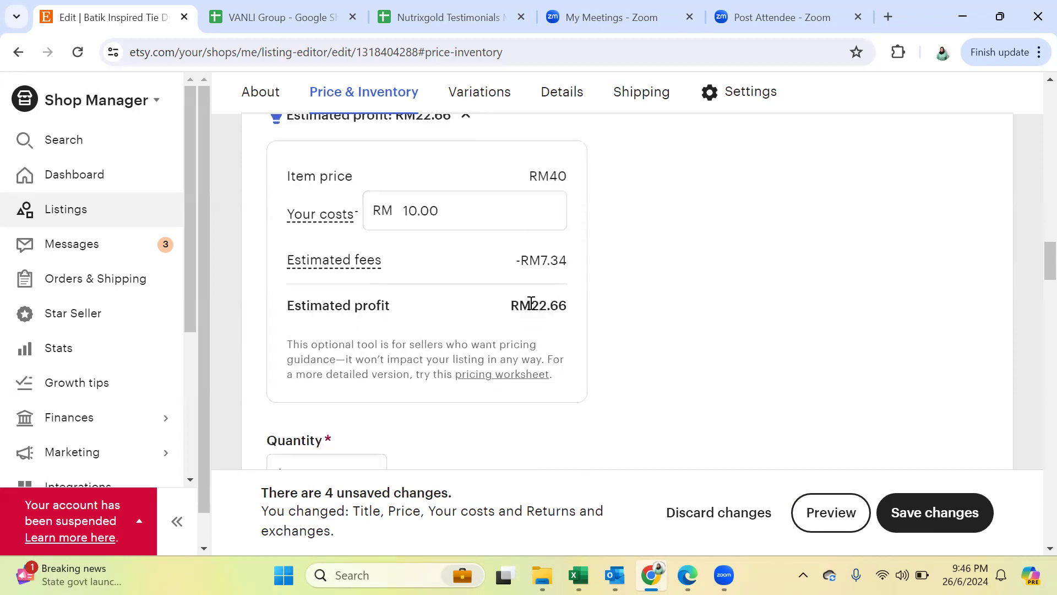
drag(561, 305, 511, 308)
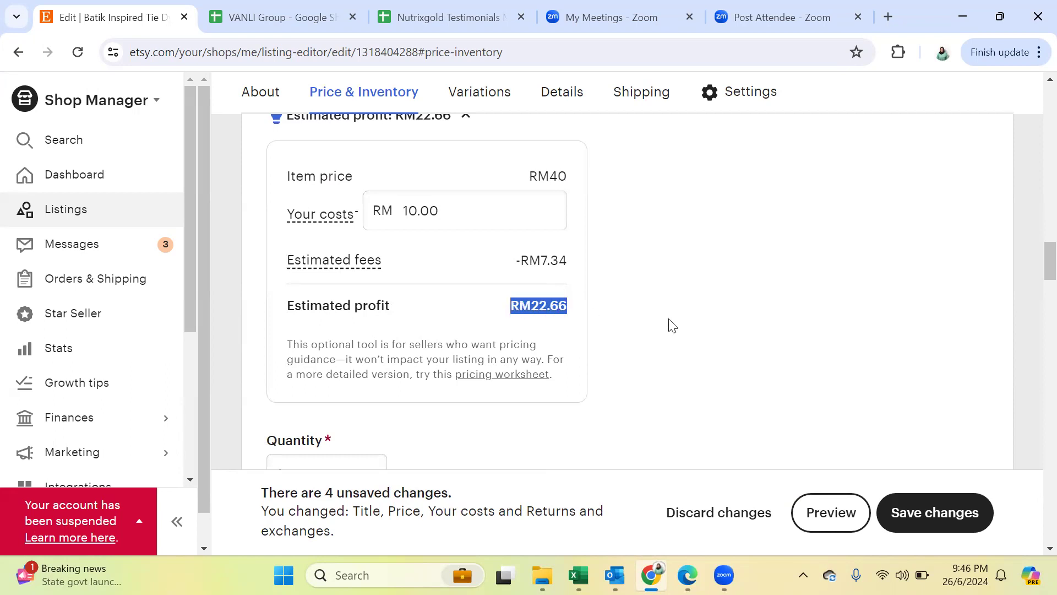
click(513, 302)
drag(513, 302, 571, 304)
click(639, 312)
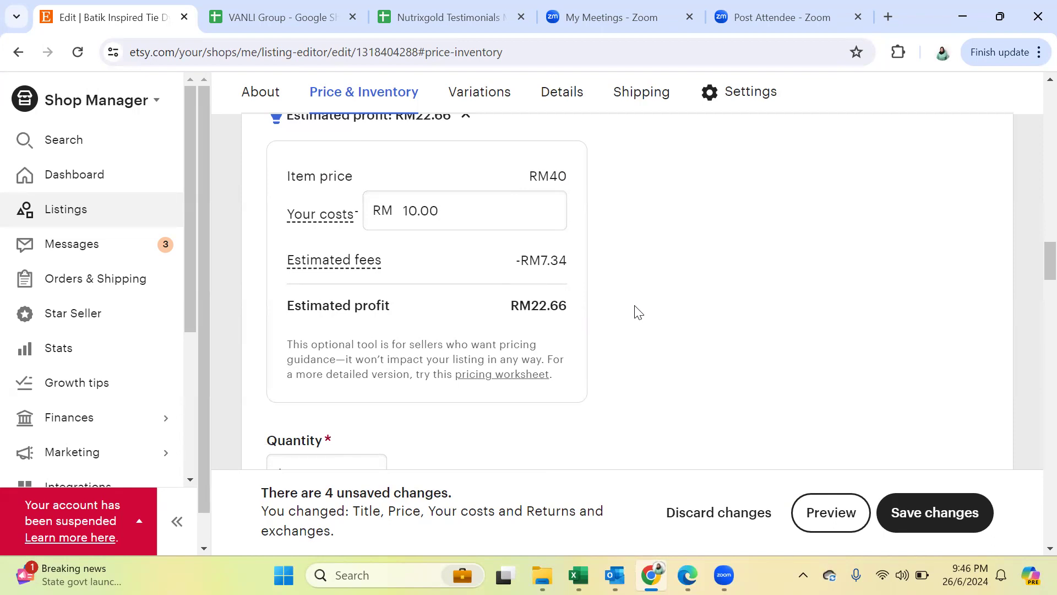
Step: Change the listing's price to RM 30
scroll(636, 311, up, 2)
click(317, 149)
key(BackSpace)
text(30.00)
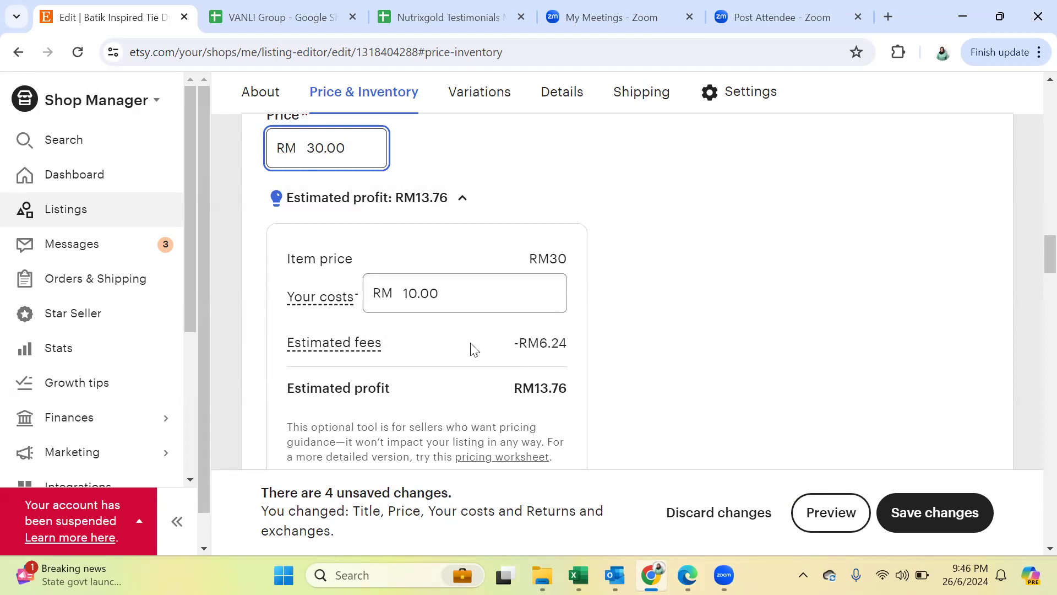
Step: Review the costs, estimated fees and estimated profit recalculated for the new price
drag(519, 388, 568, 388)
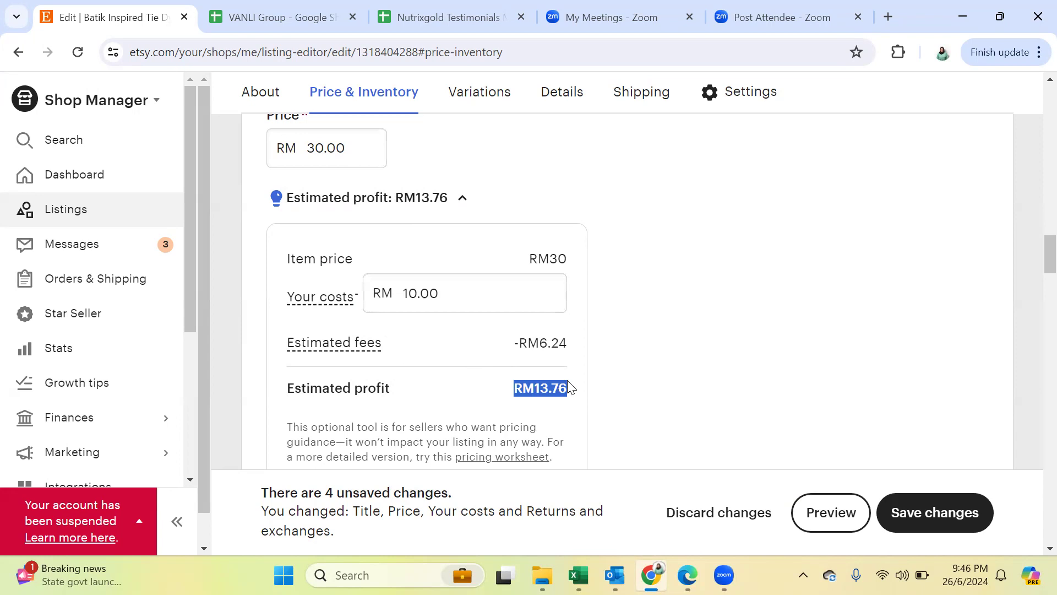
click(624, 387)
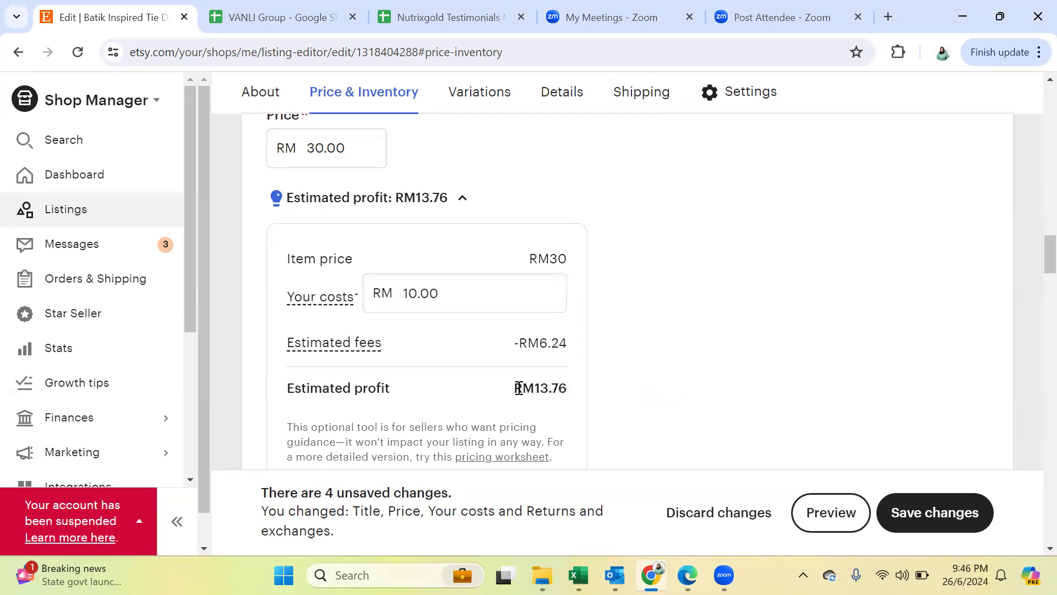
click(449, 287)
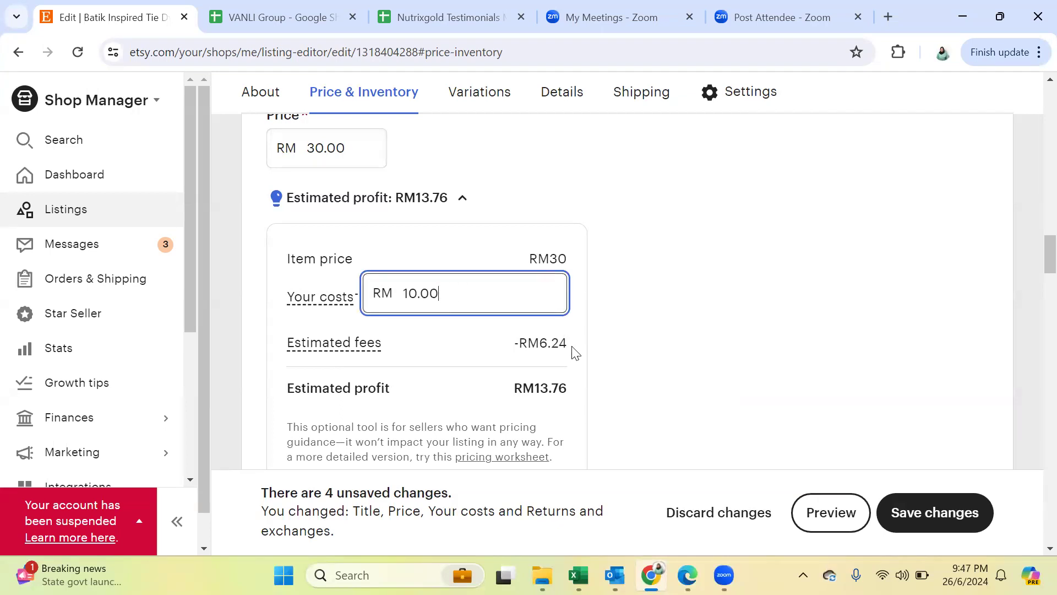
drag(567, 346, 517, 354)
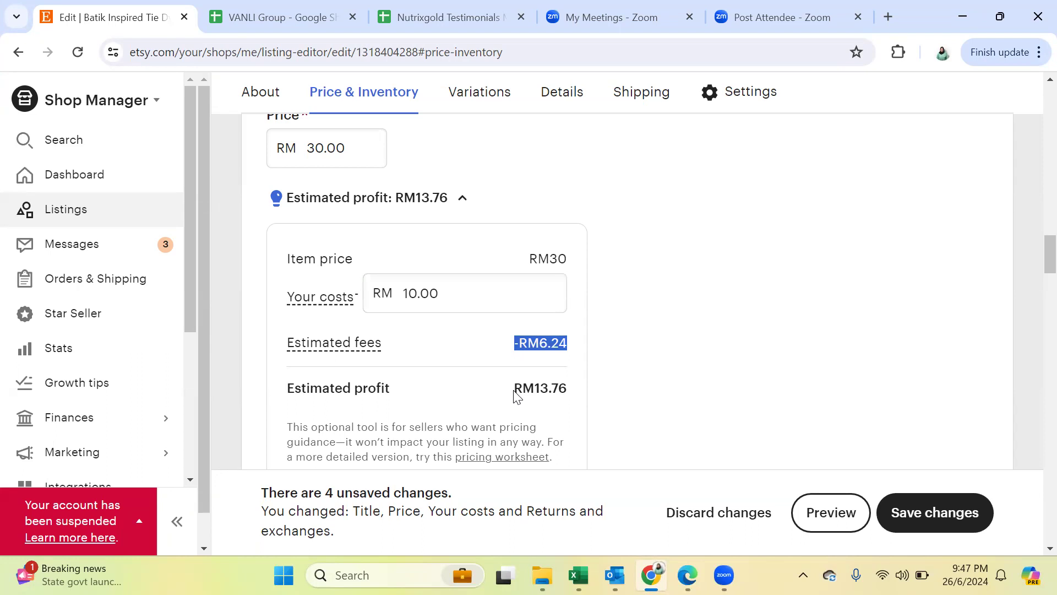
drag(517, 390, 569, 392)
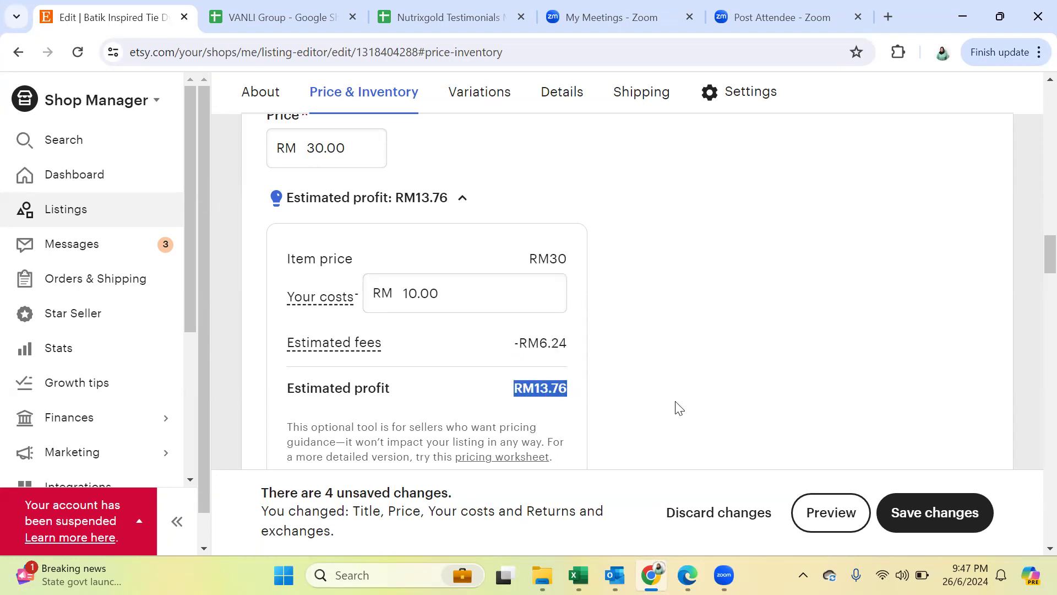
click(556, 390)
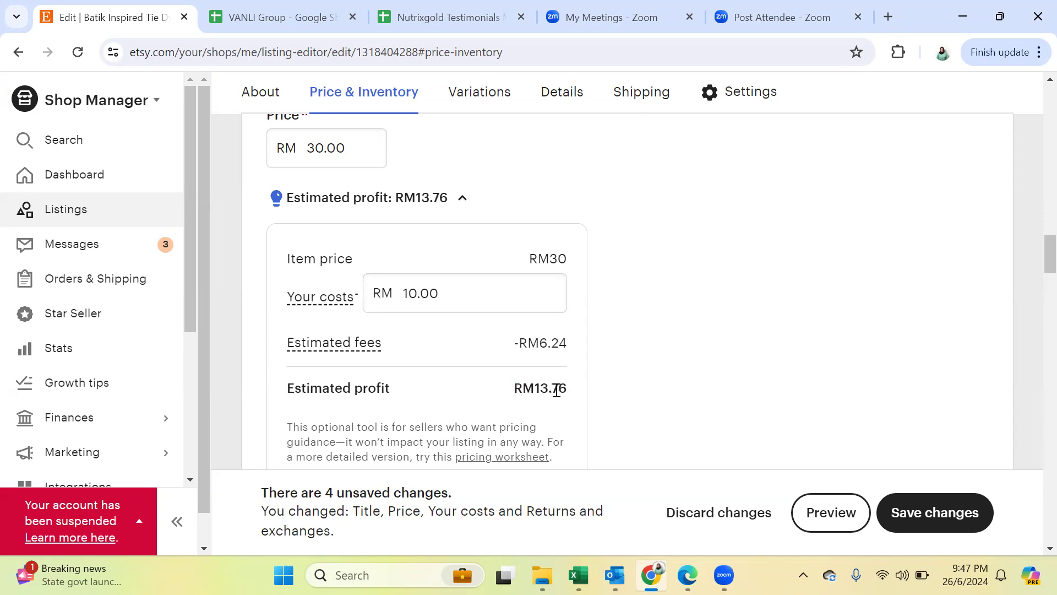
drag(564, 390, 515, 389)
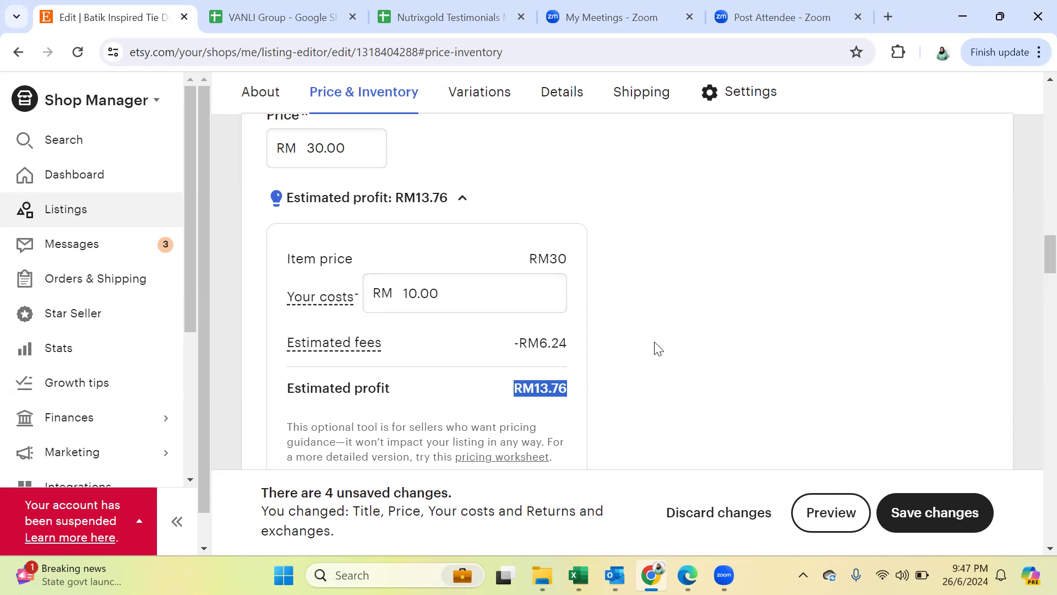
Step: Check the Quantity field, and look back over the title, photos and thumbnail in the listing's About section
scroll(658, 348, down, 5)
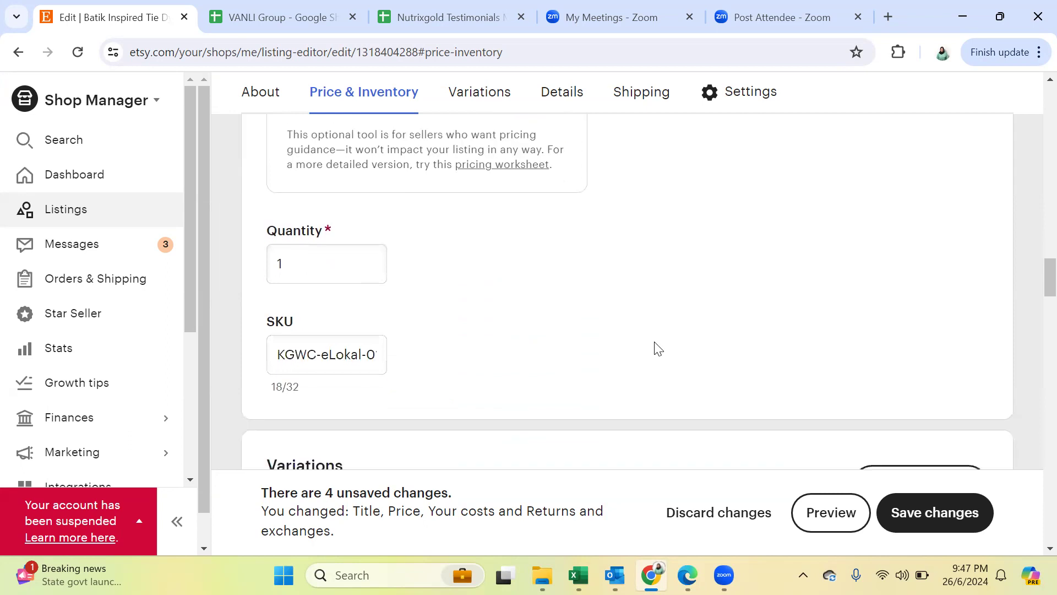
double_click(303, 219)
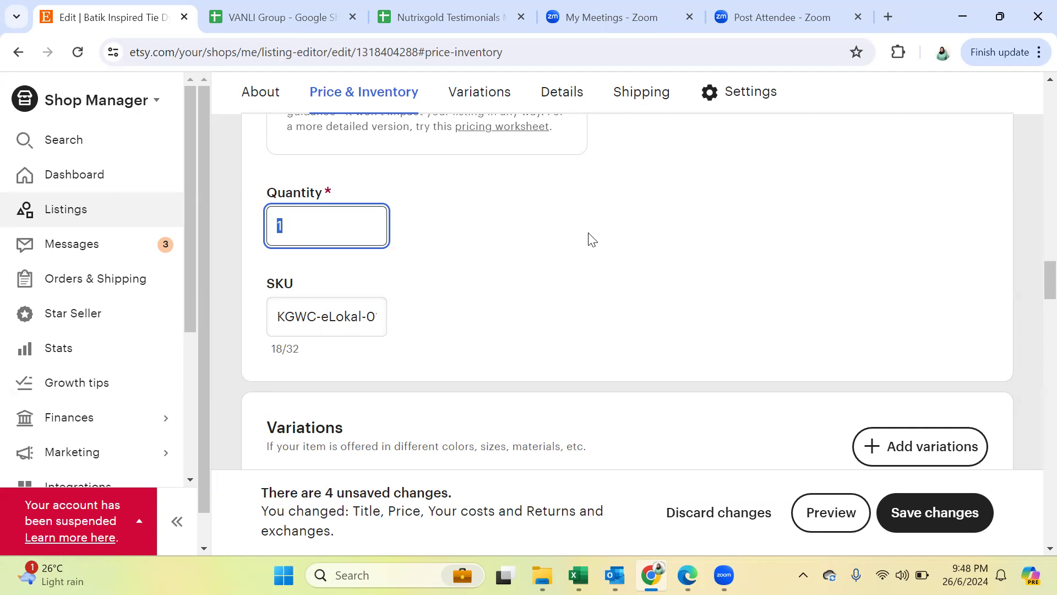
click(592, 238)
scroll(589, 240, up, 10)
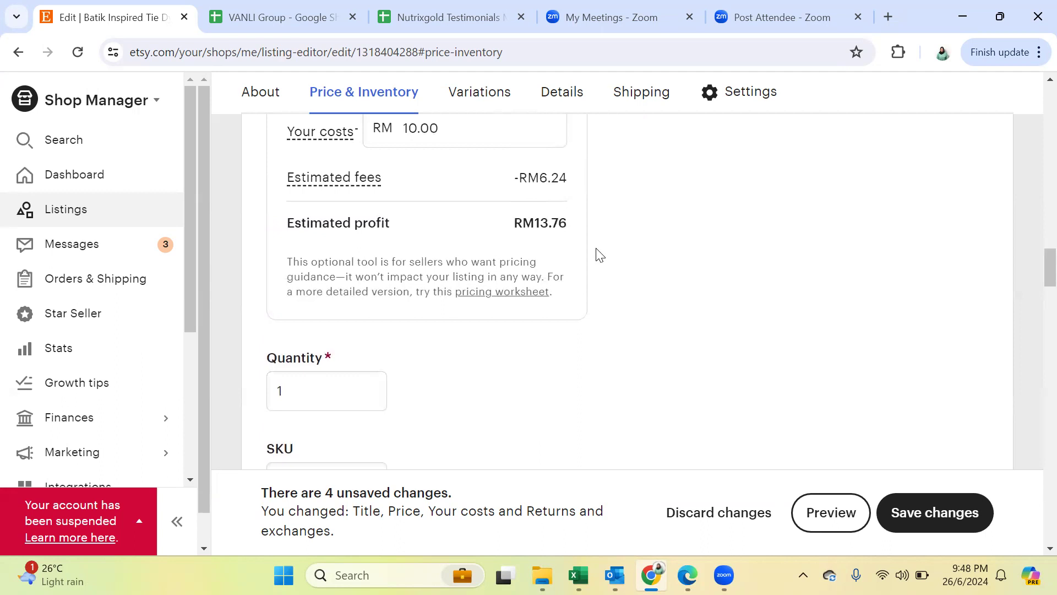
scroll(597, 249, up, 12)
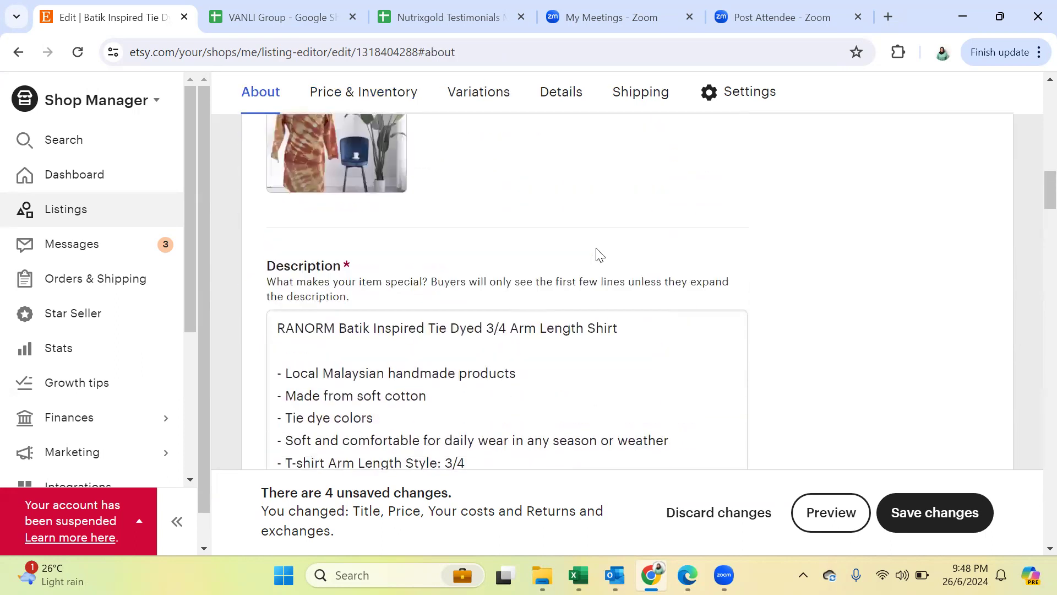
scroll(597, 249, up, 10)
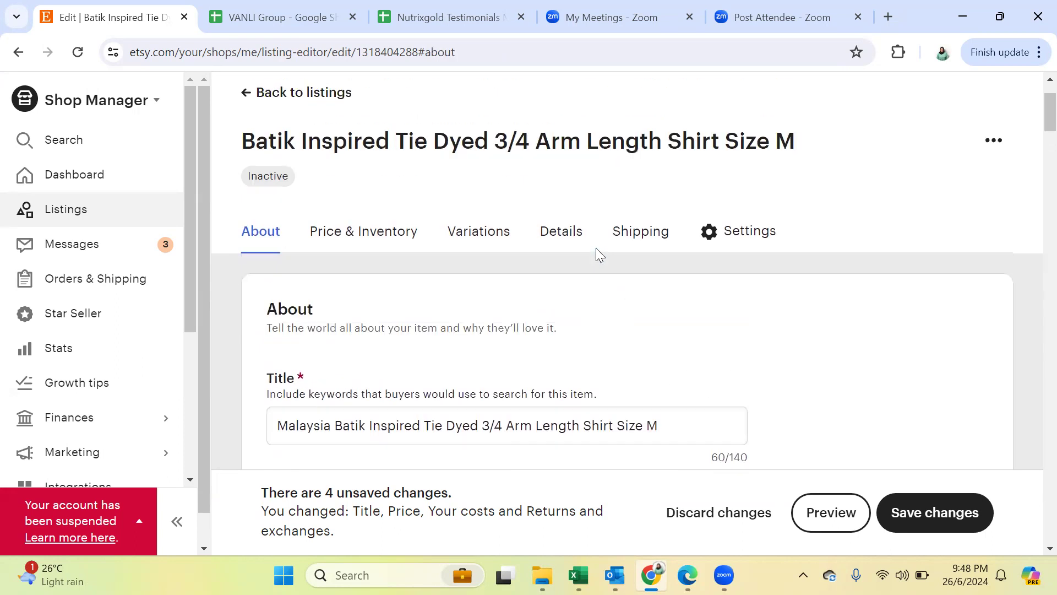
scroll(331, 247, down, 4)
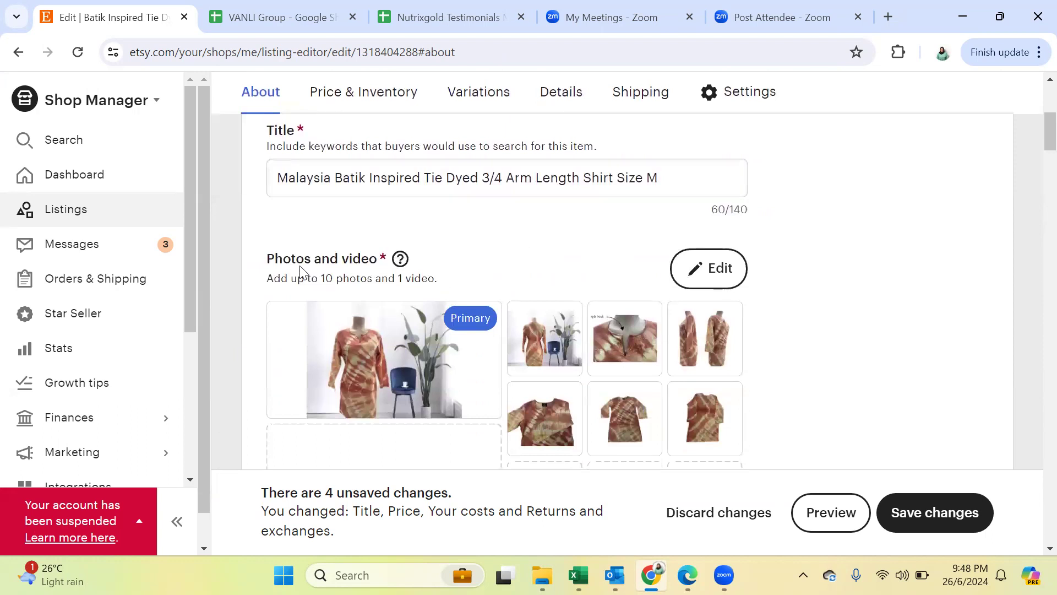
click(402, 260)
scroll(232, 315, down, 15)
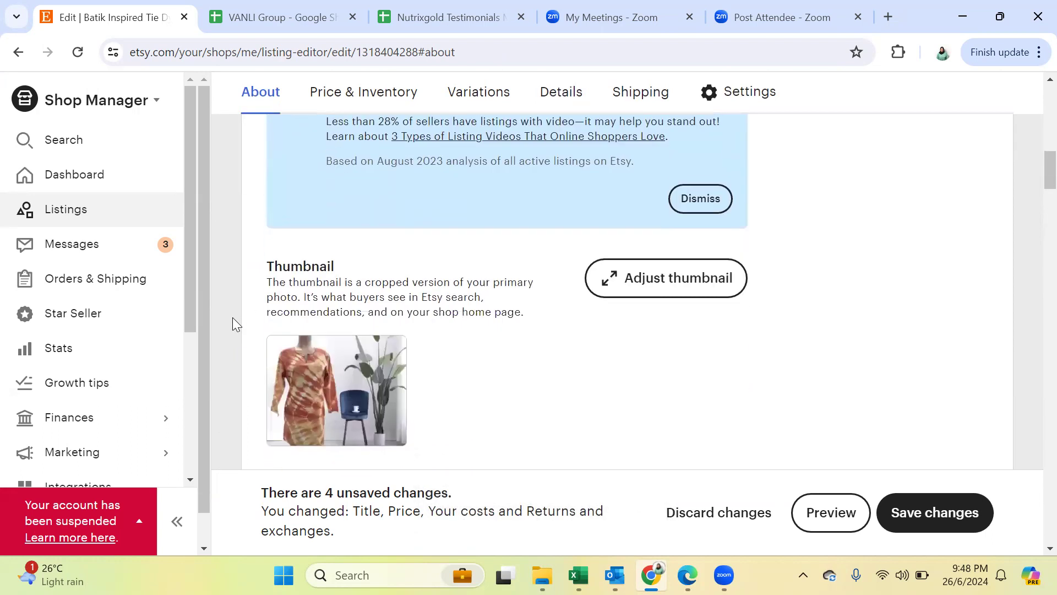
scroll(338, 163, down, 10)
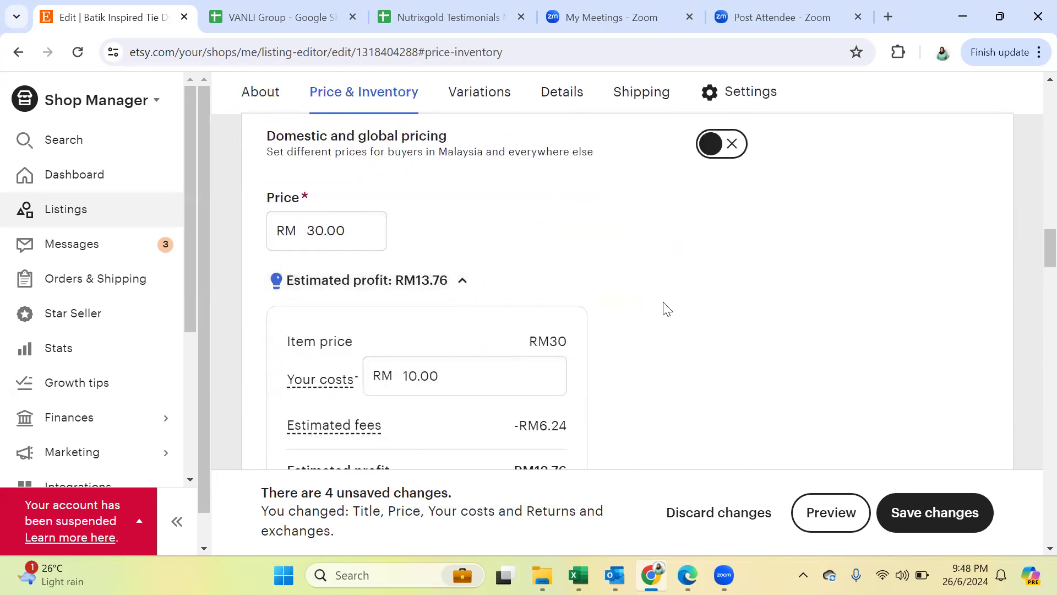
Step: Examine the listing's Quantity and SKU fields in the Price & Inventory section
scroll(667, 309, down, 3)
scroll(667, 309, down, 4)
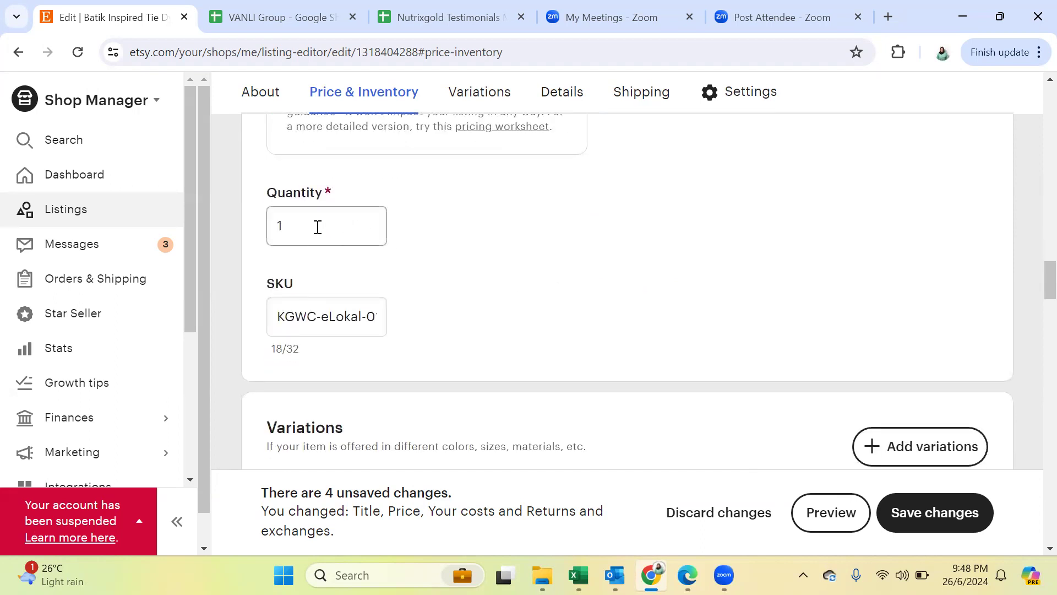
click(318, 227)
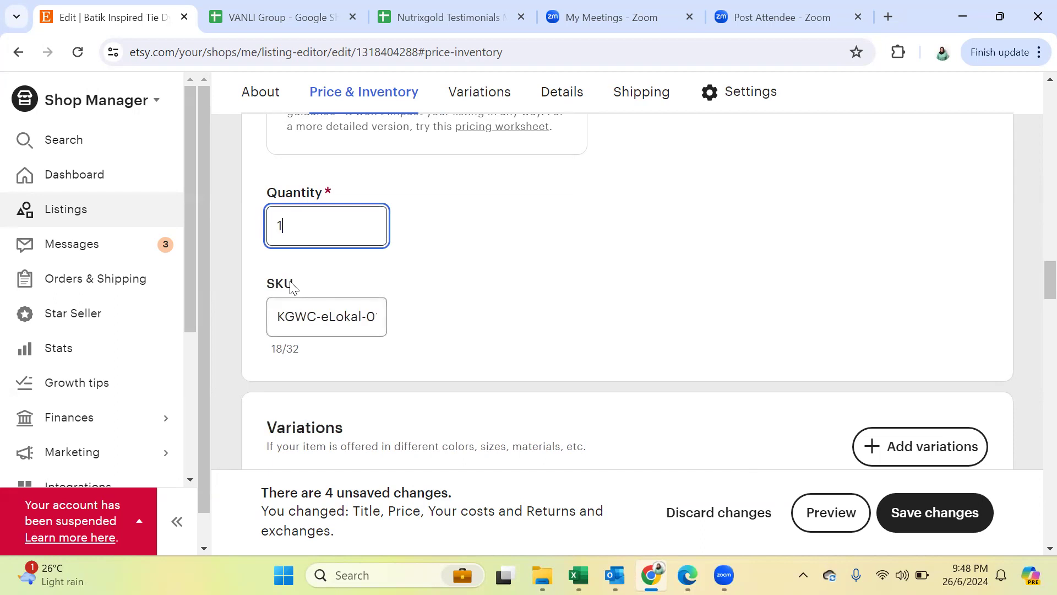
drag(281, 284, 312, 298)
click(311, 302)
triple_click(312, 302)
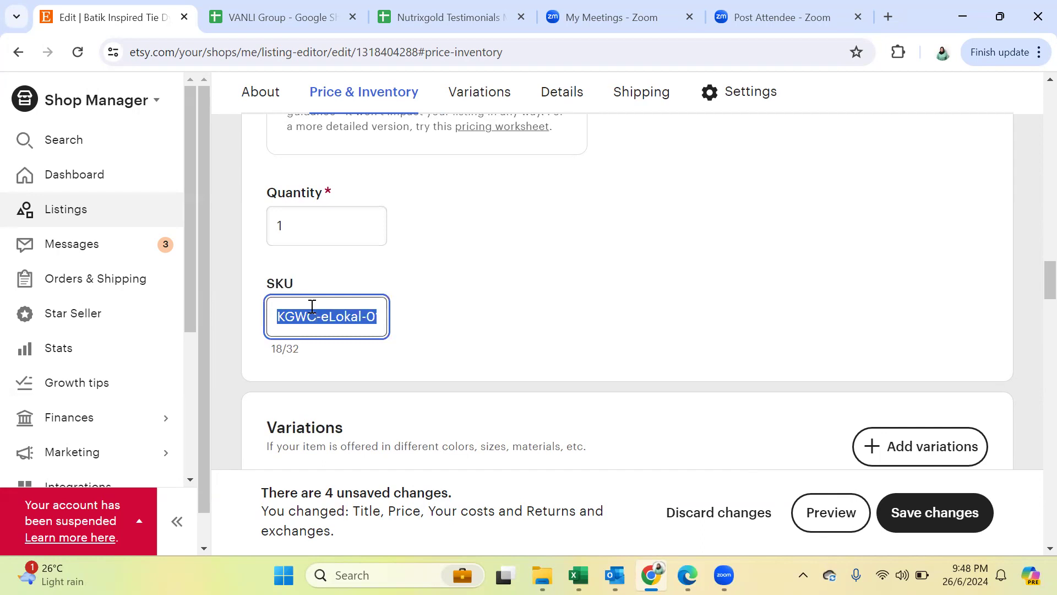
click(448, 312)
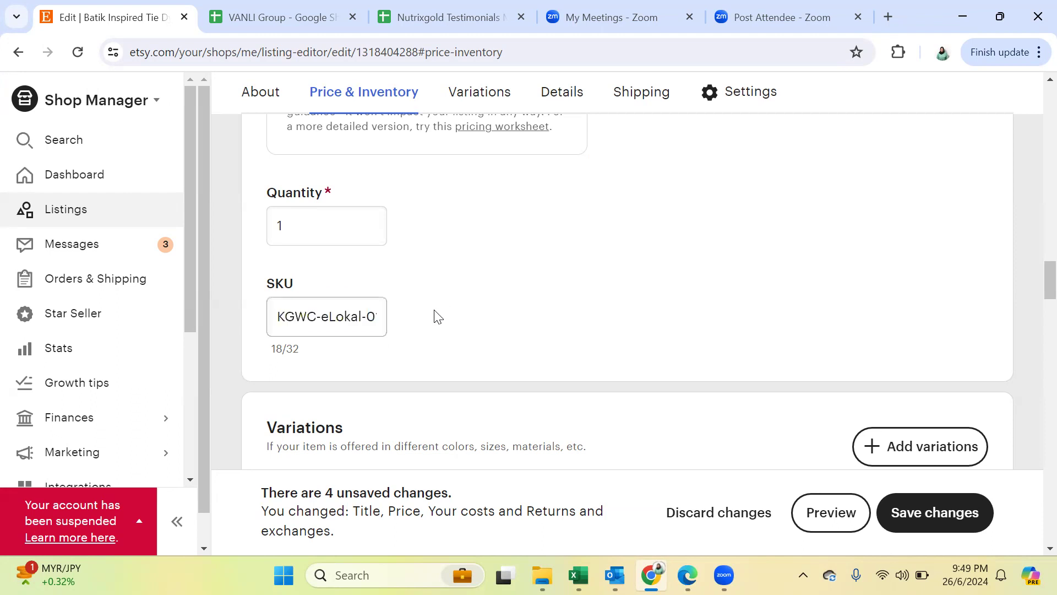
triple_click(353, 320)
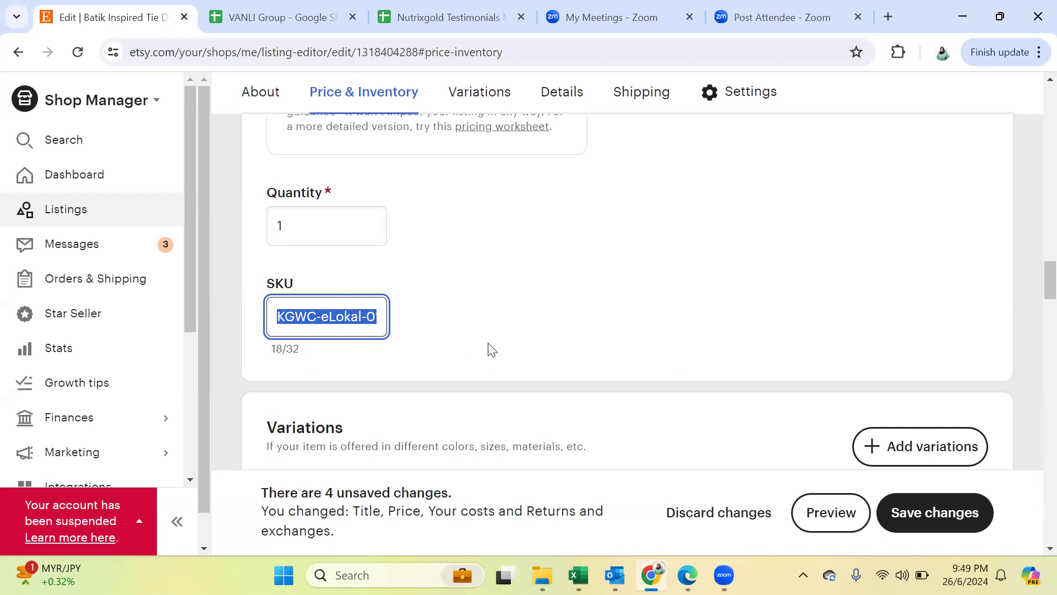
Step: Review the listing's title alongside its SKU, and go on to the Variations and Details sections
drag(1034, 262, 1030, 82)
scroll(484, 363, down, 3)
click(659, 367)
triple_click(653, 358)
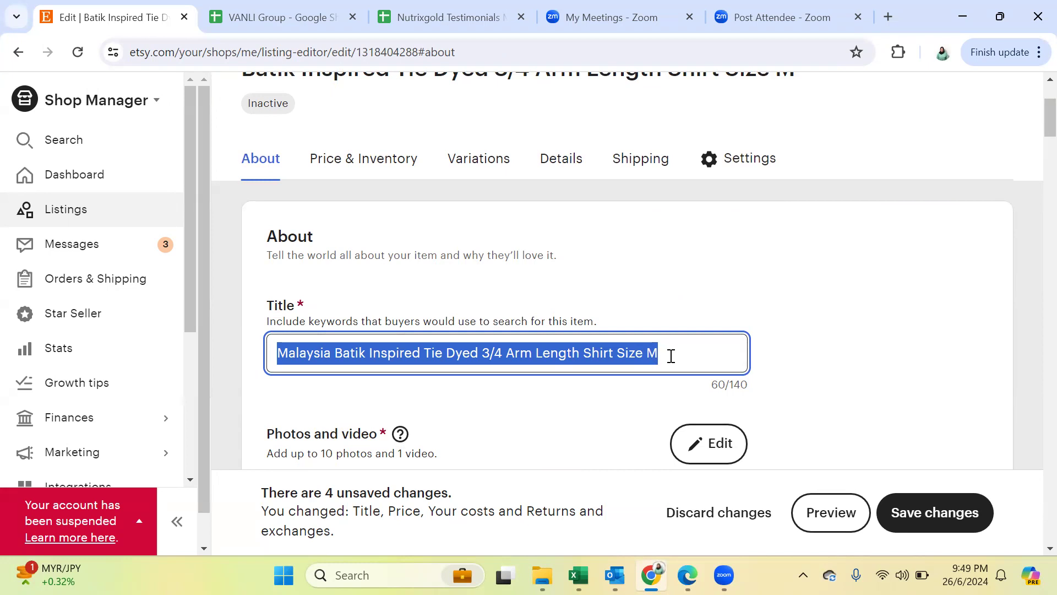
click(671, 356)
drag(1032, 121, 1031, 282)
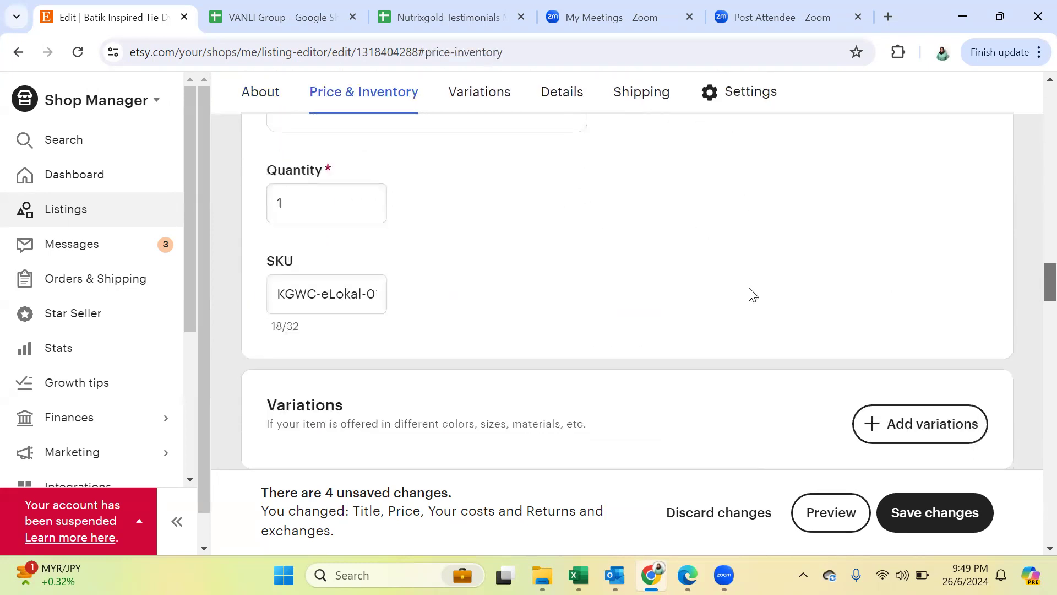
triple_click(369, 286)
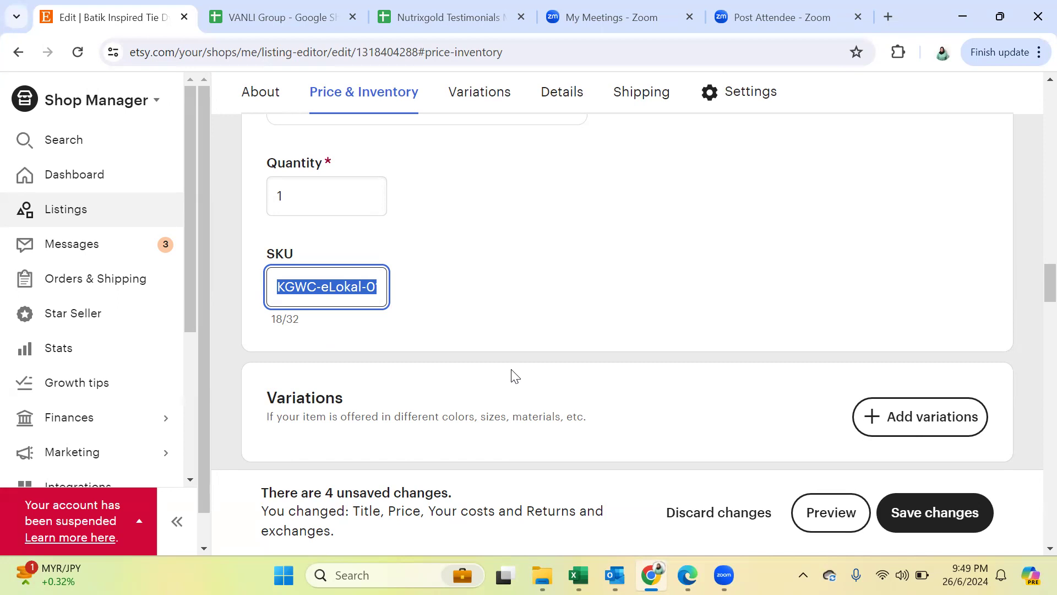
scroll(543, 373, down, 5)
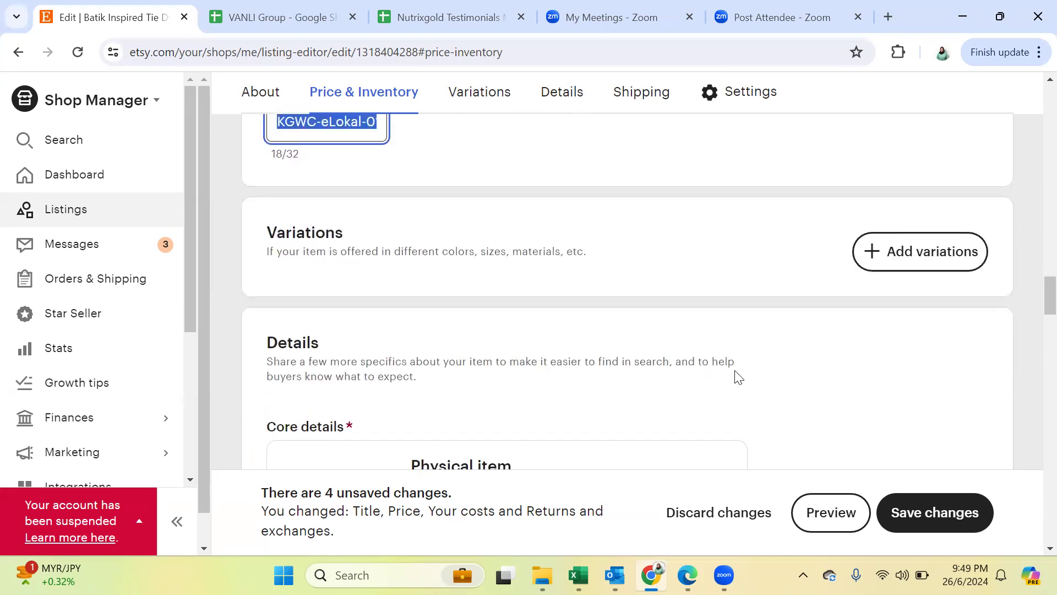
scroll(734, 375, down, 2)
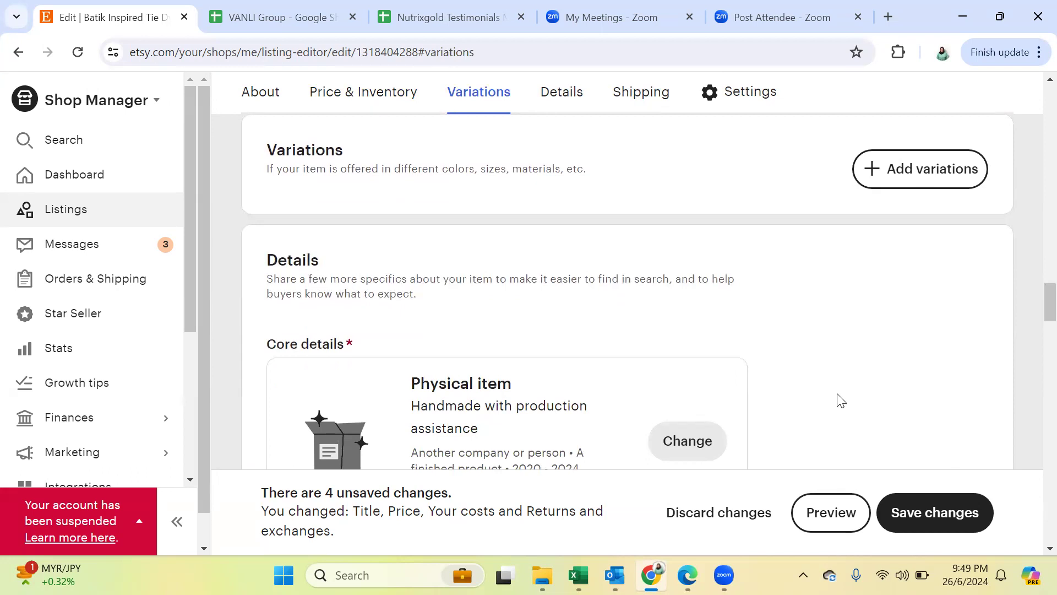
Step: Look back at the listing's Quantity and SKU fields and highlight the whole SKU
scroll(666, 376, up, 8)
scroll(667, 377, down, 3)
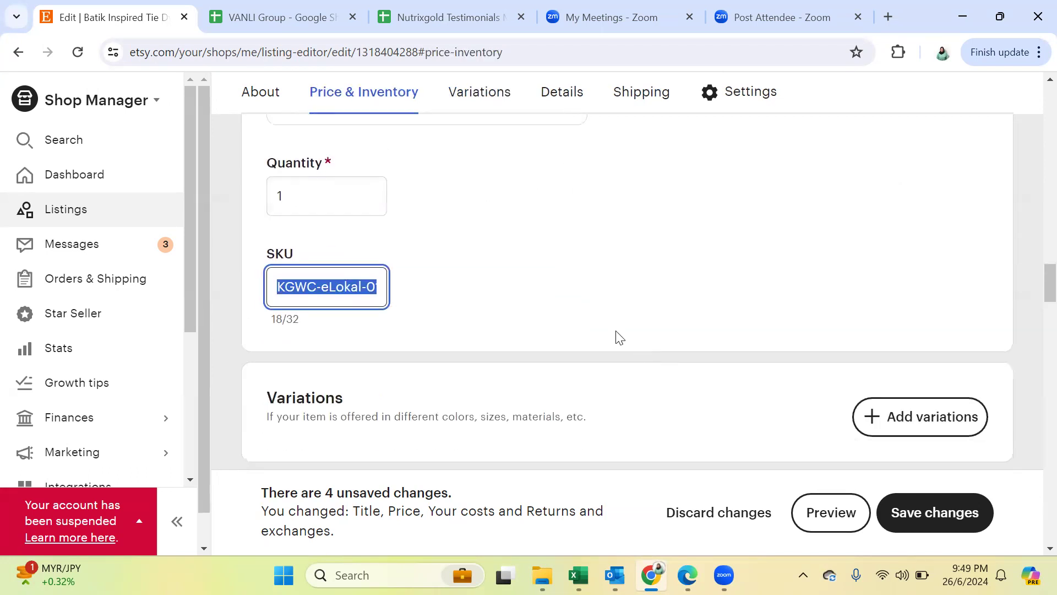
click(588, 288)
triple_click(355, 285)
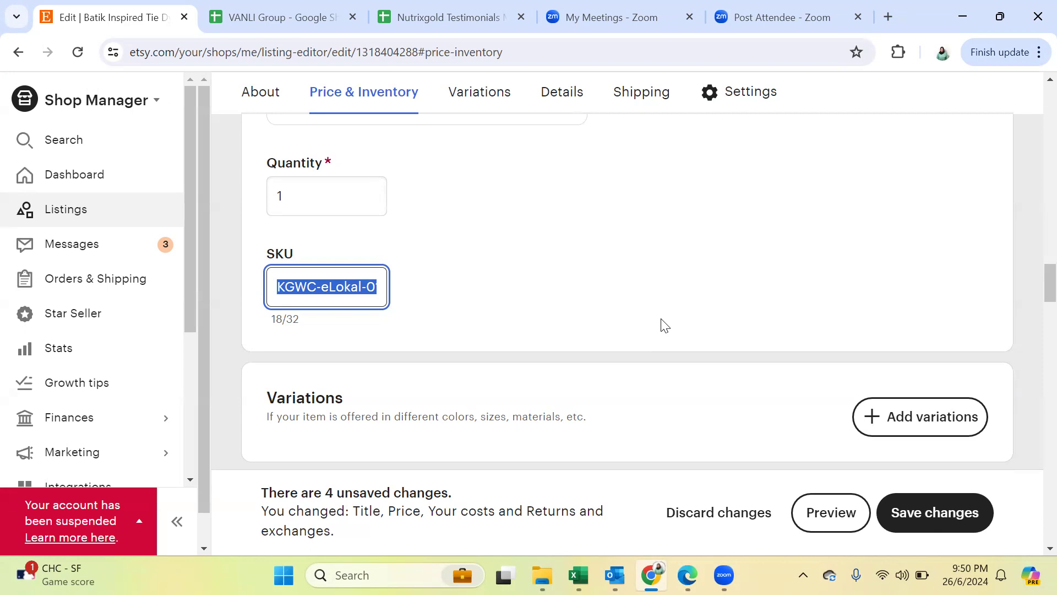
Step: Examine the Variations section and its description of items offered in different colors, sizes and materials
scroll(670, 330, down, 3)
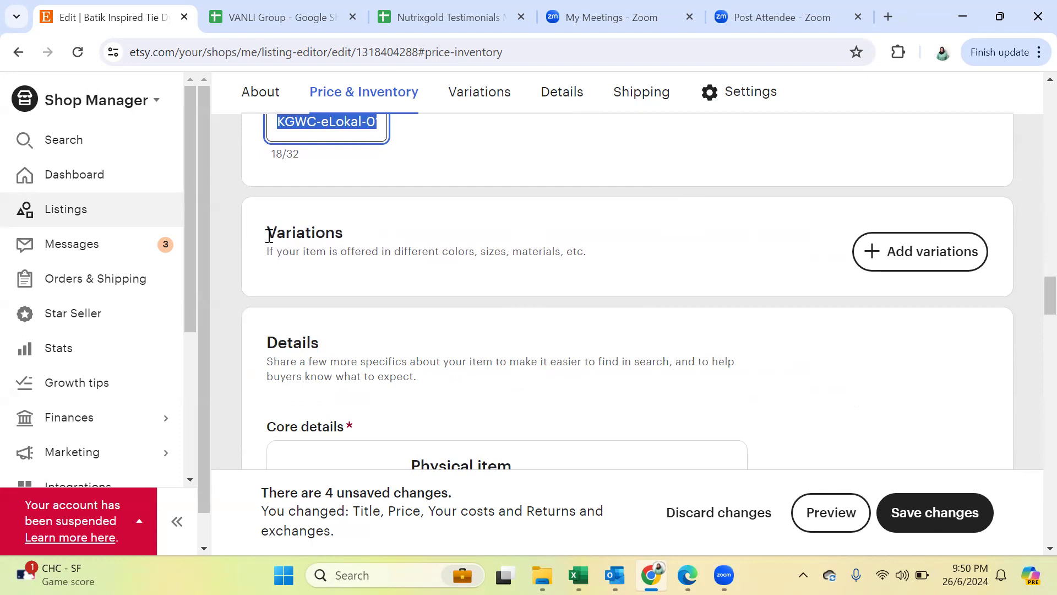
drag(273, 231, 613, 276)
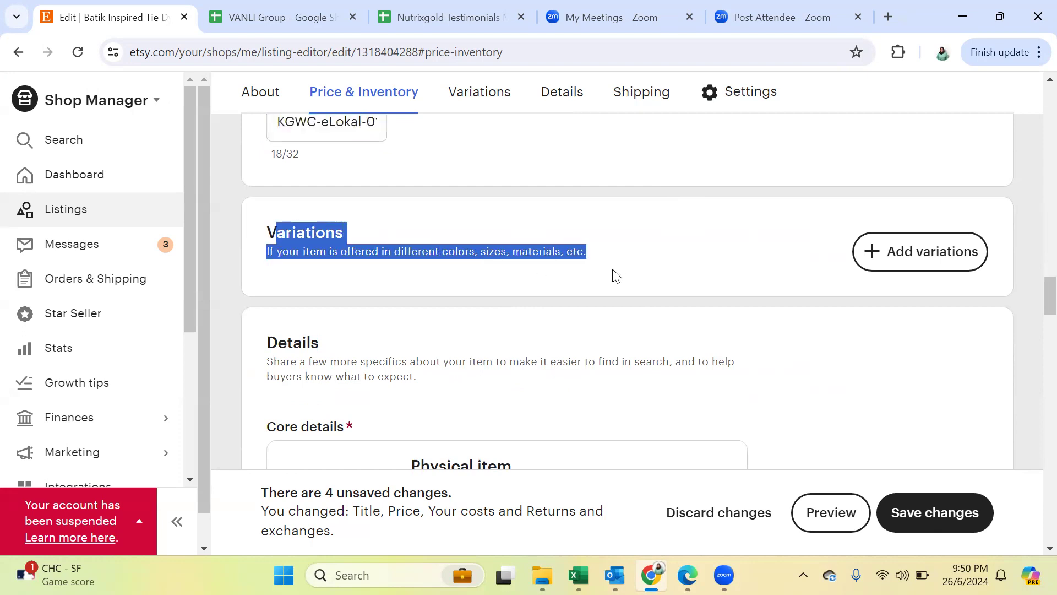
click(271, 230)
drag(267, 230, 600, 268)
click(611, 284)
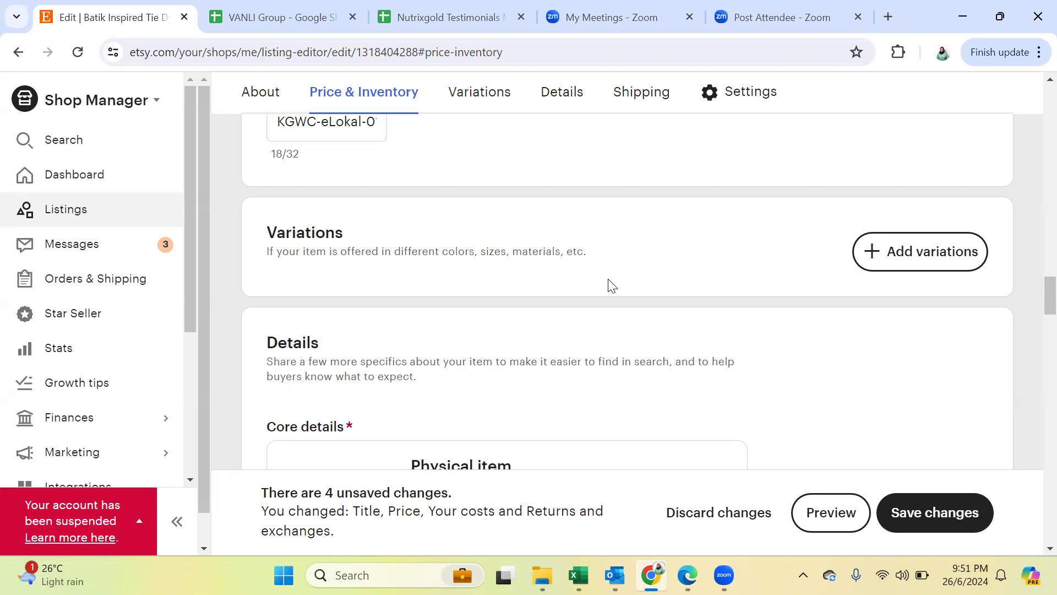
Step: Try out a Pockets variation from the available variation types, delete it and leave the variation manager without applying
click(892, 262)
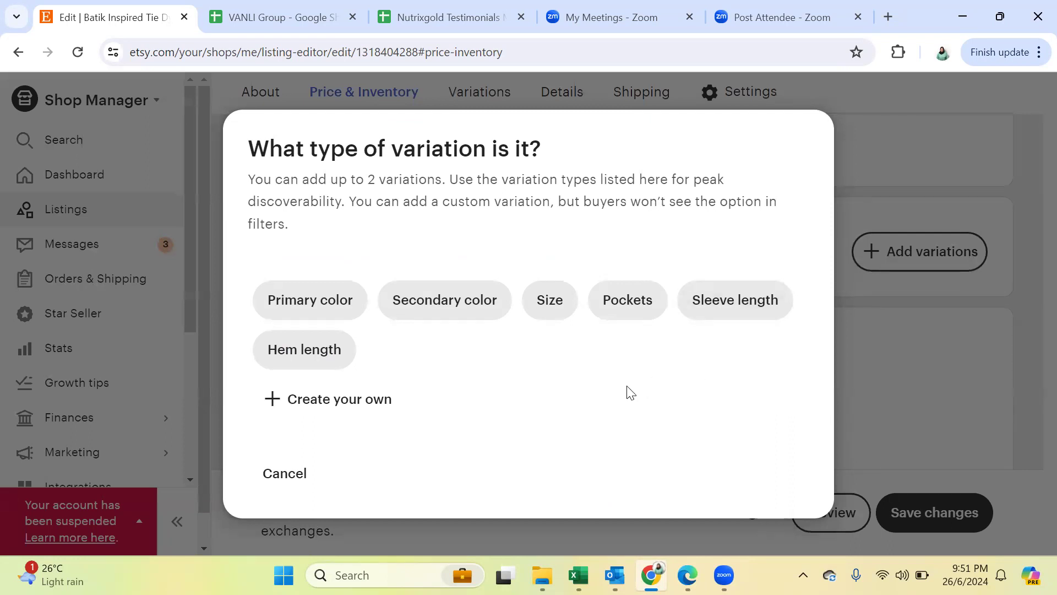
drag(542, 150, 270, 148)
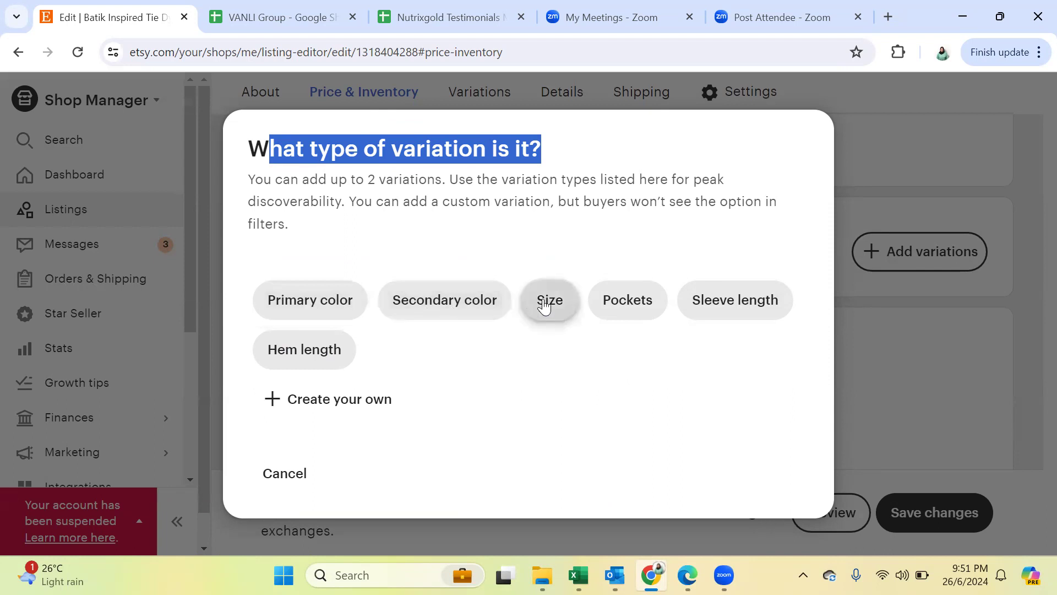
click(637, 309)
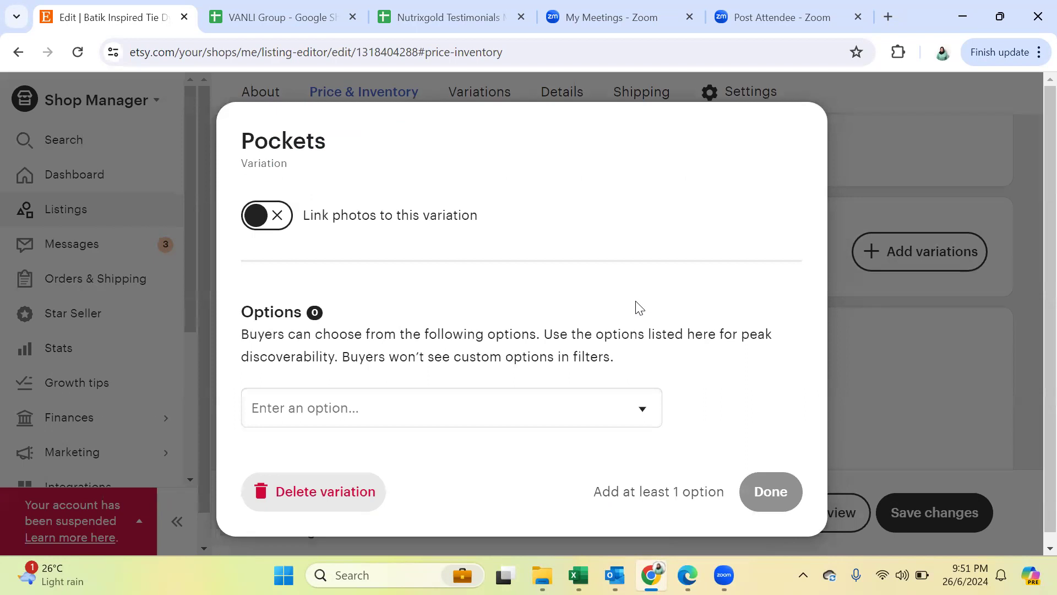
scroll(603, 298, down, 1)
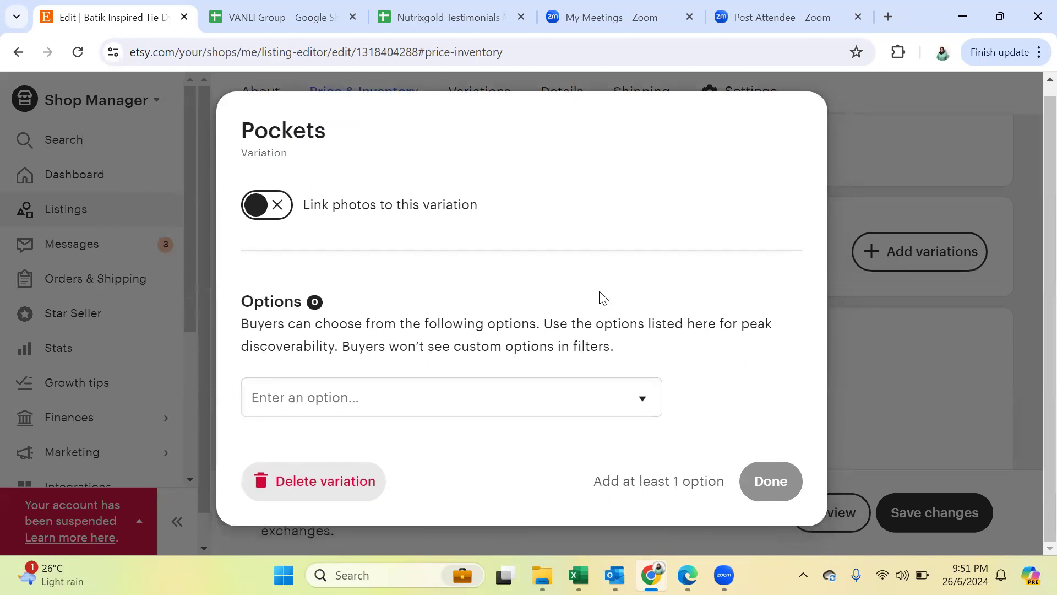
click(298, 487)
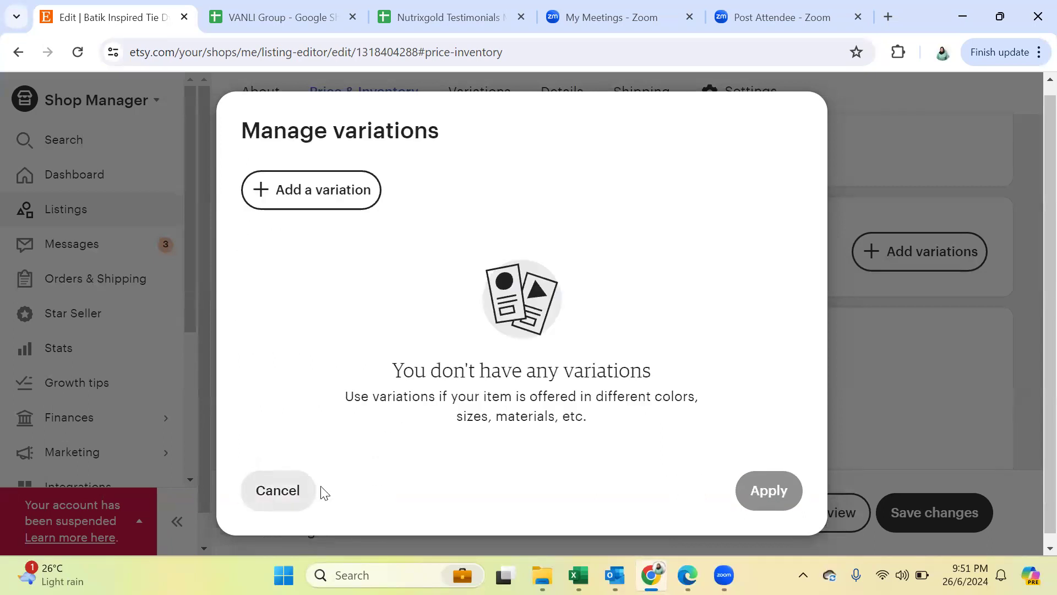
click(318, 490)
Step: Create a custom variation for the listing and name it "Extra color"
click(893, 253)
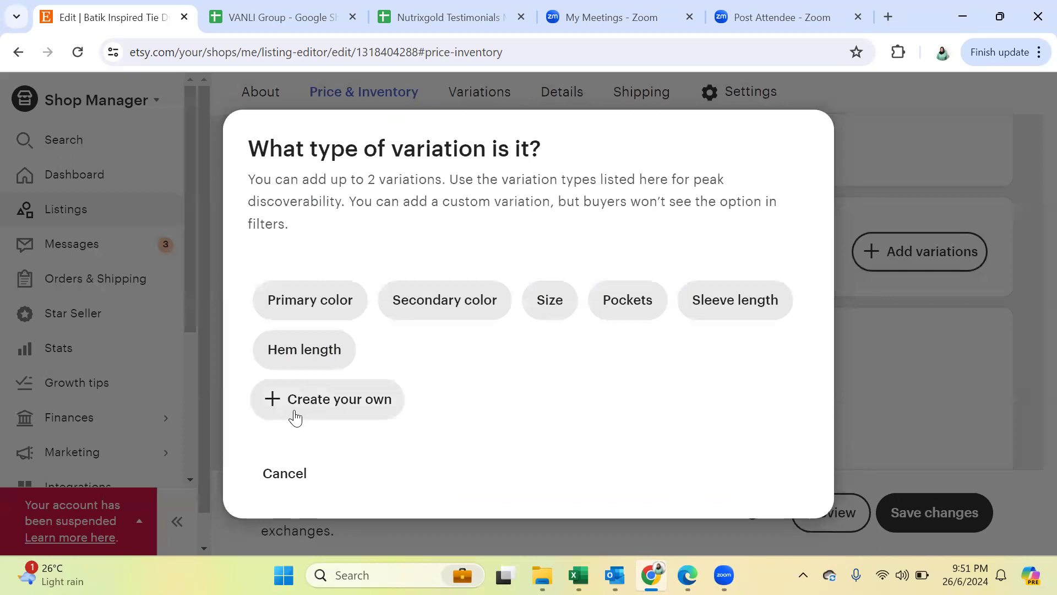
click(333, 397)
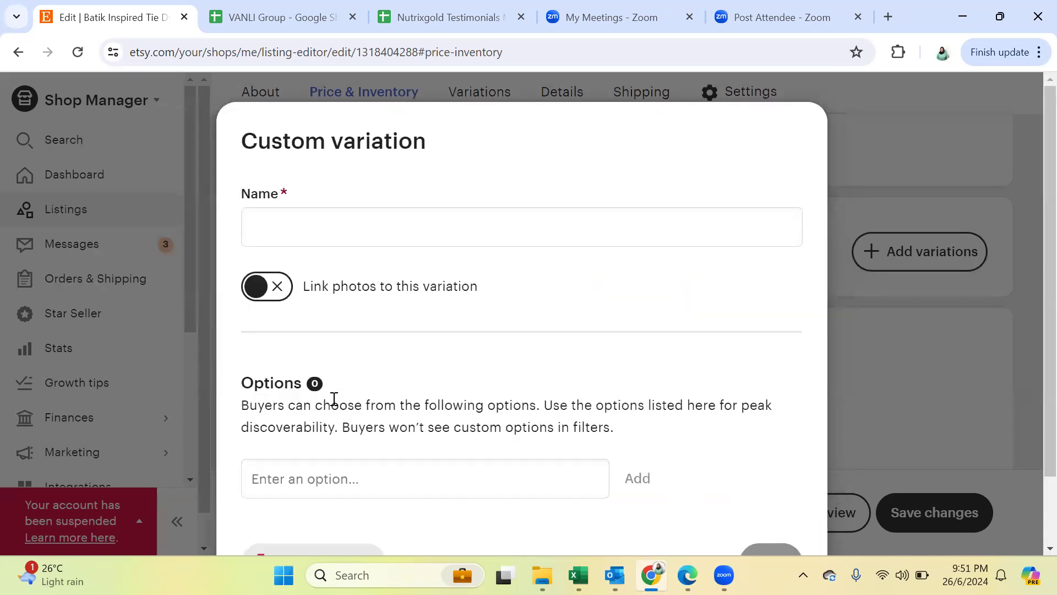
click(371, 219)
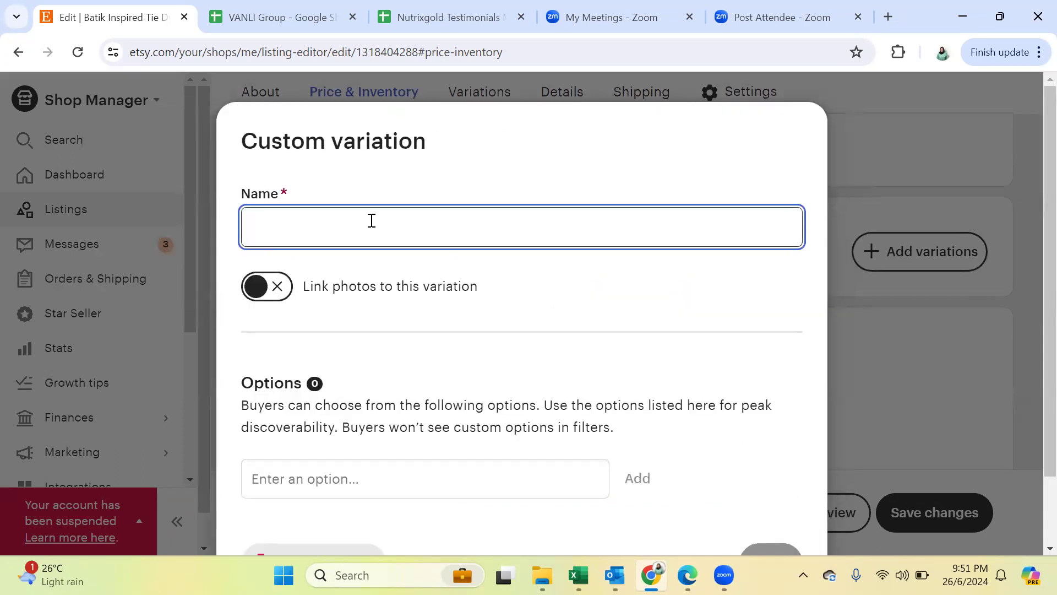
scroll(600, 386, down, 1)
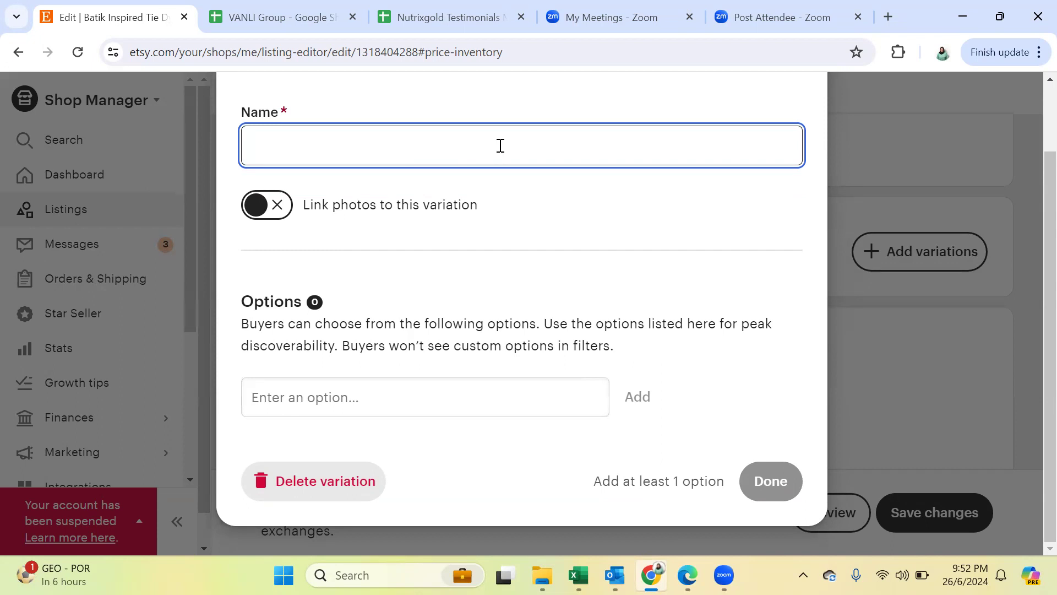
text(Extra)
text(color)
Step: Turn on photo linking for the Extra color variation, and turn it off again
click(261, 210)
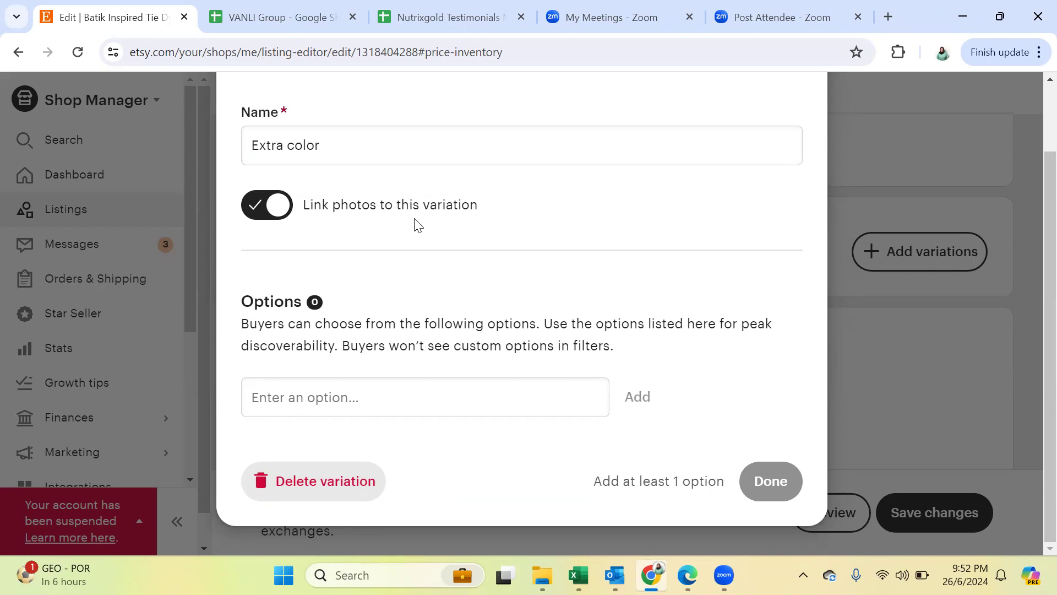
click(250, 208)
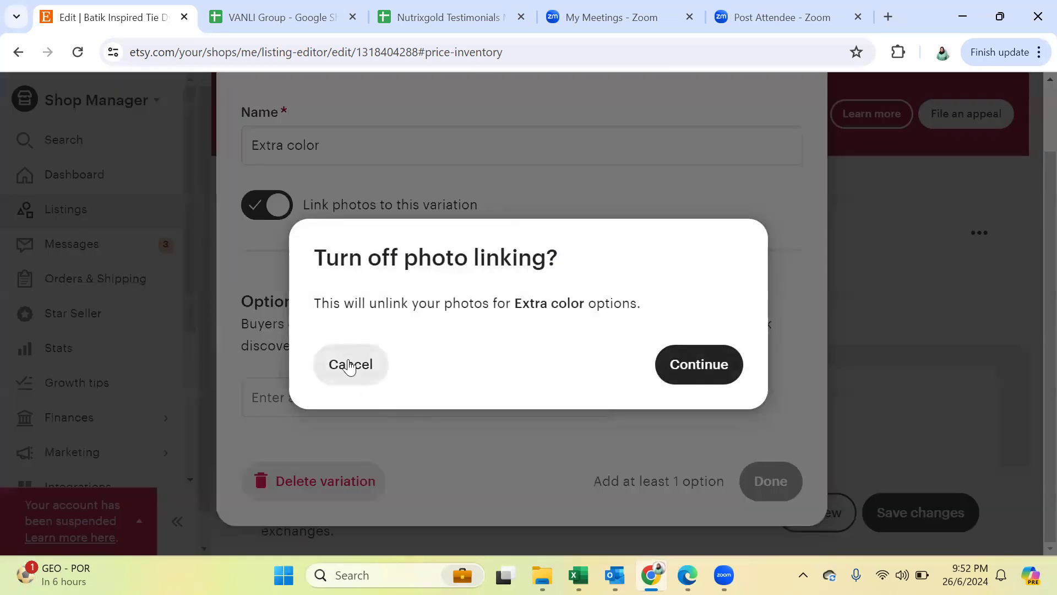
click(706, 357)
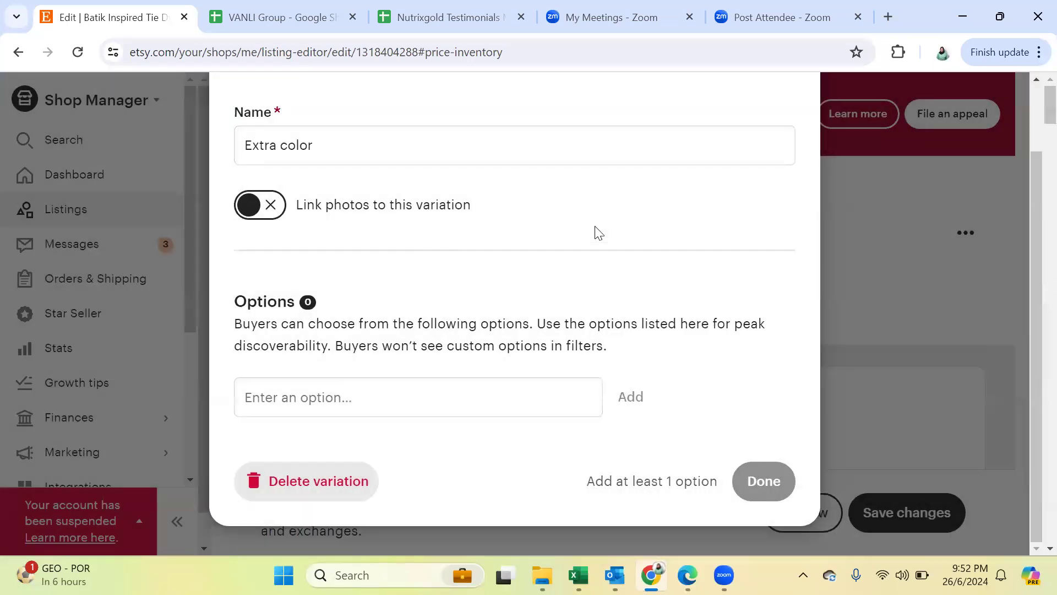
Step: Delete the Extra color variation and close the variation manager without applying changes
scroll(627, 322, up, 2)
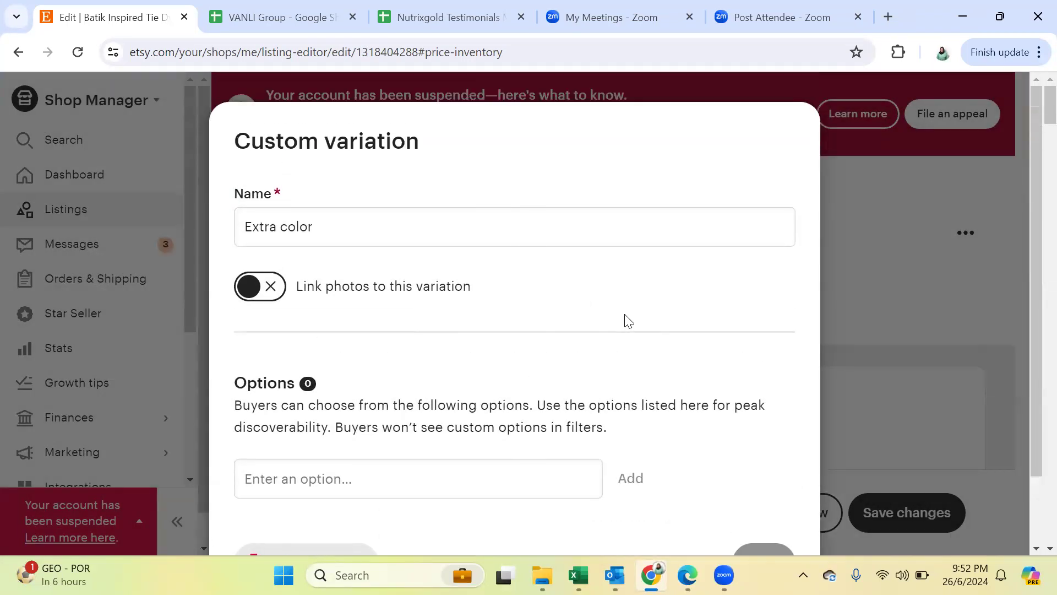
scroll(627, 322, down, 2)
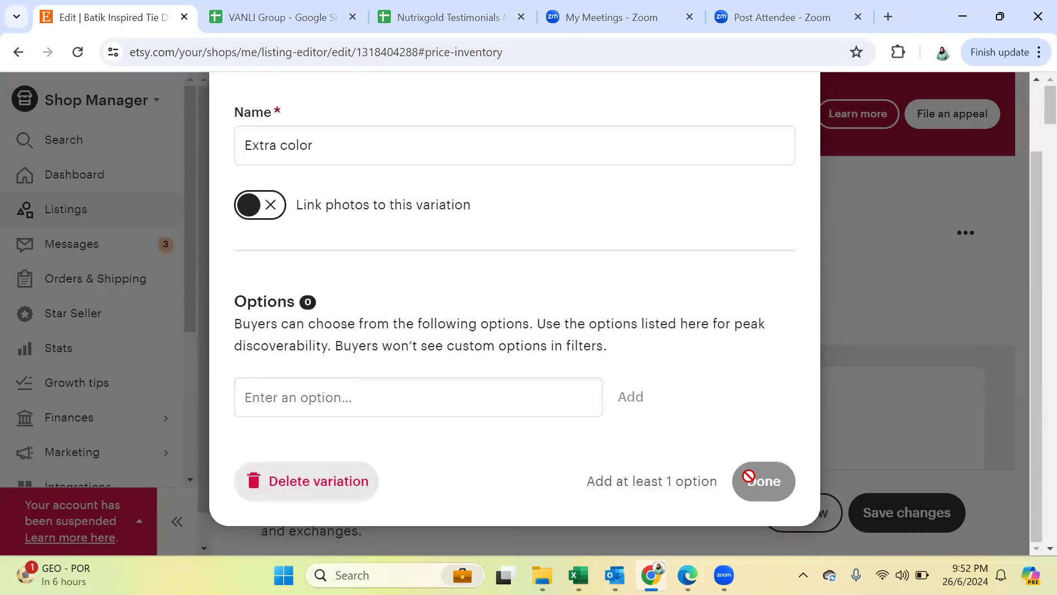
click(321, 489)
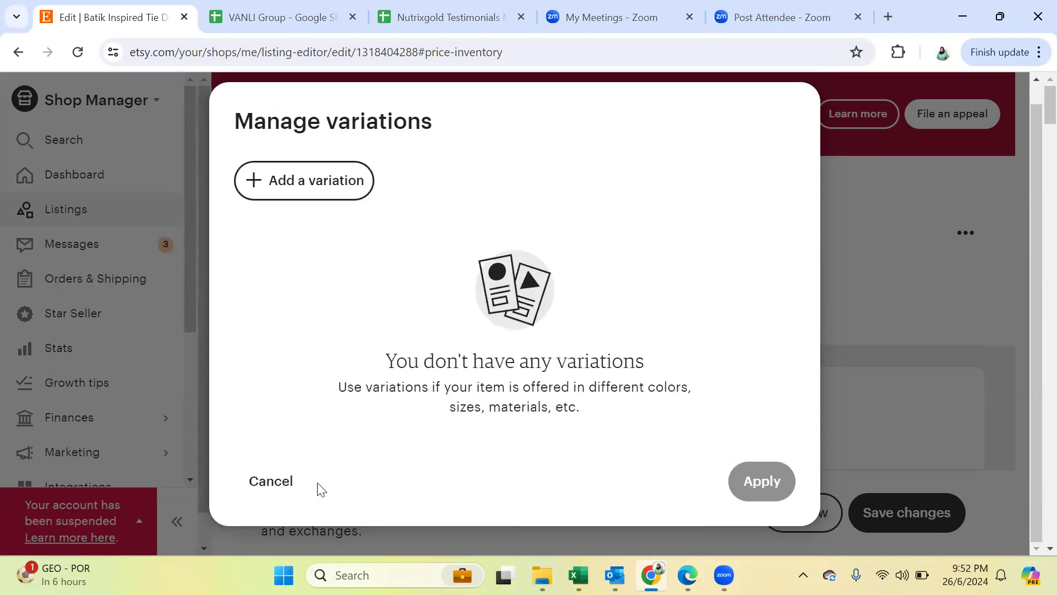
click(257, 488)
Step: Look over the listing's photos, pricing and variations, and return to the title in the About section
scroll(525, 337, down, 15)
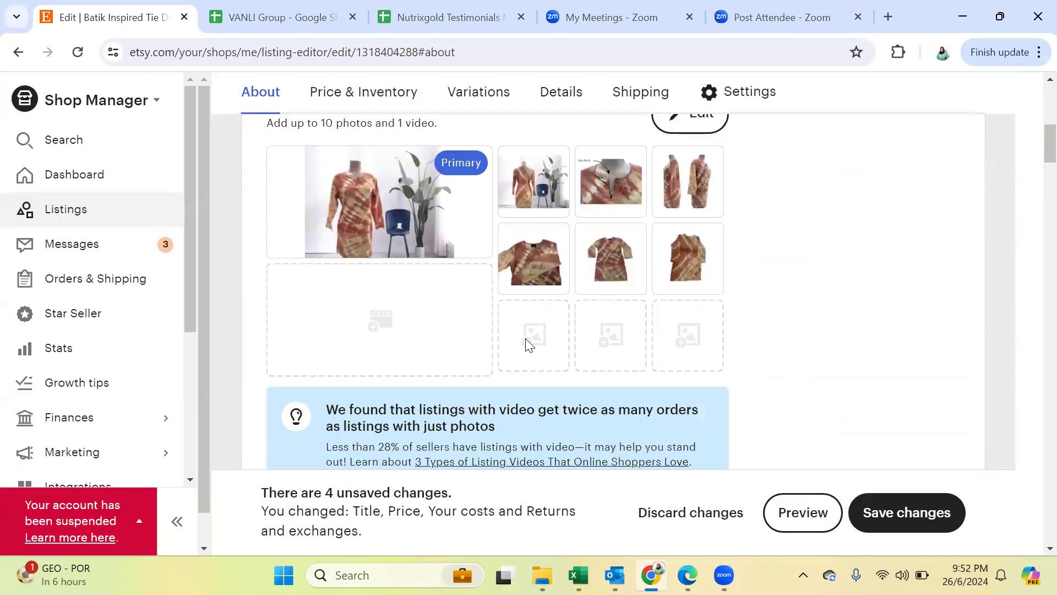
scroll(526, 339, down, 12)
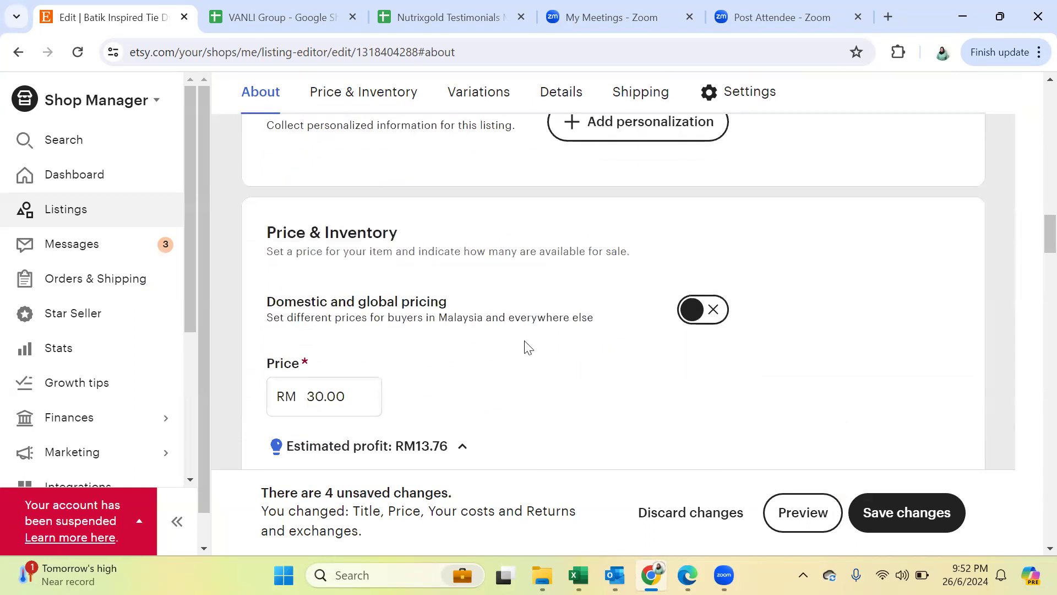
scroll(525, 342, down, 12)
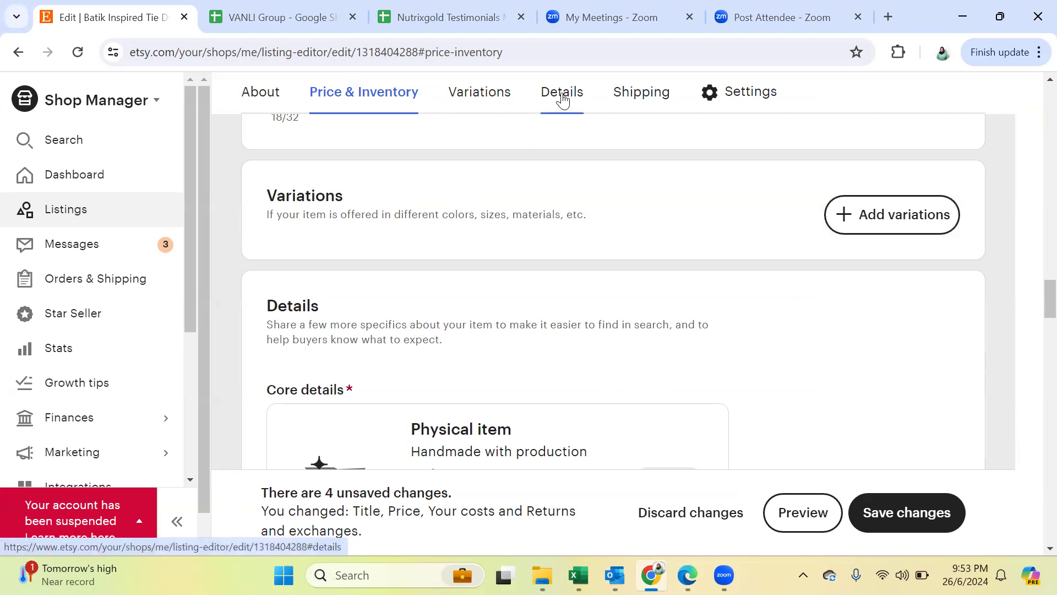
scroll(435, 271, up, 15)
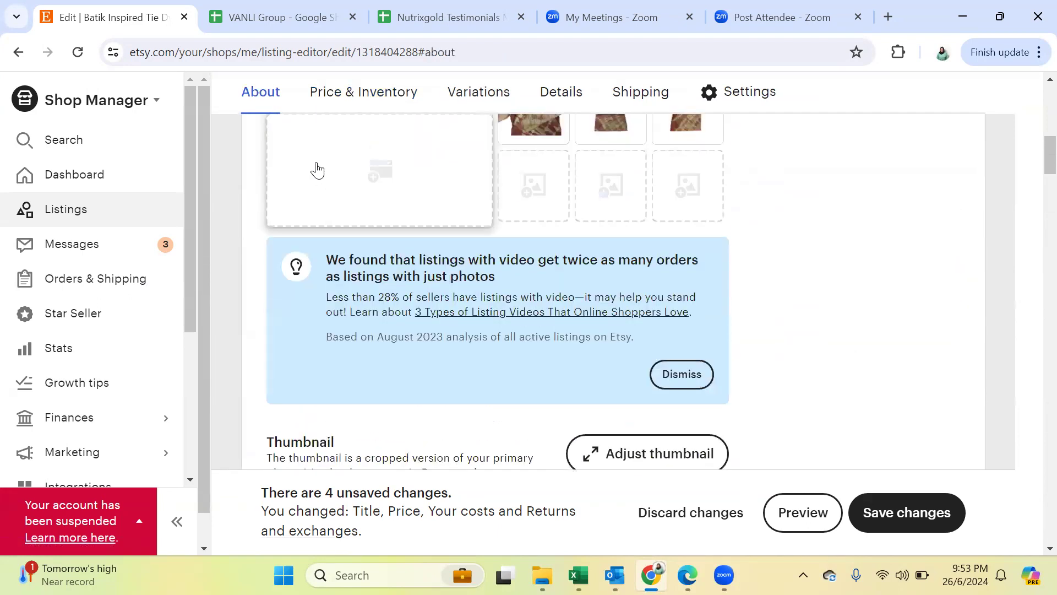
scroll(318, 170, up, 8)
scroll(325, 239, down, 1)
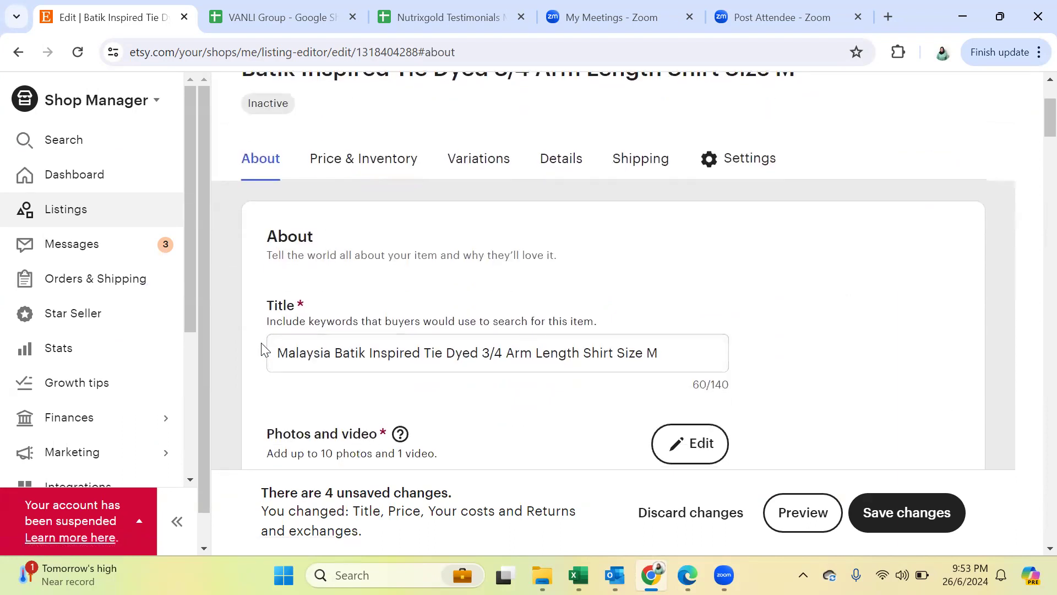
scroll(260, 352, down, 10)
scroll(259, 351, up, 7)
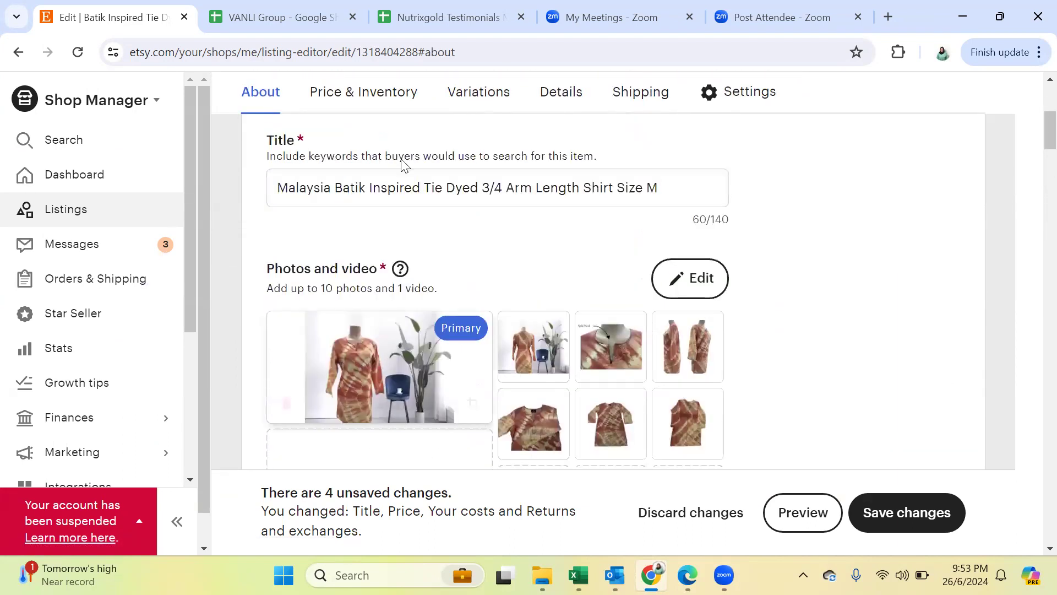
Step: Examine the Variations and Details sections, and look back at the title and thumbnail in the About section
click(458, 99)
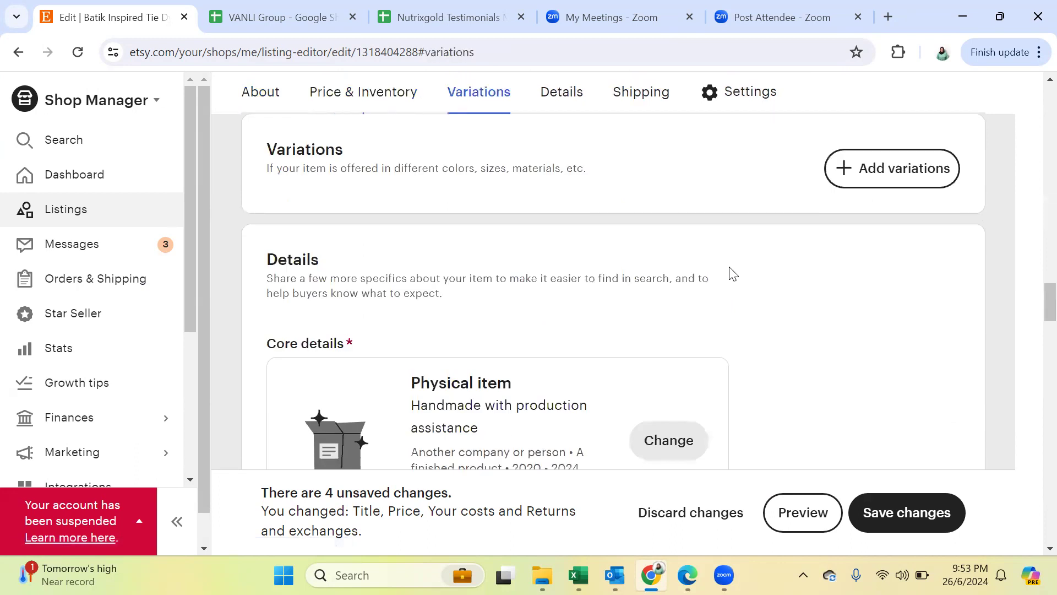
scroll(754, 317, up, 2)
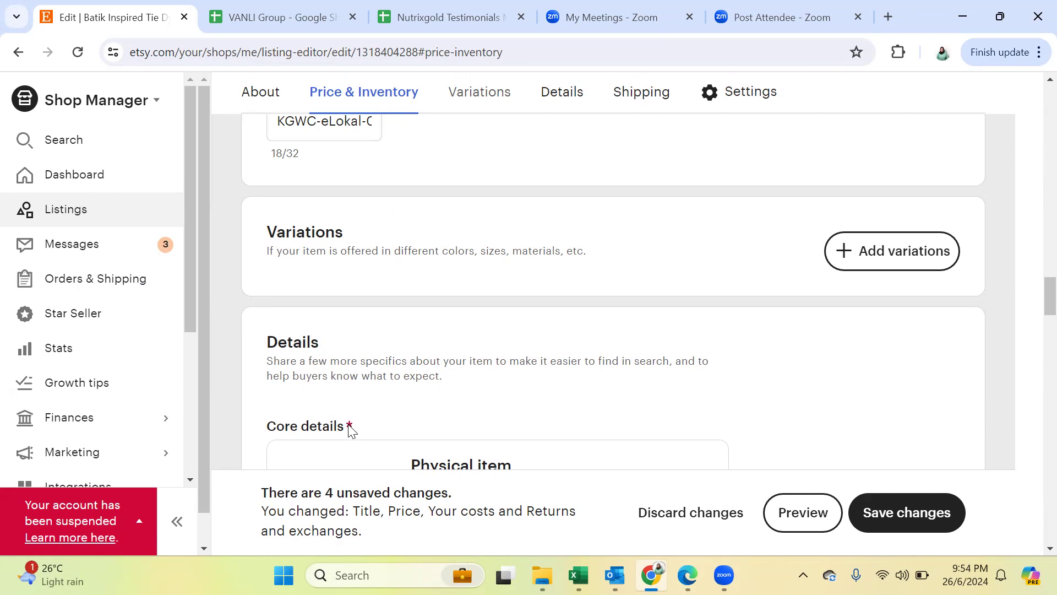
scroll(351, 429, down, 2)
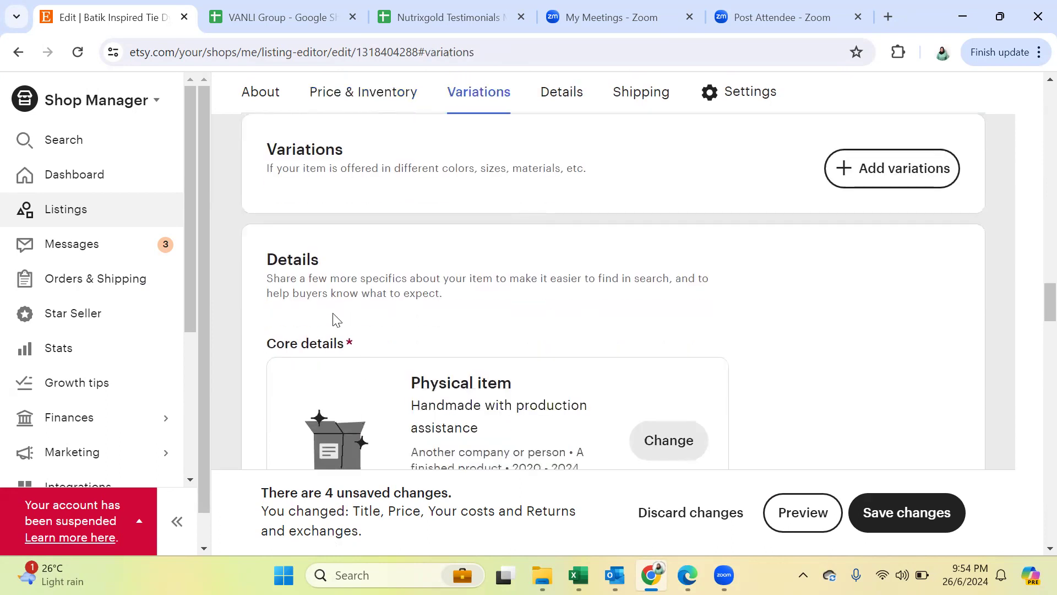
scroll(334, 313, up, 2)
scroll(334, 313, up, 1)
scroll(333, 313, down, 3)
scroll(488, 325, up, 1)
scroll(488, 325, down, 1)
scroll(287, 201, up, 3)
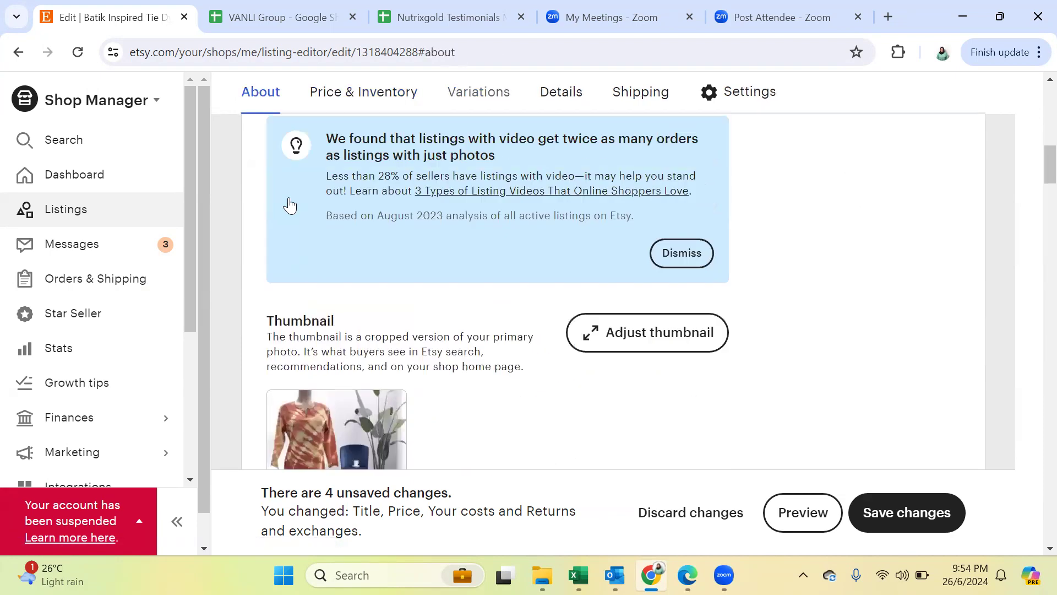
scroll(300, 215, down, 3)
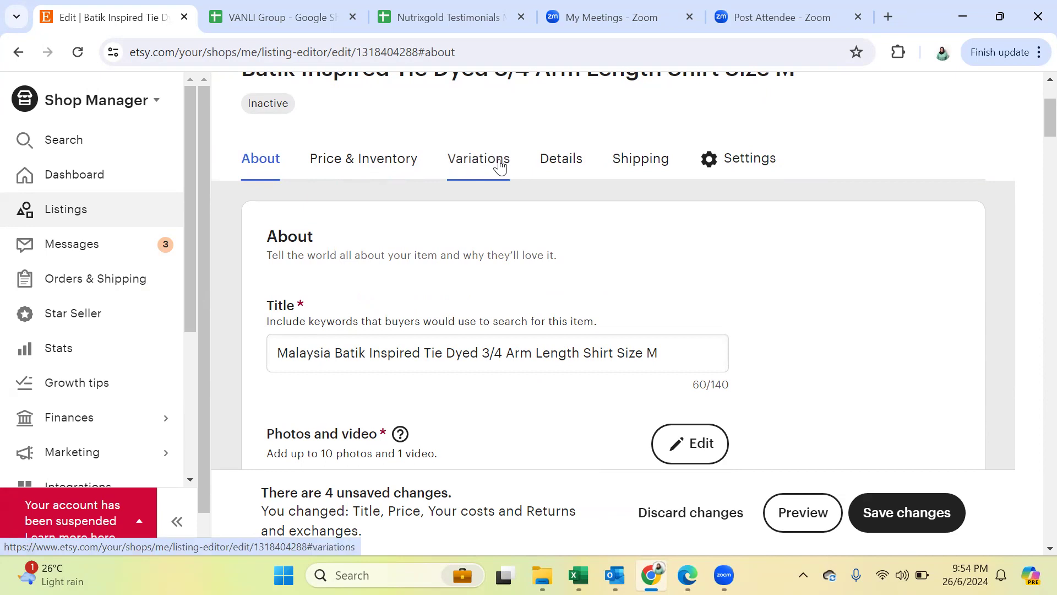
Step: Open the core details in the Details section and examine the item type, maker, production date and production partner settings
click(565, 164)
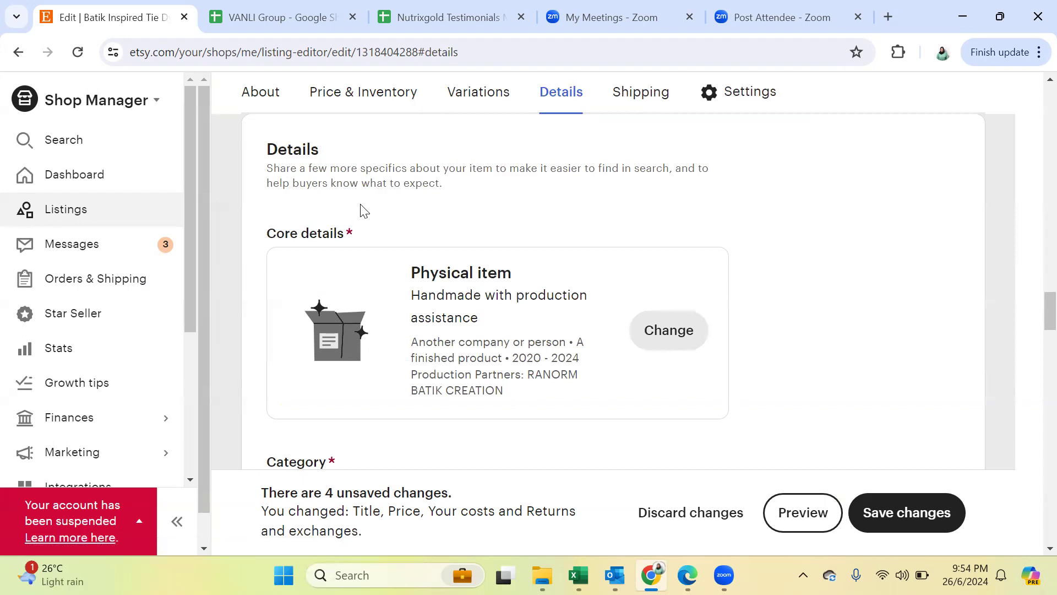
scroll(366, 217, down, 1)
scroll(389, 271, up, 1)
click(673, 334)
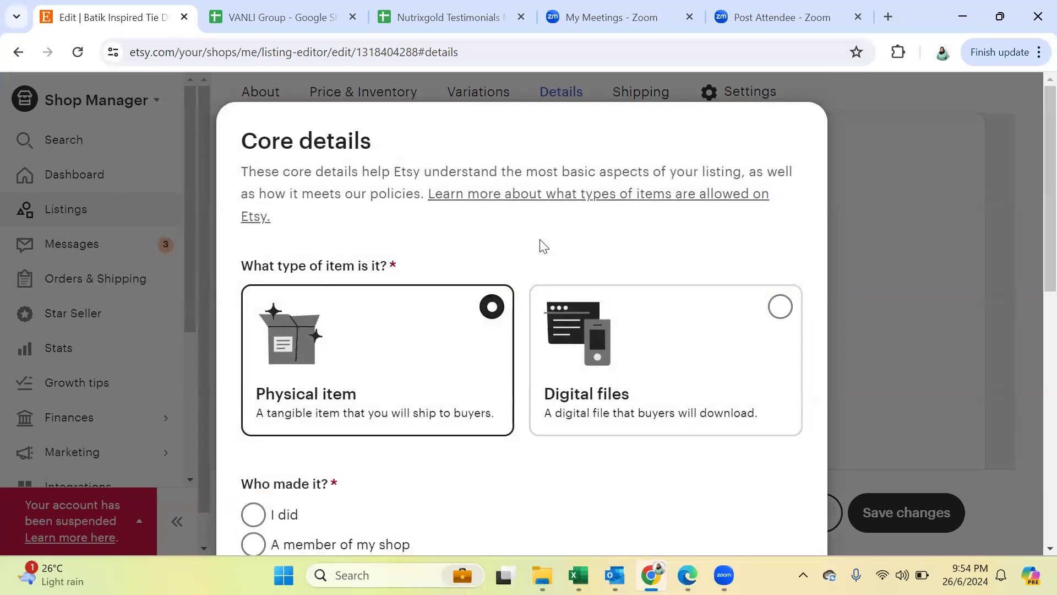
scroll(541, 245, down, 1)
scroll(551, 411, down, 5)
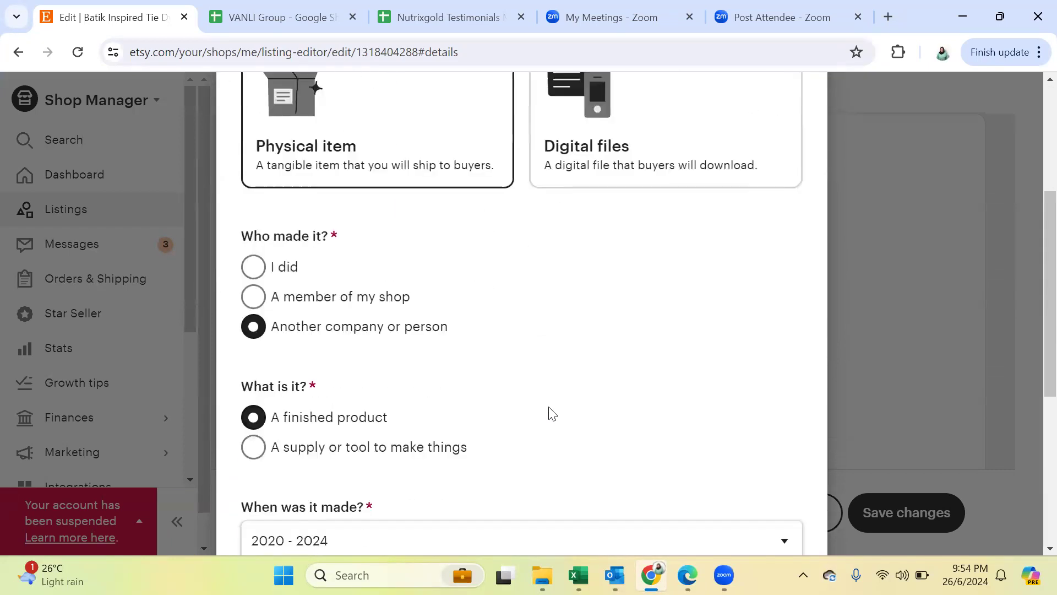
scroll(551, 406, down, 2)
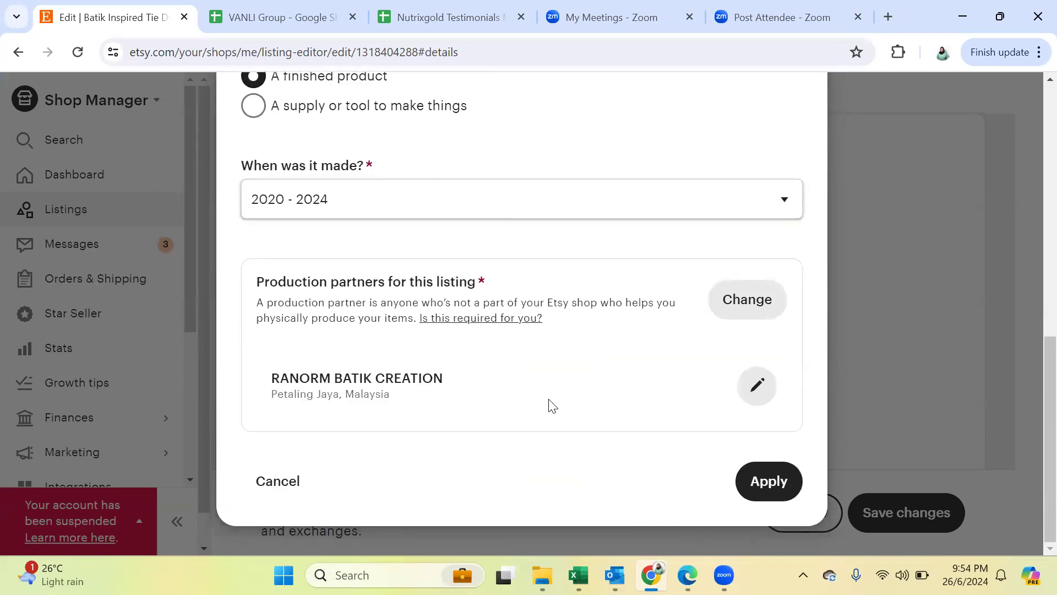
Step: Examine the core details questions on what type of item it is and who made it
scroll(550, 407, up, 4)
scroll(551, 406, up, 5)
scroll(548, 405, down, 1)
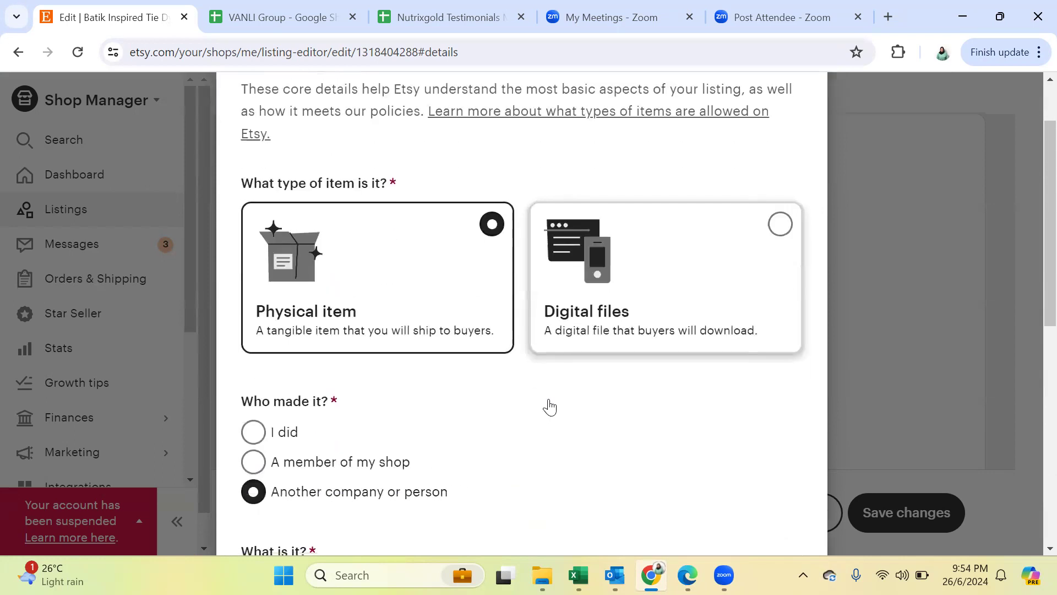
drag(240, 184, 408, 188)
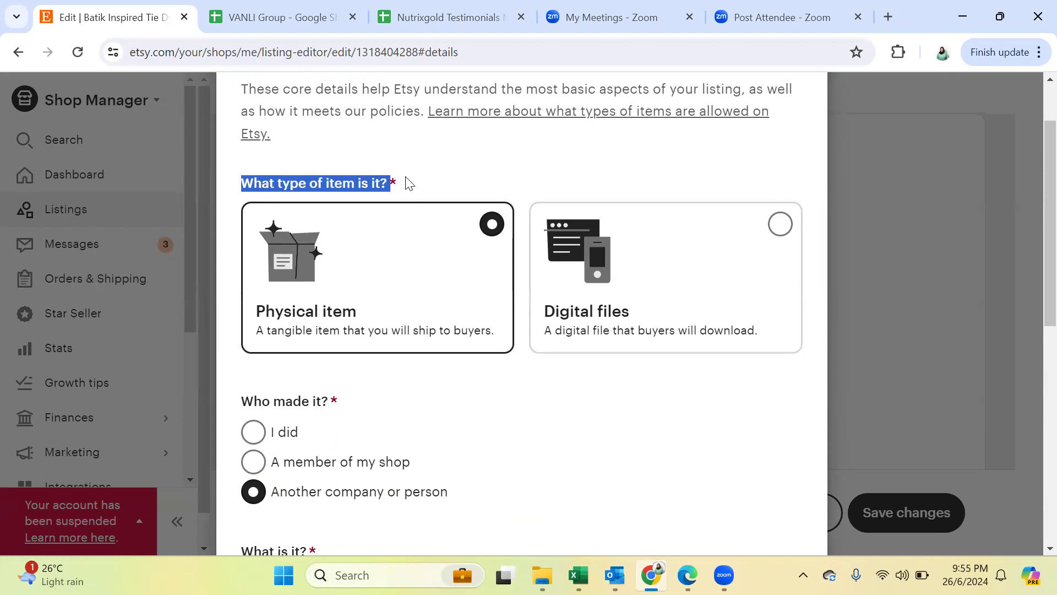
click(406, 177)
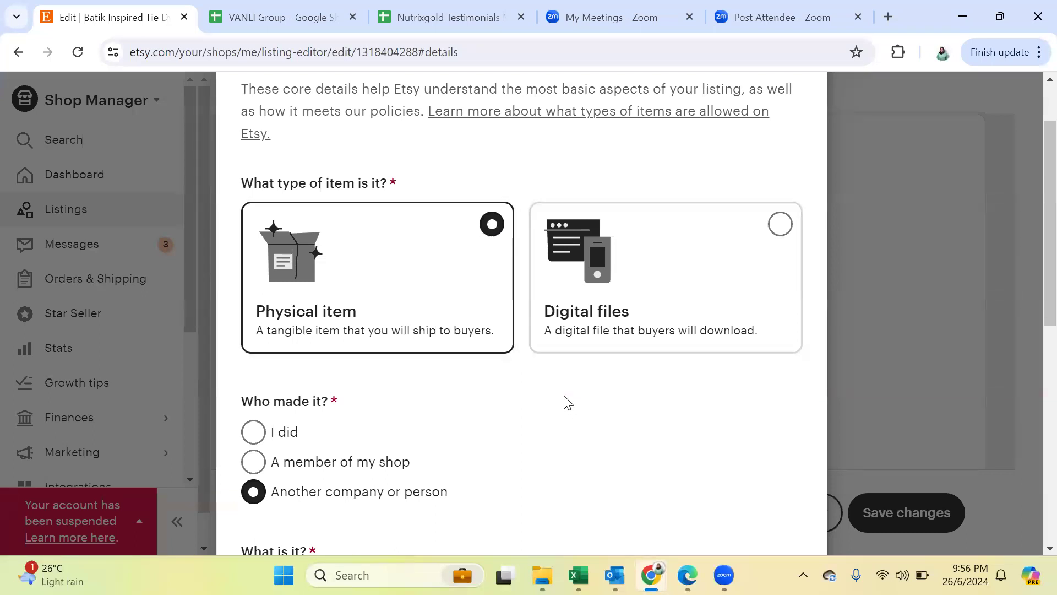
scroll(562, 387, down, 1)
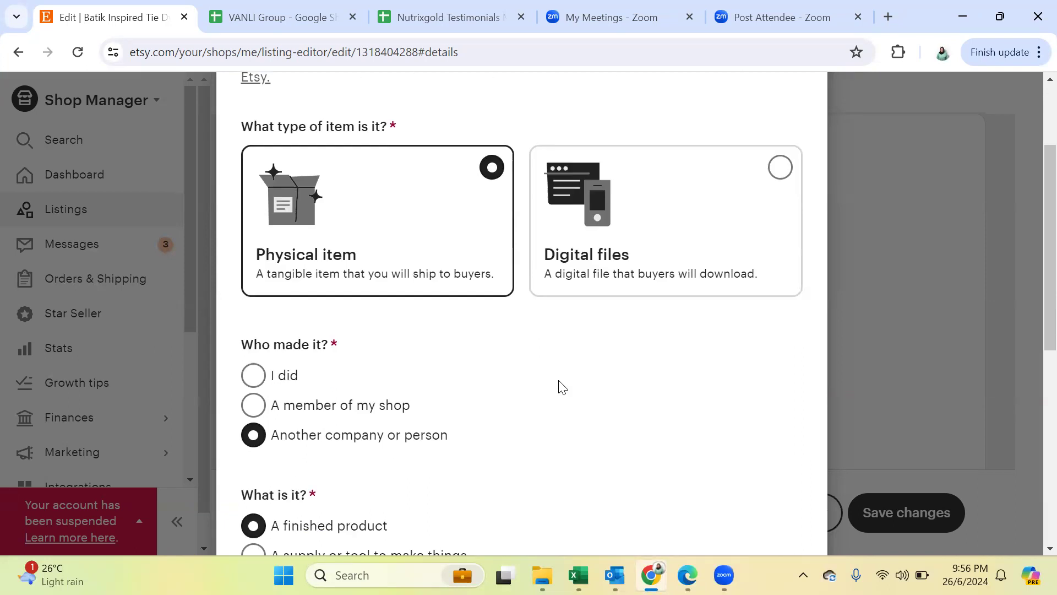
scroll(562, 387, down, 2)
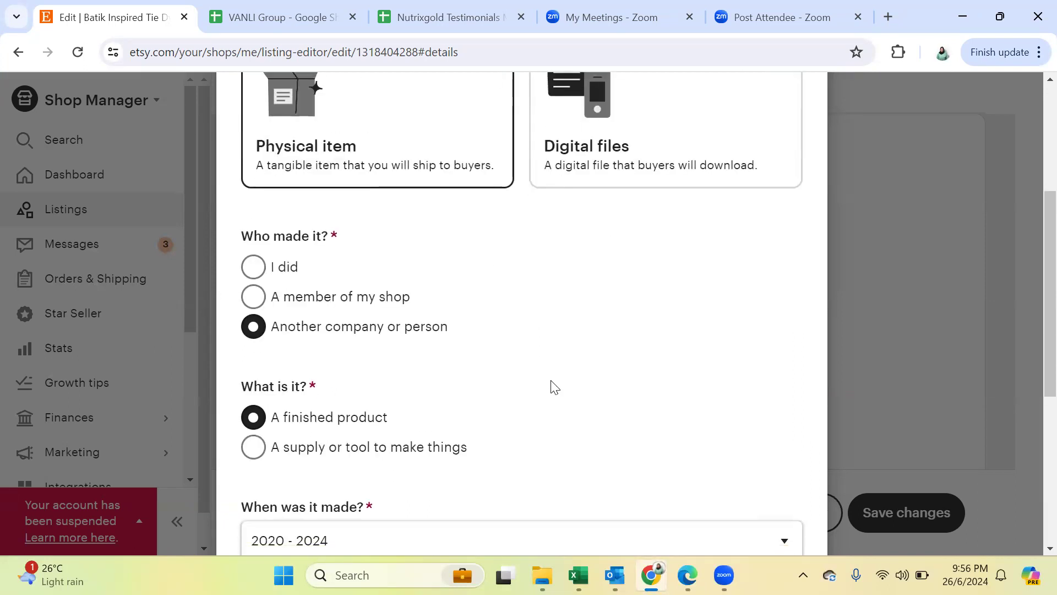
drag(243, 238, 342, 236)
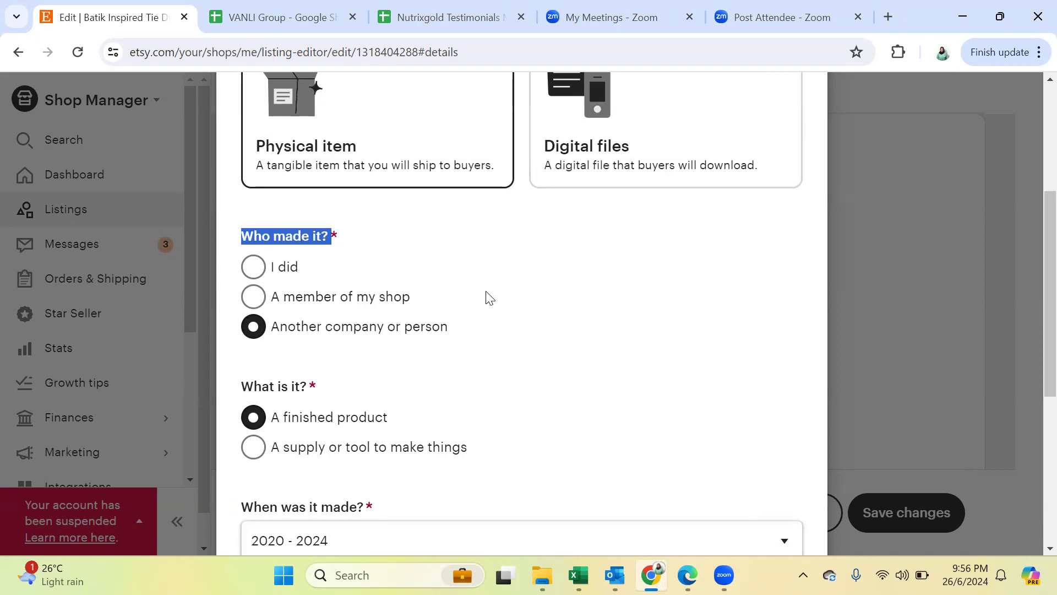
click(426, 304)
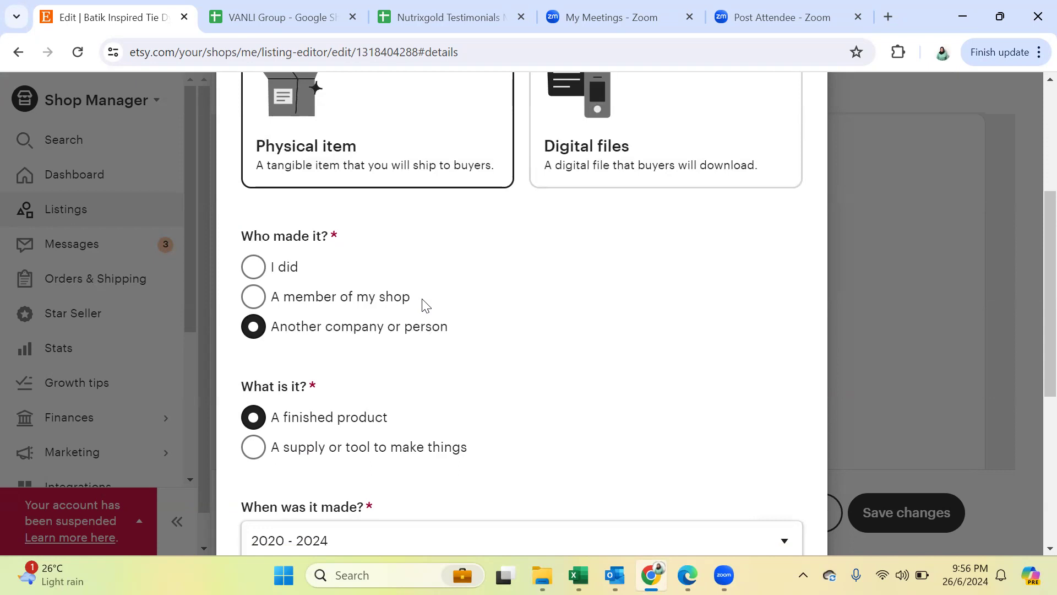
Step: Try the maker options "I did" and "A member of my shop", and return to "Another company or person"
click(256, 268)
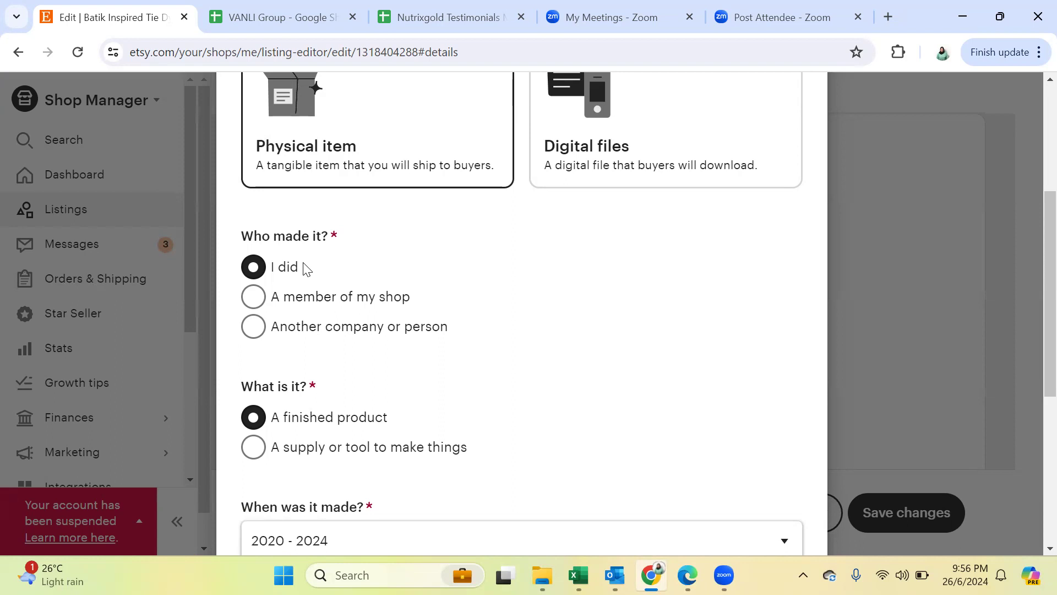
click(254, 303)
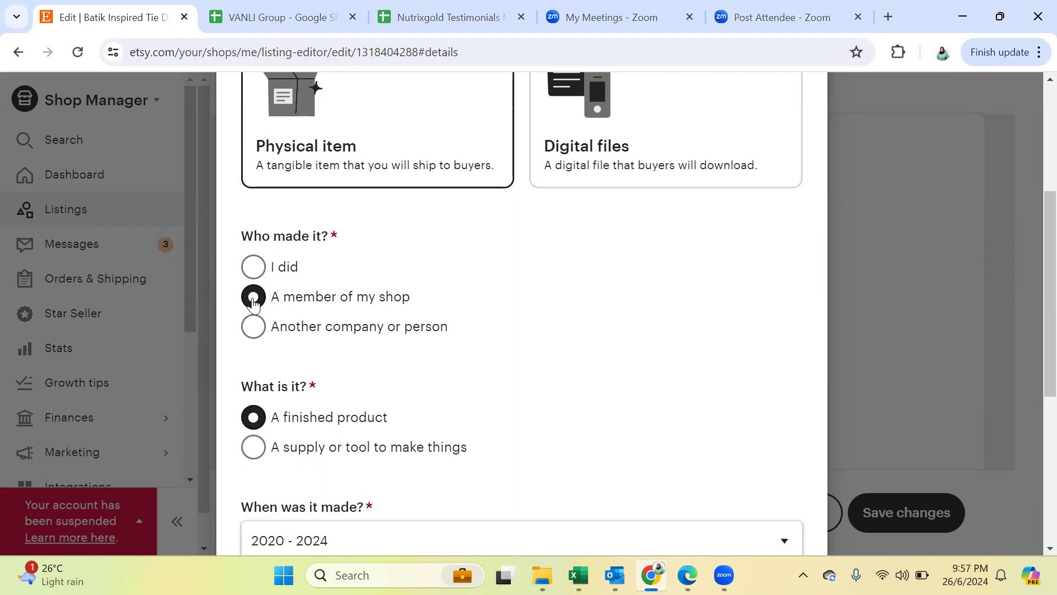
click(251, 337)
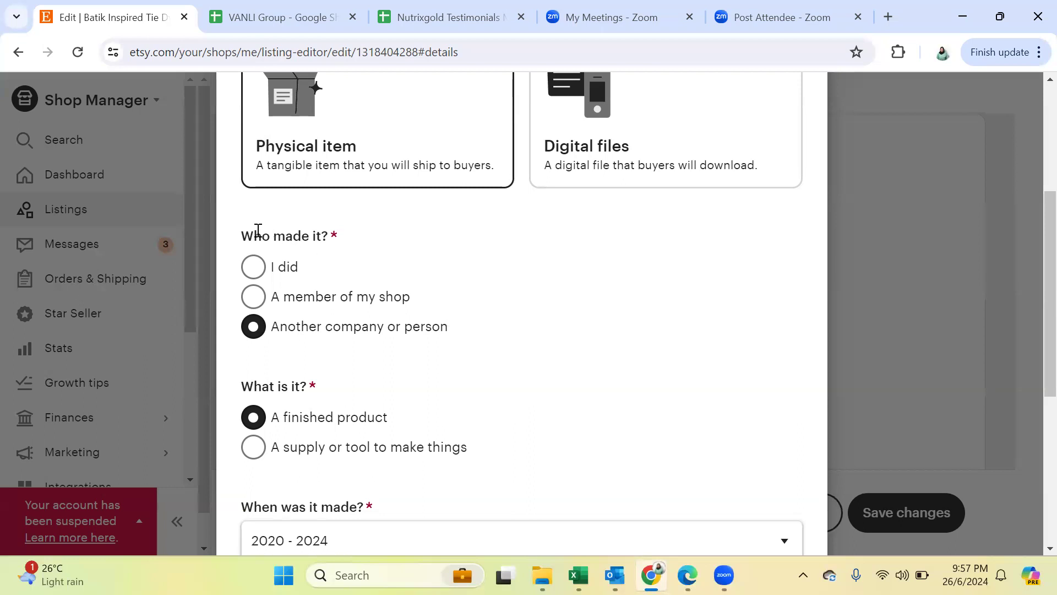
drag(244, 236, 354, 243)
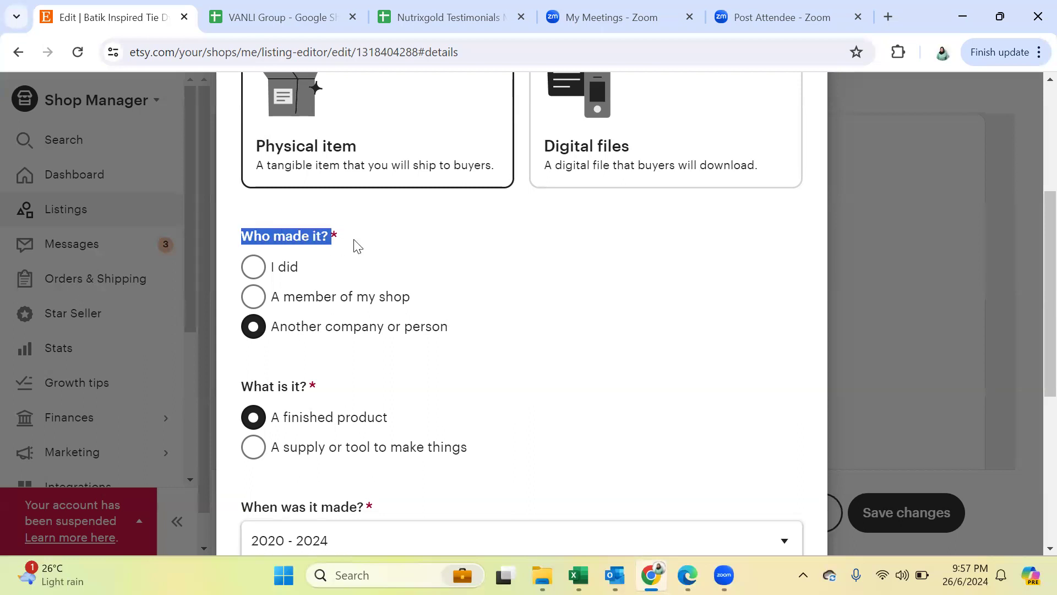
click(464, 334)
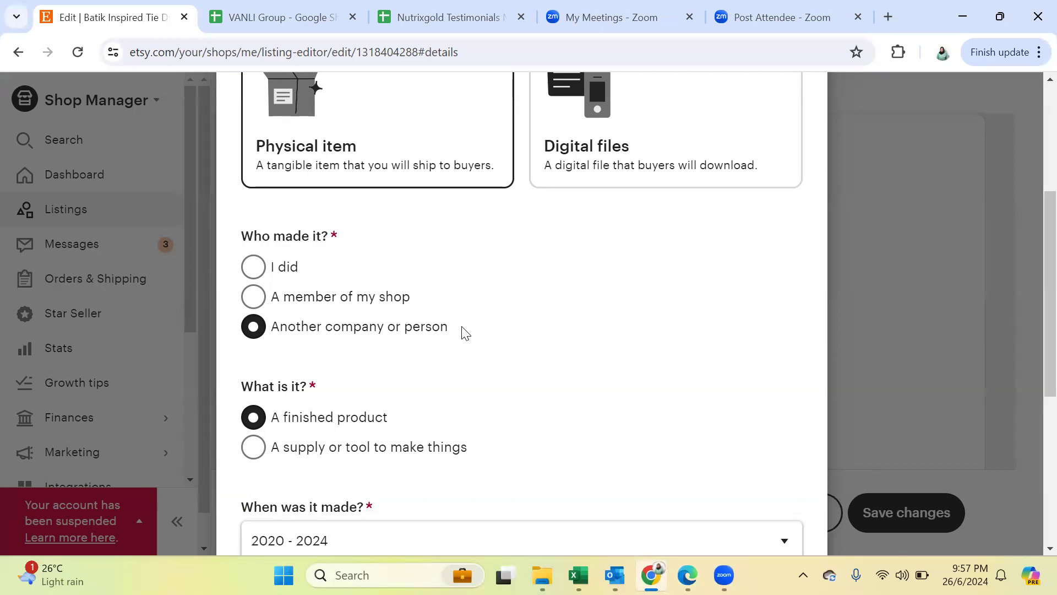
Step: Set the item's maker to "I did" and look over the remaining core details through the production partners
click(254, 268)
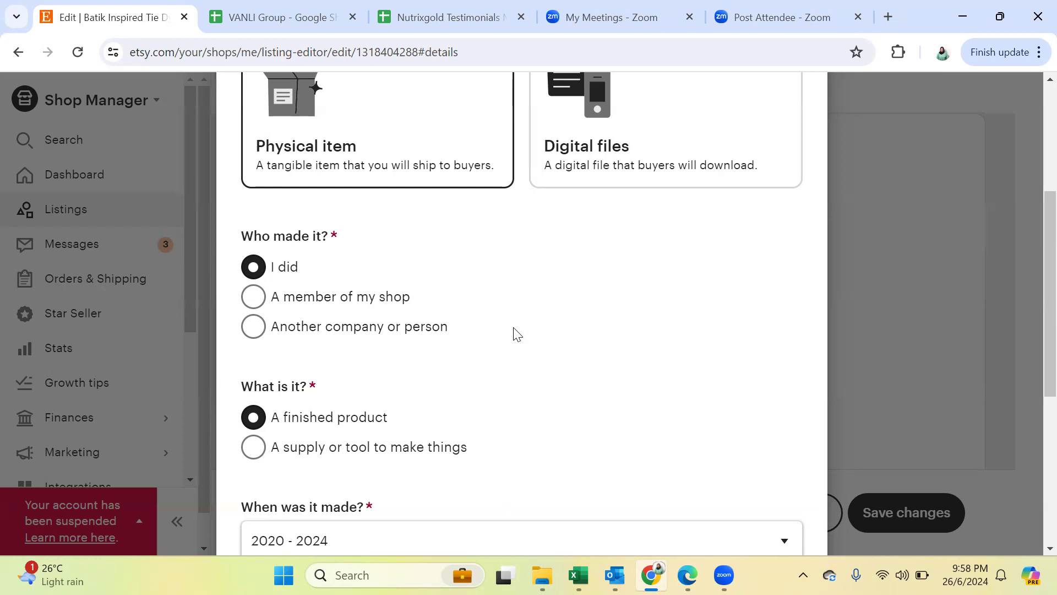
scroll(511, 330, down, 3)
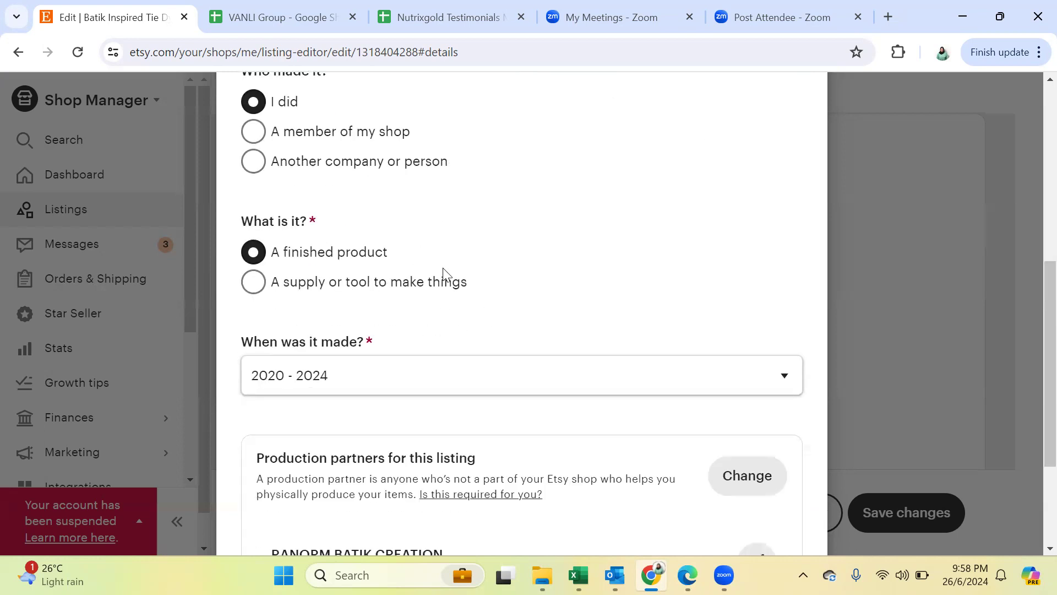
scroll(443, 268, down, 3)
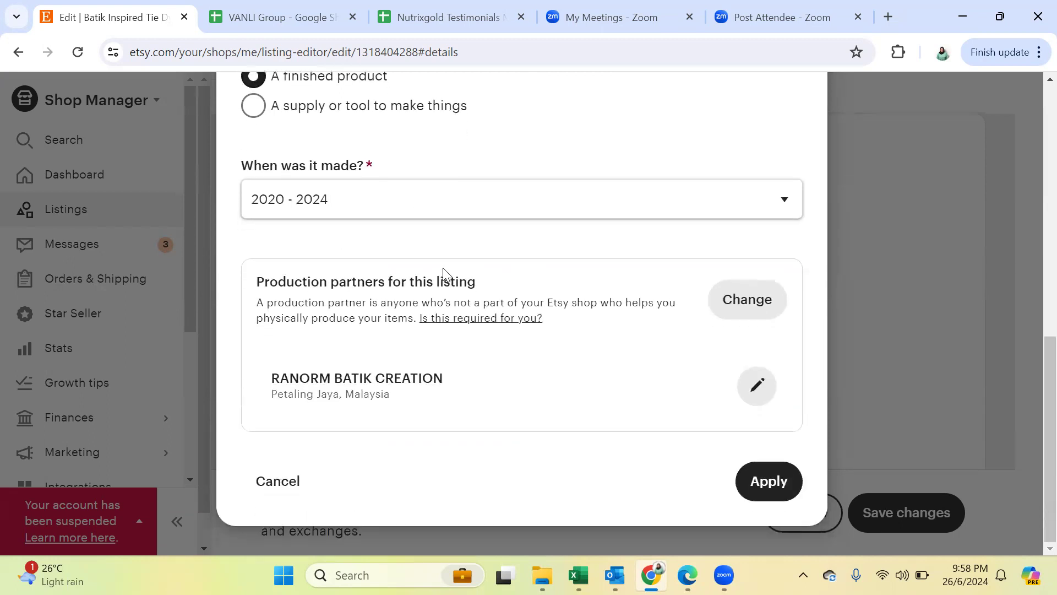
scroll(443, 268, up, 3)
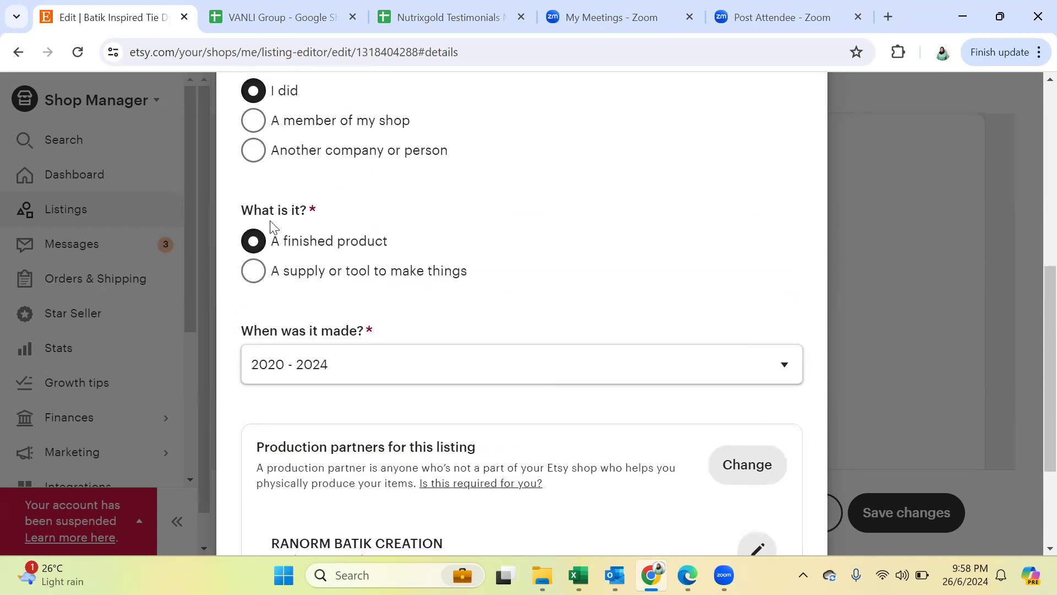
Step: Try "A supply or tool to make things" for what the item is, and switch back to "A finished product"
drag(243, 211, 491, 279)
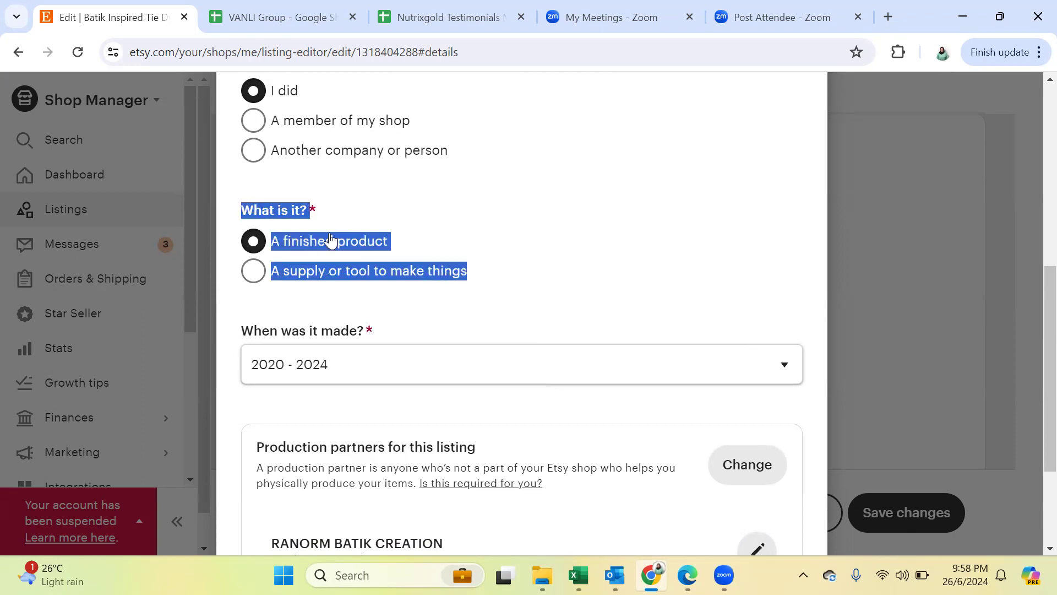
click(324, 214)
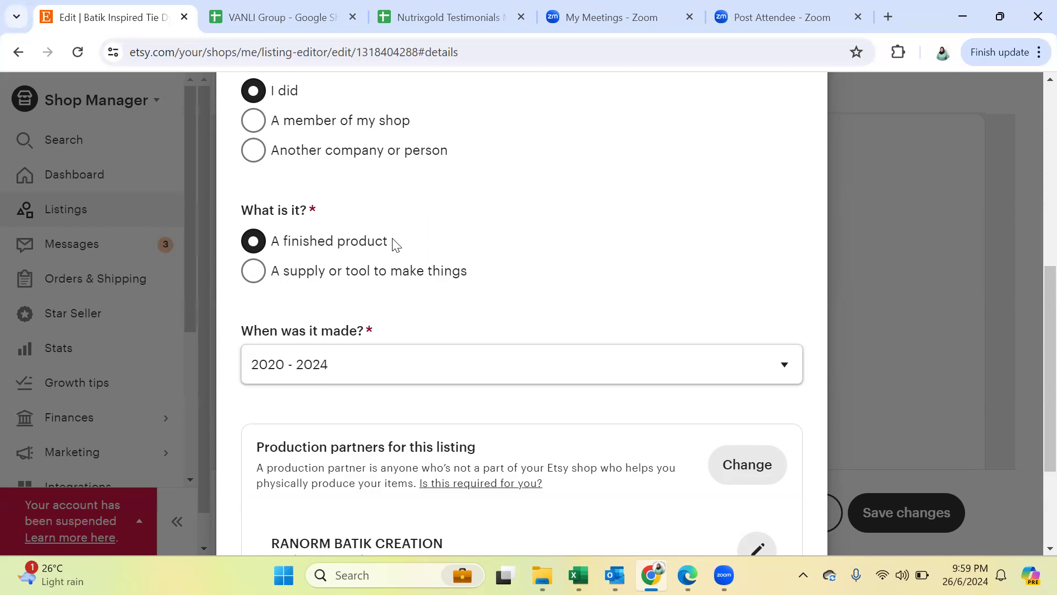
click(254, 278)
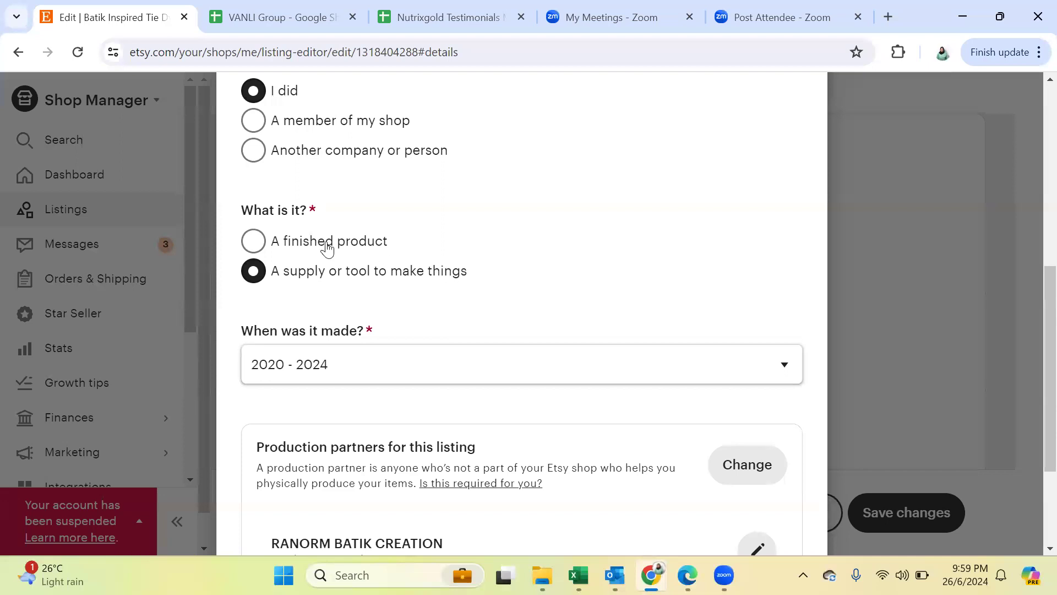
click(254, 245)
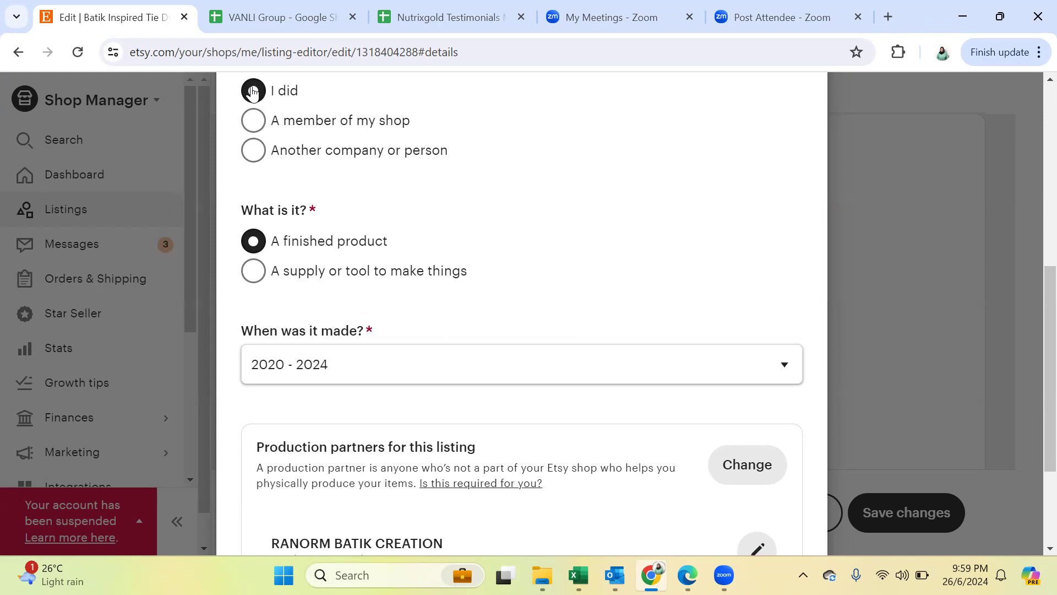
Step: Set when the item was made to "Made To Order"
scroll(782, 368, down, 1)
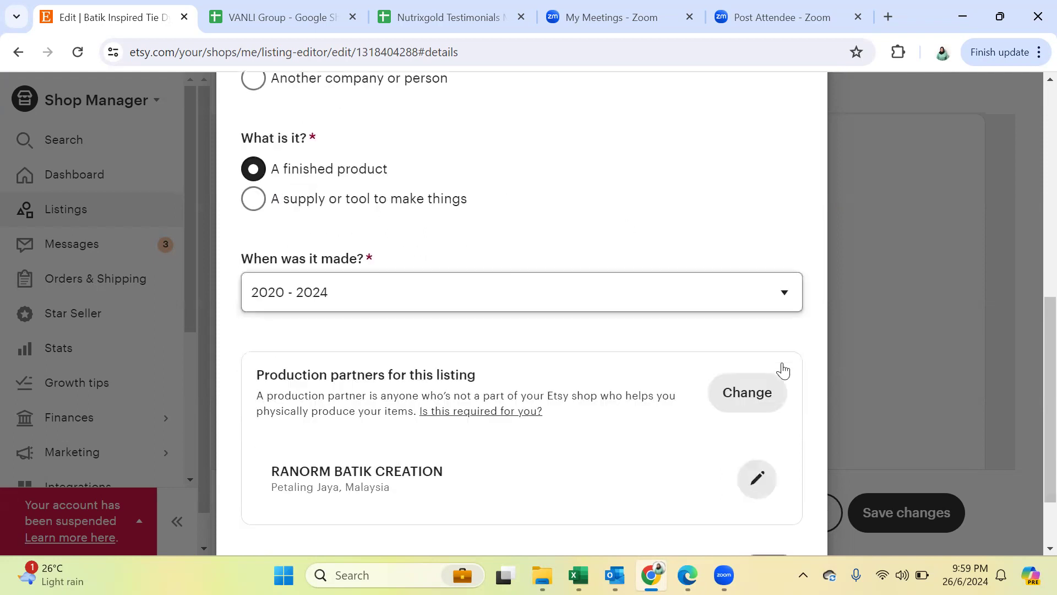
scroll(782, 368, down, 2)
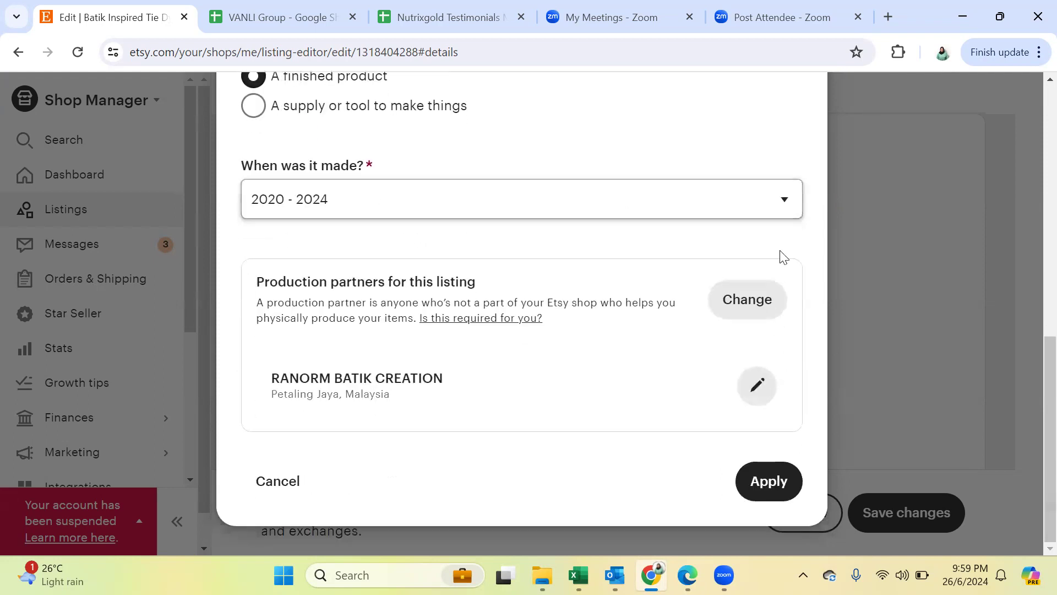
click(782, 204)
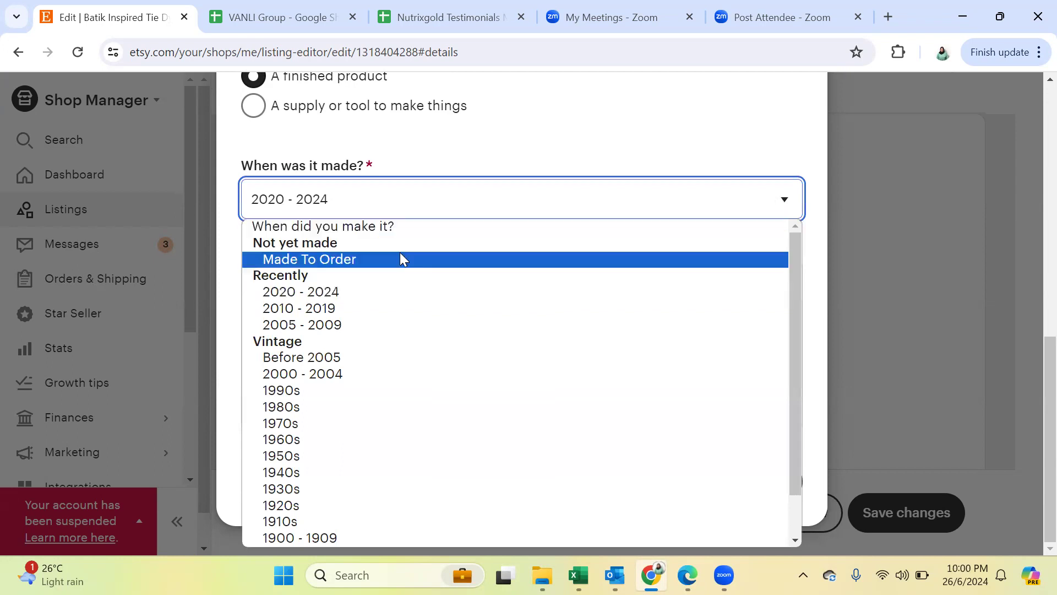
click(368, 259)
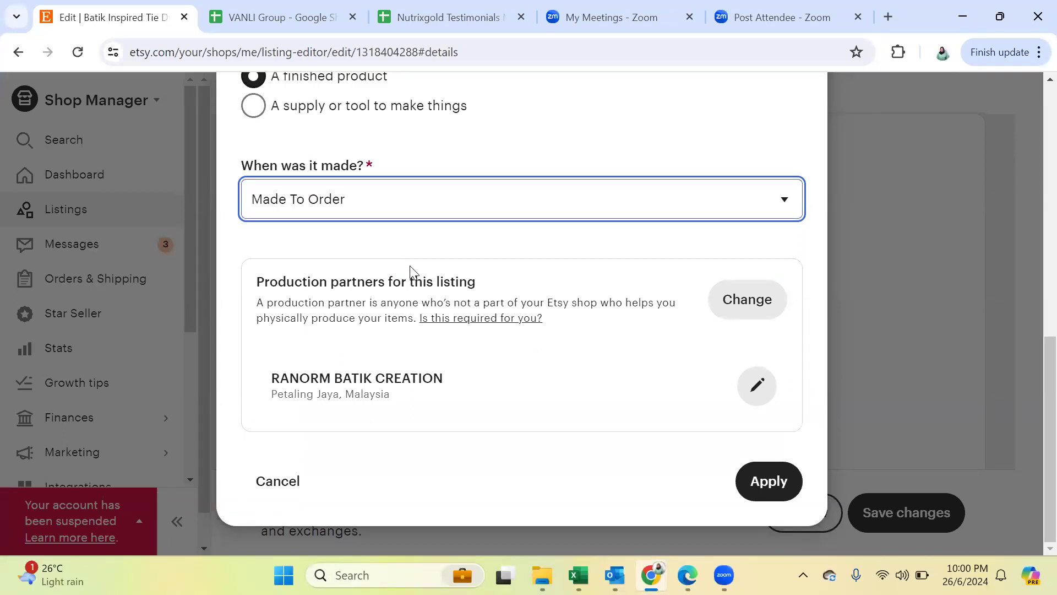
Step: Look through the recent and vintage production dates, and set when the item was made to "2020 - 2024"
click(787, 201)
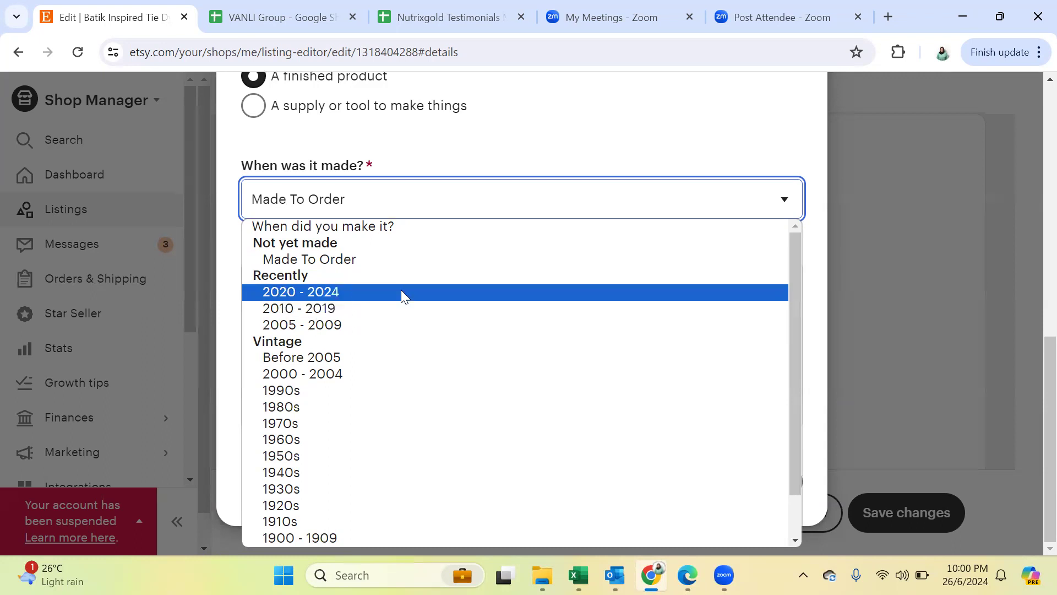
scroll(401, 328, down, 1)
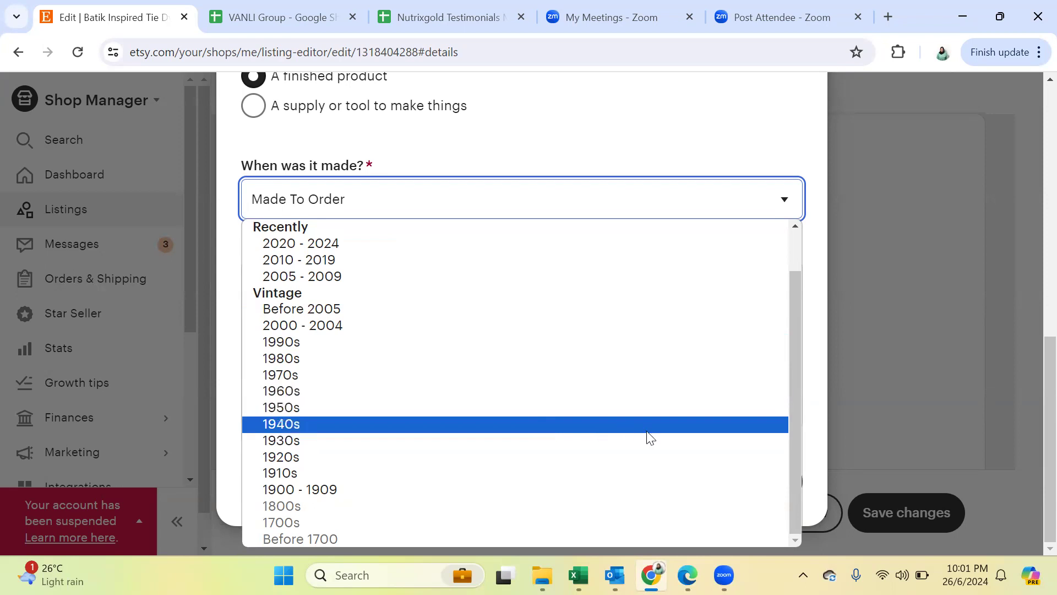
click(815, 435)
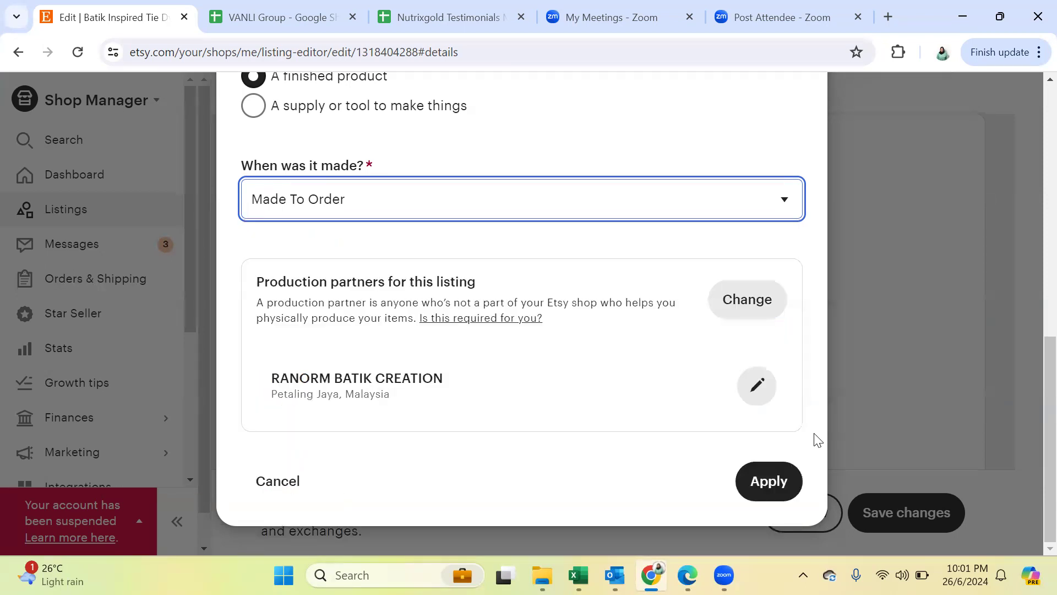
click(626, 199)
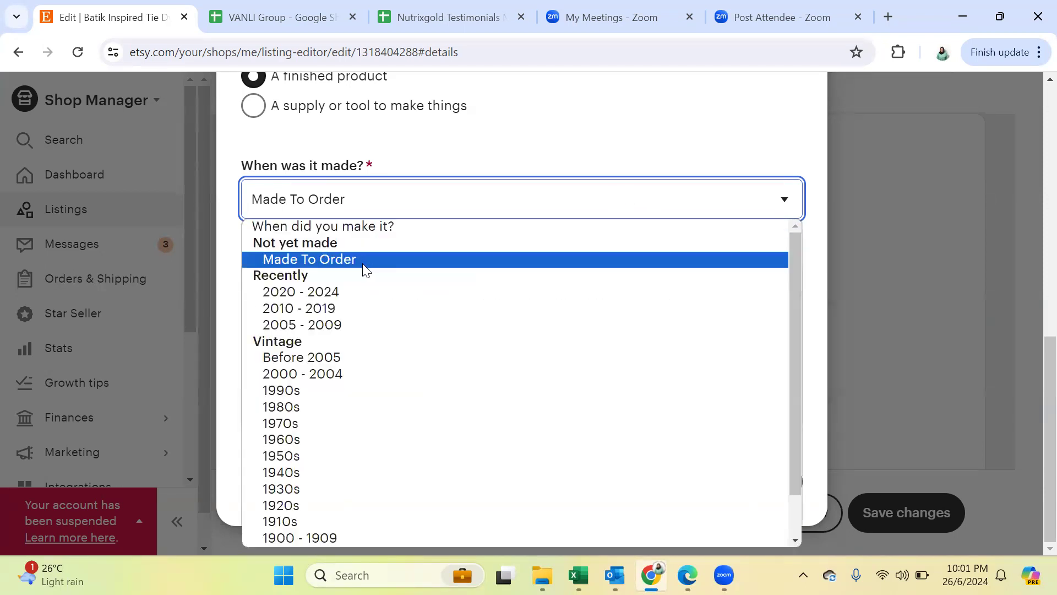
click(319, 292)
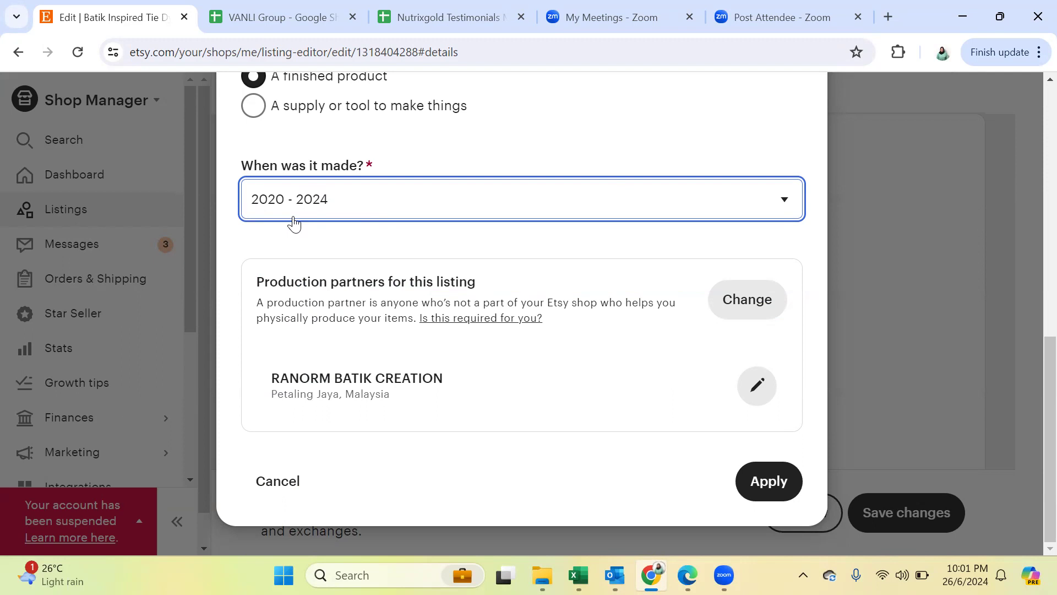
Step: Open the production partner selection for this listing and look through the available partners
click(749, 309)
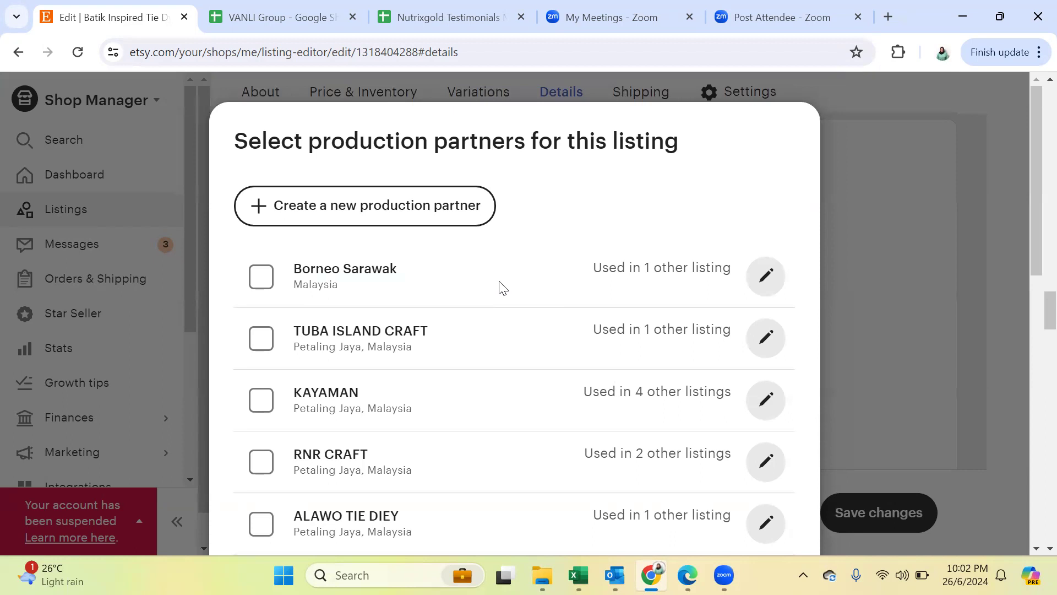
scroll(501, 290, down, 4)
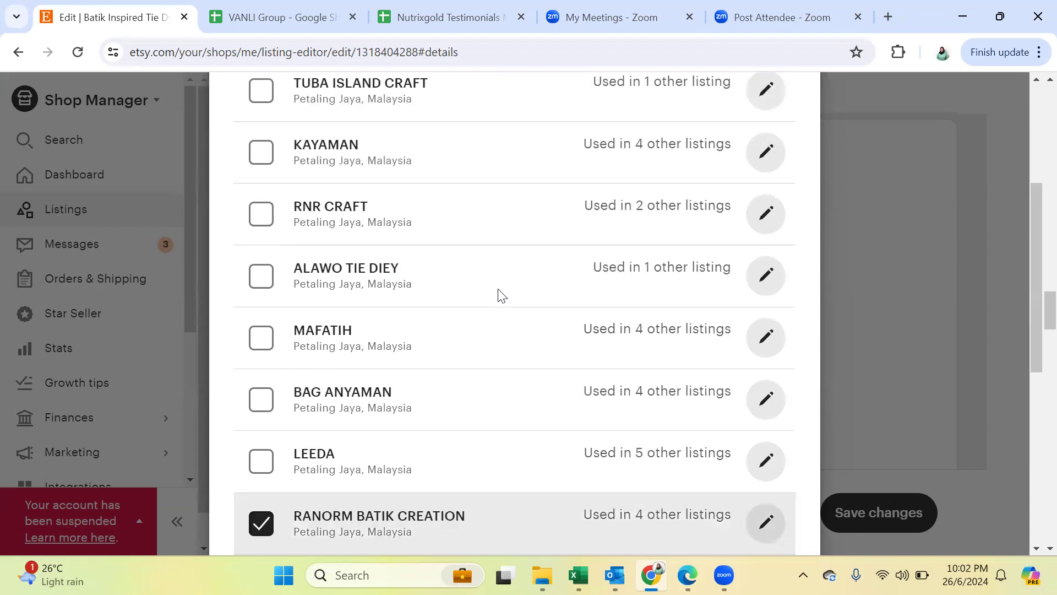
scroll(501, 292, down, 5)
scroll(502, 296, up, 10)
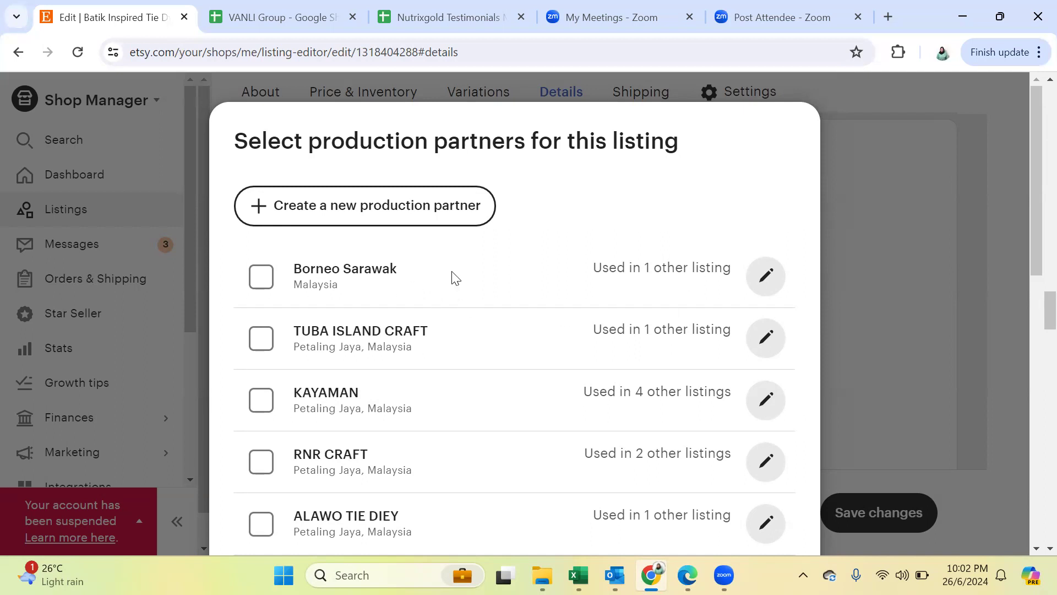
scroll(524, 293, down, 3)
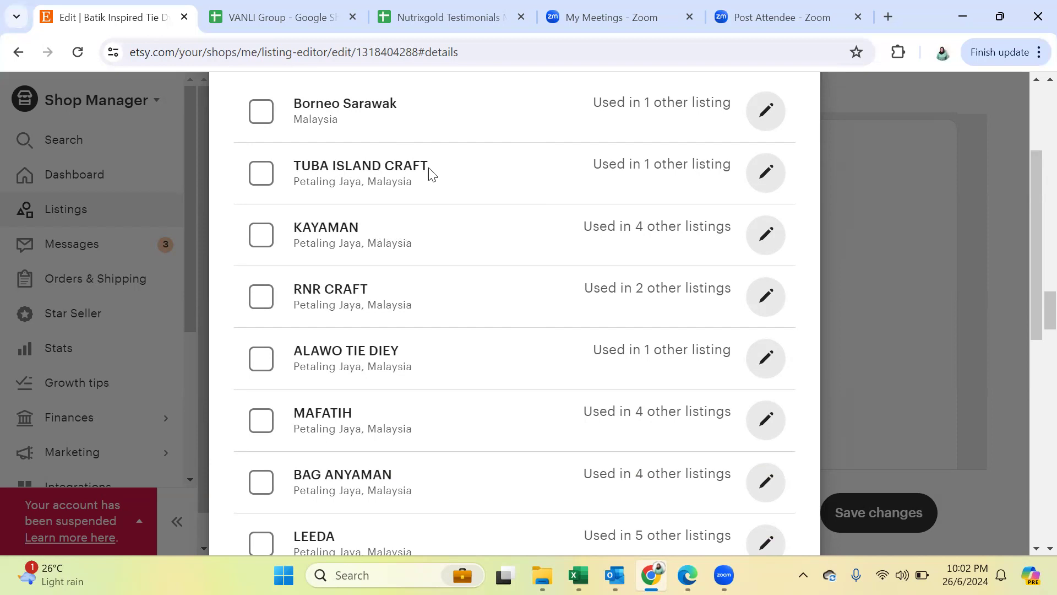
scroll(455, 247, down, 6)
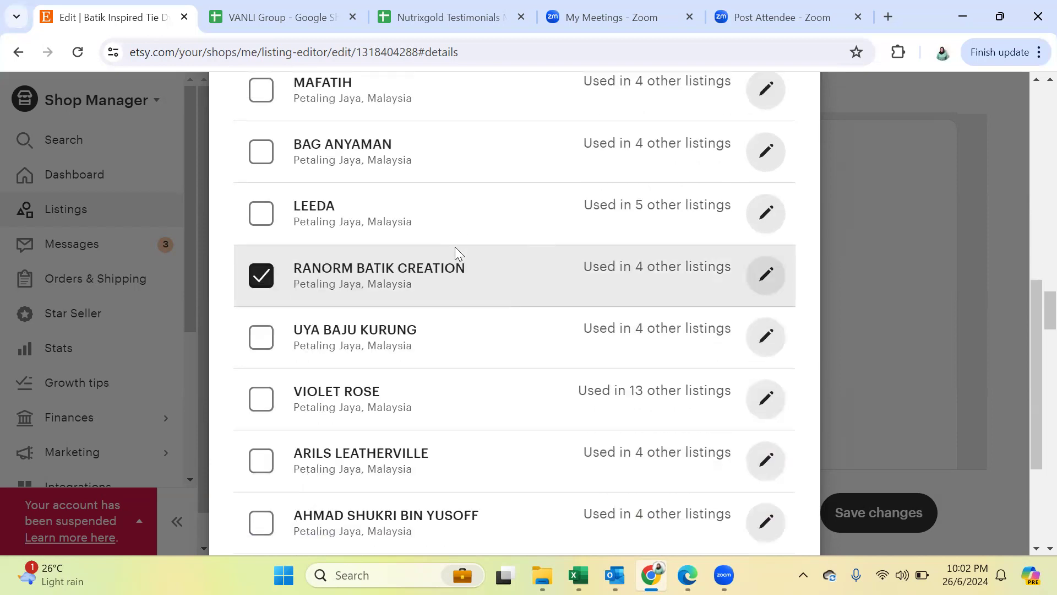
scroll(455, 246, down, 3)
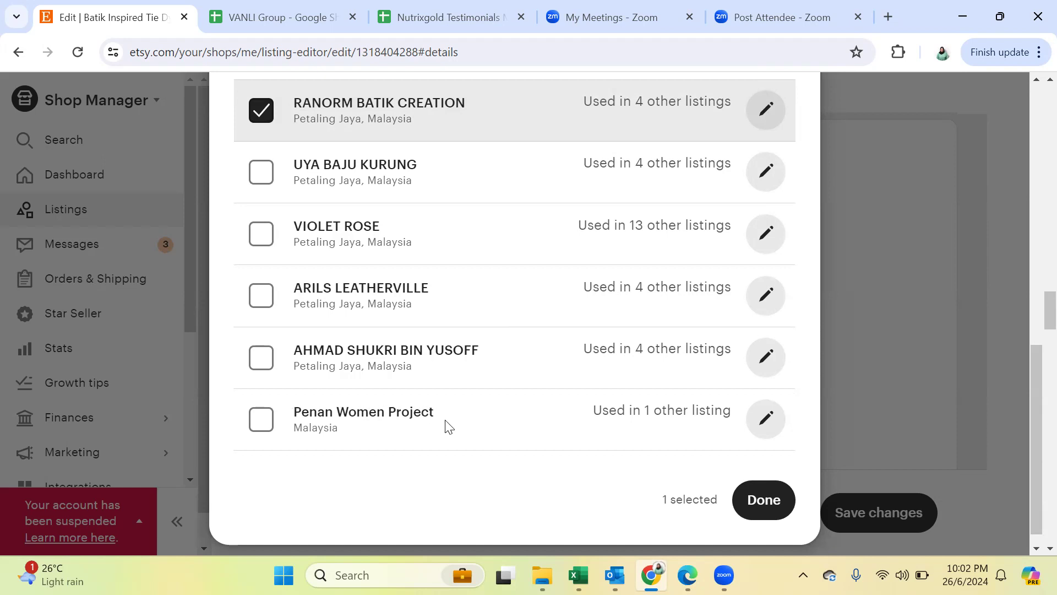
Step: Keep RANORM BATIK CREATION as the listing's production partner and apply the core details
scroll(445, 418, up, 3)
scroll(439, 418, up, 9)
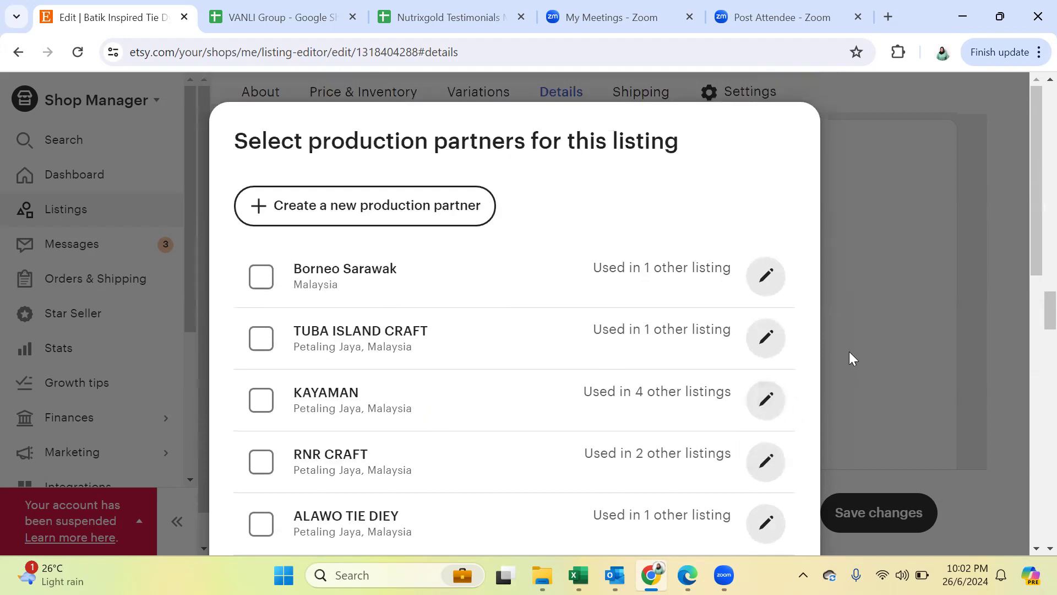
scroll(848, 364, down, 9)
scroll(846, 368, down, 3)
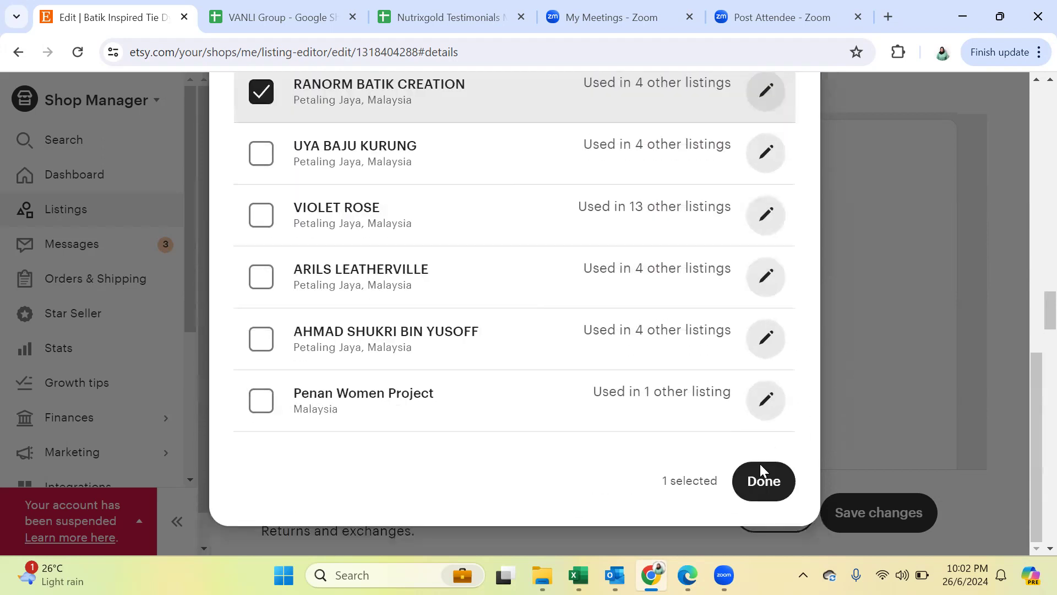
click(761, 483)
scroll(708, 389, down, 10)
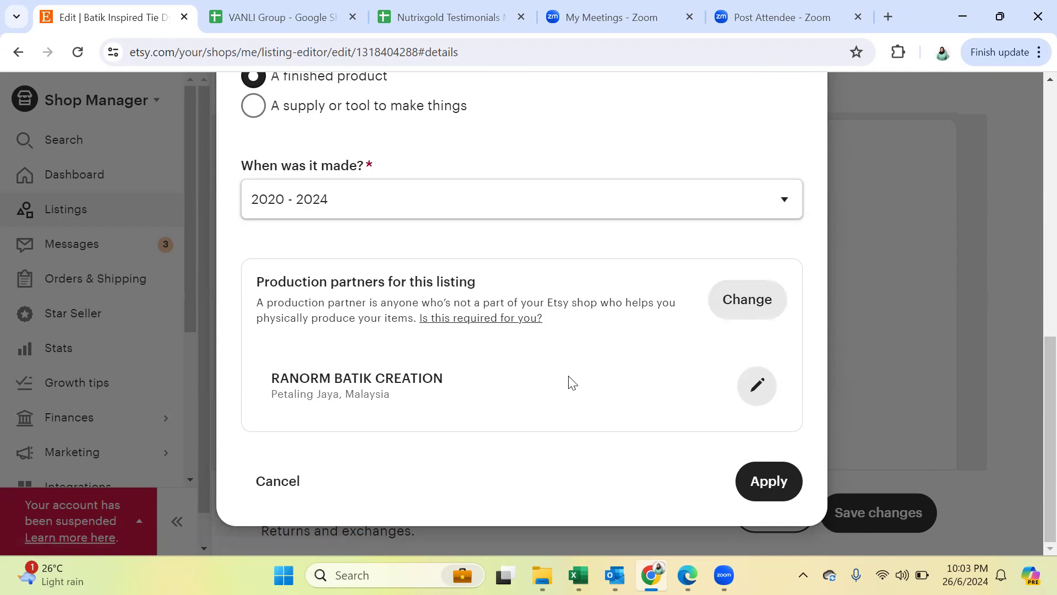
click(770, 485)
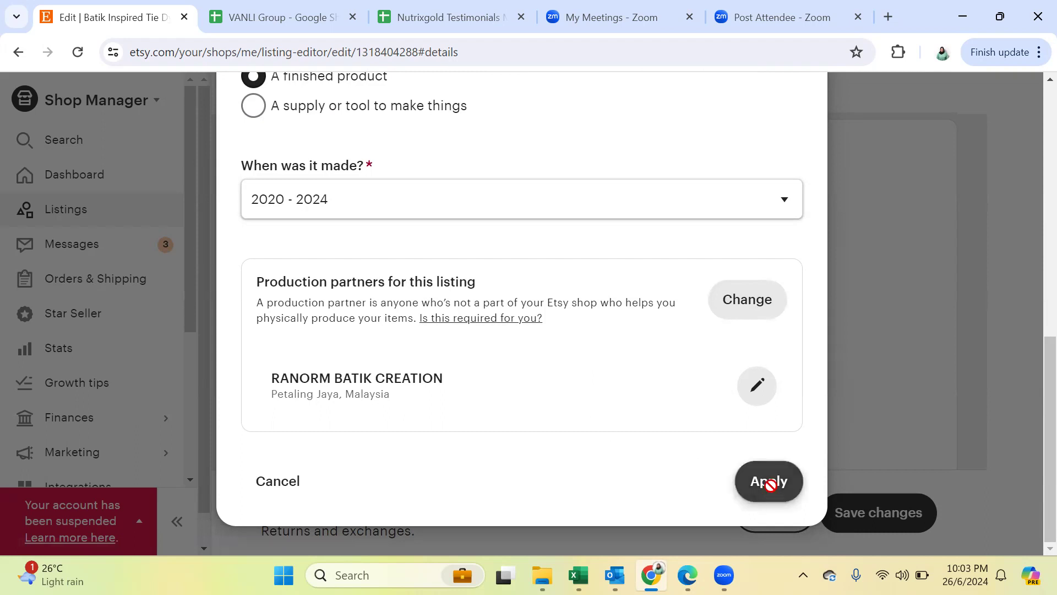
Step: Review the core details summary, including the item type, maker, production date and production partner
scroll(717, 408, down, 1)
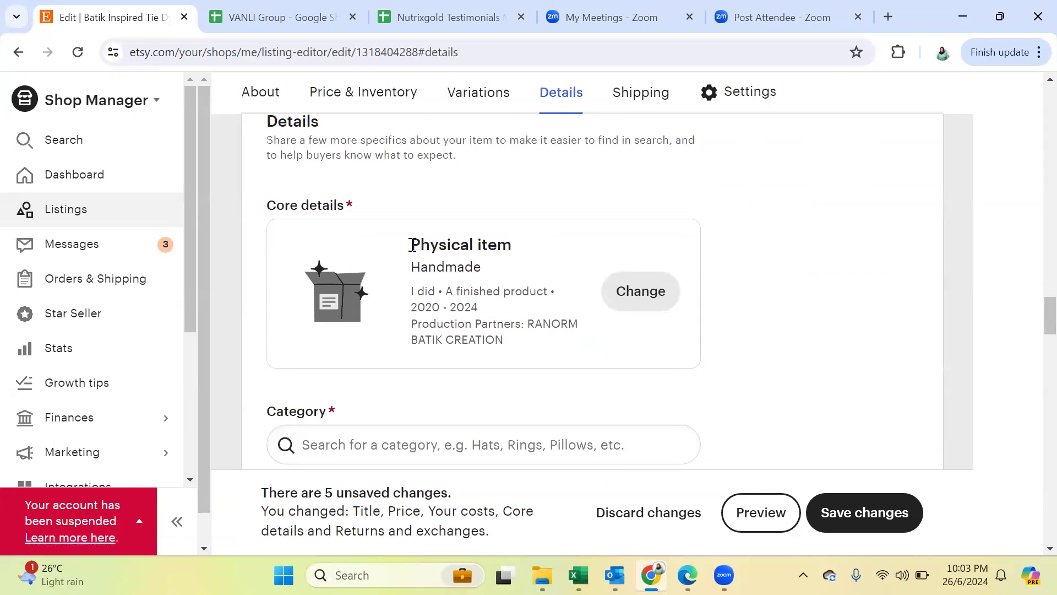
drag(451, 291, 509, 348)
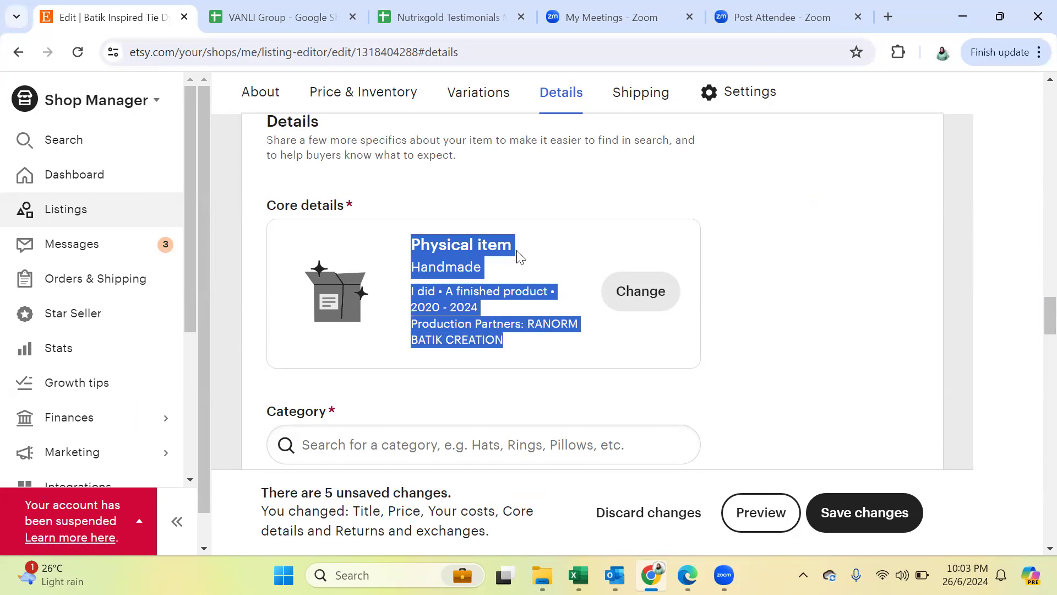
click(472, 266)
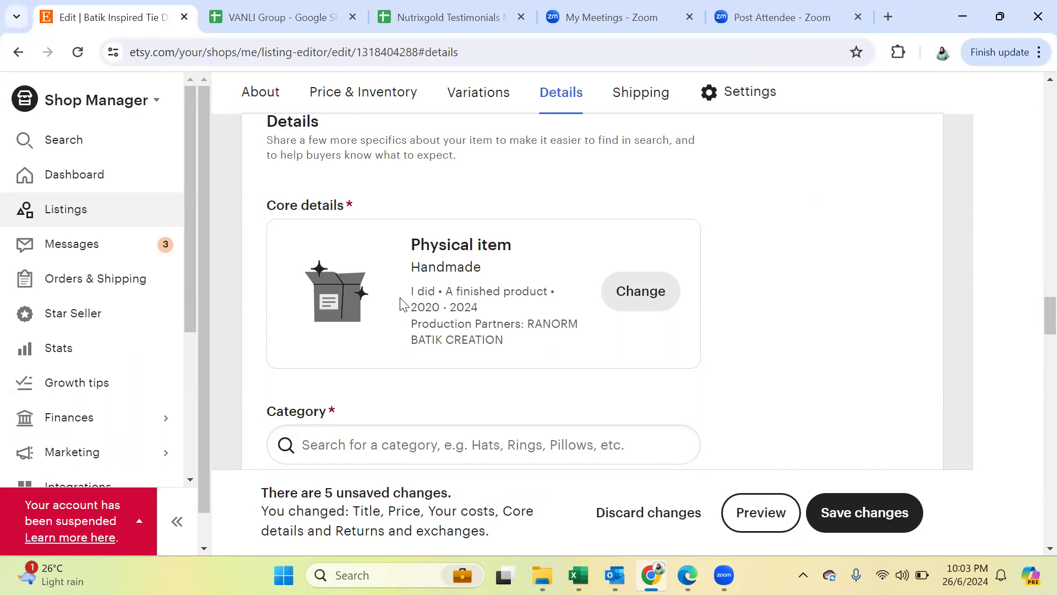
drag(413, 294, 550, 292)
click(445, 292)
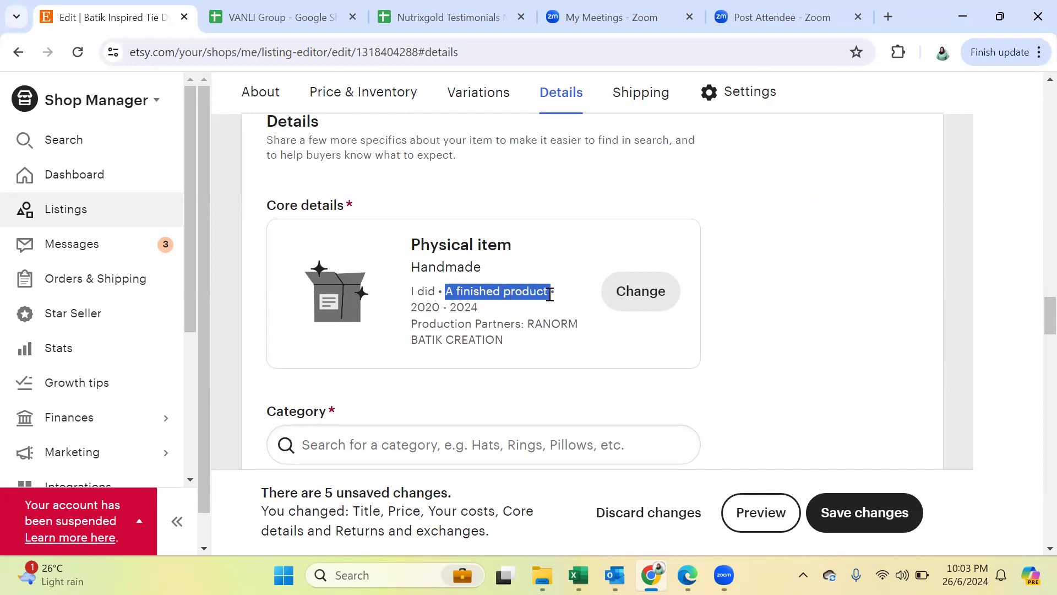
drag(411, 307, 480, 313)
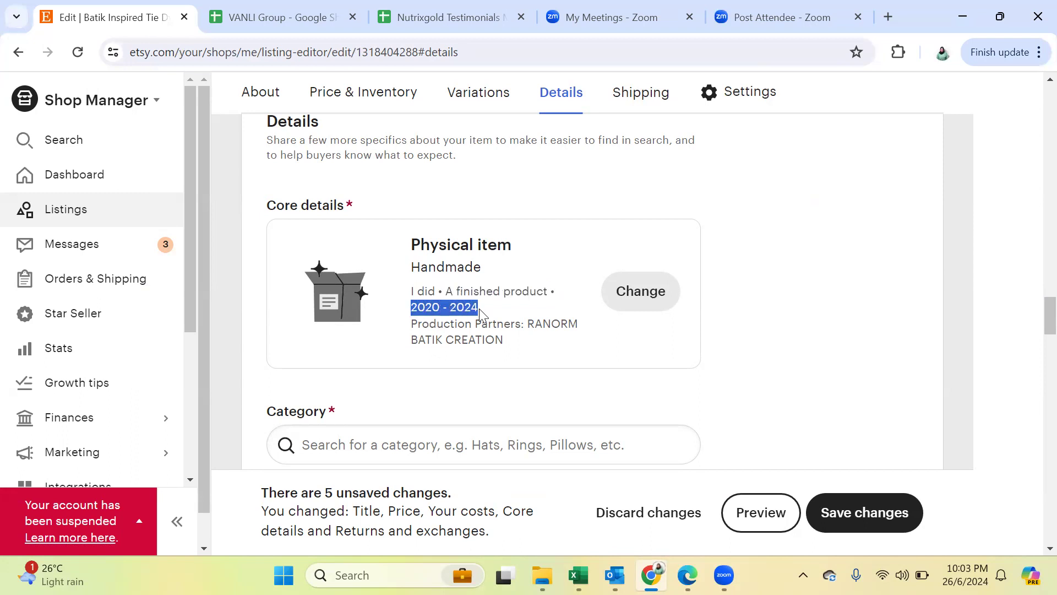
drag(413, 324, 538, 347)
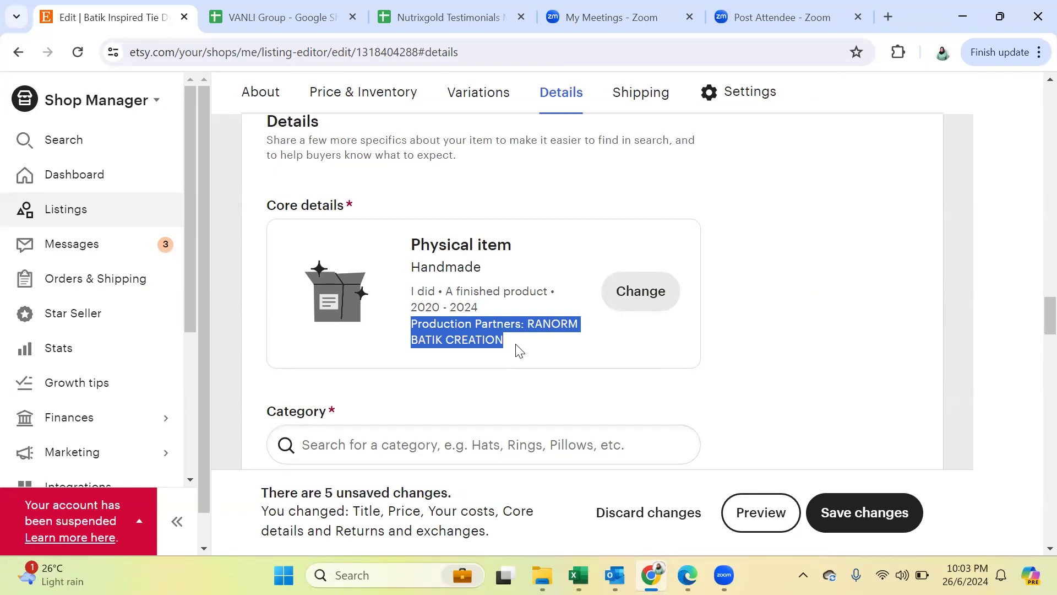
click(323, 205)
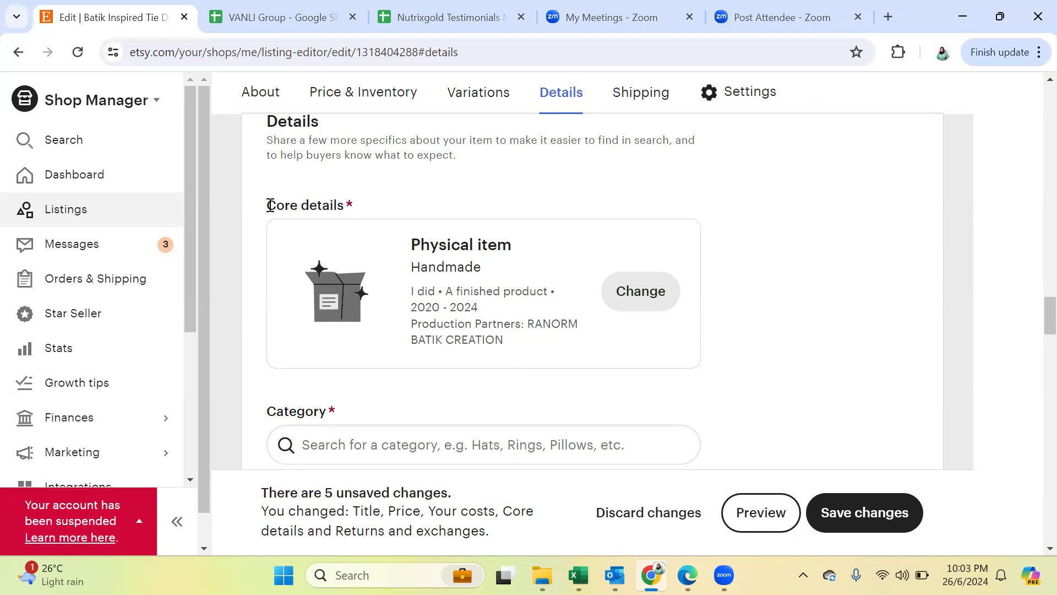
drag(270, 205, 362, 210)
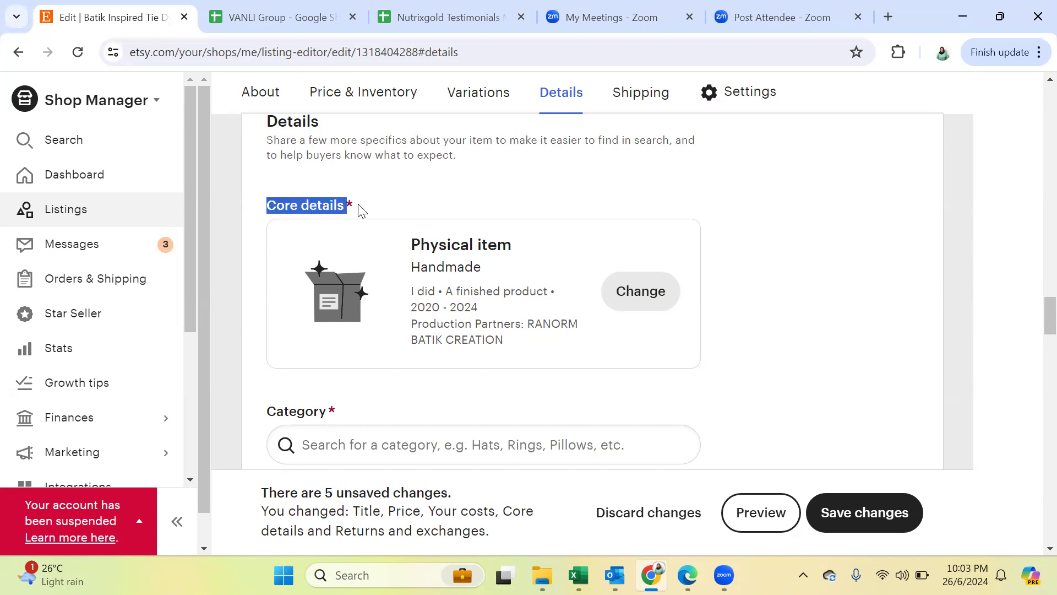
click(775, 363)
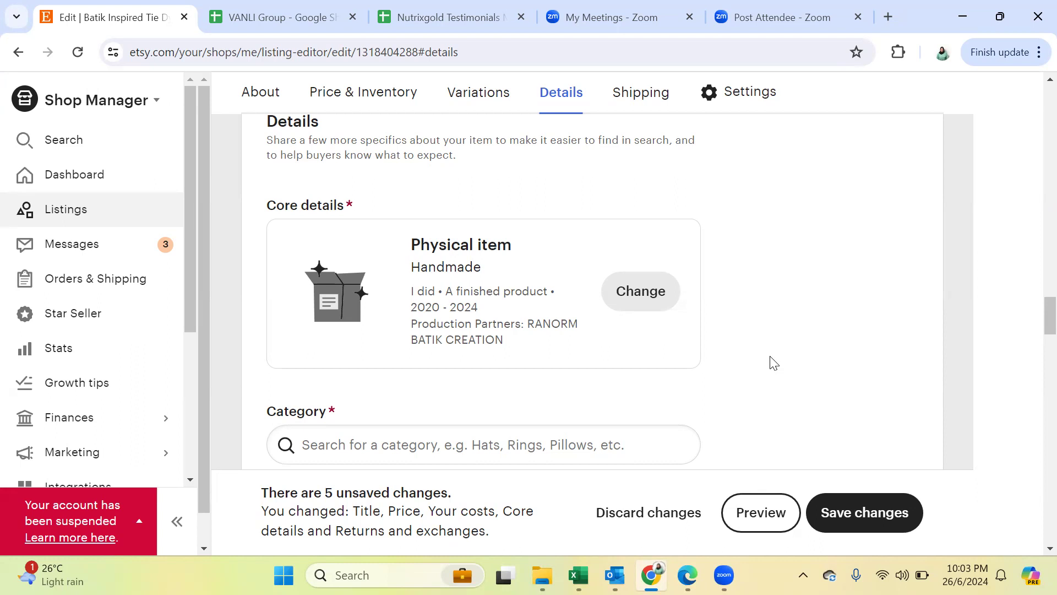
Step: Look through the category, attributes and tags of the Details section, and return to its heading
scroll(774, 363, down, 3)
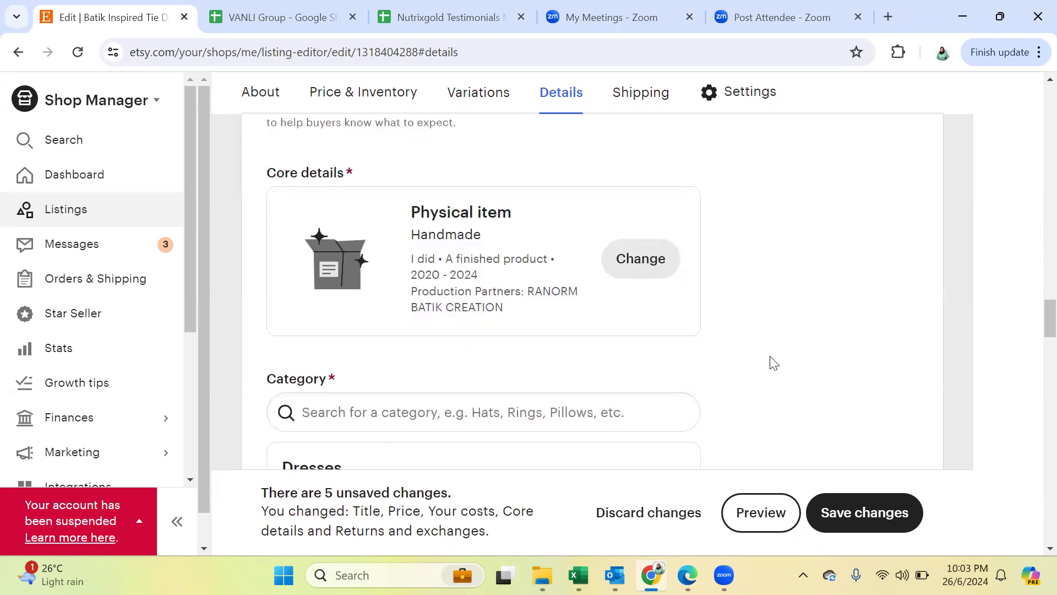
scroll(773, 363, down, 2)
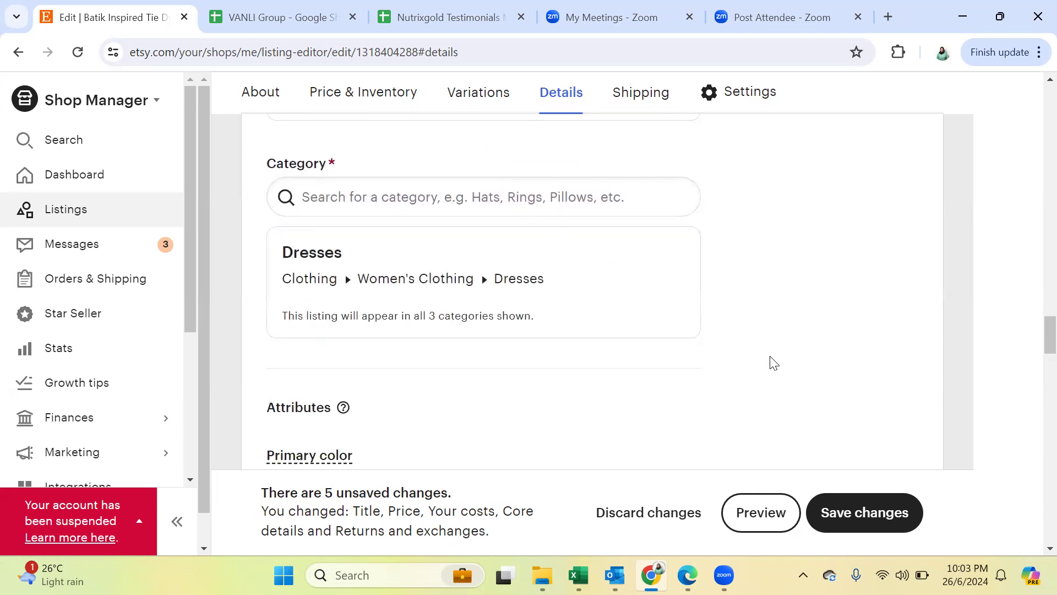
scroll(763, 357, down, 8)
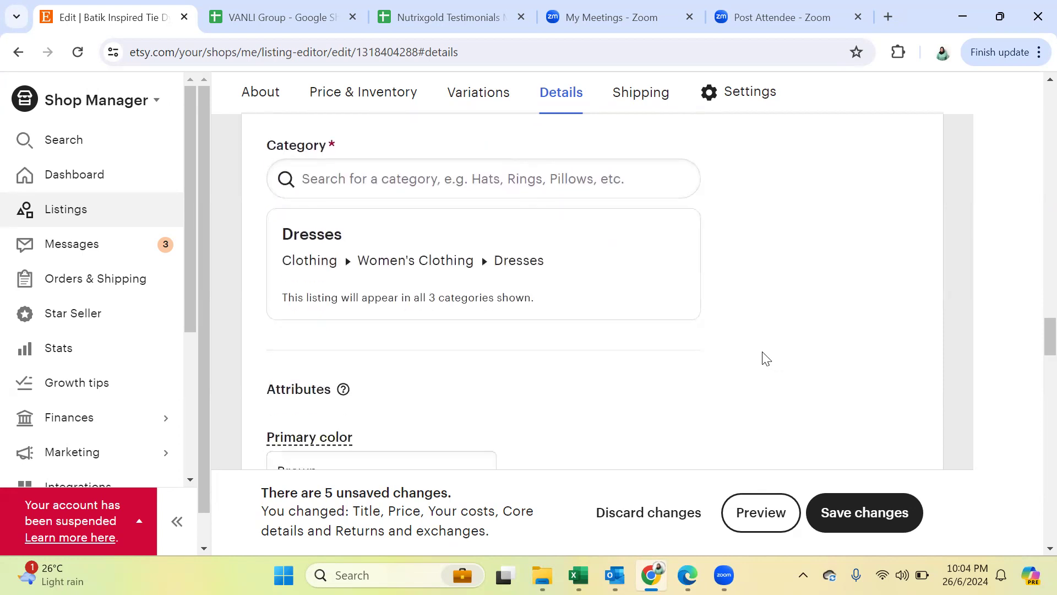
scroll(763, 354, down, 12)
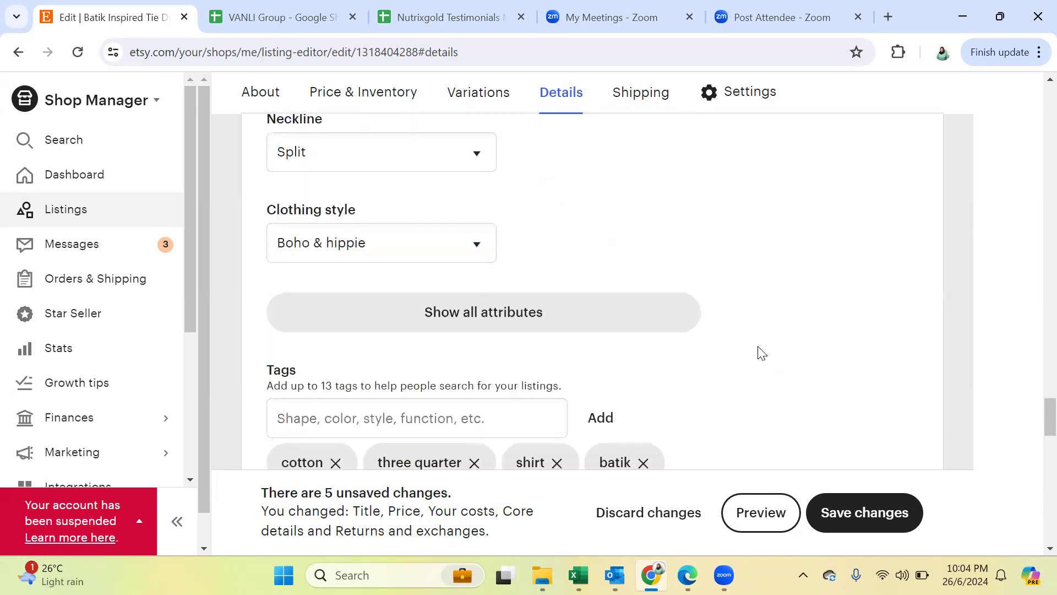
scroll(758, 348, up, 10)
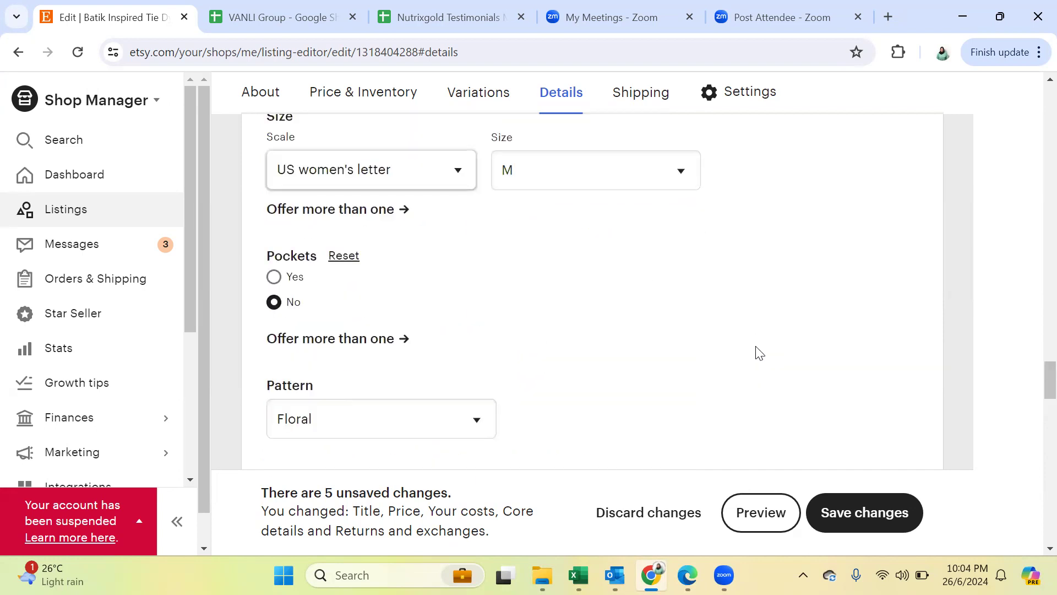
scroll(756, 348, up, 3)
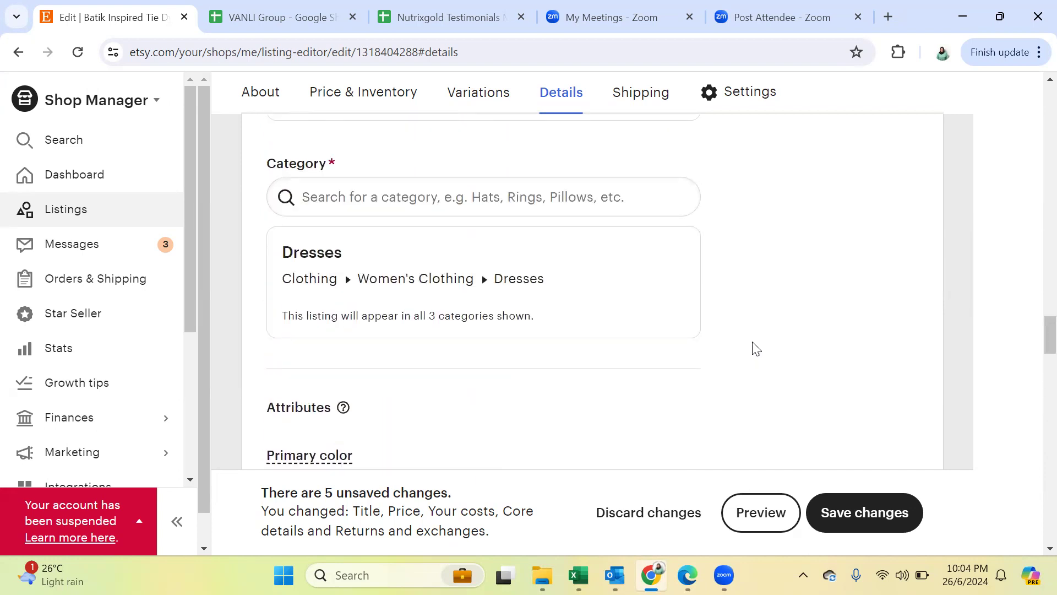
click(559, 93)
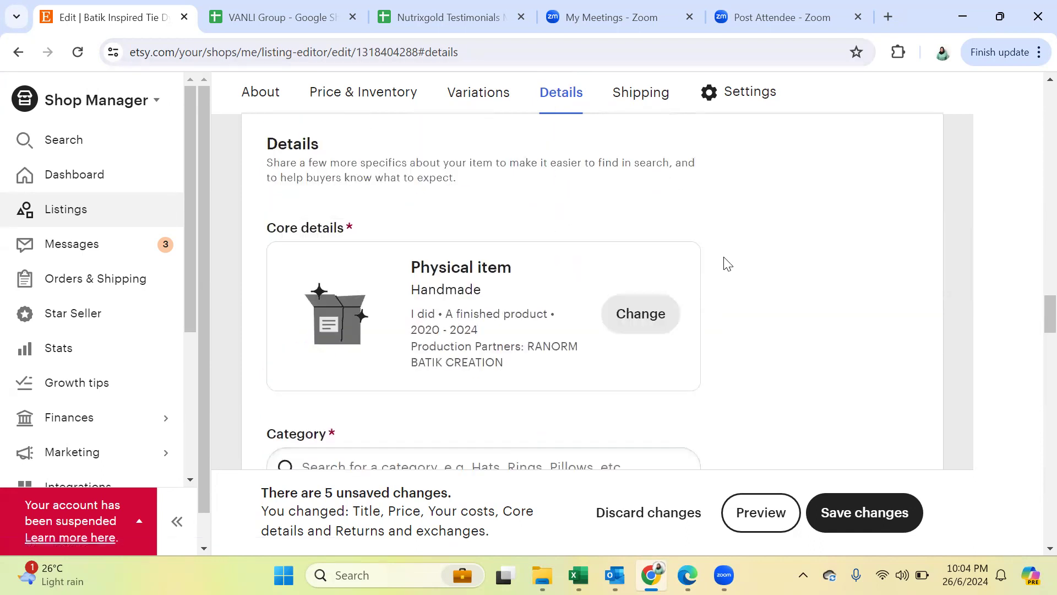
scroll(727, 263, up, 1)
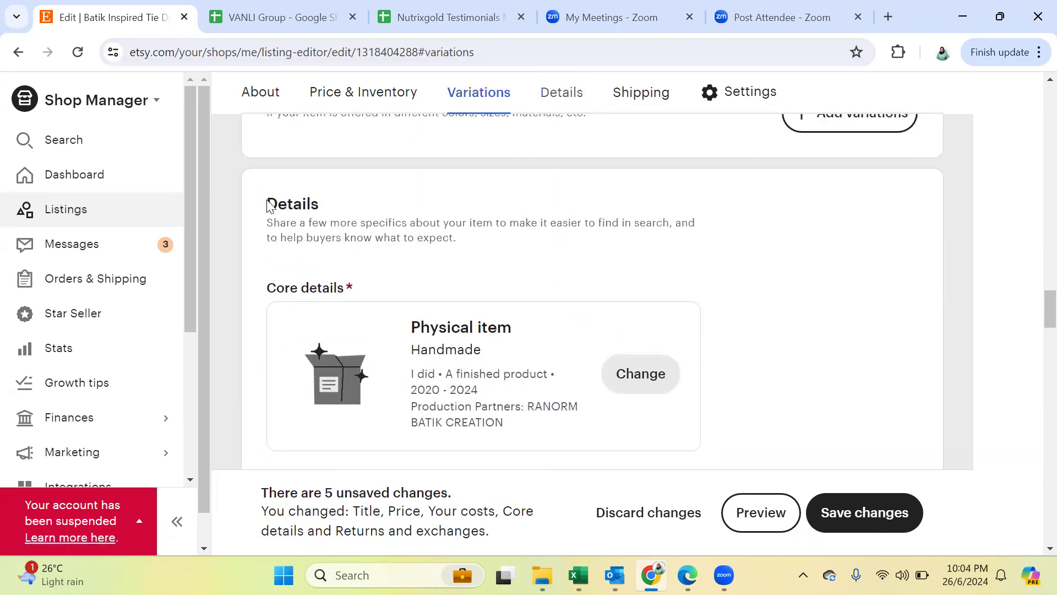
double_click(294, 204)
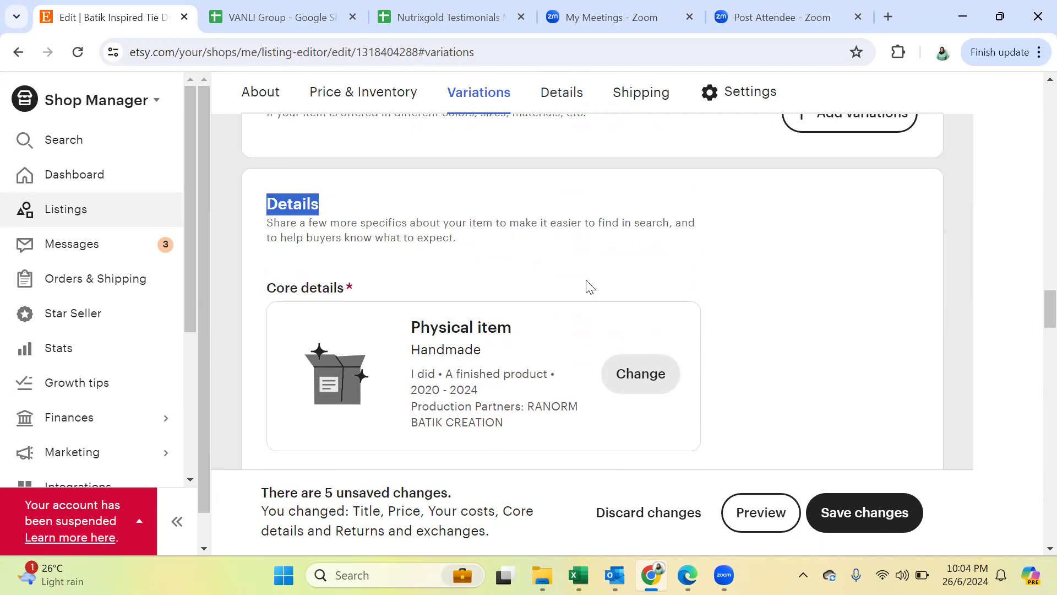
Step: Search the listing categories for "batik", refine the search to "batik women", and look through the suggested categories
scroll(797, 337, down, 9)
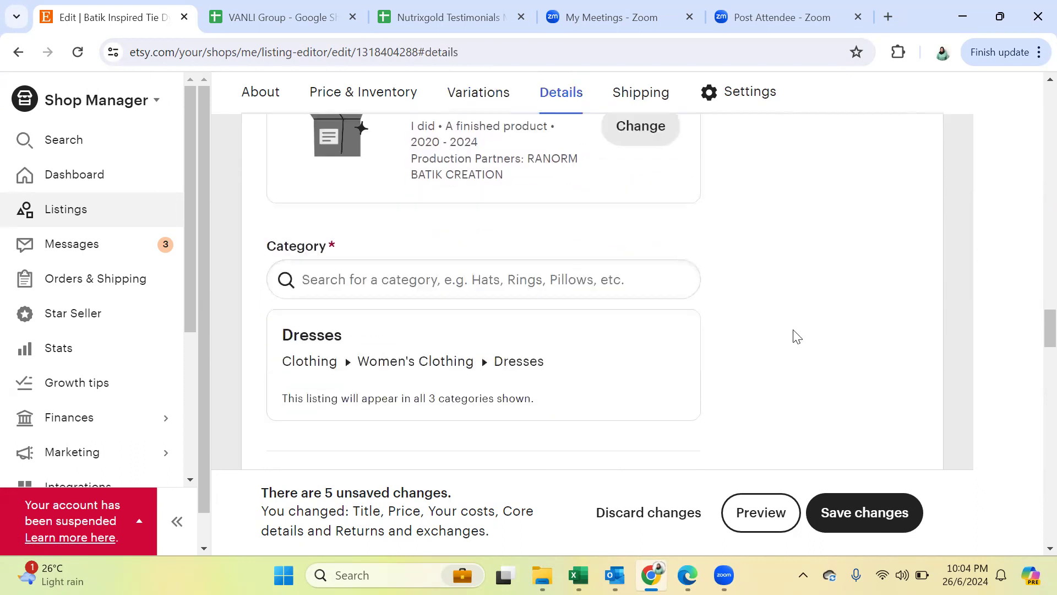
scroll(797, 338, up, 3)
click(408, 188)
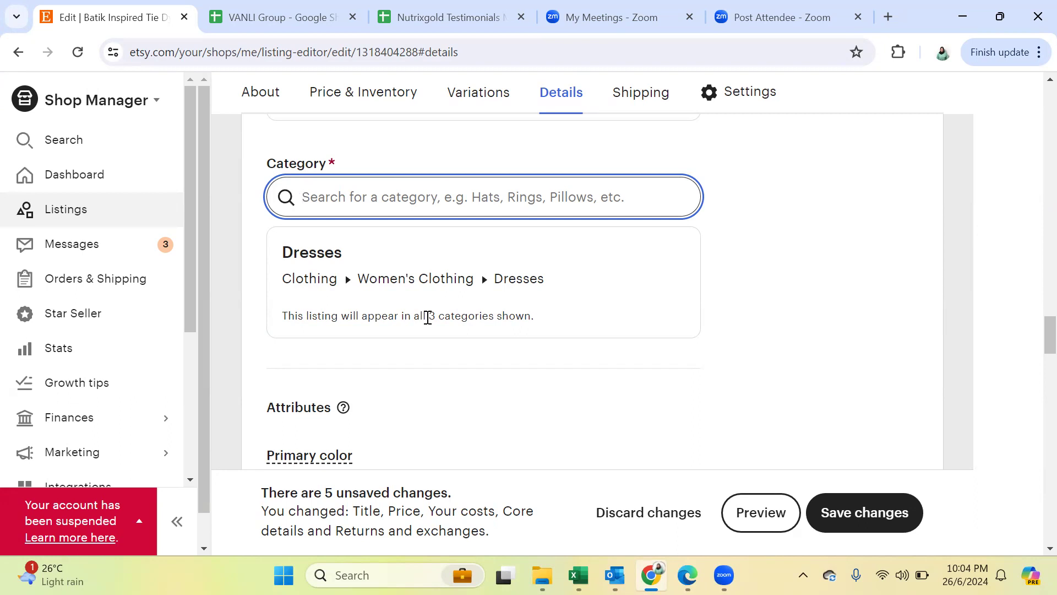
text(batik)
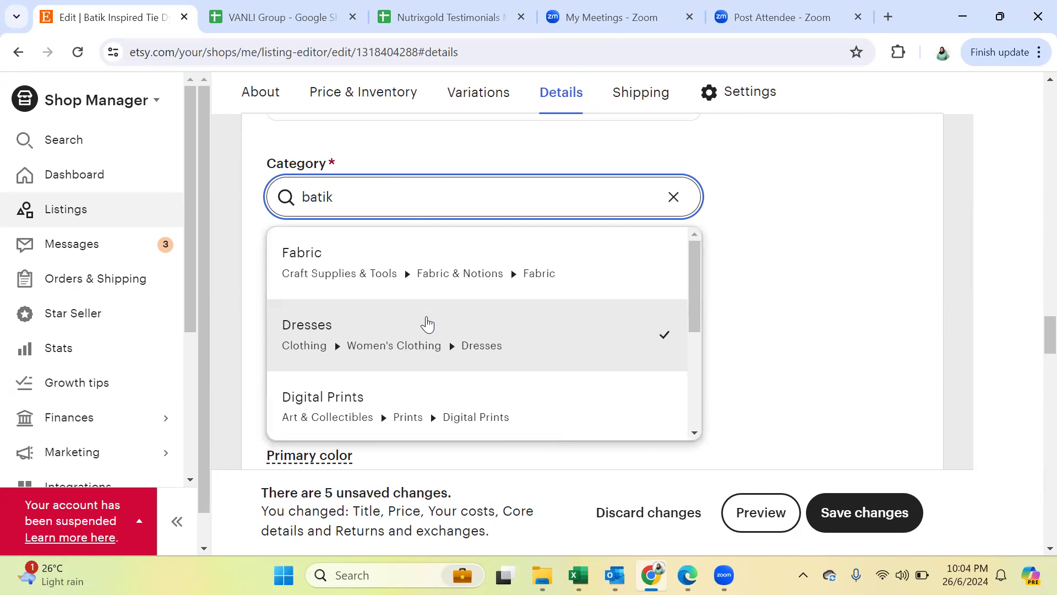
text( women)
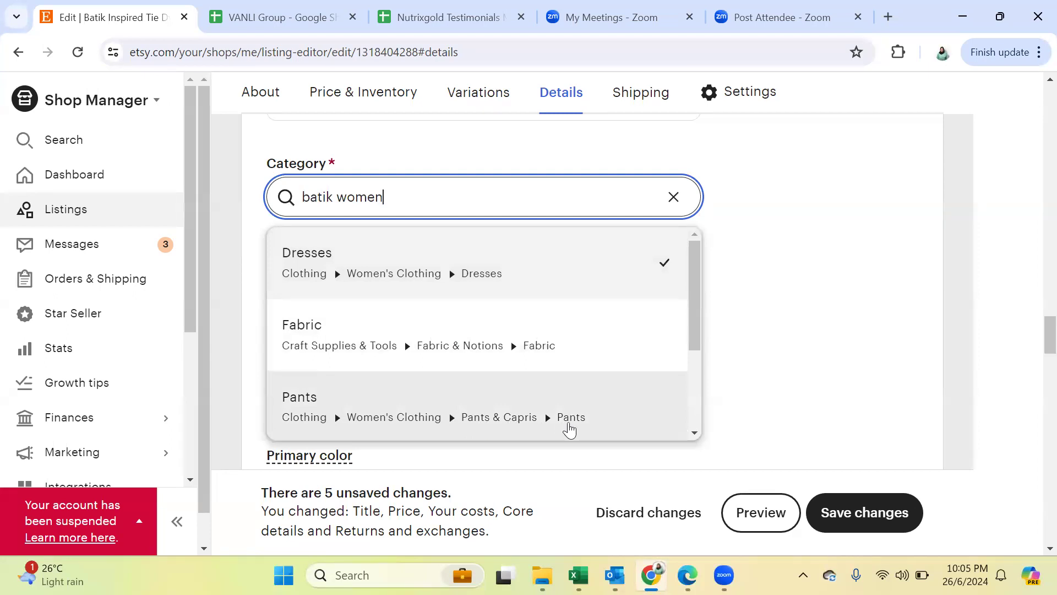
drag(698, 324, 698, 427)
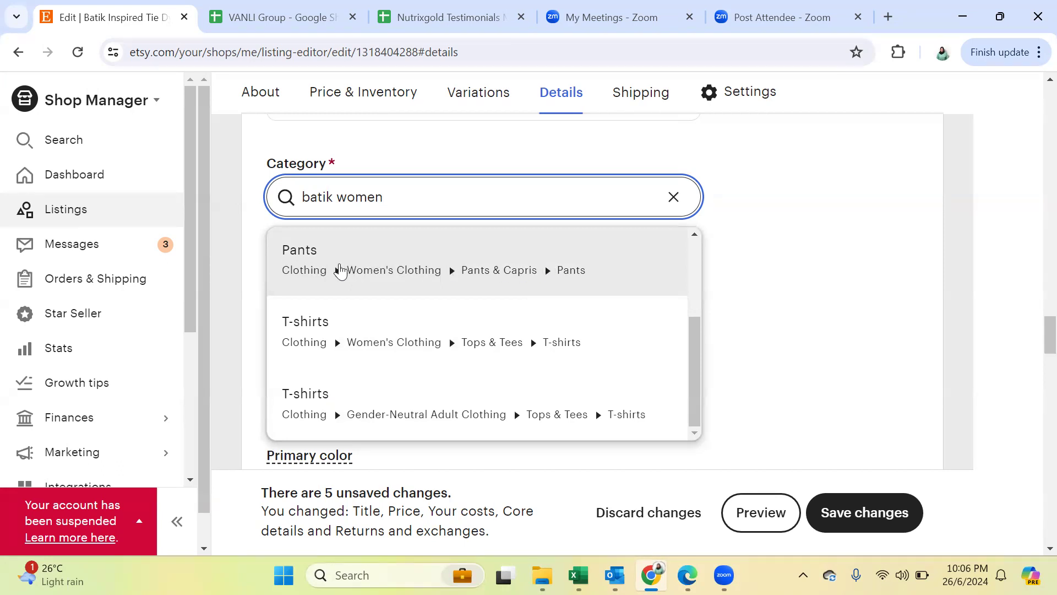
Step: Review the listing's Category field and the assigned path Clothing > Women's Clothing > Dresses
drag(342, 165, 275, 170)
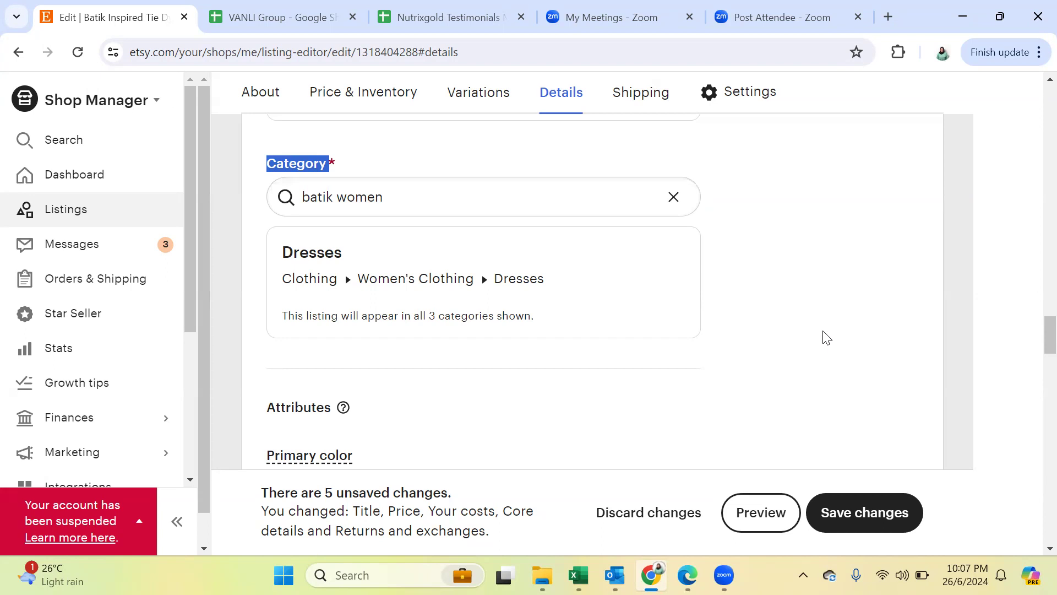
click(333, 161)
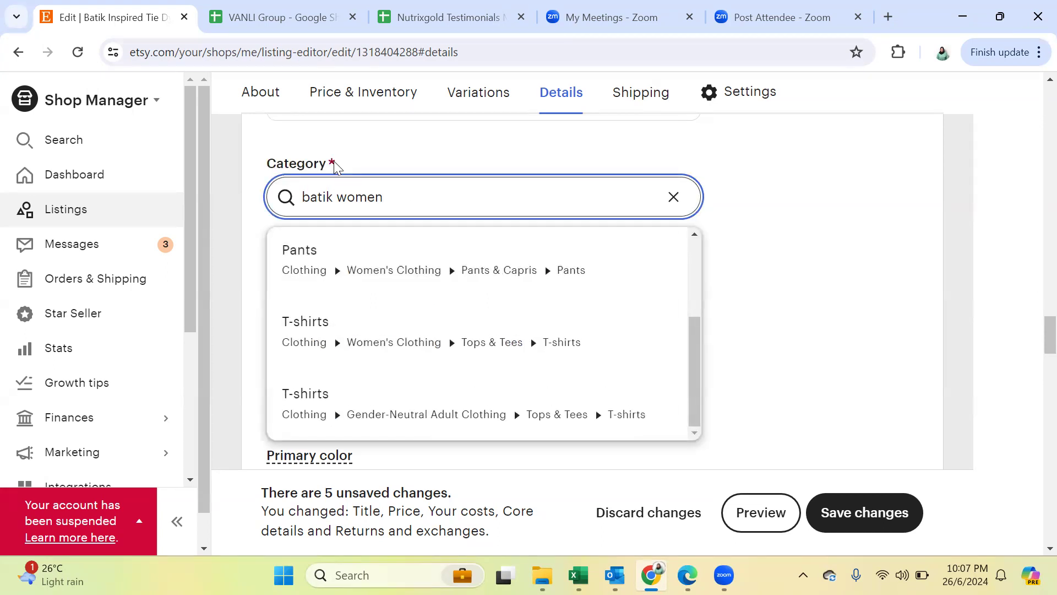
click(270, 166)
drag(270, 166, 330, 165)
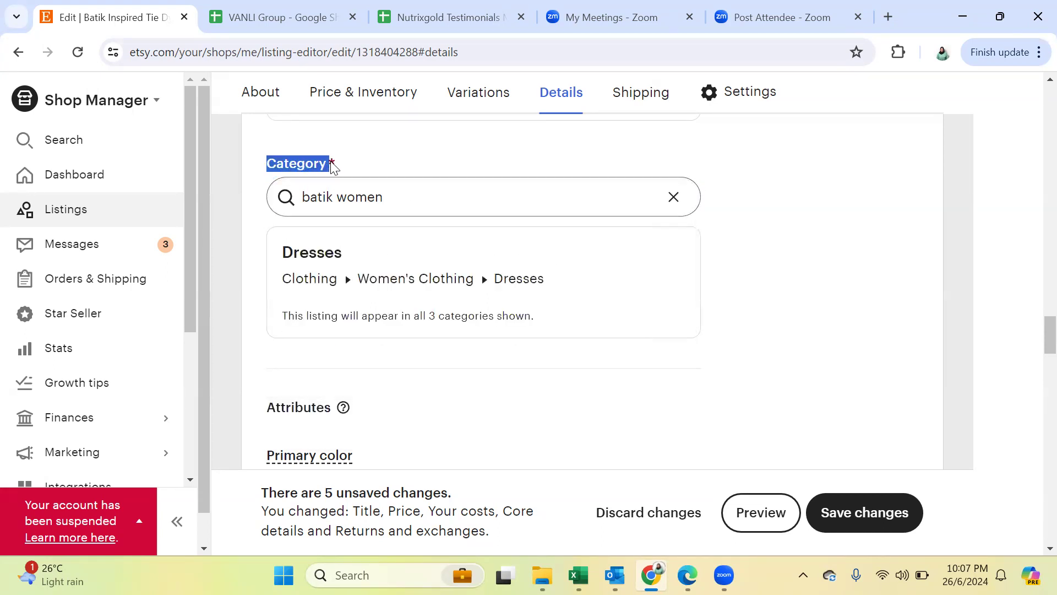
click(809, 398)
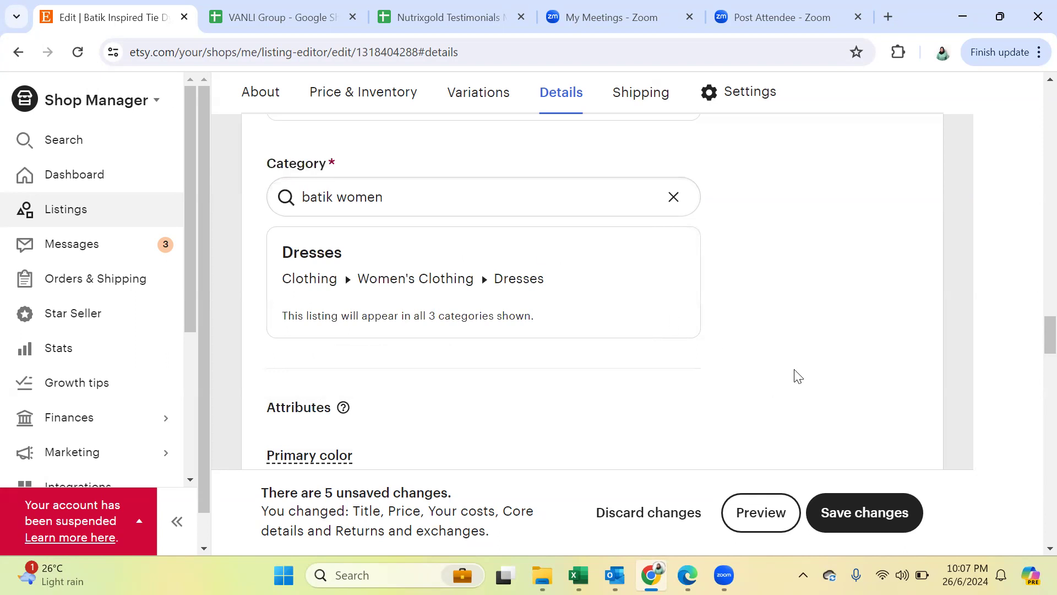
scroll(798, 376, down, 3)
scroll(798, 377, up, 3)
drag(359, 277, 549, 284)
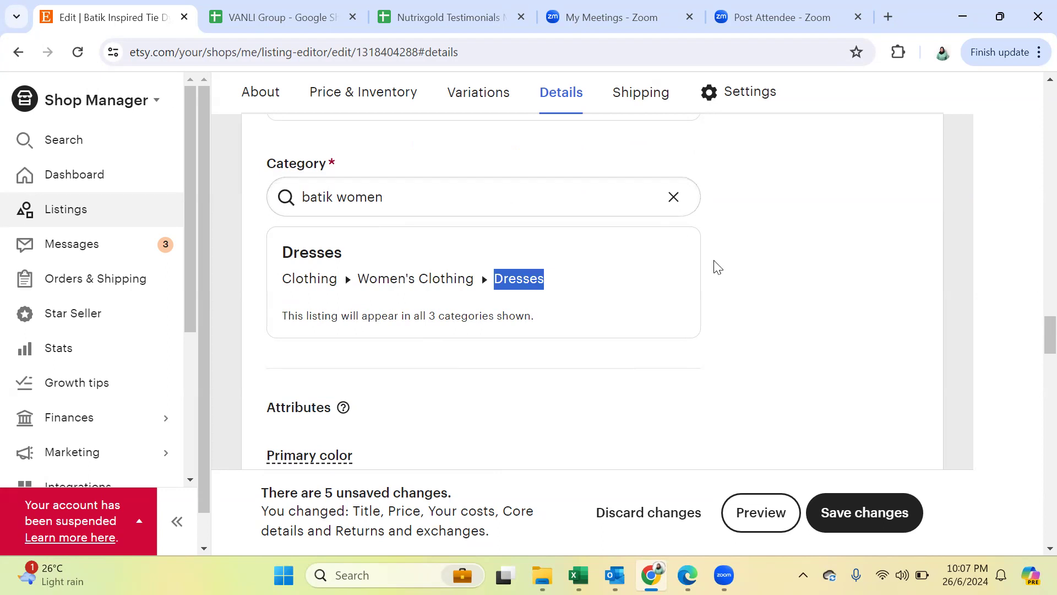
Step: Check the primary color and secondary color selections in the listing's attributes
scroll(716, 267, down, 2)
scroll(716, 267, down, 2)
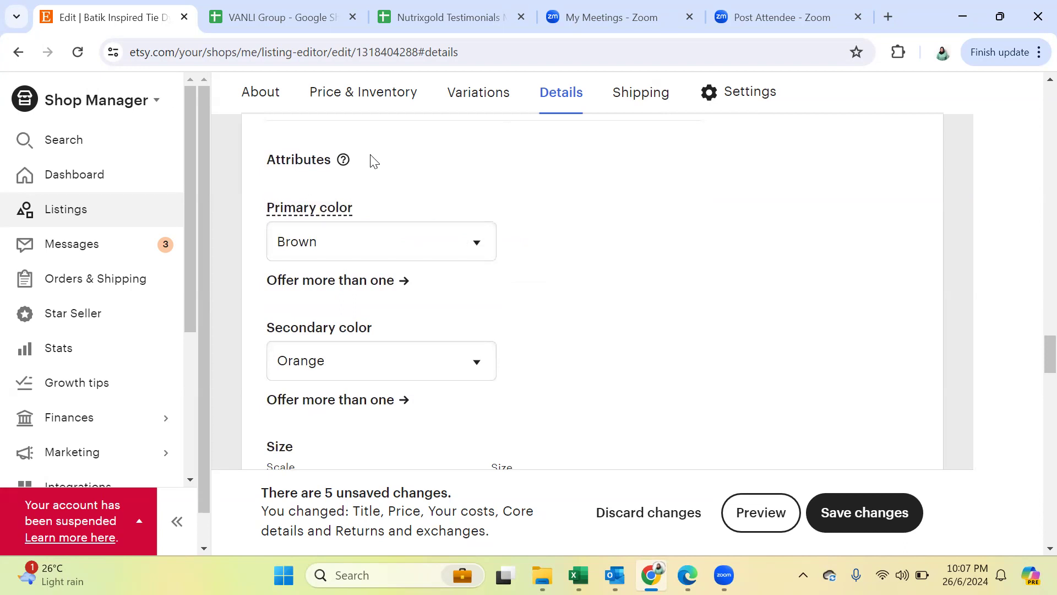
mouse_move(343, 162)
click(479, 246)
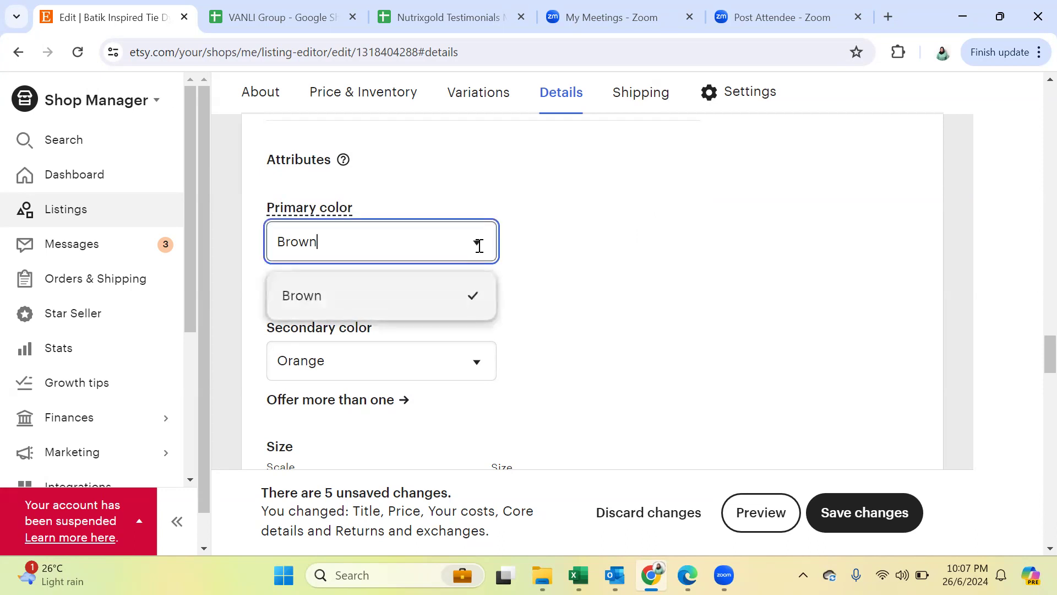
click(611, 297)
click(476, 363)
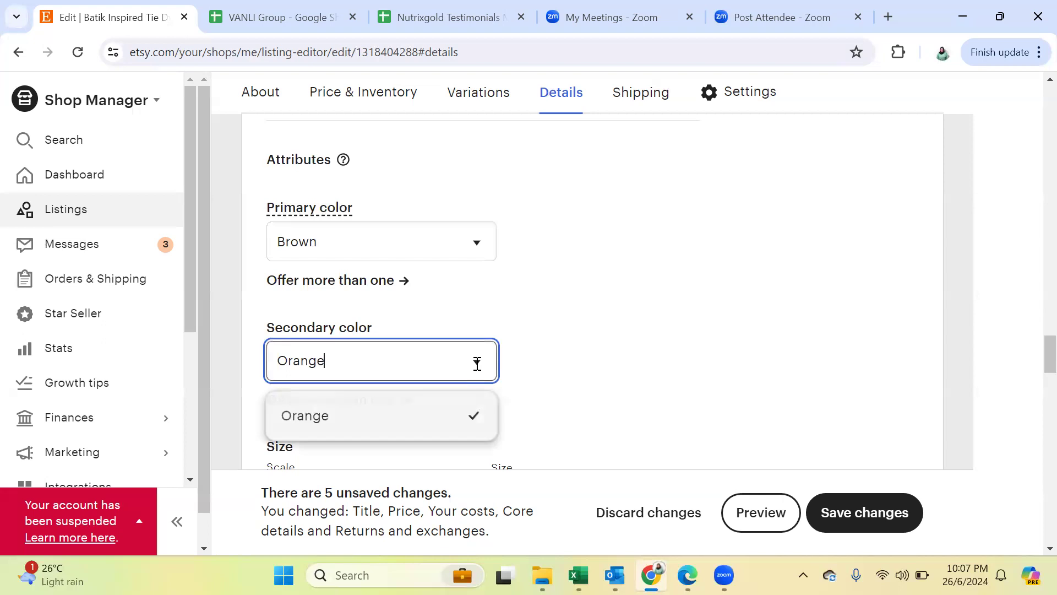
click(619, 380)
scroll(622, 383, down, 1)
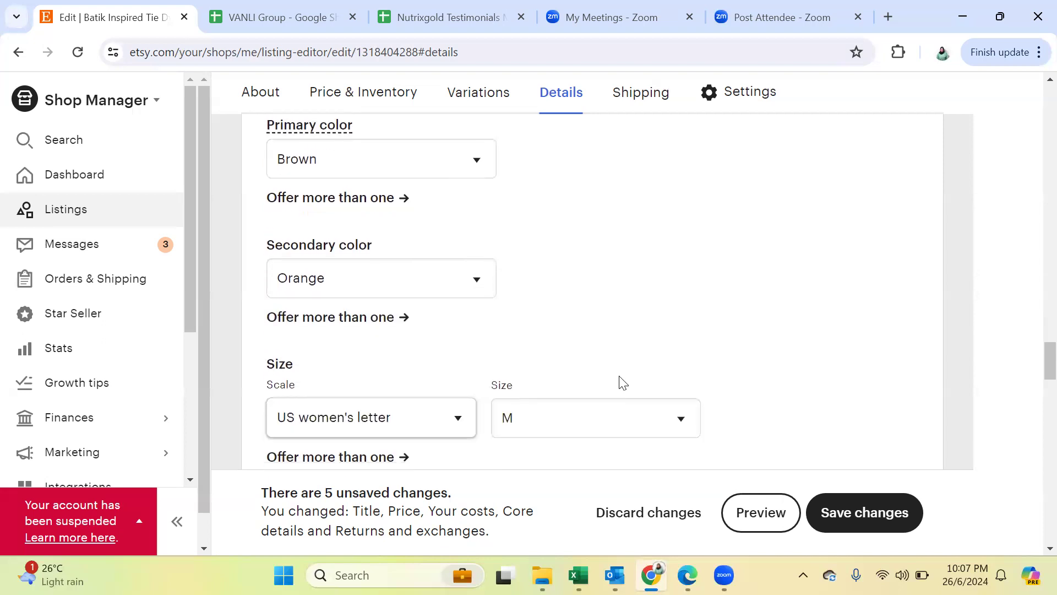
Step: Read the guidance for the Primary color attribute and inspect the Secondary color field again
mouse_move(307, 127)
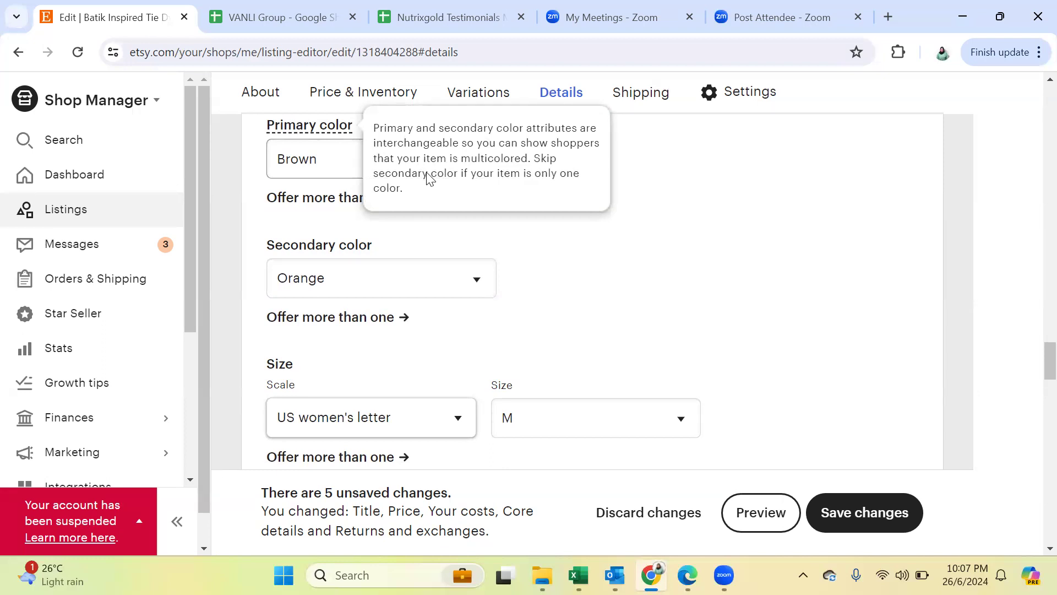
scroll(338, 177, up, 1)
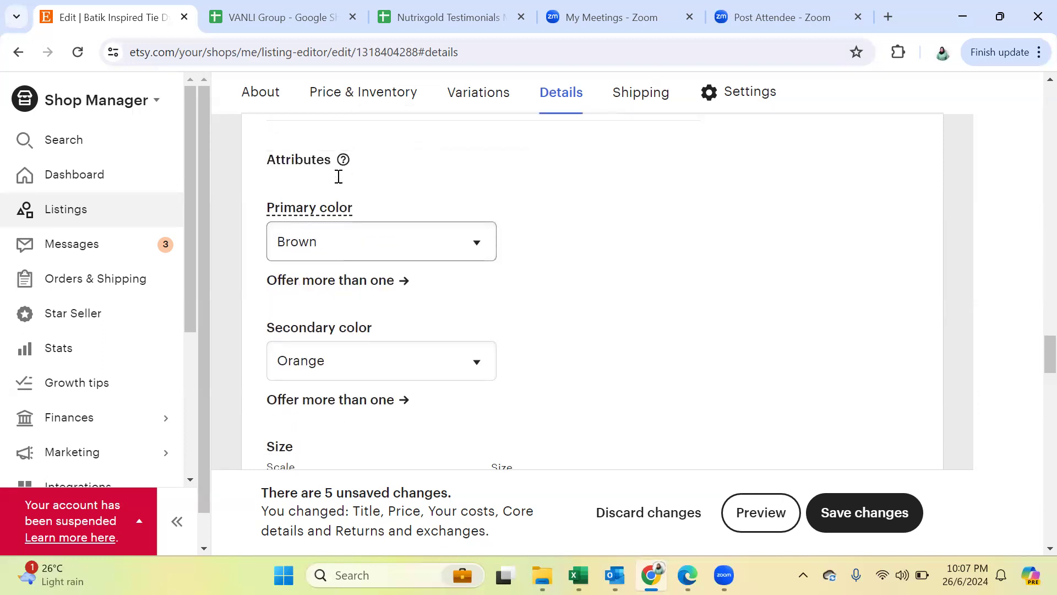
mouse_move(329, 216)
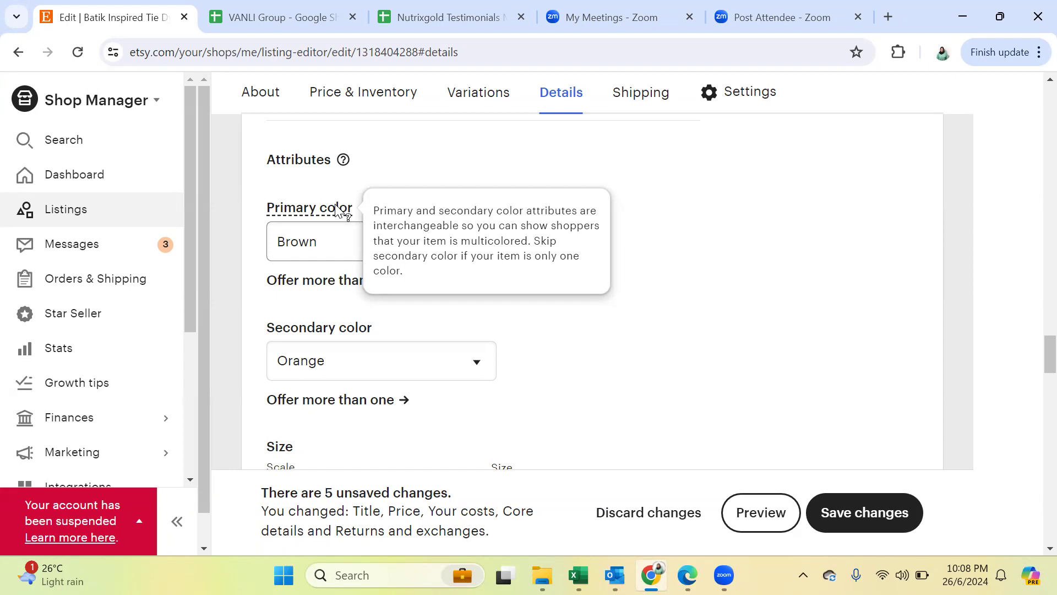
click(479, 366)
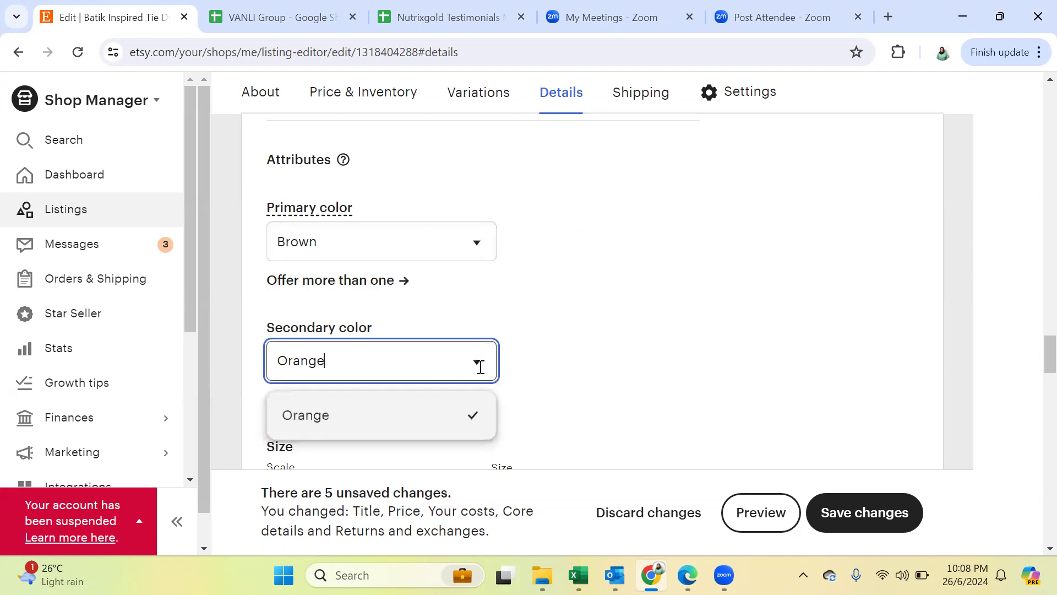
click(359, 330)
drag(359, 331, 266, 331)
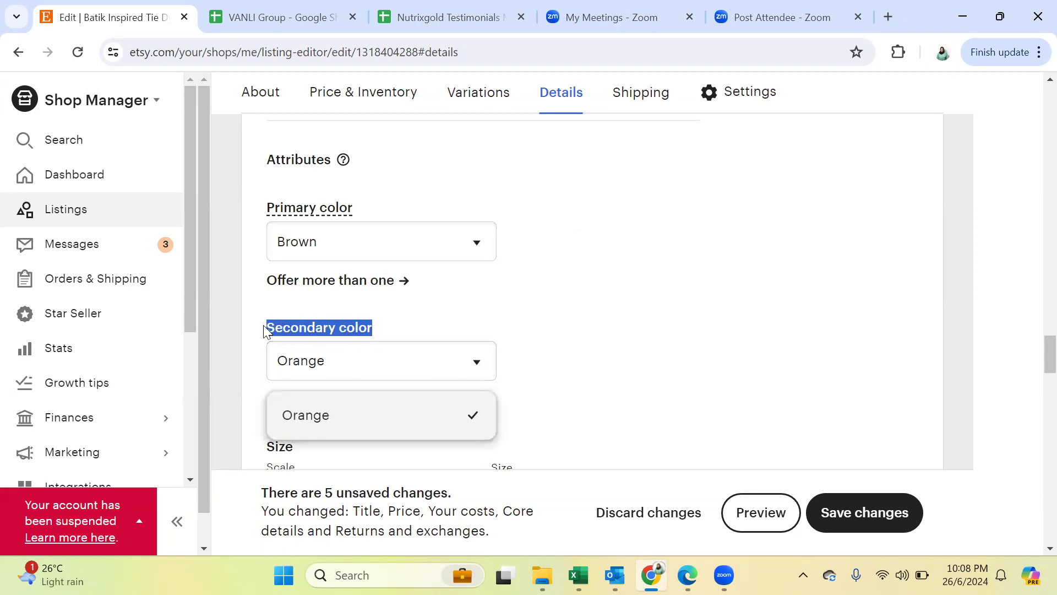
click(621, 333)
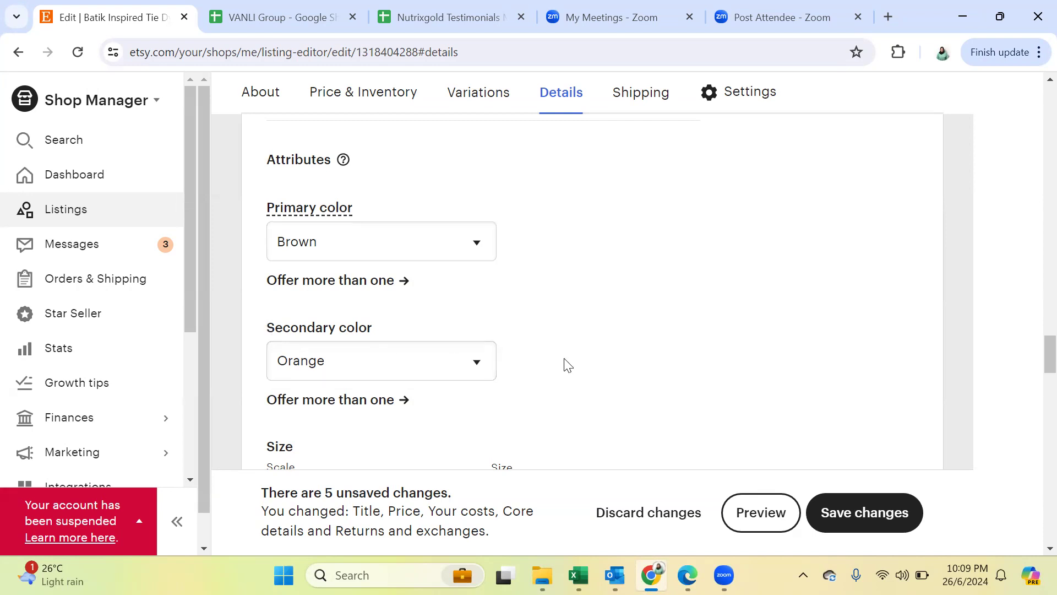
Step: Examine the available scales for the listing's Size attribute without choosing a different one
scroll(568, 365, down, 5)
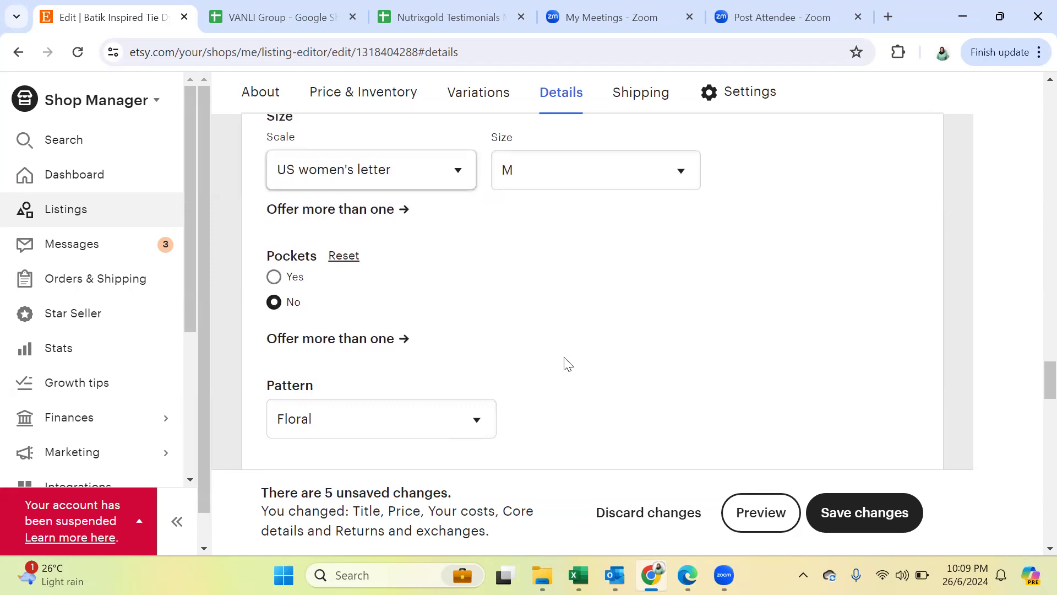
scroll(568, 365, up, 1)
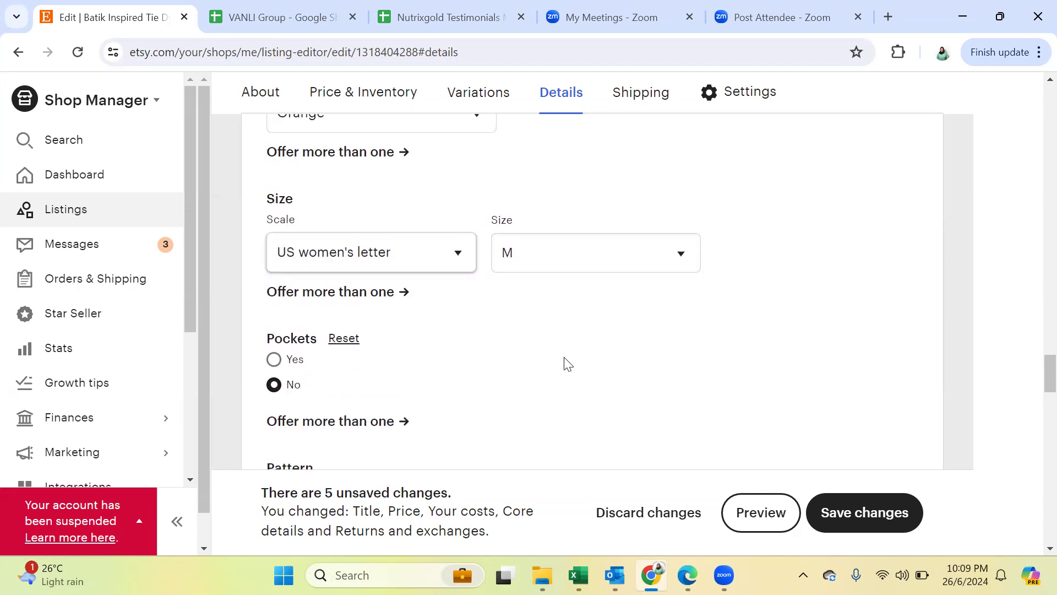
click(457, 253)
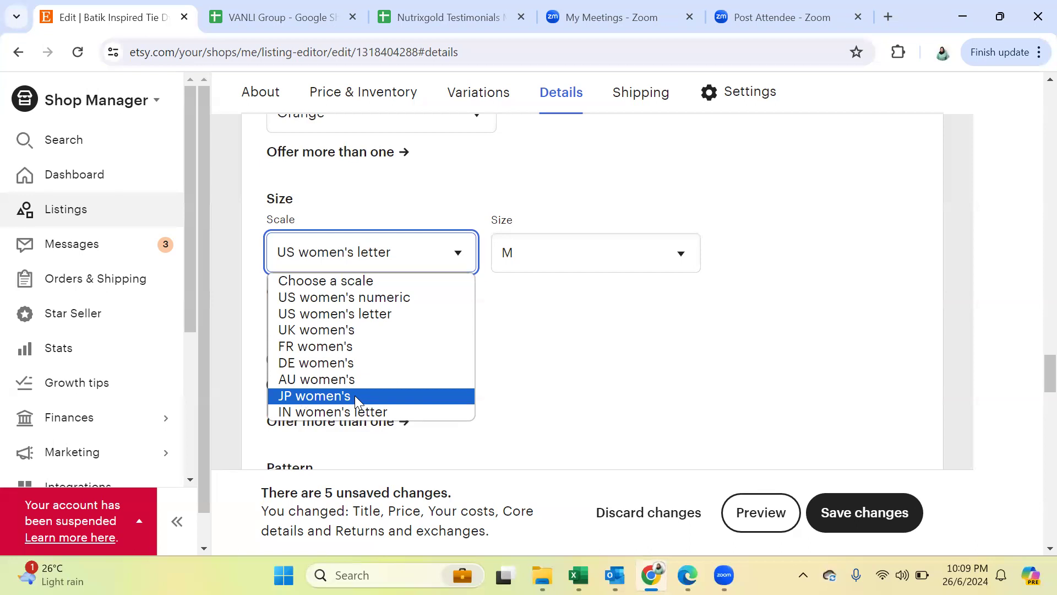
click(555, 322)
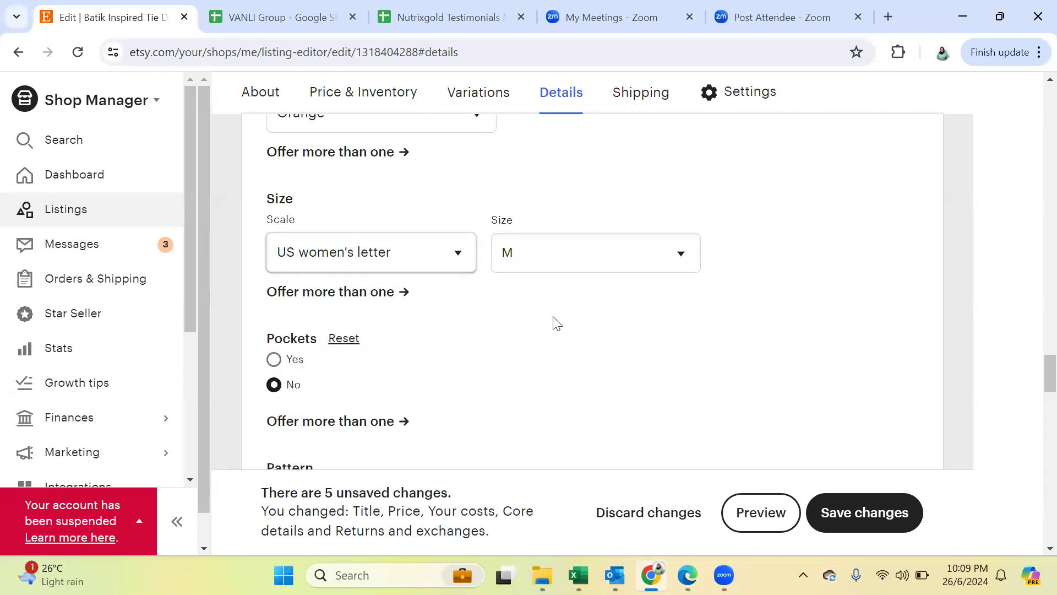
click(381, 296)
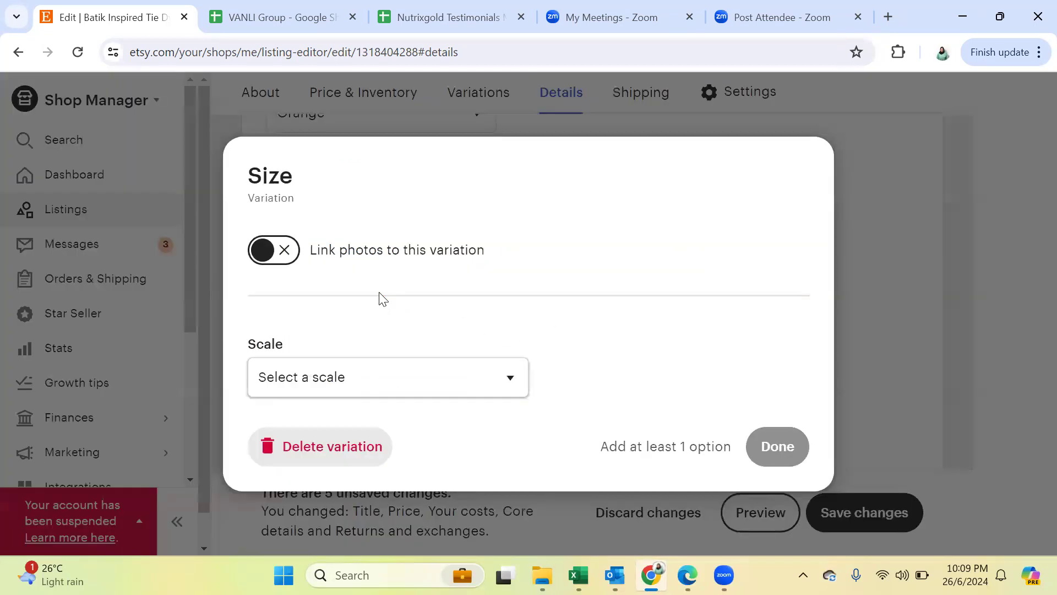
click(504, 380)
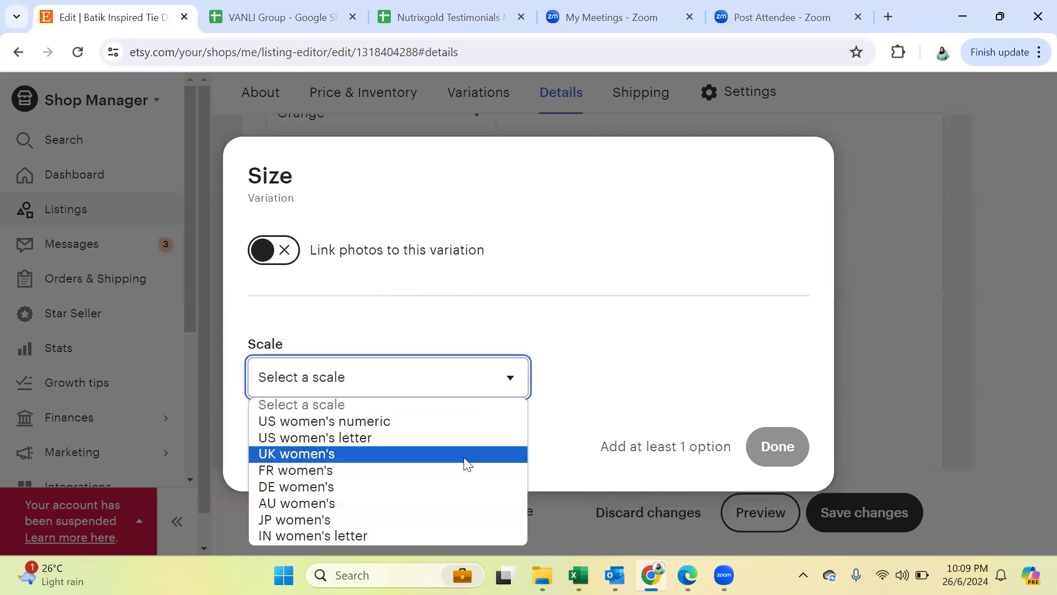
click(613, 392)
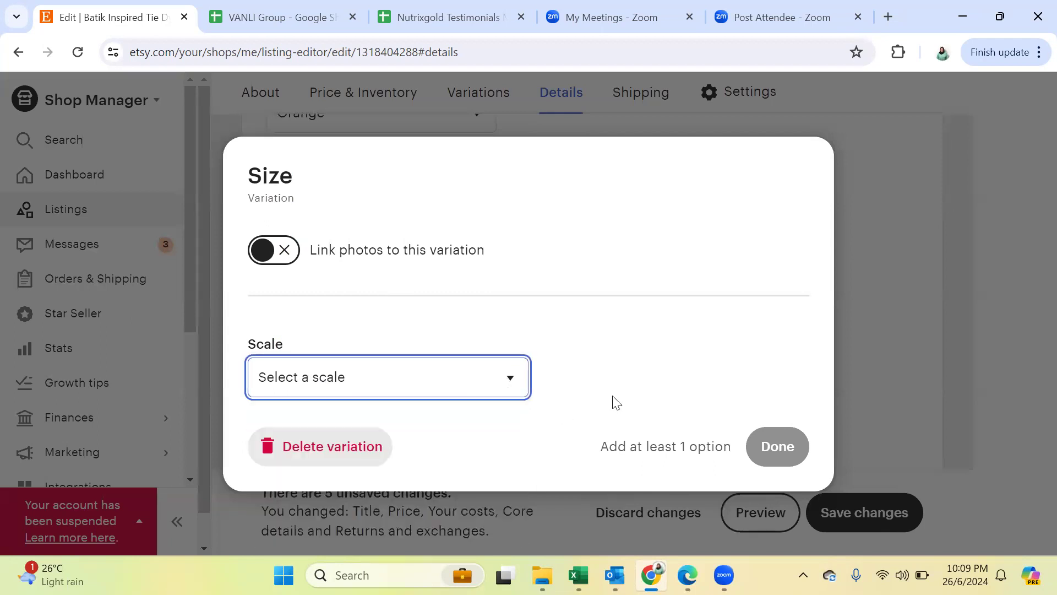
click(750, 448)
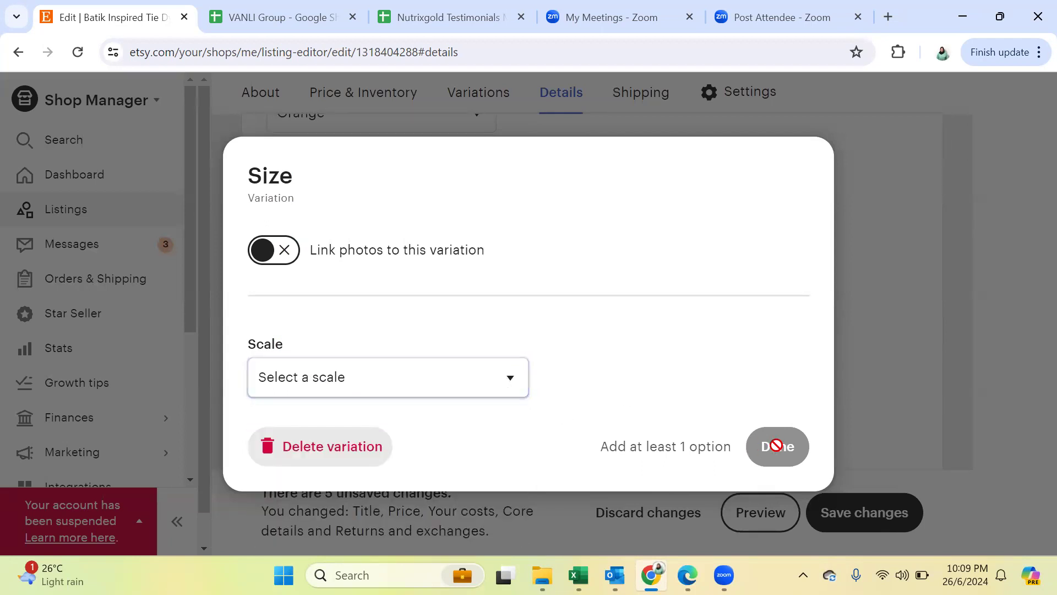
click(334, 457)
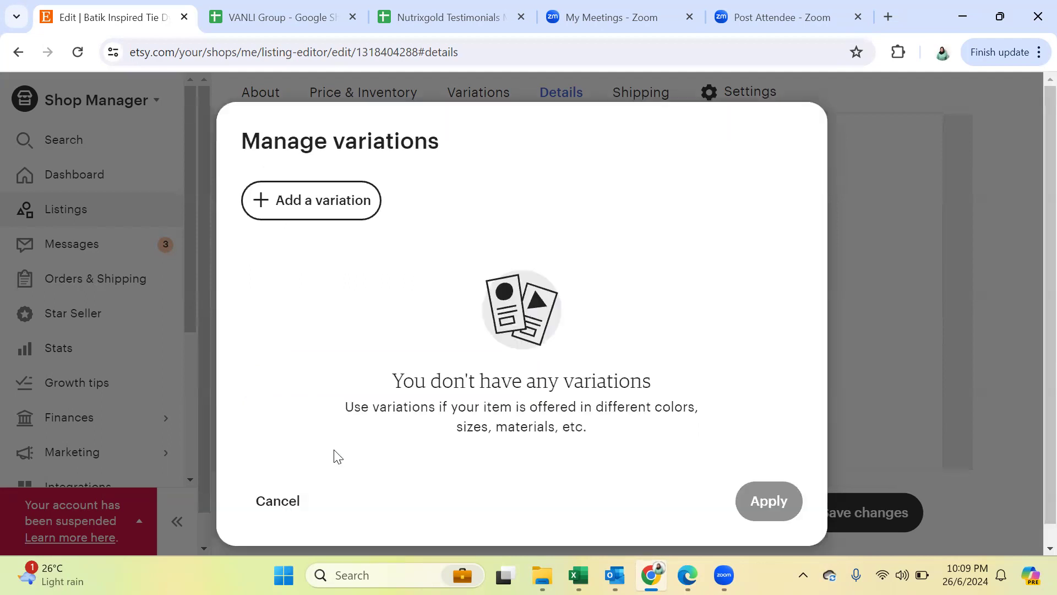
click(302, 498)
Step: Inspect the Size attribute's size value and compare the regional women's scales it offers
click(449, 287)
click(538, 280)
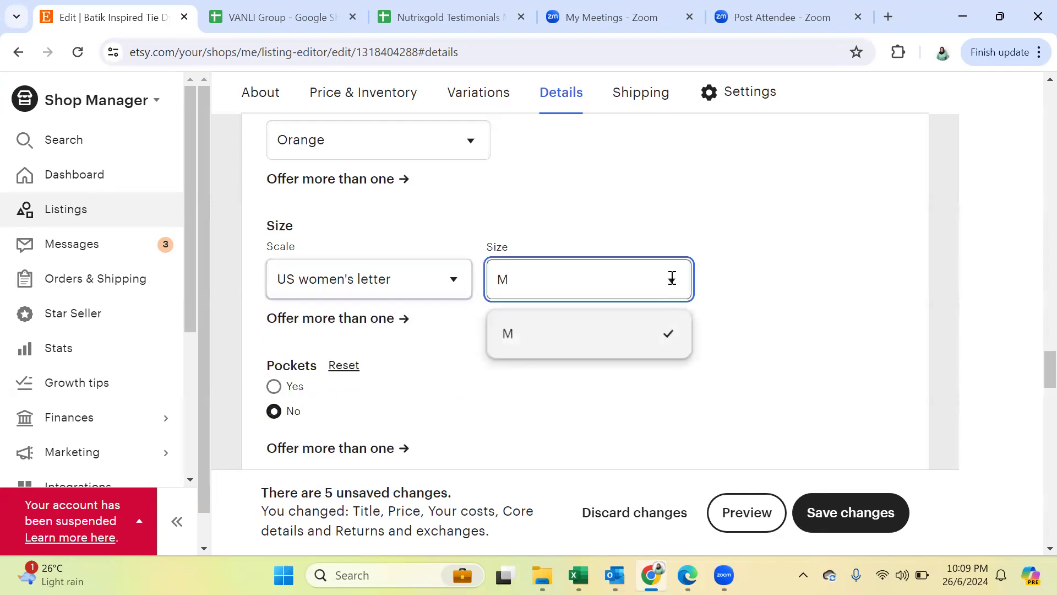
click(452, 289)
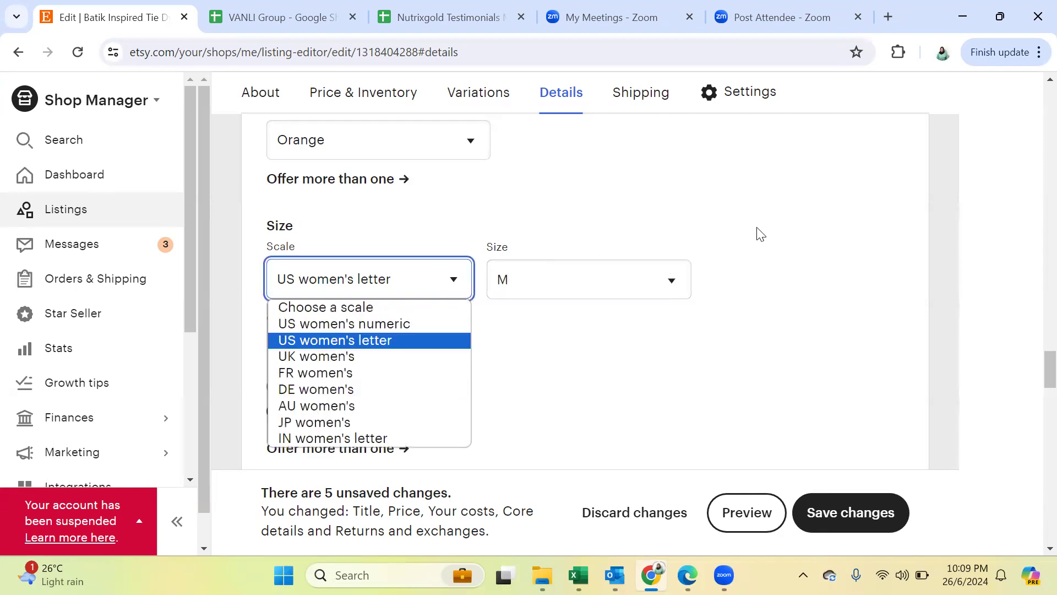
click(784, 234)
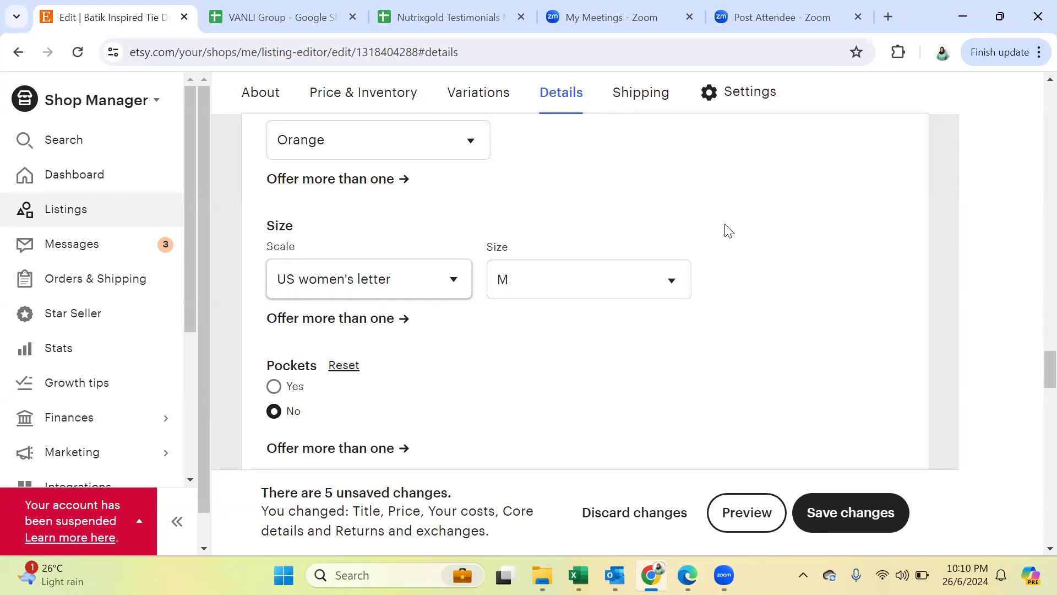
scroll(725, 228, down, 1)
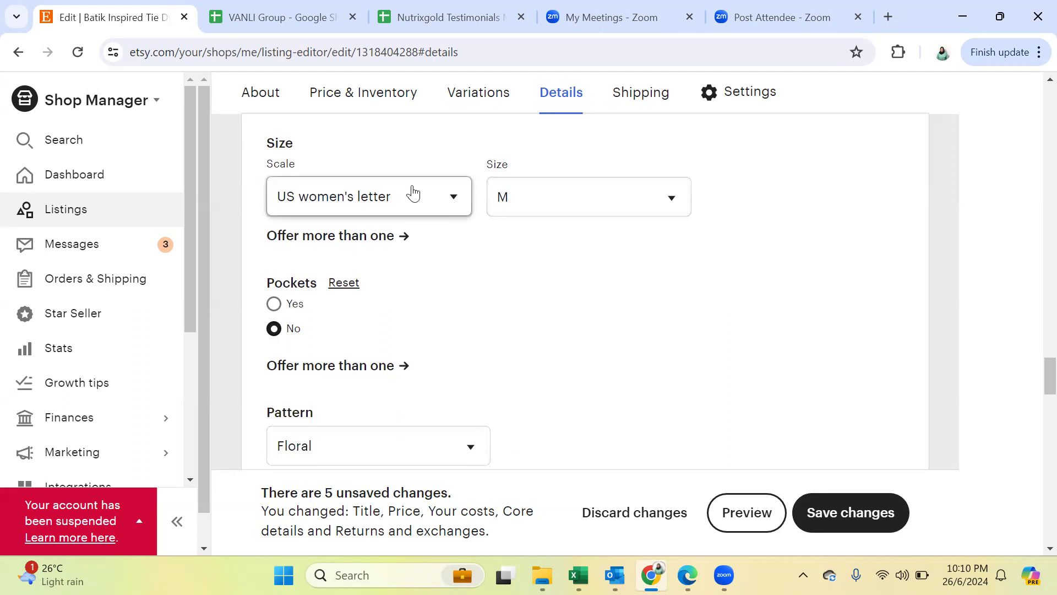
click(453, 203)
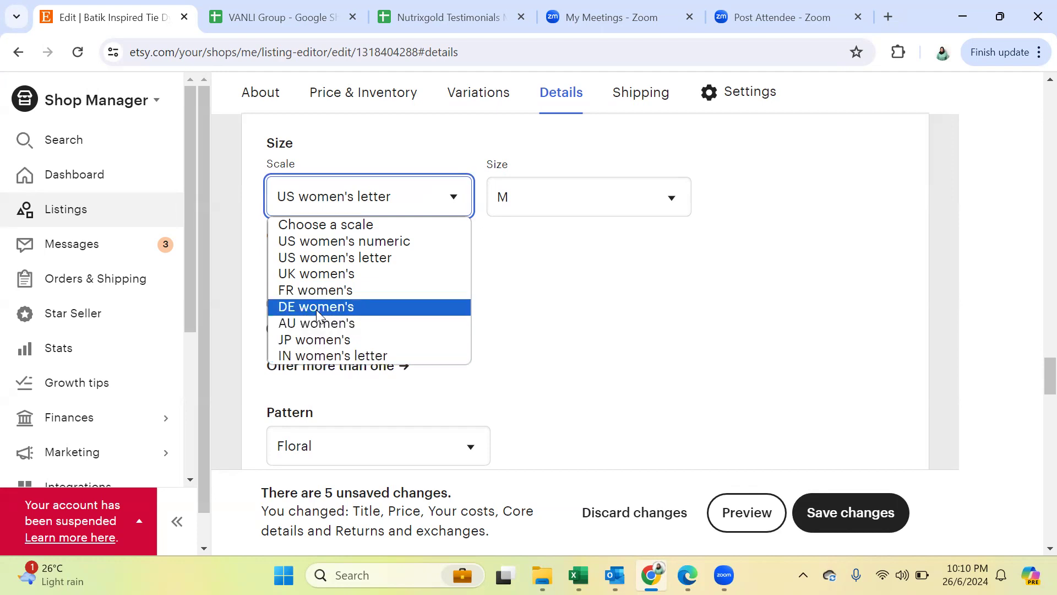
click(554, 313)
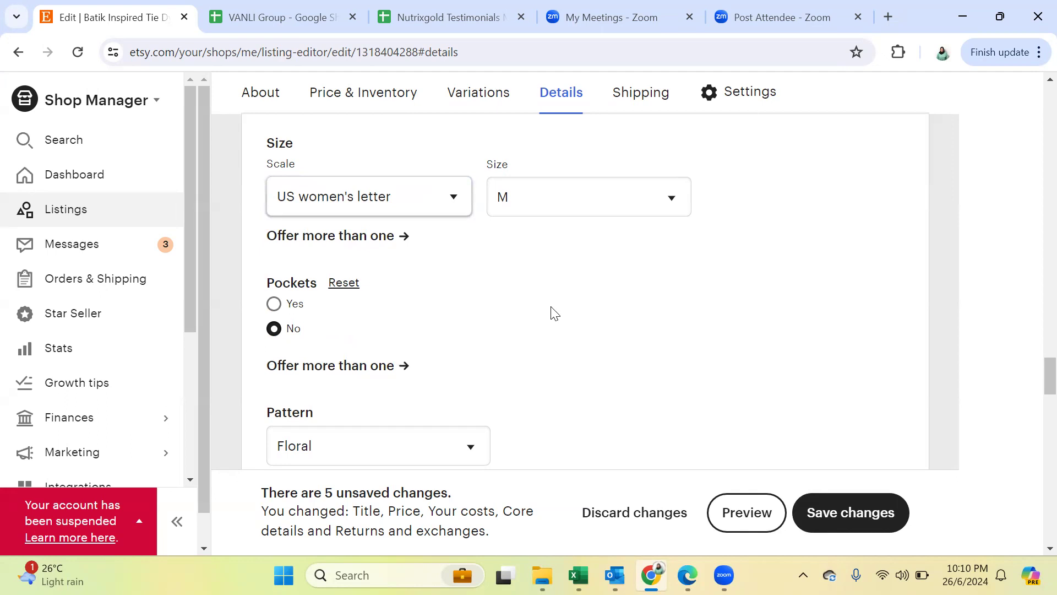
Step: Inspect the listing's Pockets attribute and highlight its heading
scroll(554, 312, down, 3)
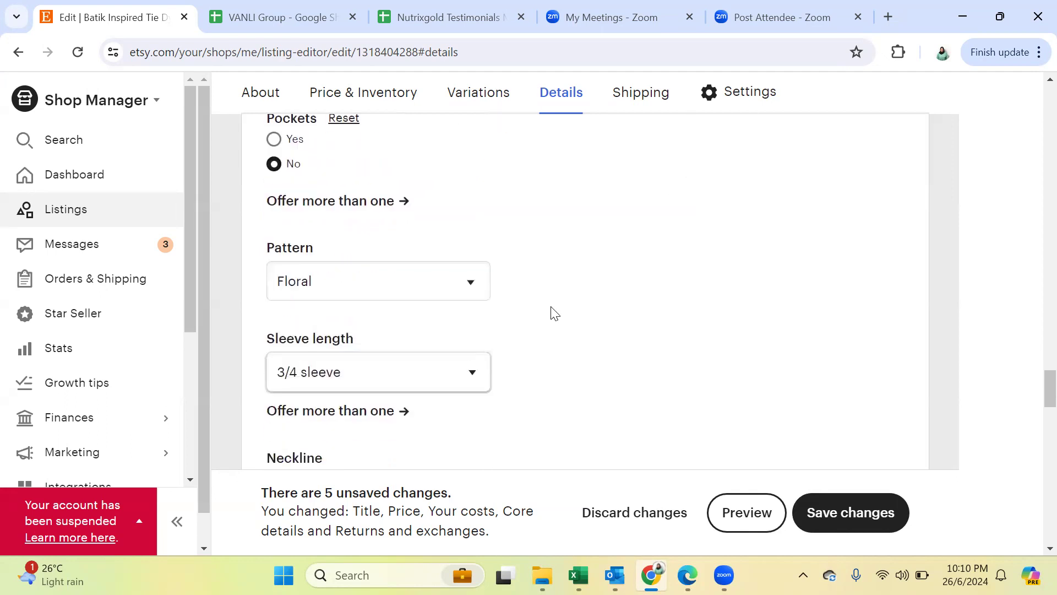
scroll(555, 313, up, 1)
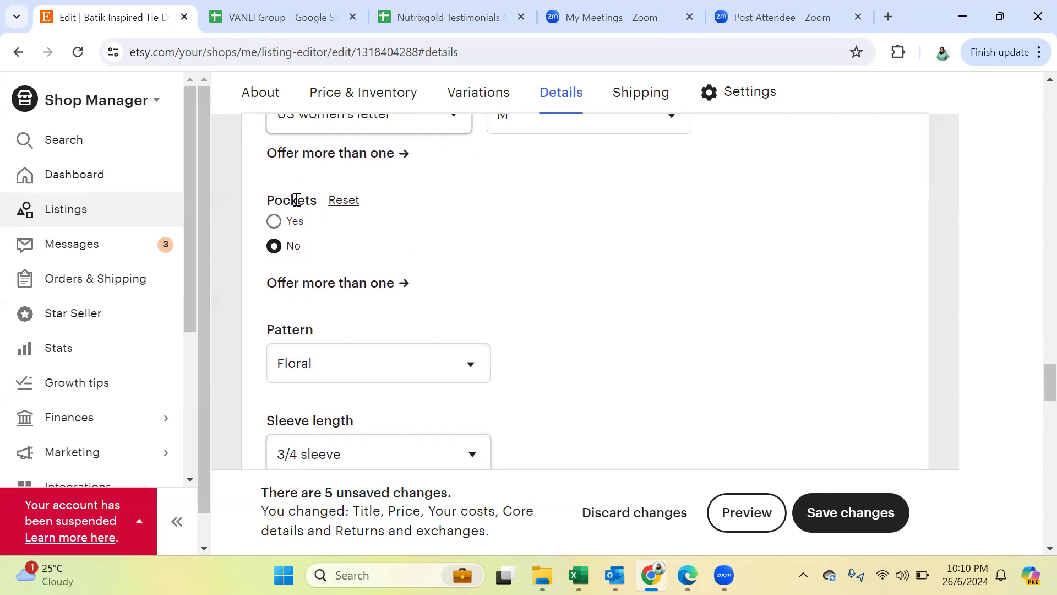
drag(318, 202, 266, 200)
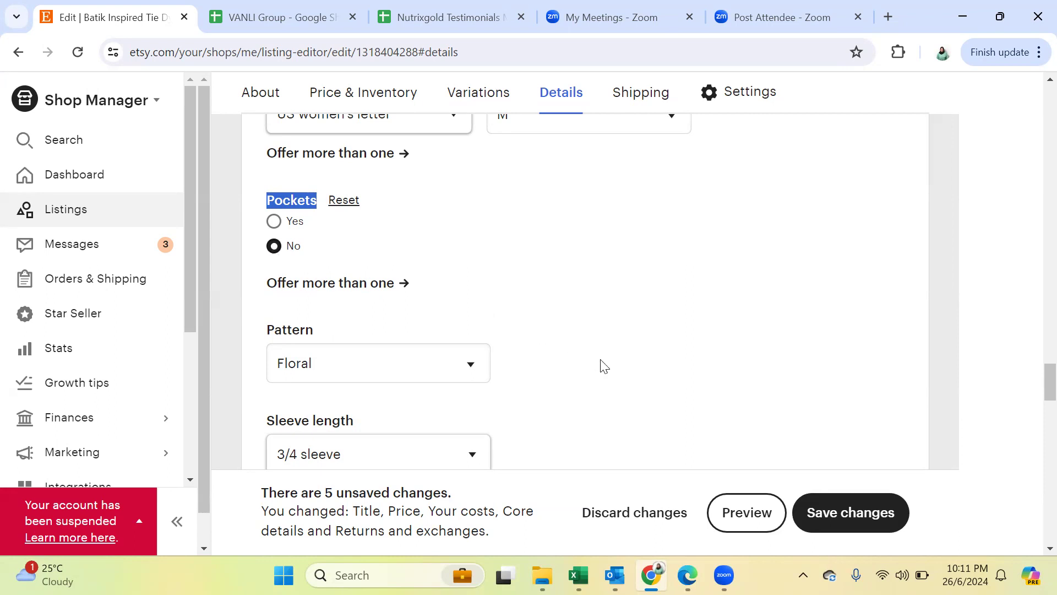
Step: Examine the choices offered for the listing's Pattern attribute, keeping Floral selected
scroll(604, 366, down, 3)
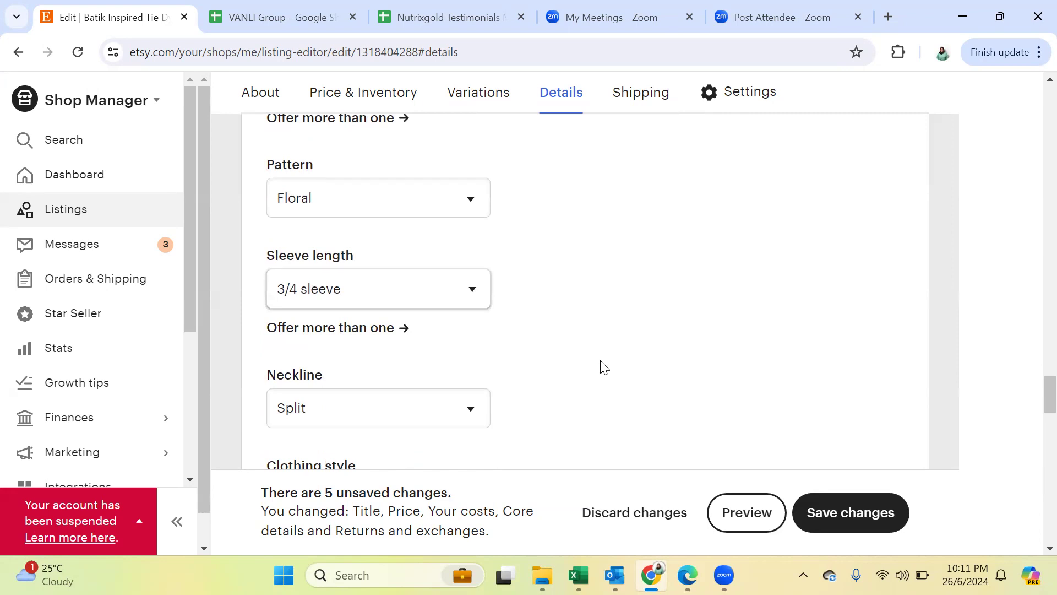
click(471, 200)
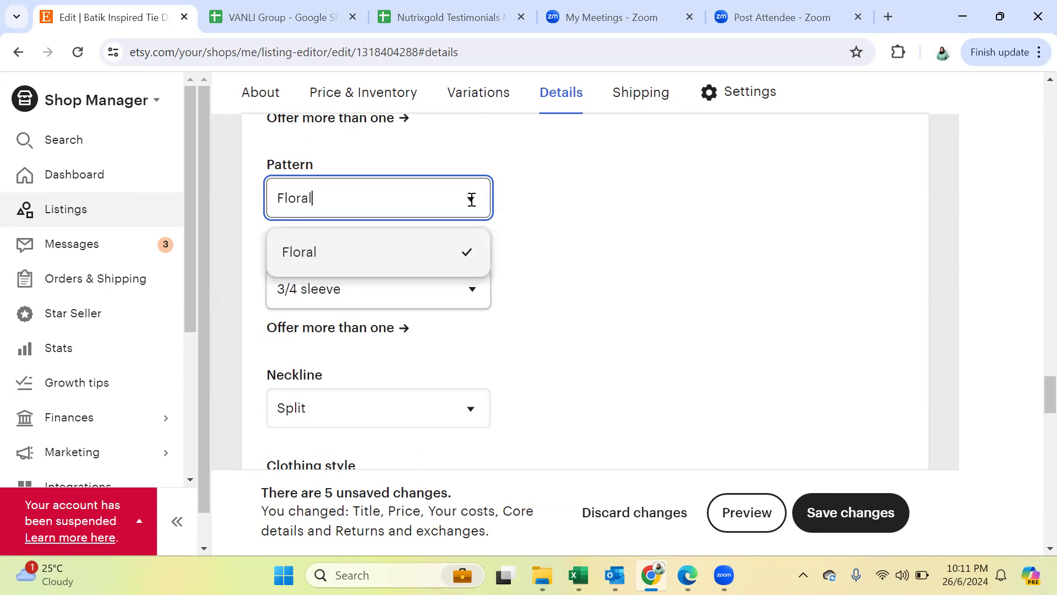
click(429, 259)
click(479, 195)
click(608, 255)
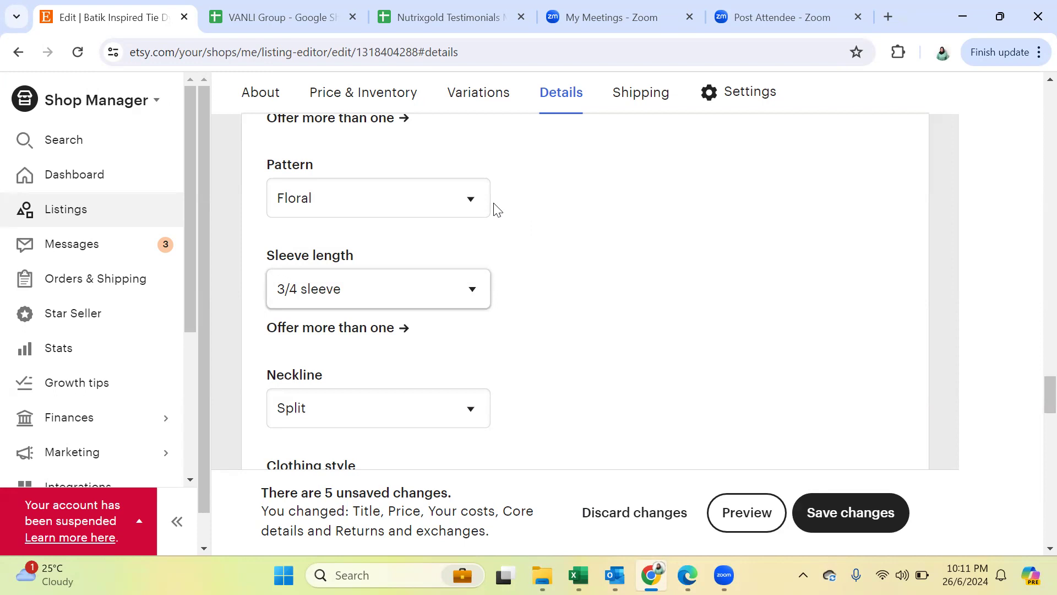
click(474, 201)
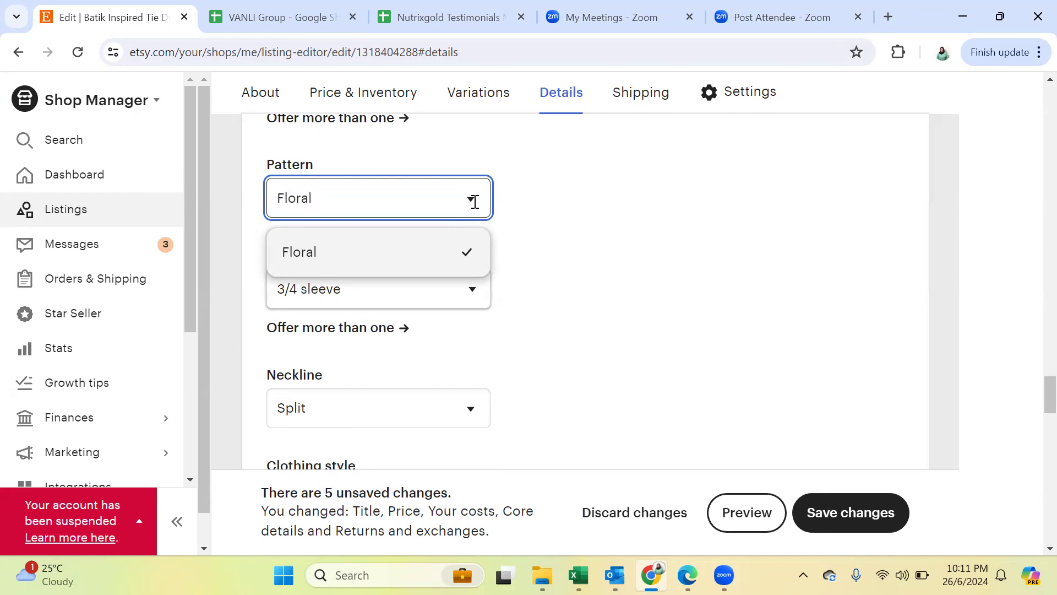
click(558, 203)
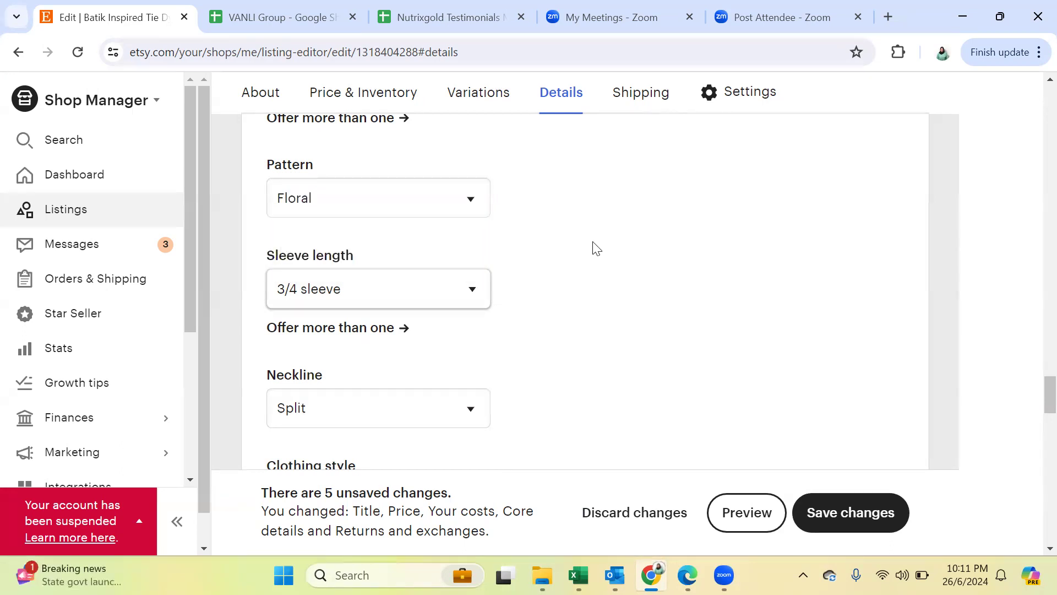
Step: Review the available options for the Sleeve length and Neckline attributes without choosing different ones
scroll(597, 247, down, 1)
click(476, 211)
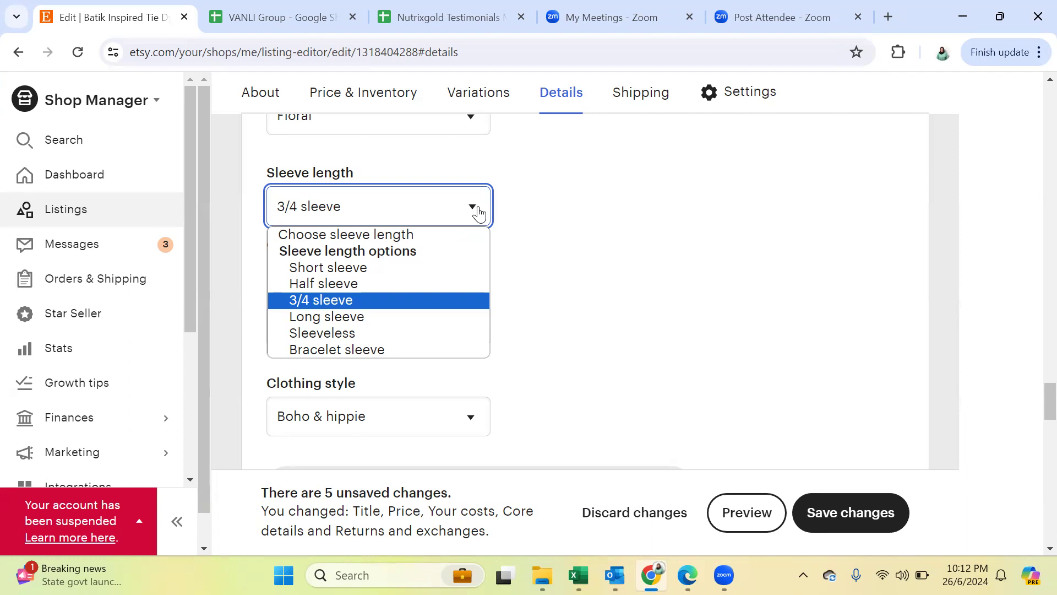
click(599, 258)
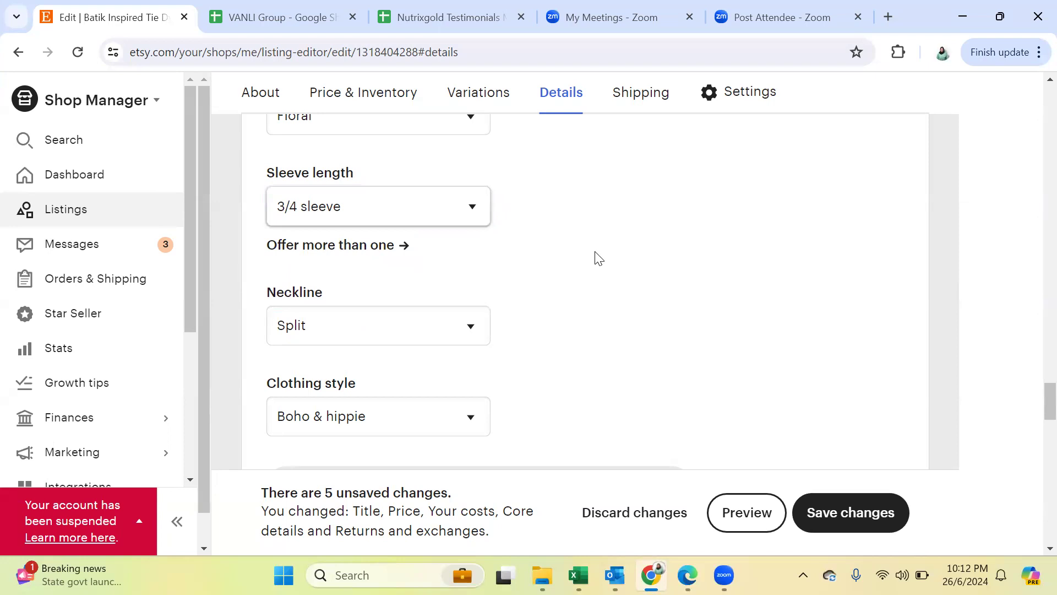
scroll(599, 258, down, 3)
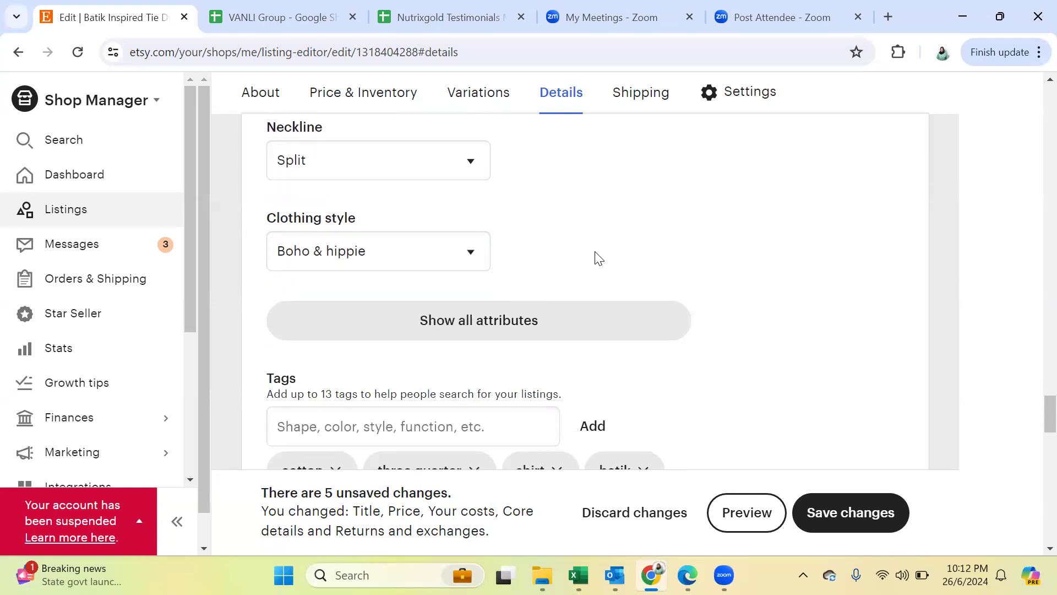
click(472, 159)
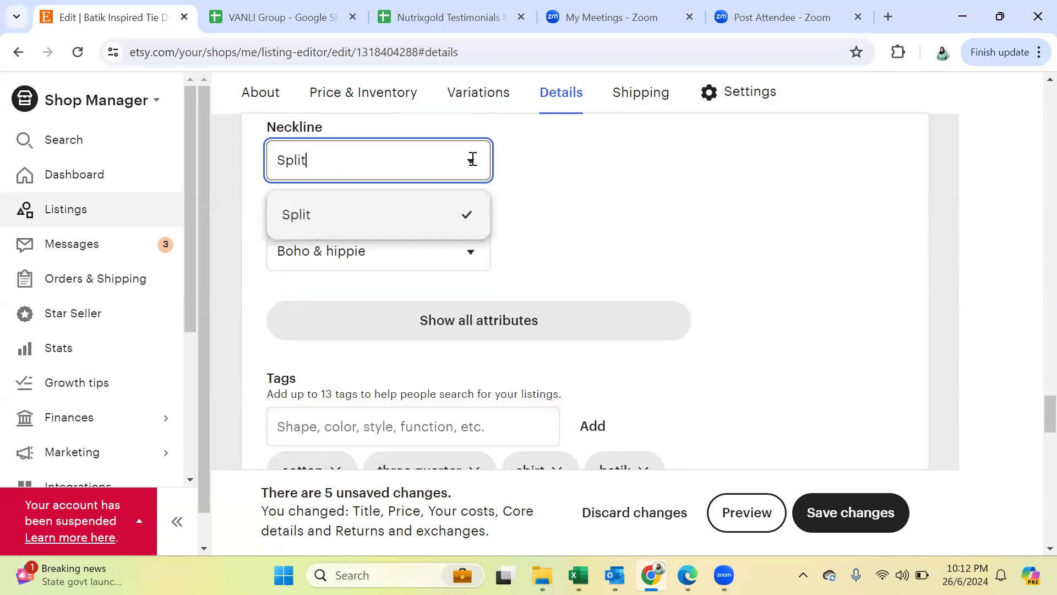
click(522, 181)
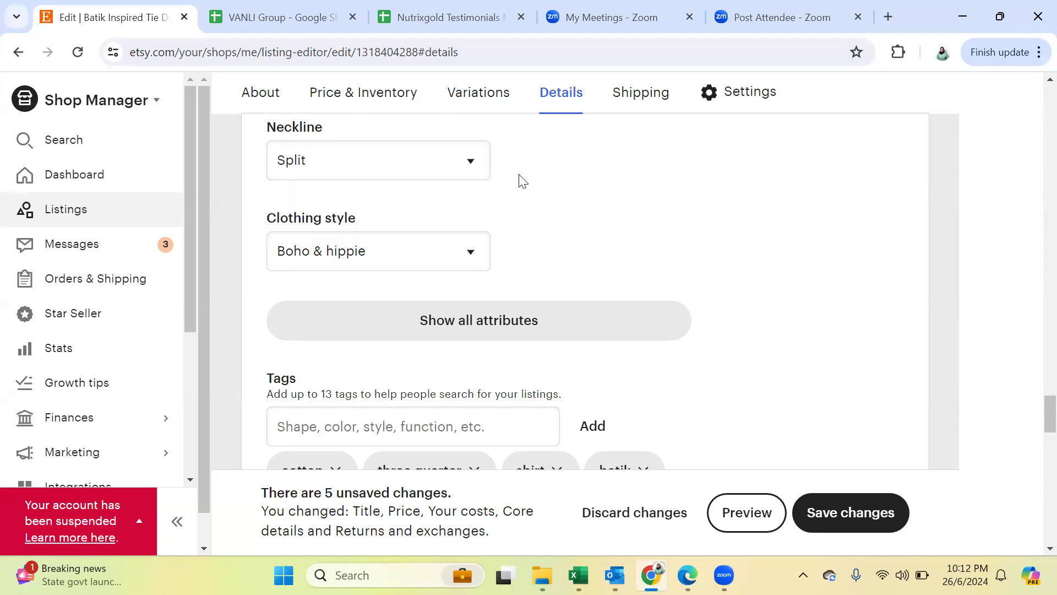
click(469, 160)
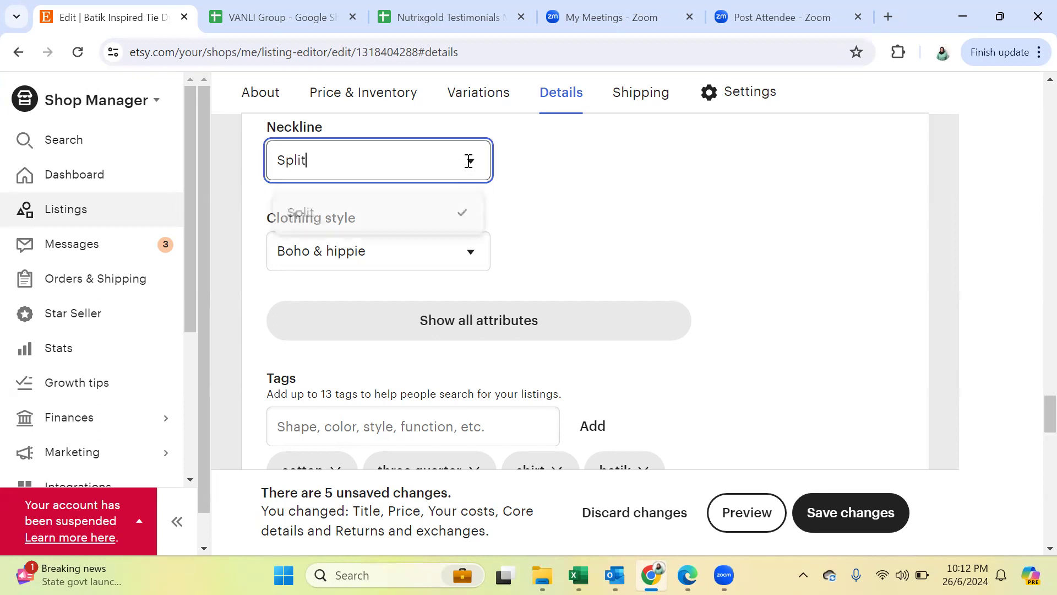
click(588, 204)
Step: Check the options offered for the Clothing style attribute and leave the list without changing it
scroll(526, 243, down, 1)
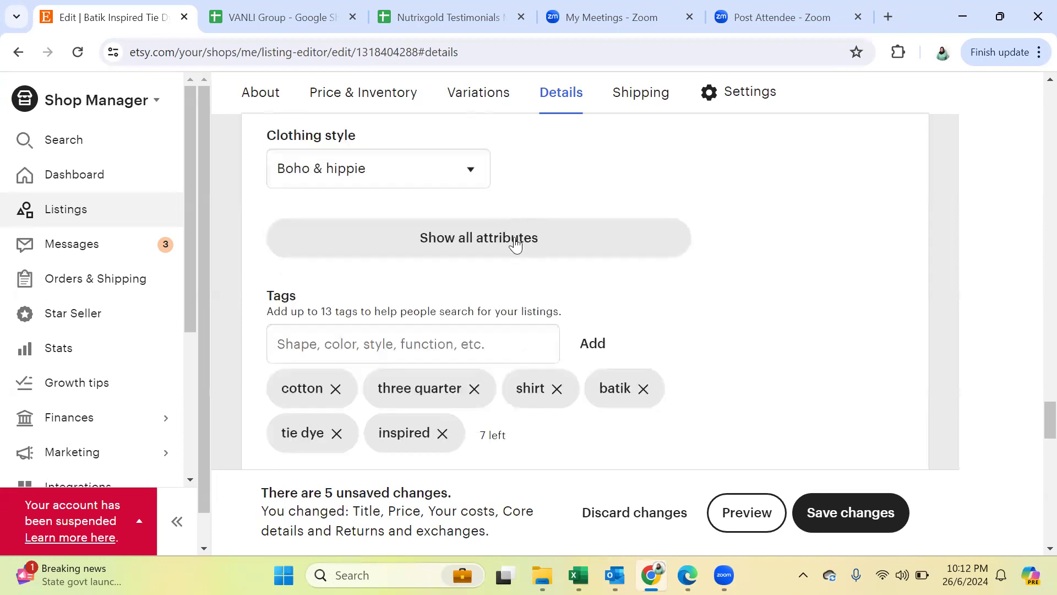
click(468, 170)
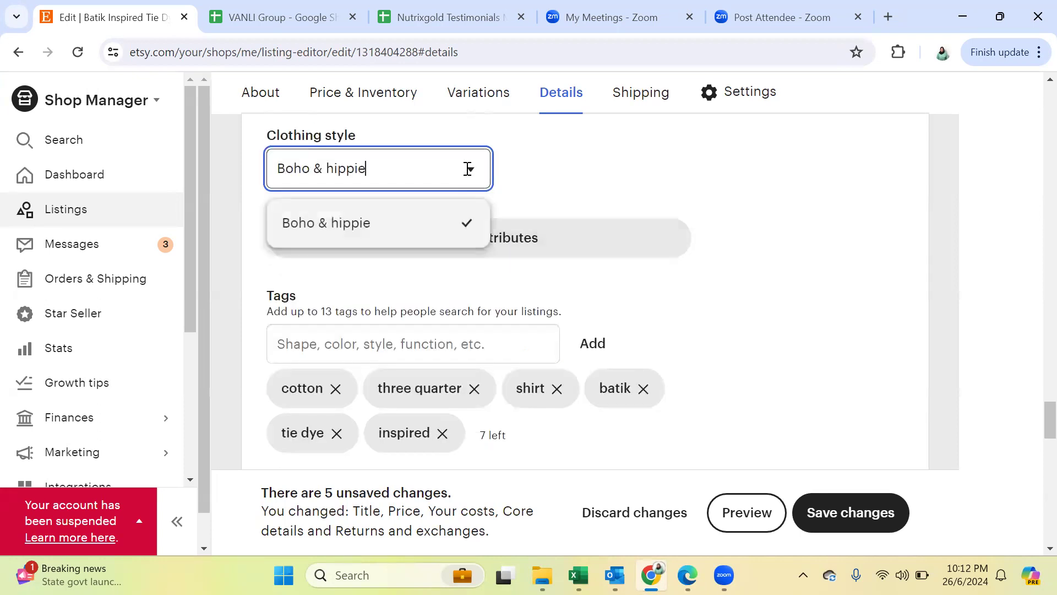
click(607, 163)
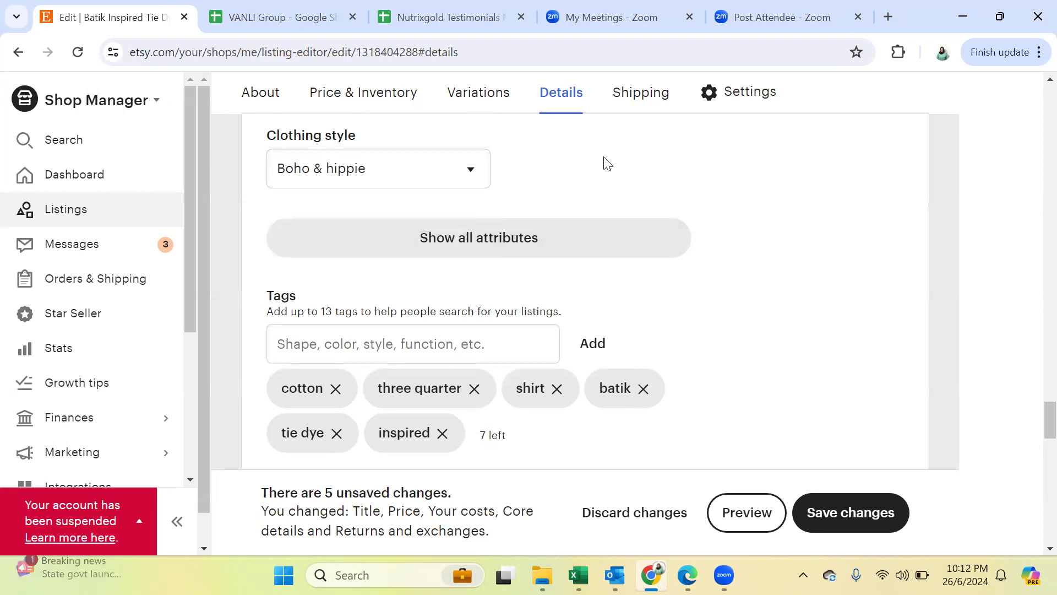
Step: Expand the listing's full attribute list and look through the additional fields from Sustainability to Holiday
scroll(616, 198, up, 1)
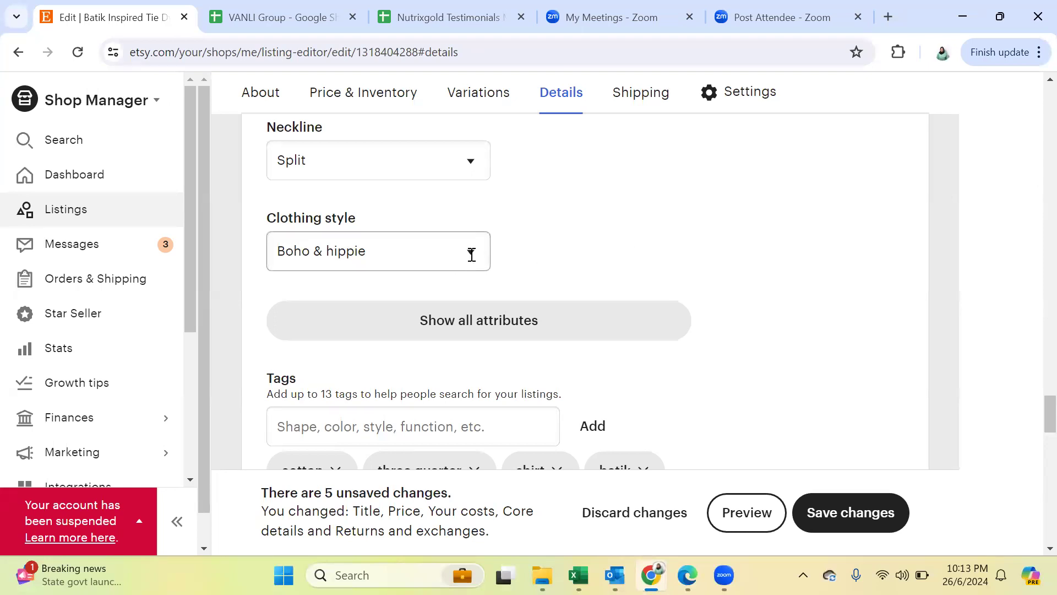
click(455, 326)
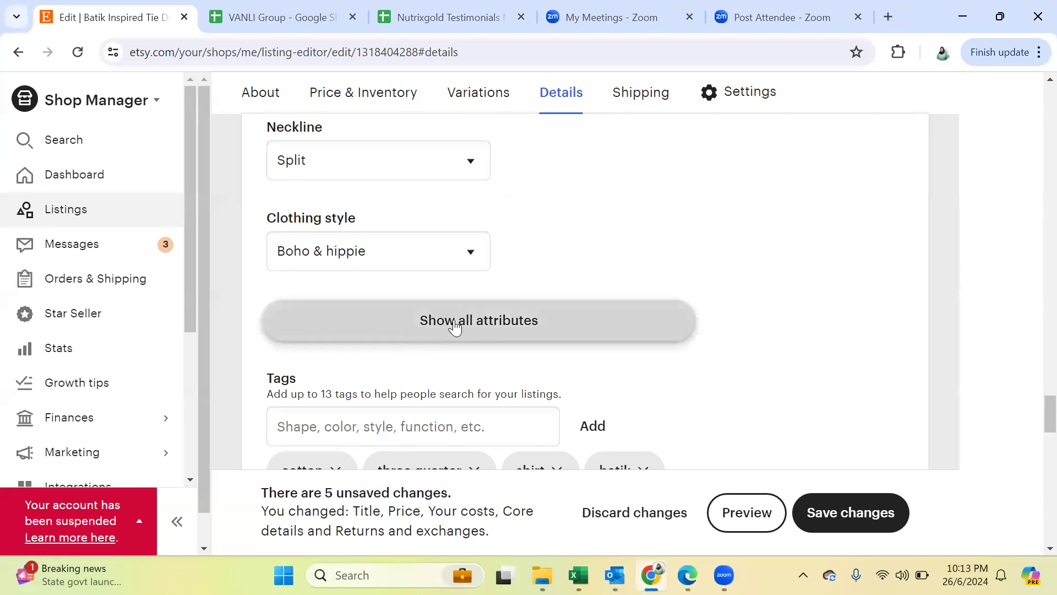
scroll(526, 362, down, 3)
scroll(529, 361, up, 3)
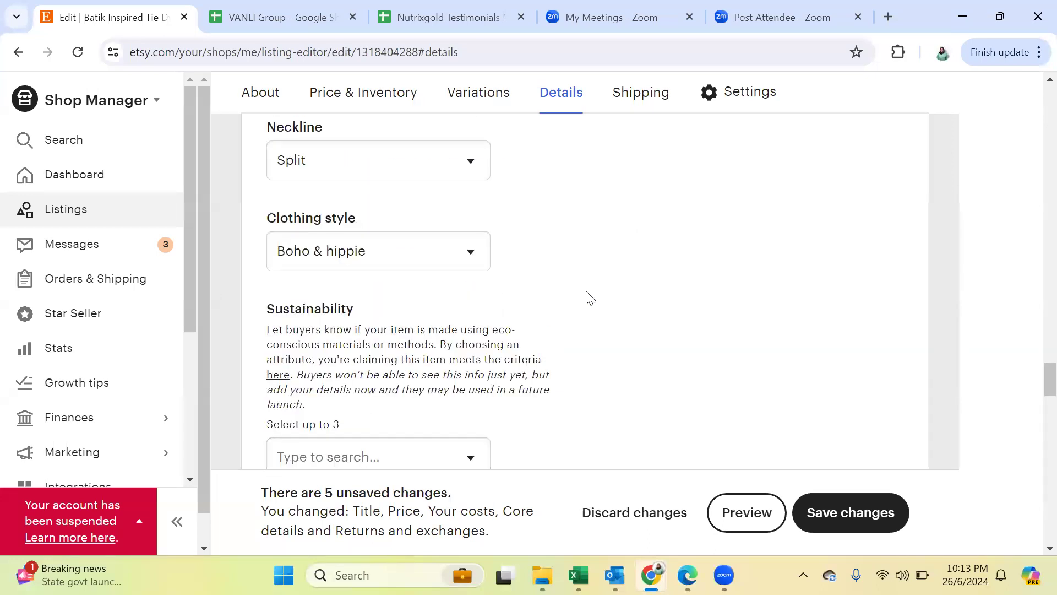
scroll(590, 298, down, 8)
scroll(591, 300, down, 3)
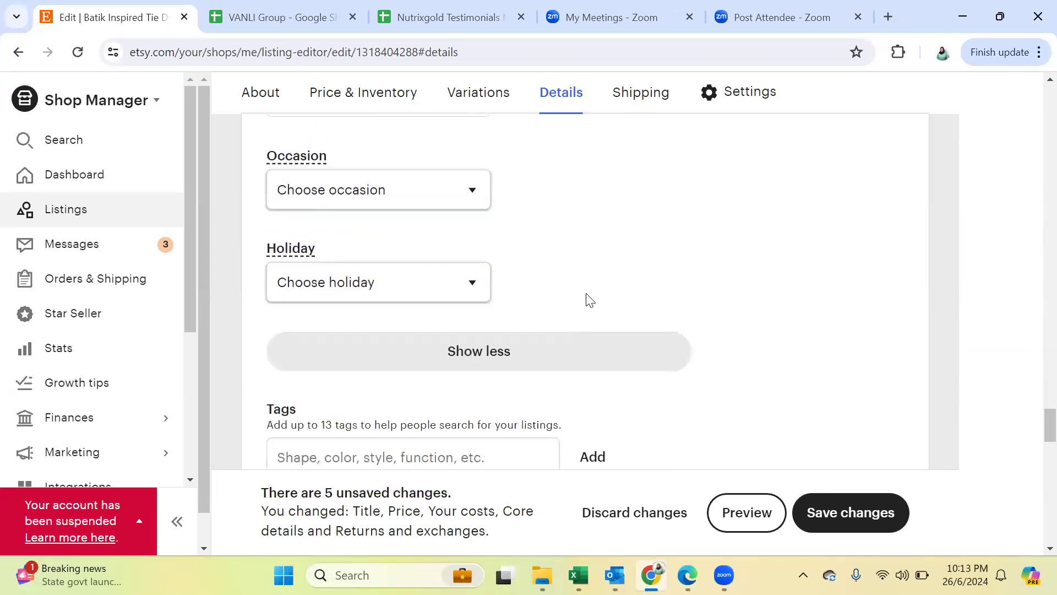
scroll(590, 300, up, 8)
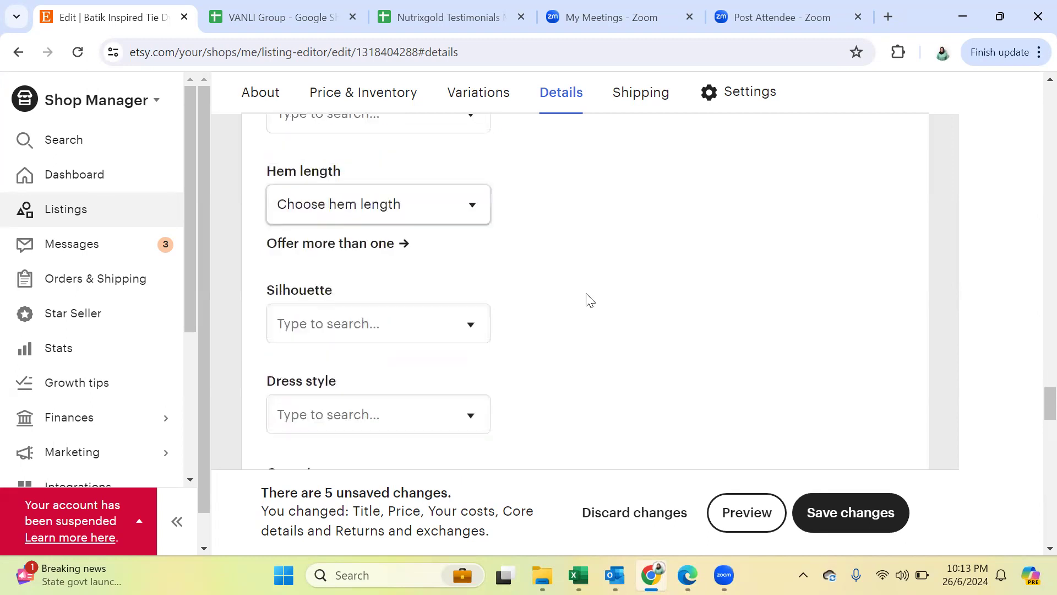
scroll(590, 300, up, 3)
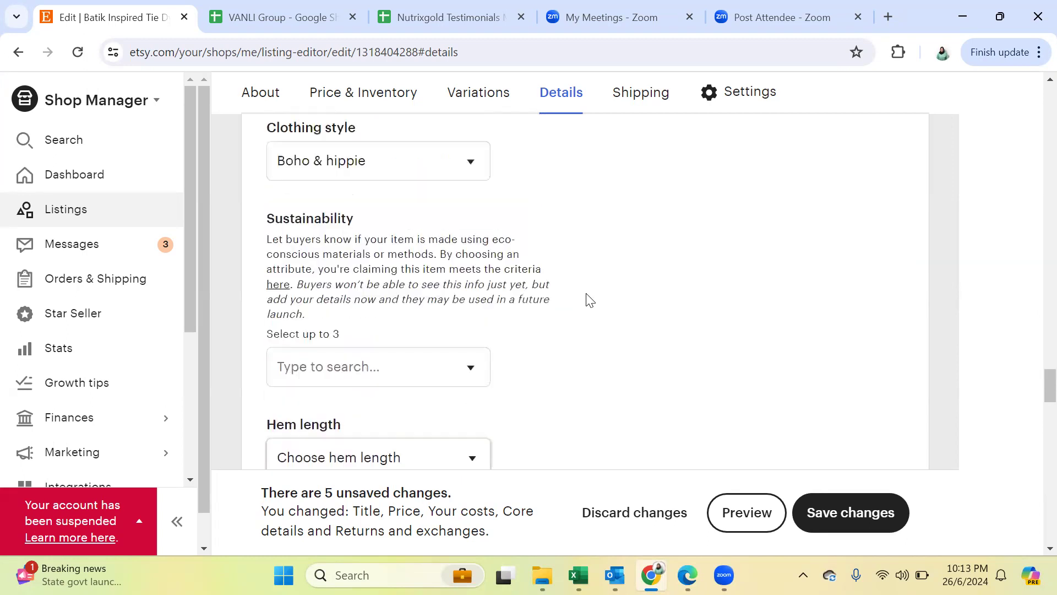
scroll(590, 302, down, 3)
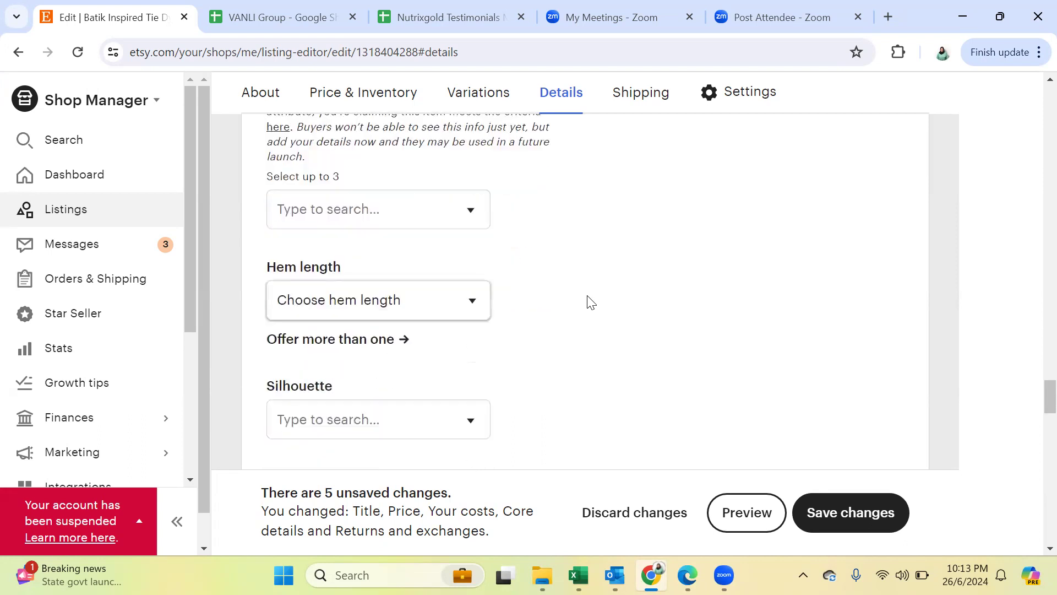
Step: Examine the options for the Sustainability and Hem length attributes without selecting any
click(470, 209)
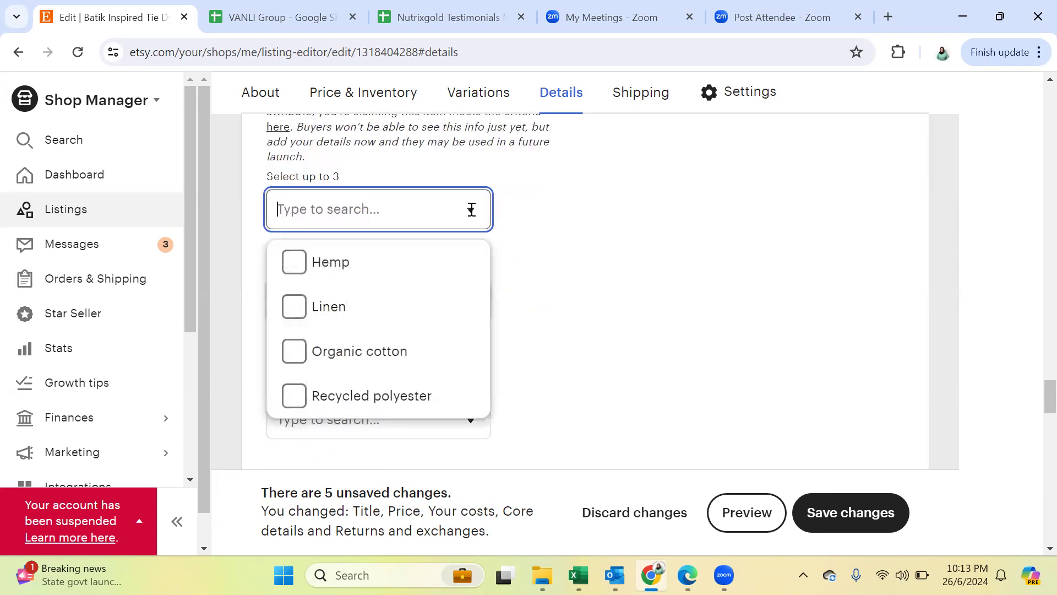
click(582, 229)
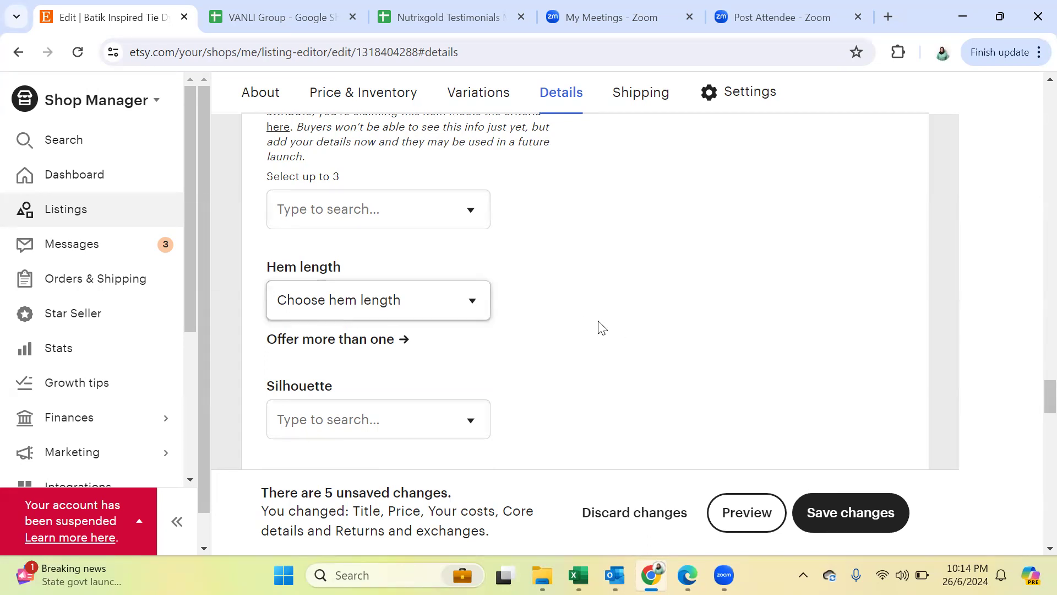
scroll(597, 325, down, 1)
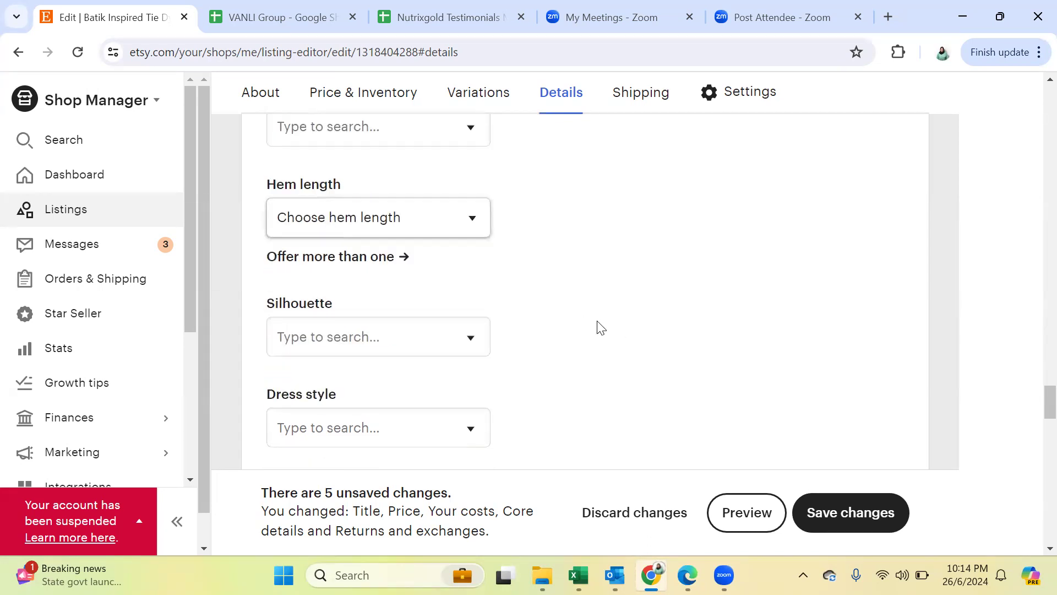
click(472, 225)
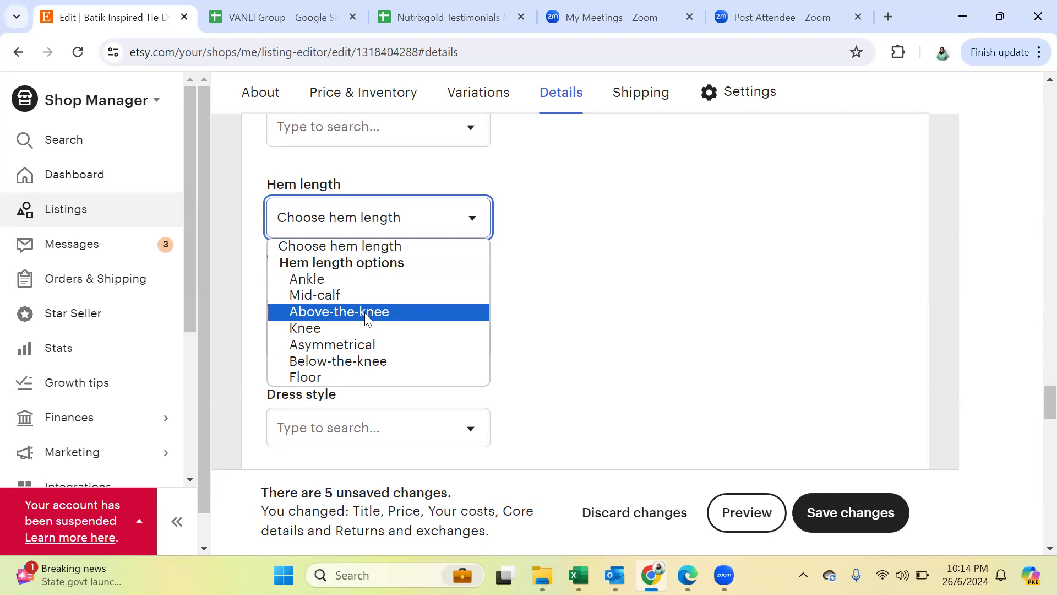
click(631, 314)
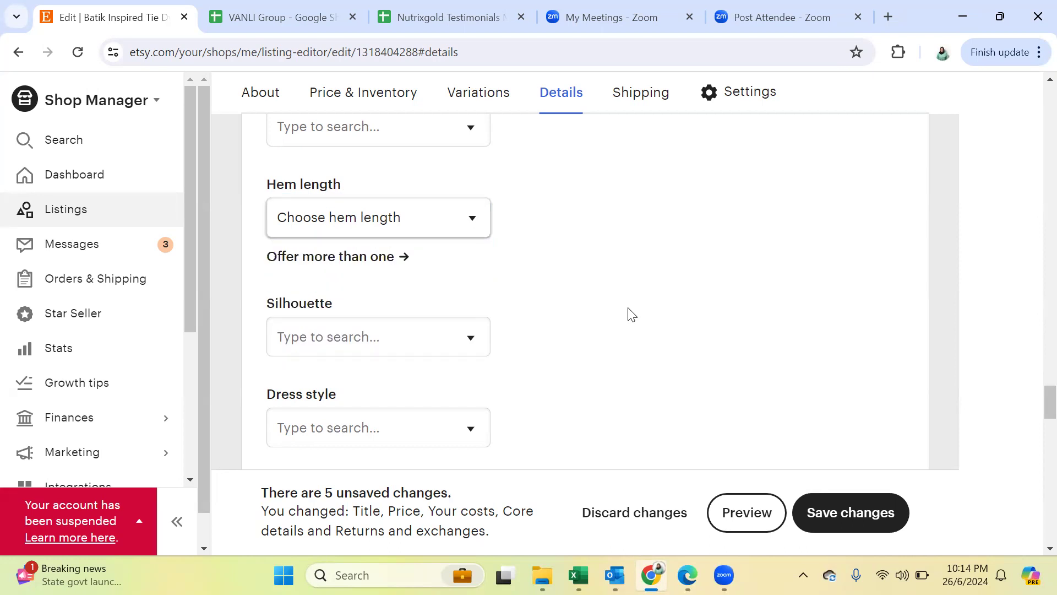
Step: Browse the options for the Silhouette and Dress style attributes, leaving both fields empty
scroll(632, 314, down, 3)
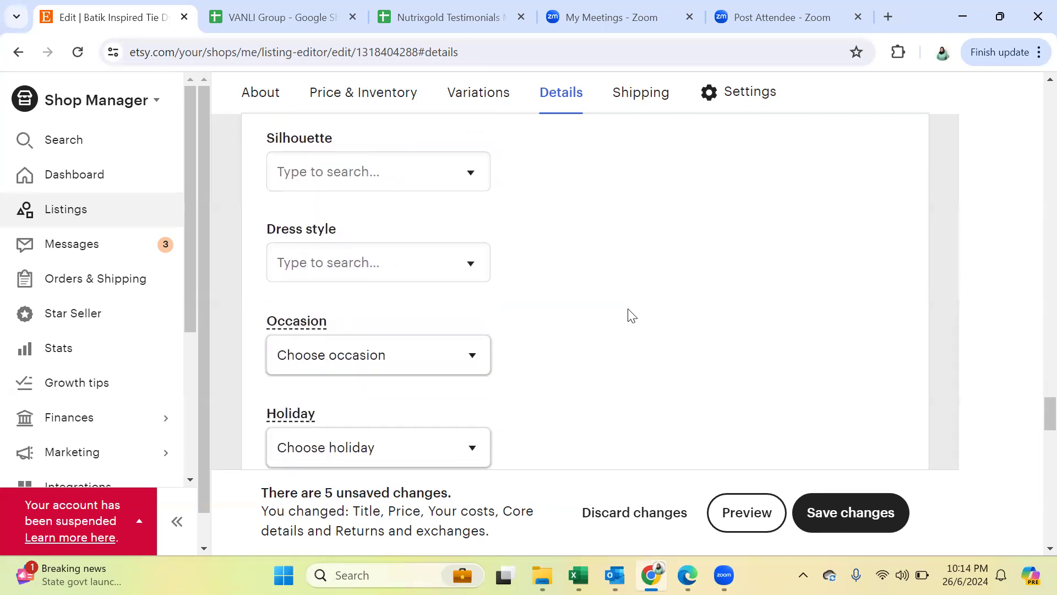
click(471, 174)
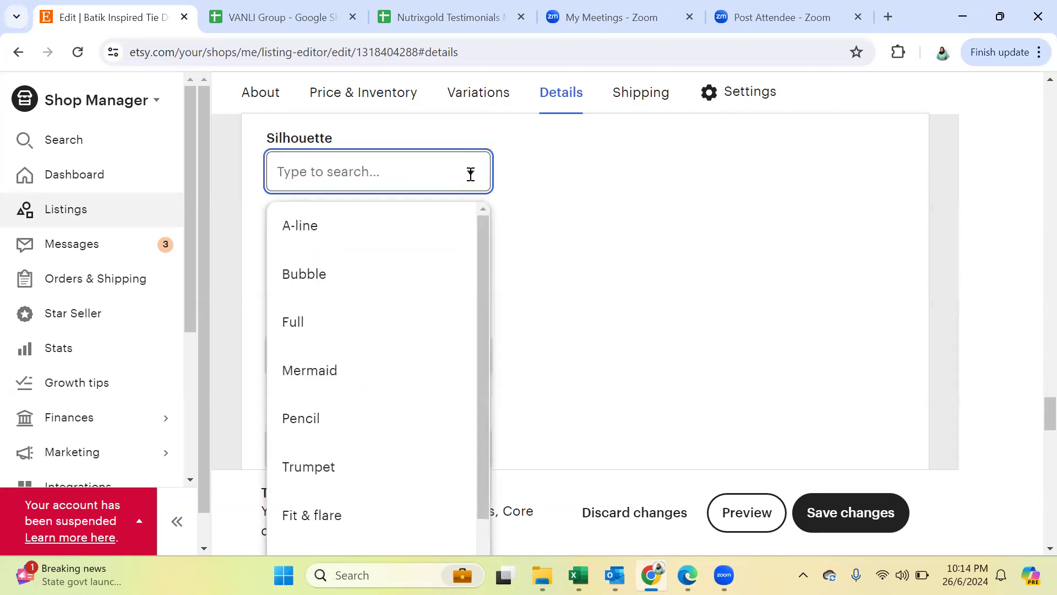
click(517, 237)
click(471, 260)
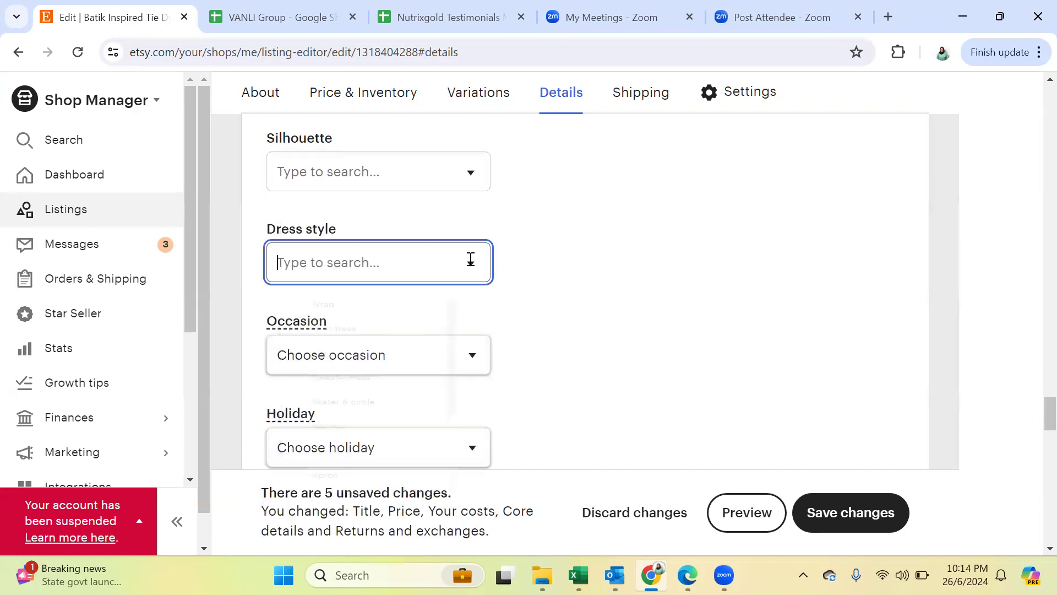
scroll(324, 330, down, 2)
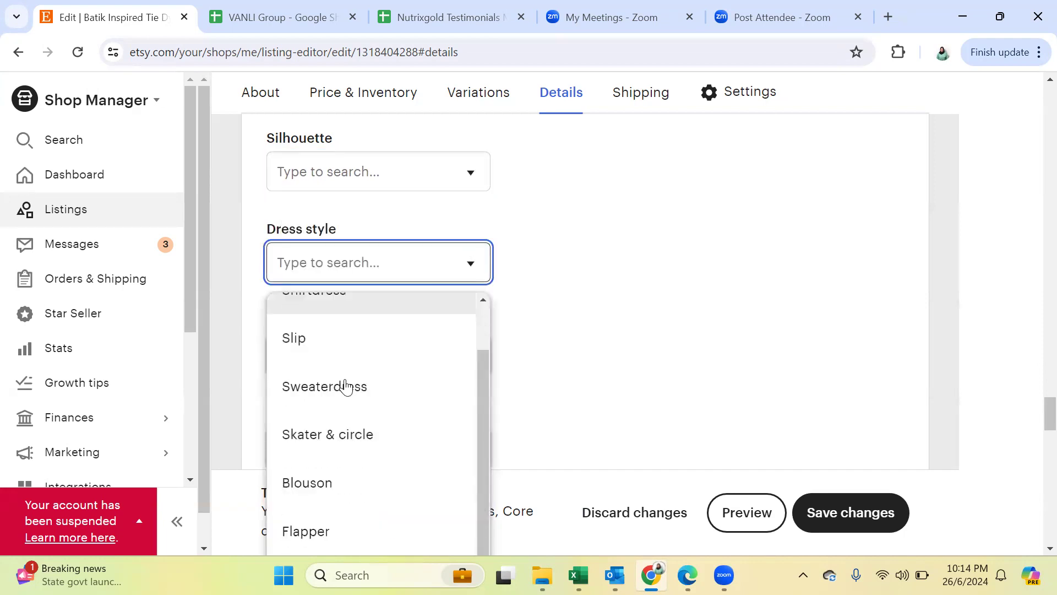
scroll(356, 447, down, 3)
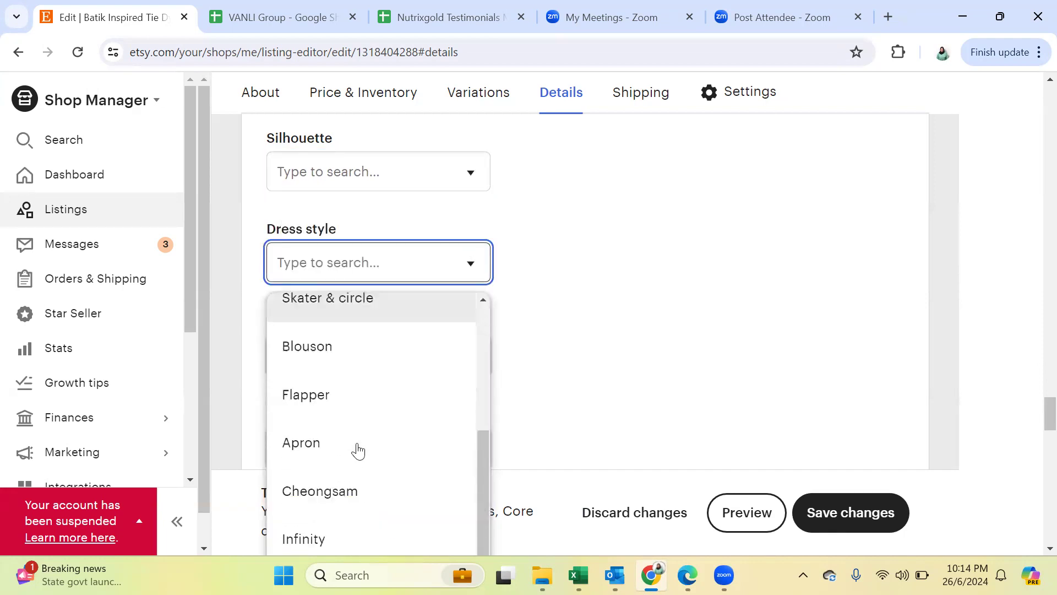
click(607, 388)
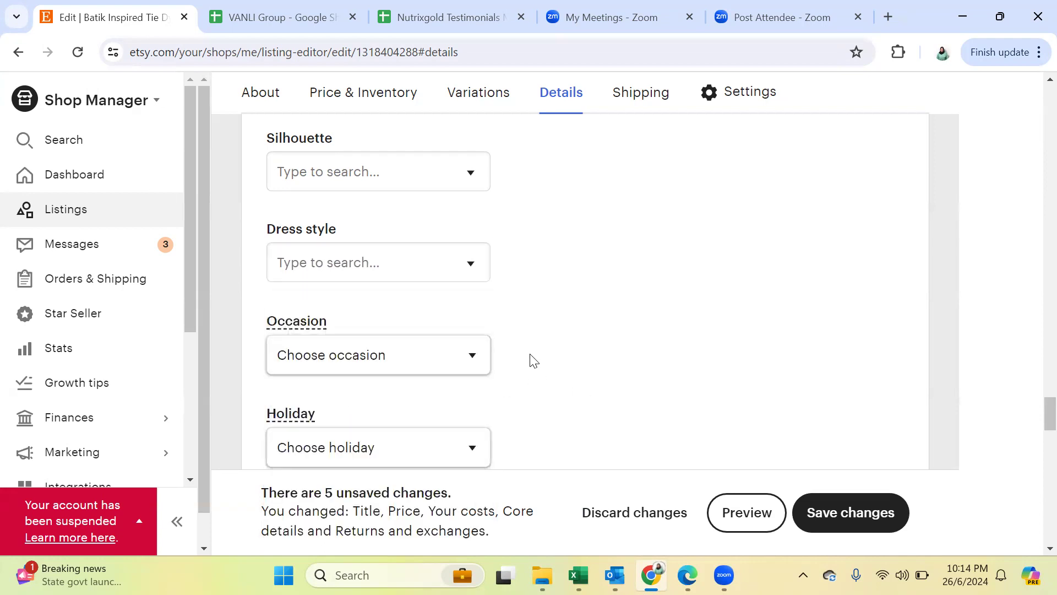
Step: Collapse the expanded attribute list so that only the main attributes of the listing are shown
scroll(532, 361, down, 1)
scroll(532, 359, down, 2)
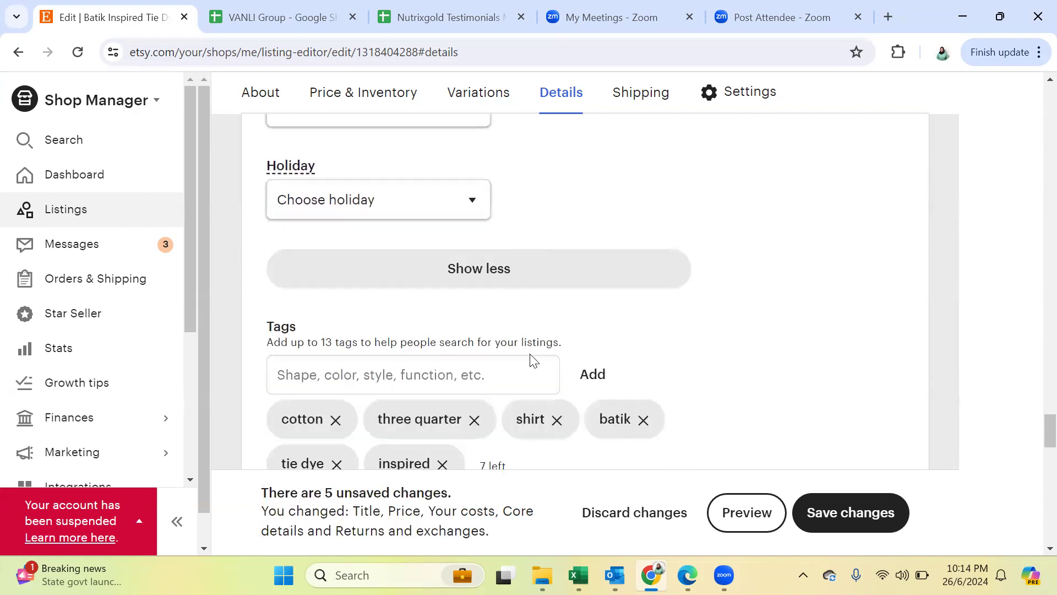
click(501, 271)
scroll(659, 323, up, 3)
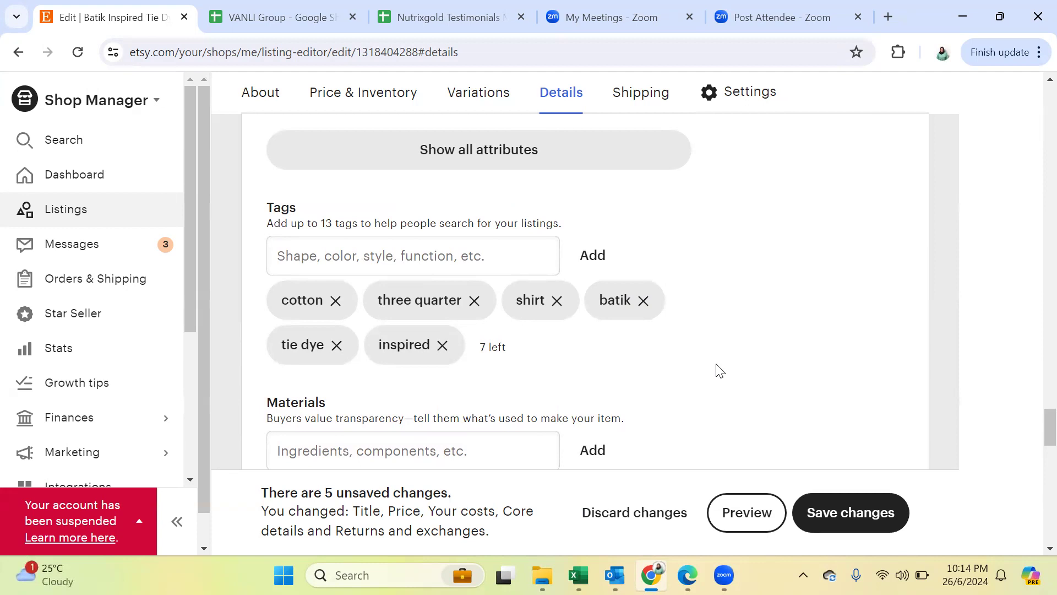
scroll(444, 210, up, 3)
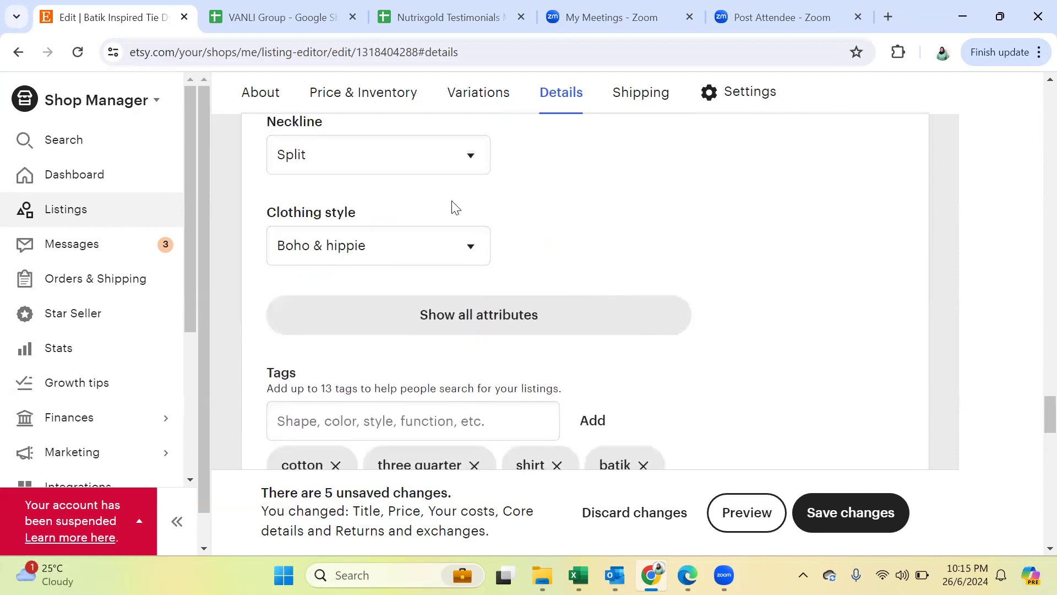
scroll(456, 208, up, 3)
Step: Look through the remaining listing sections, from Tags and Materials to Shipping and the returns policy in Settings
scroll(457, 220, down, 4)
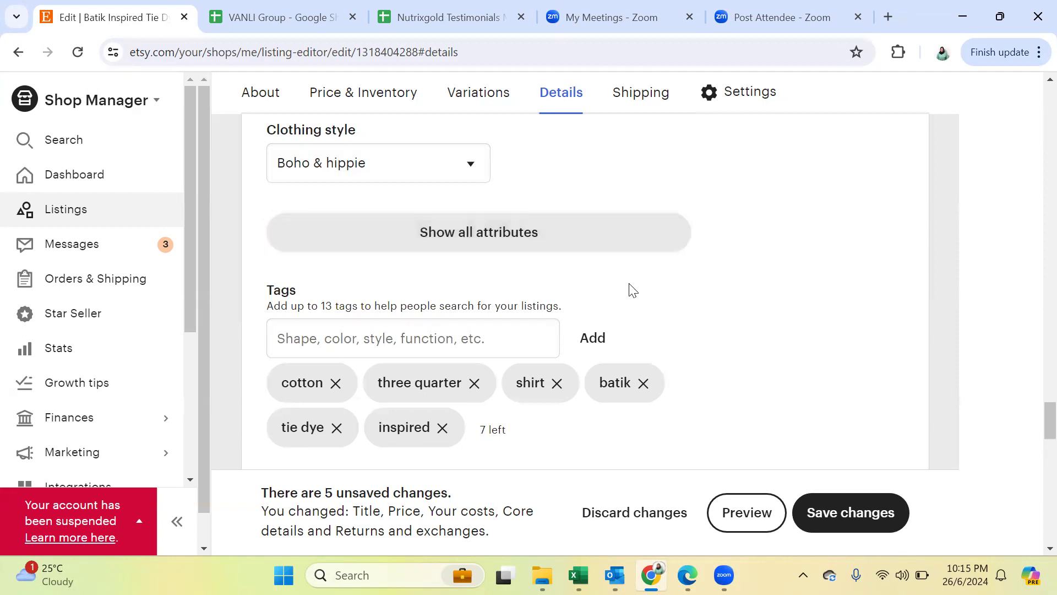
scroll(633, 295, down, 3)
scroll(635, 298, up, 3)
scroll(635, 298, down, 4)
scroll(636, 298, down, 4)
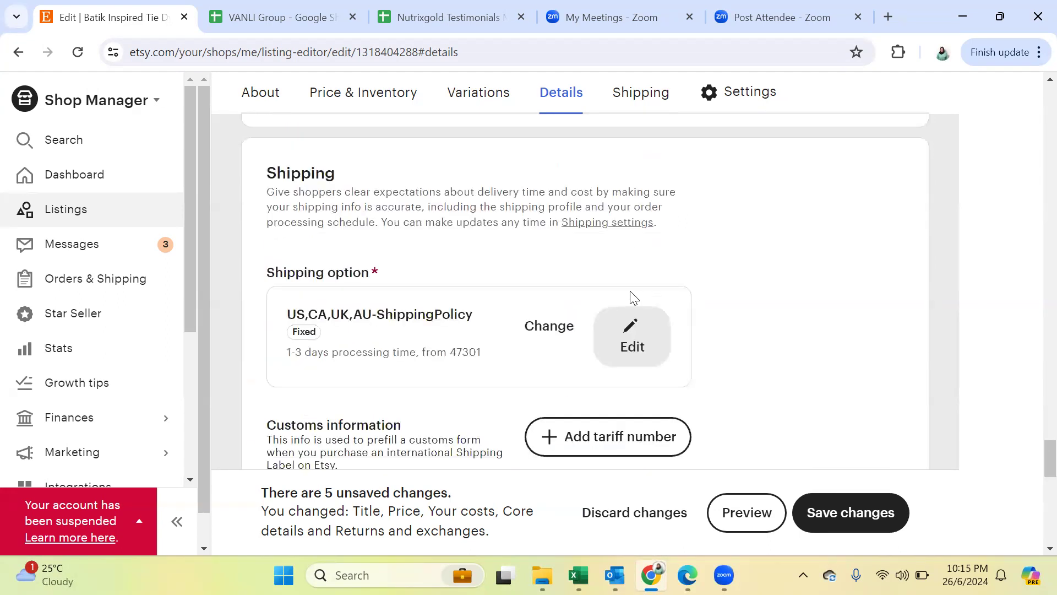
scroll(631, 298, down, 8)
scroll(633, 298, down, 4)
scroll(632, 297, up, 6)
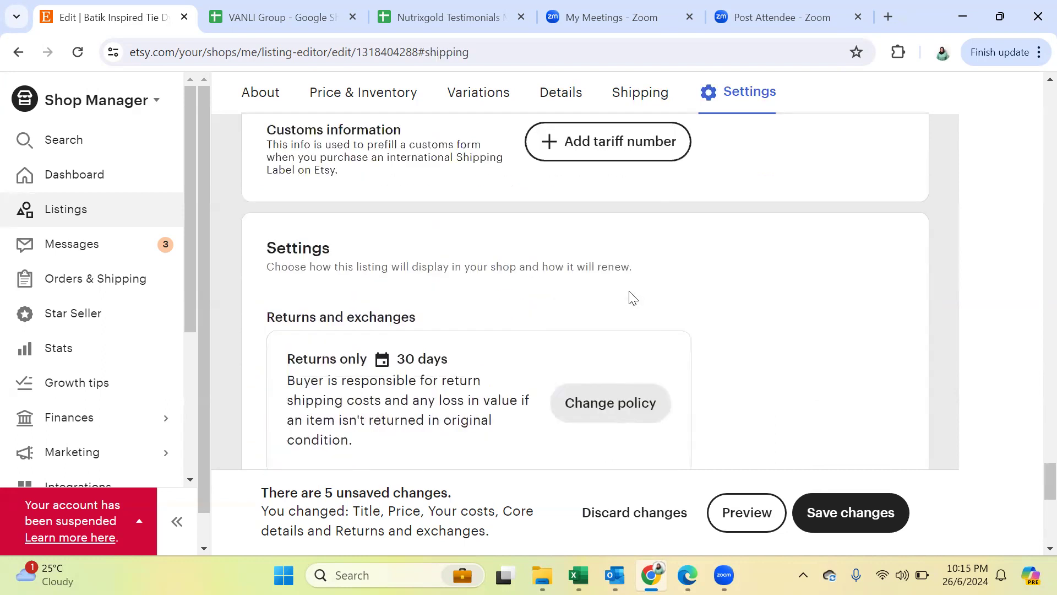
scroll(632, 298, up, 15)
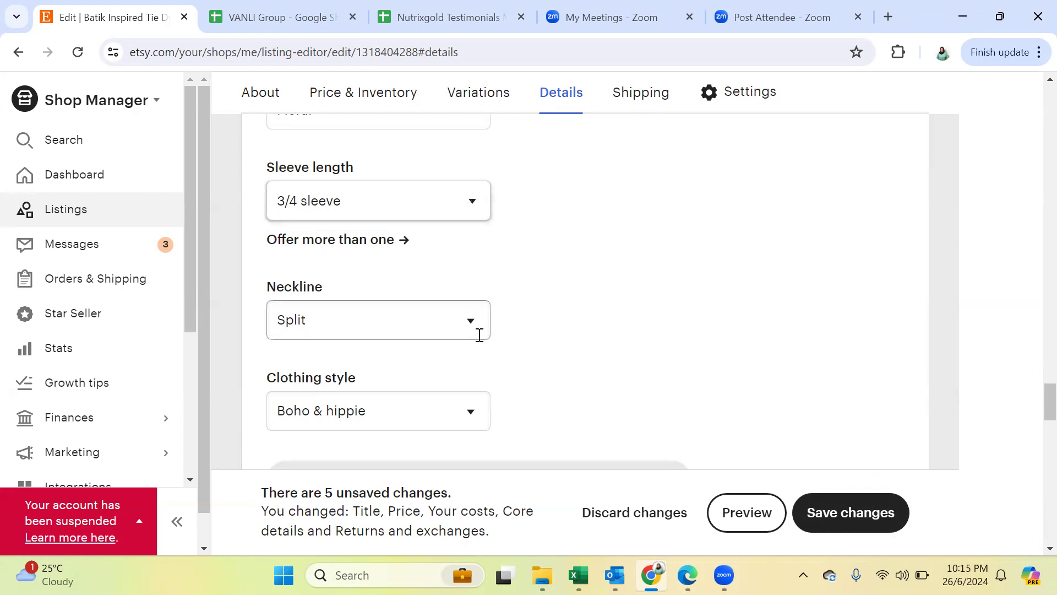
Step: Check the options offered for the Neckline attribute and leave the list without changing the selection
scroll(476, 335, down, 1)
scroll(476, 335, down, 3)
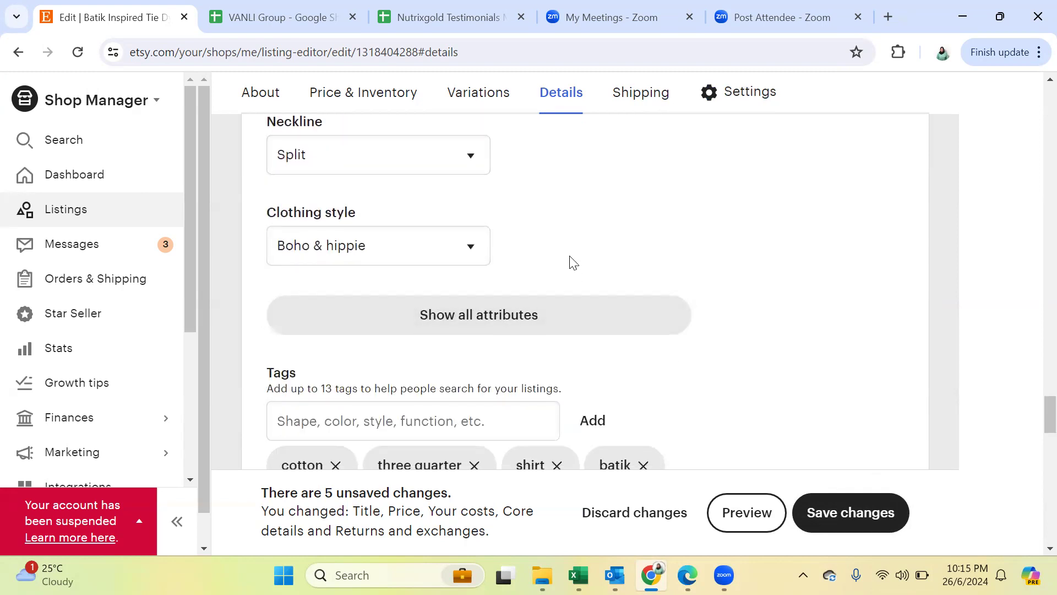
scroll(541, 266, up, 2)
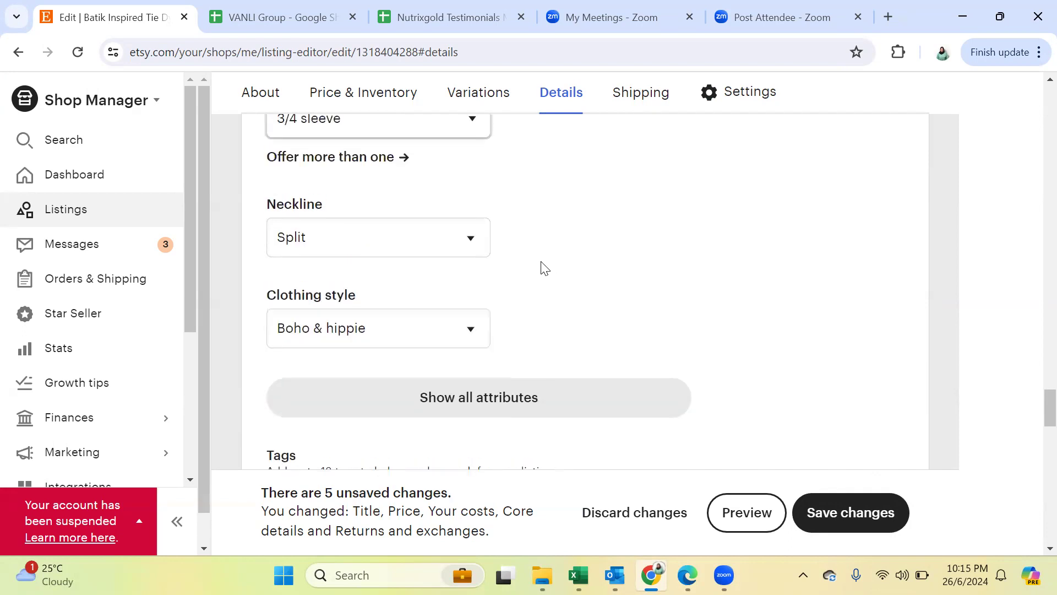
click(474, 234)
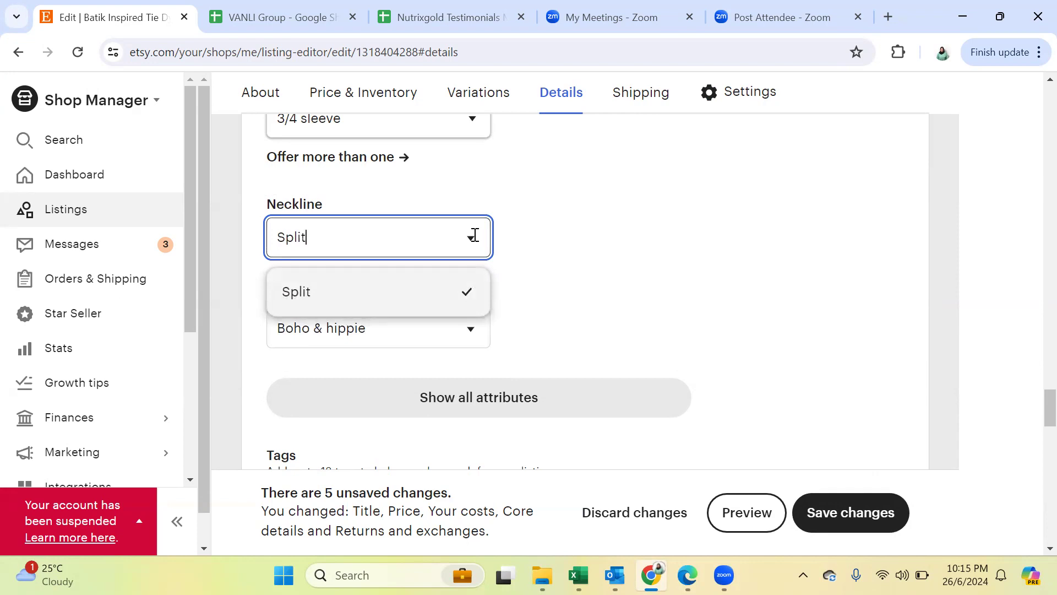
click(596, 253)
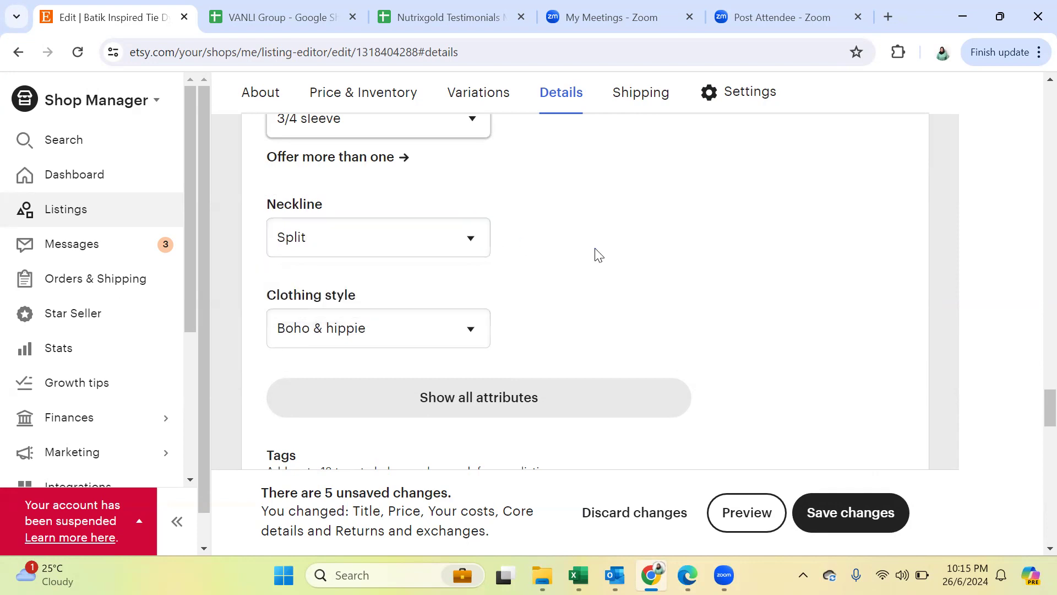
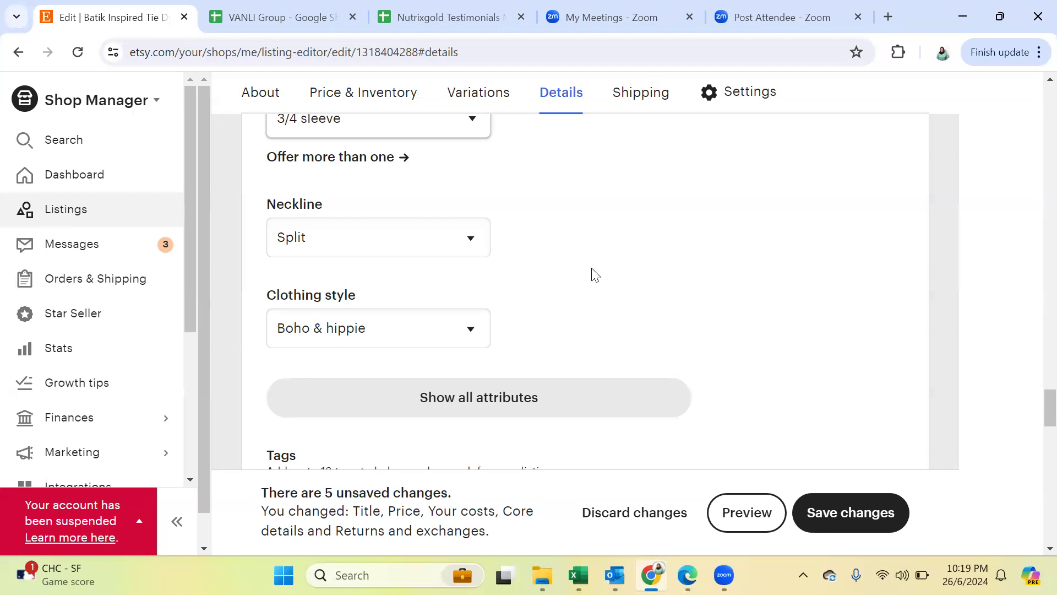
Step: Look over the listing's Tags and Materials fields and their existing entries
scroll(594, 276, down, 3)
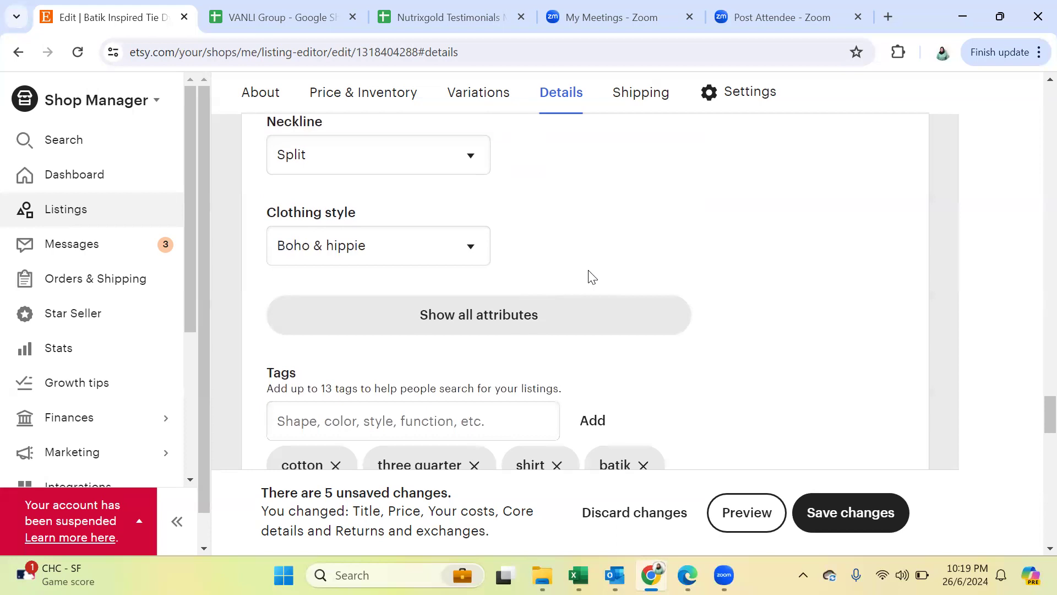
scroll(593, 277, down, 1)
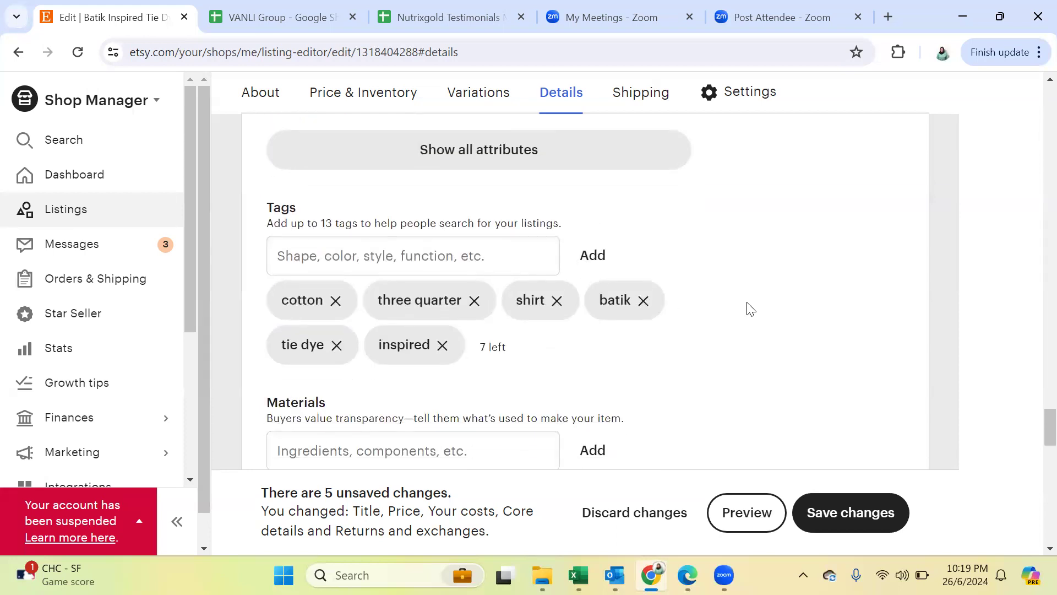
scroll(751, 309, down, 1)
scroll(748, 309, down, 1)
scroll(748, 309, up, 1)
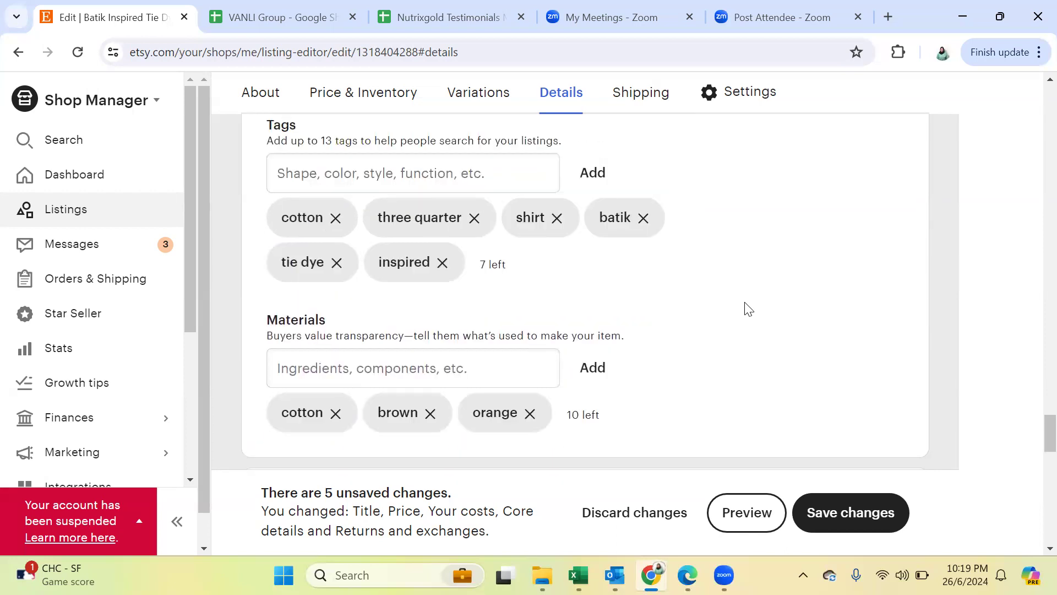
scroll(748, 309, up, 1)
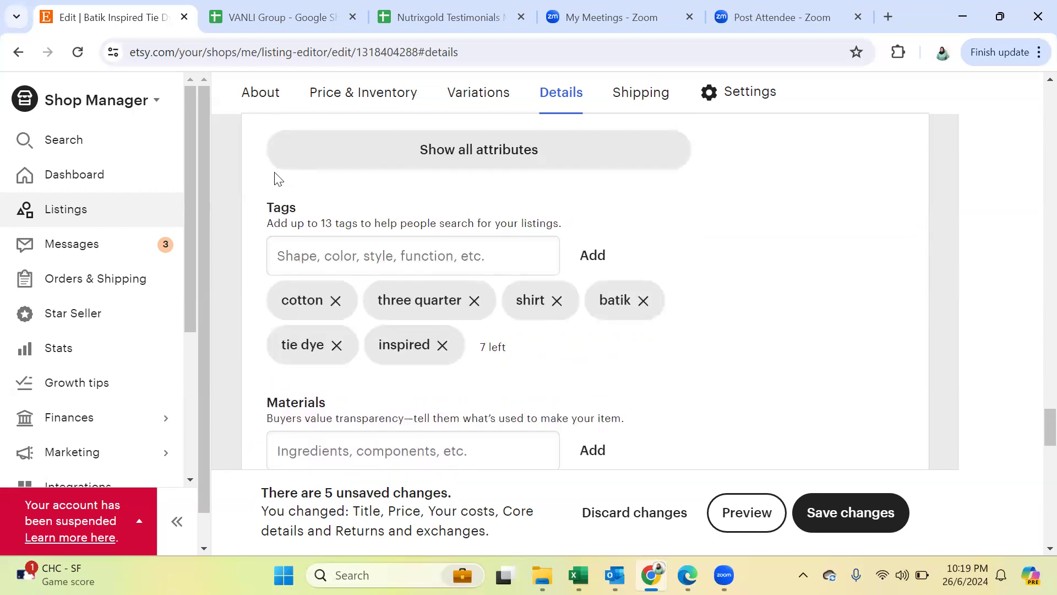
Step: Try to add "batik" as a tag for the listing, and clear the entry from the tag field
click(394, 249)
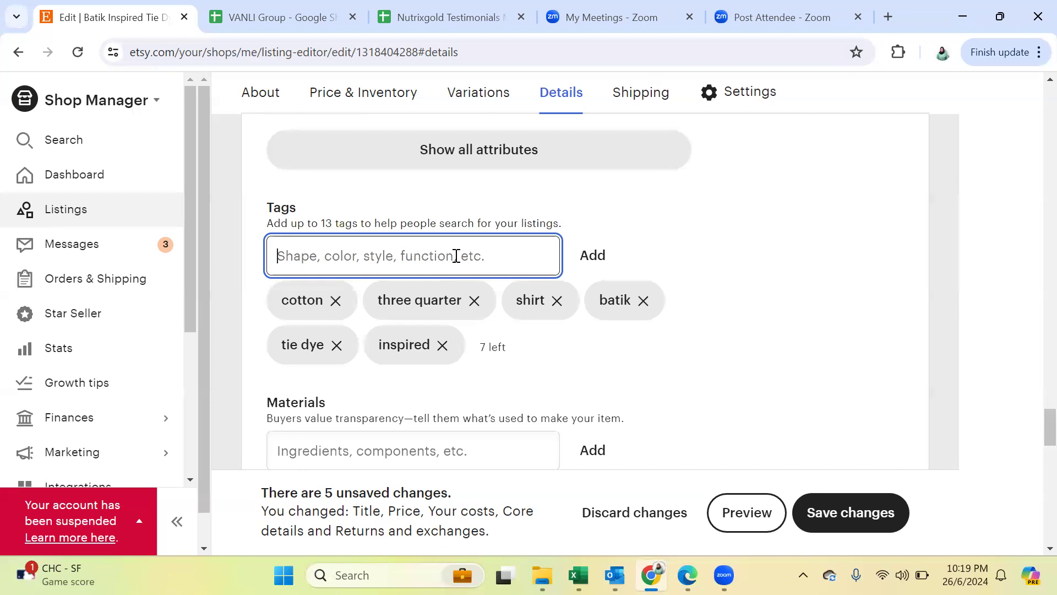
text(bat)
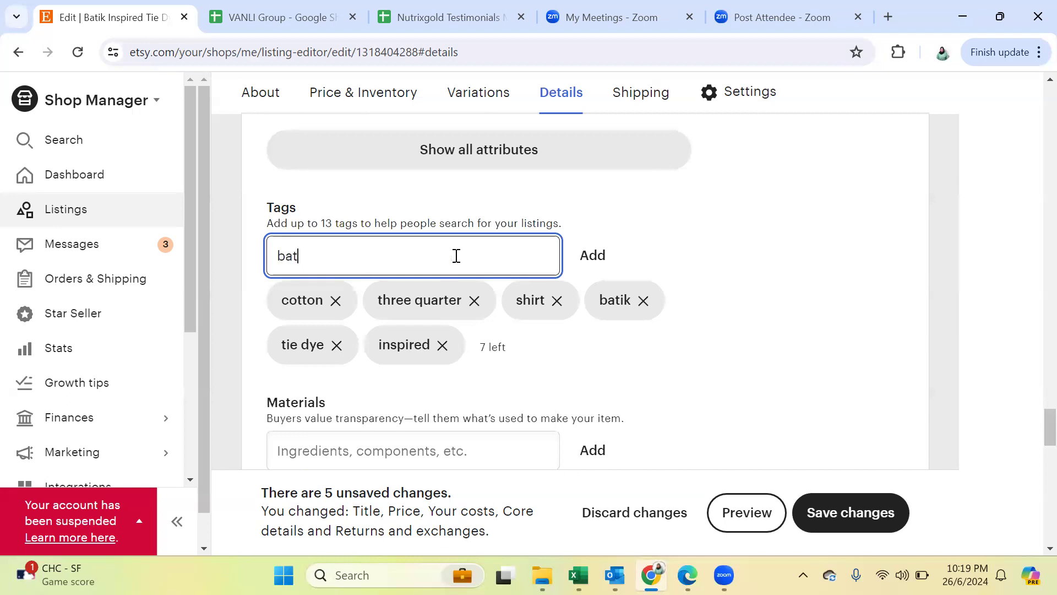
text(ik)
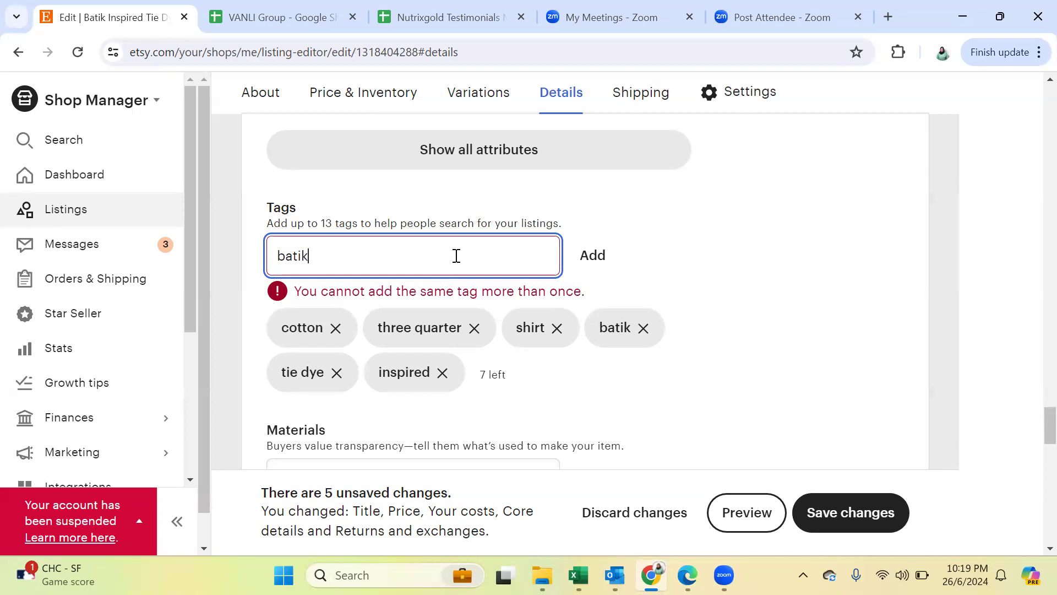
key(BackSpace)
key(BackSpace)
key(BackSpace)
key(BackSpace)
key(BackSpace)
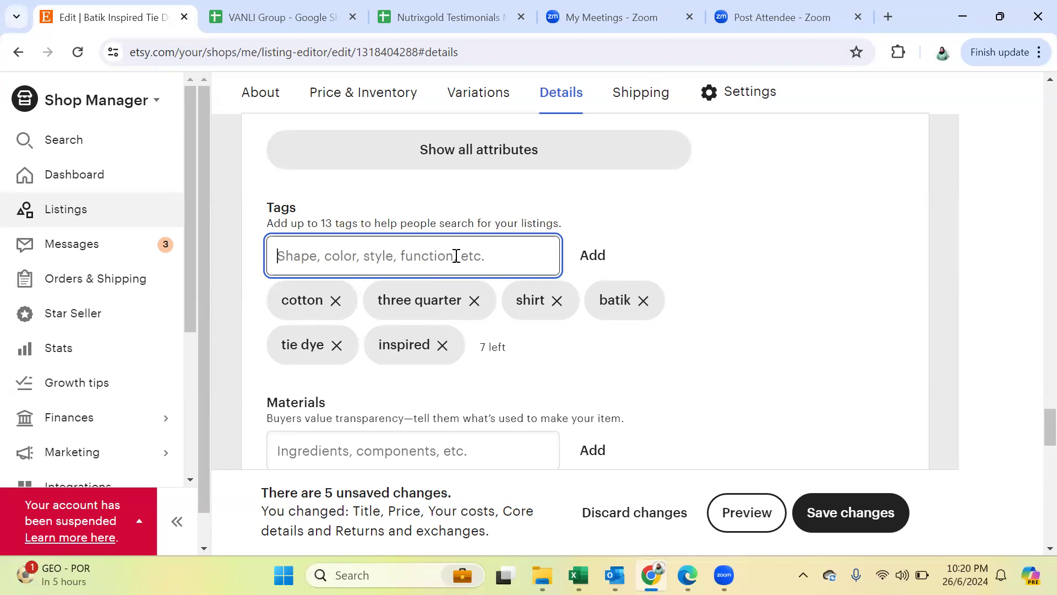
Step: Add the tags "red color" and "johor" to the listing
text(red color)
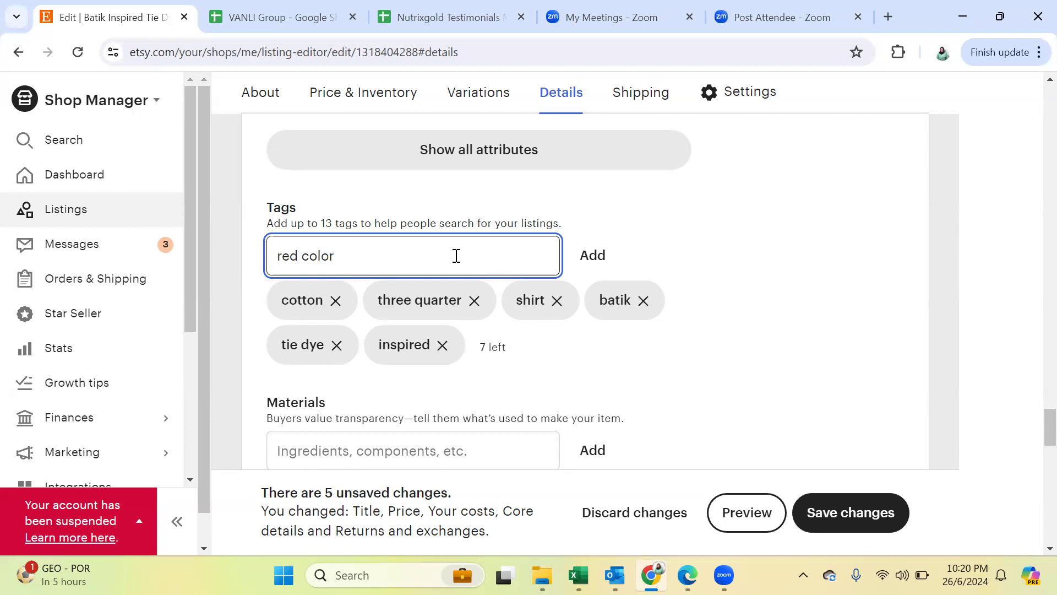
click(599, 259)
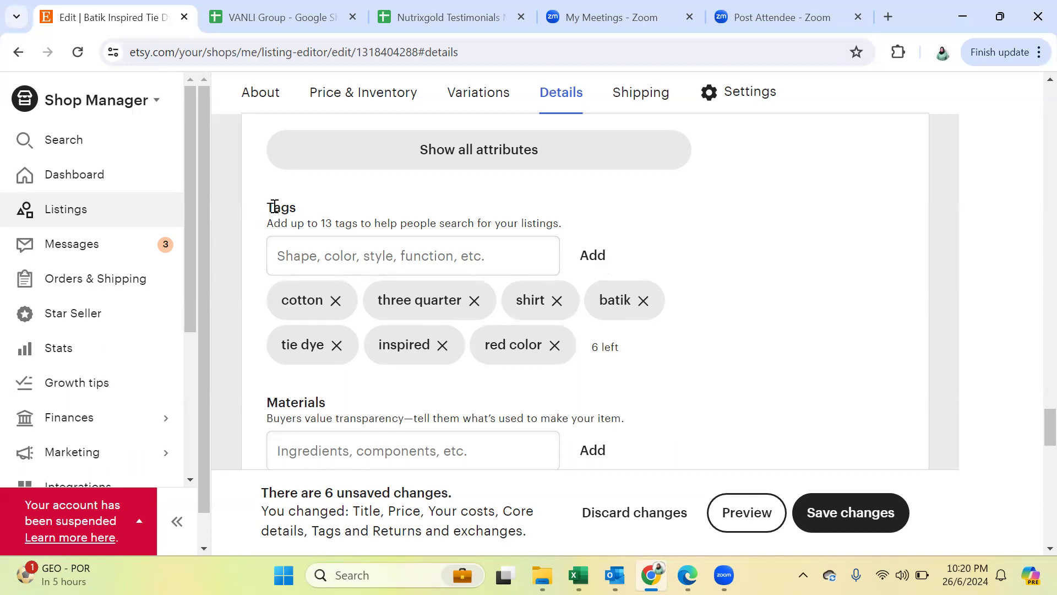
drag(269, 207, 583, 233)
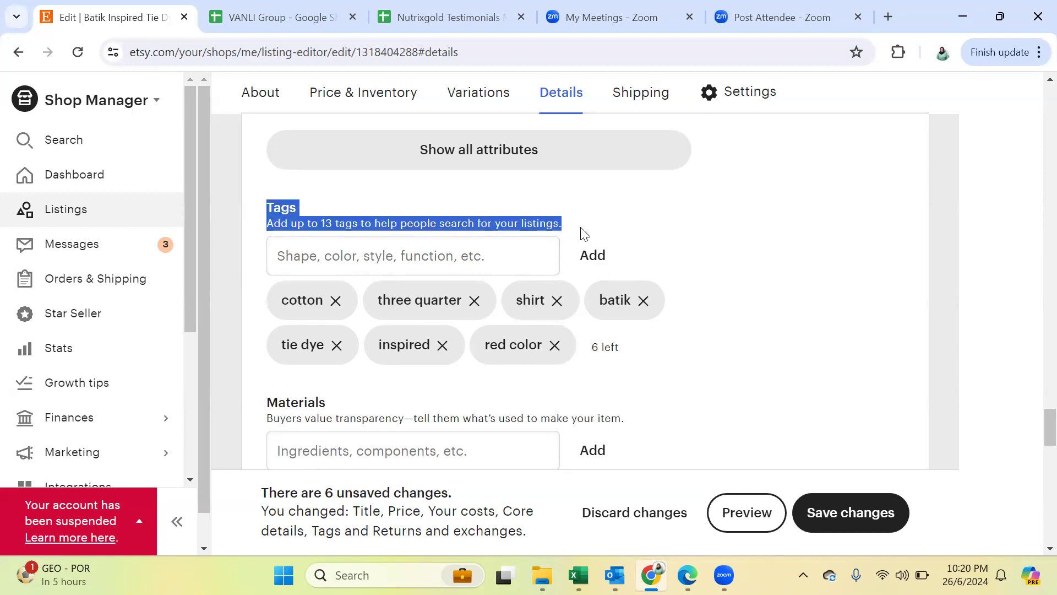
click(757, 287)
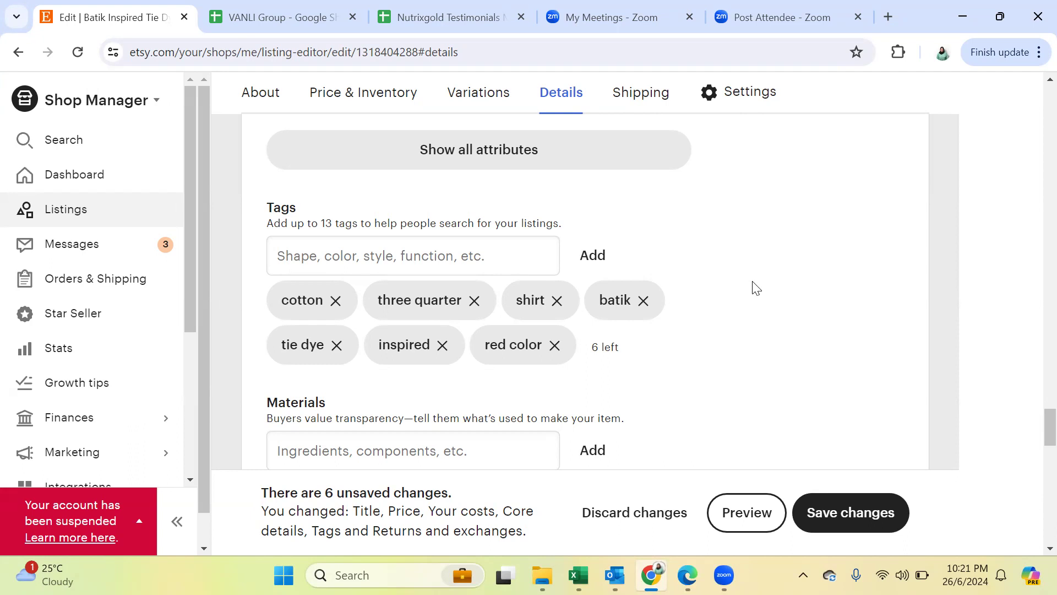
click(468, 256)
text(j)
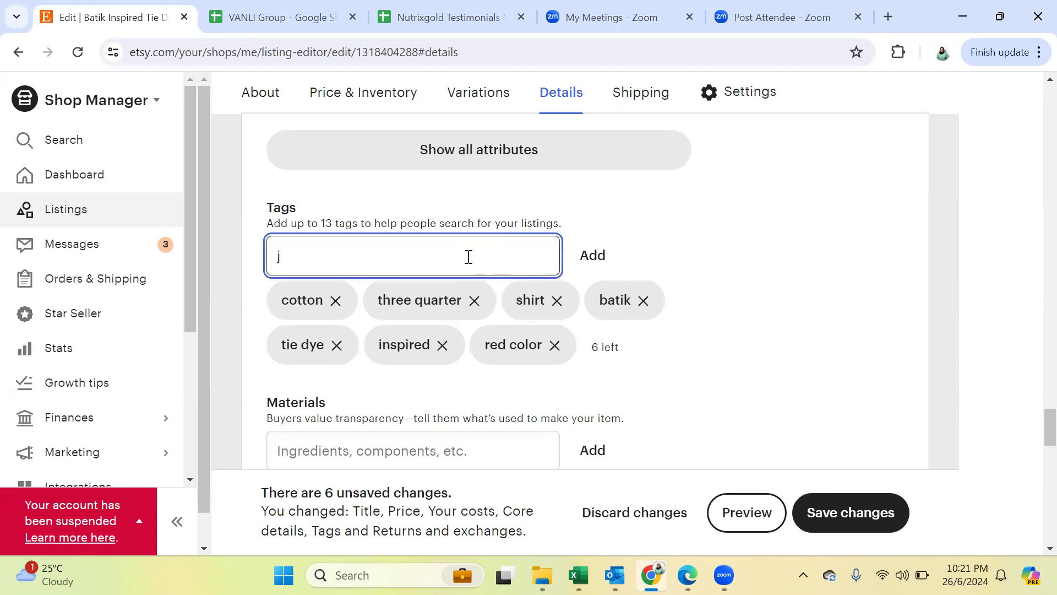
text(ohor)
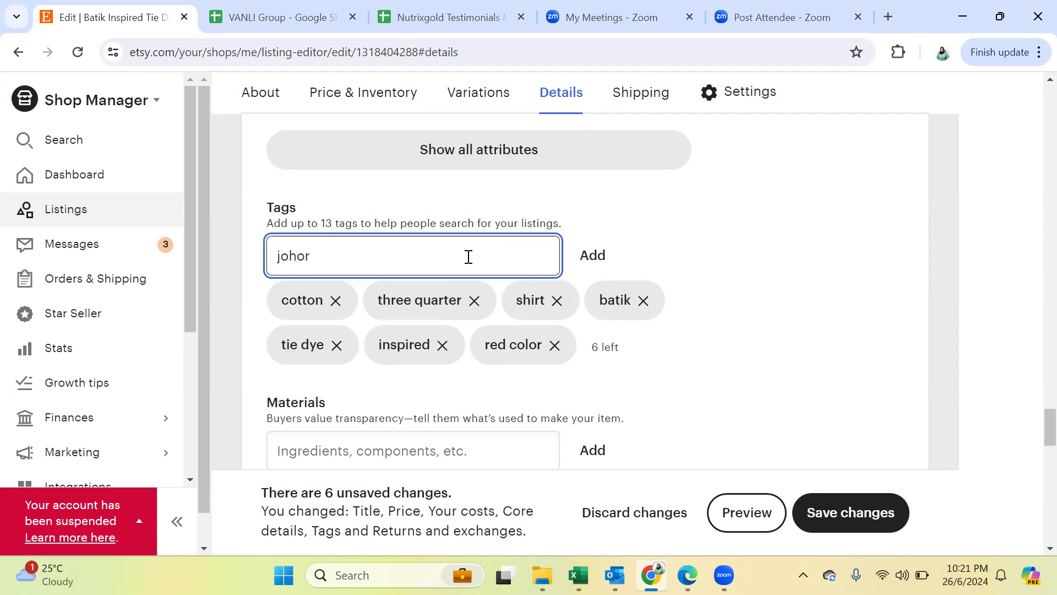
key(Return)
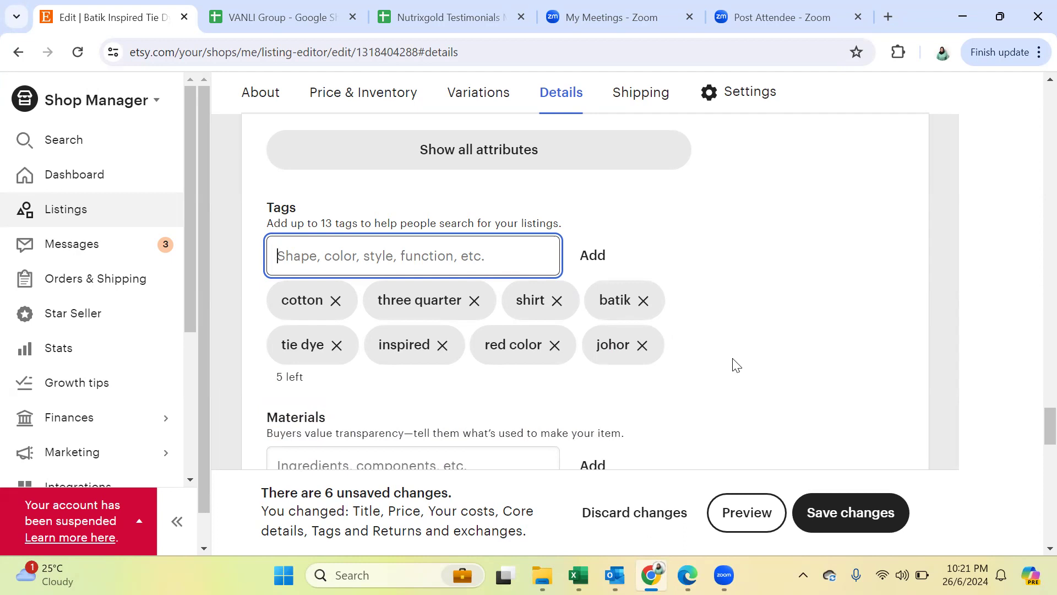
Step: Read the guidance for the Materials field and review its entries without adding a material
scroll(737, 365, down, 1)
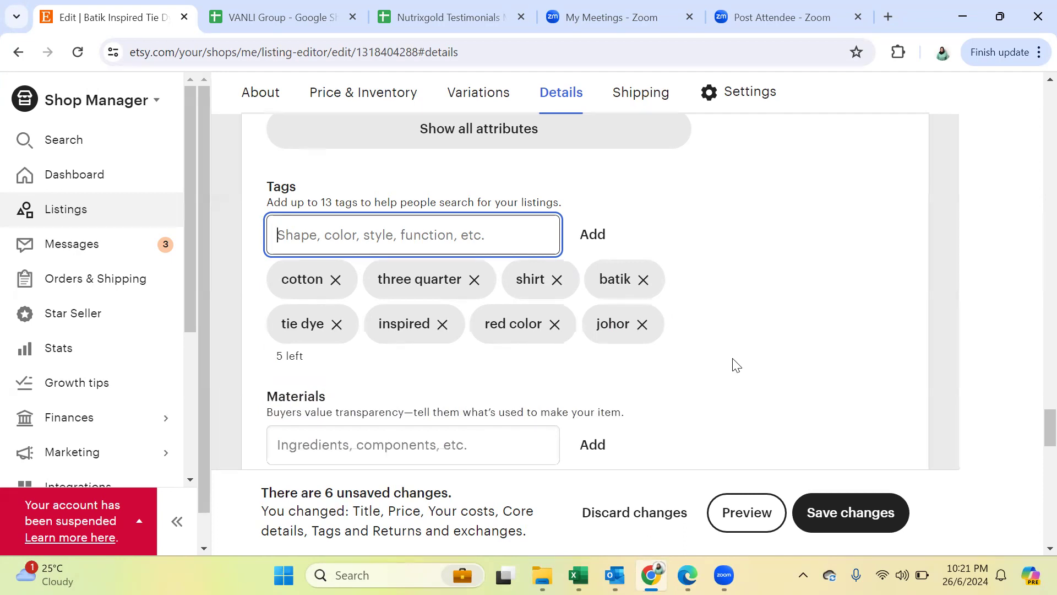
scroll(737, 365, down, 2)
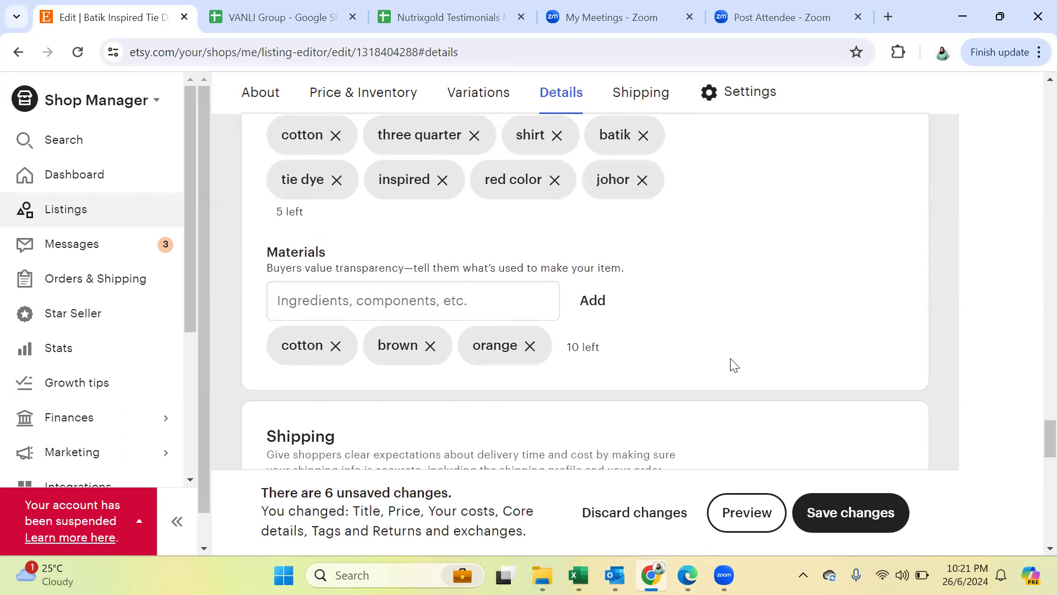
click(378, 302)
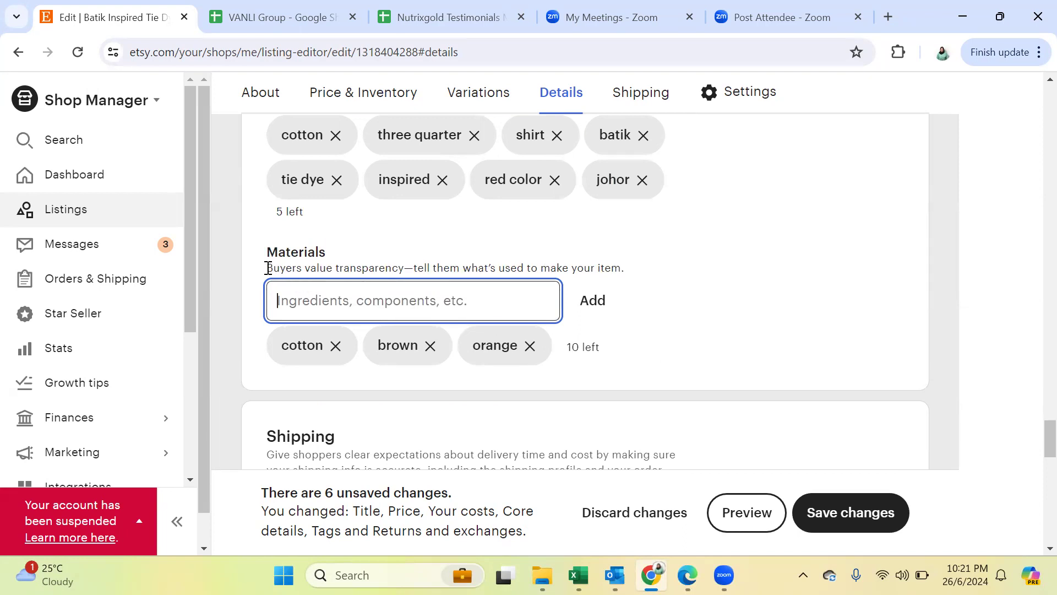
drag(269, 268, 404, 264)
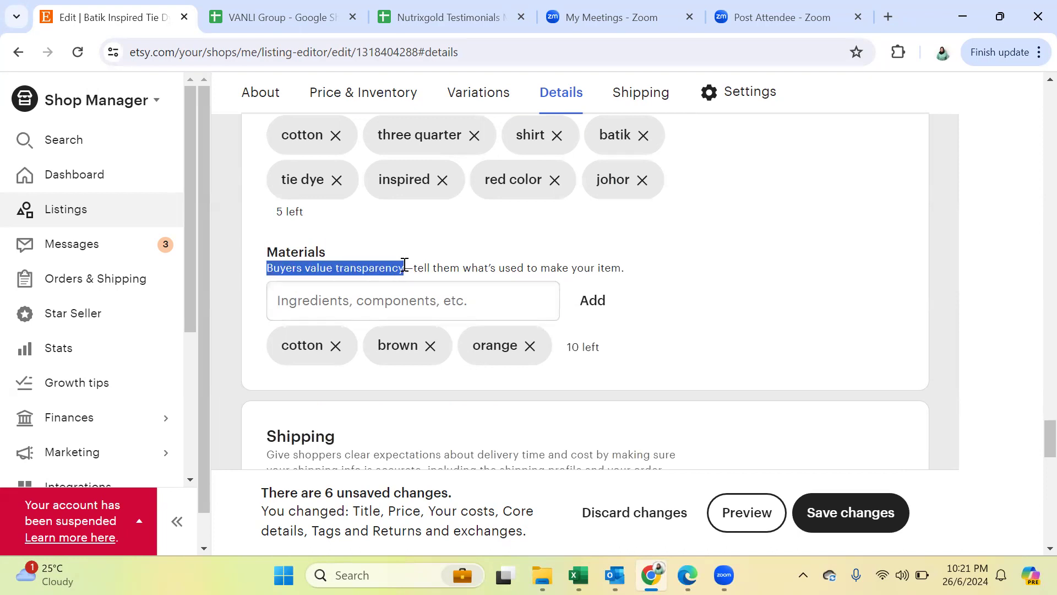
click(625, 268)
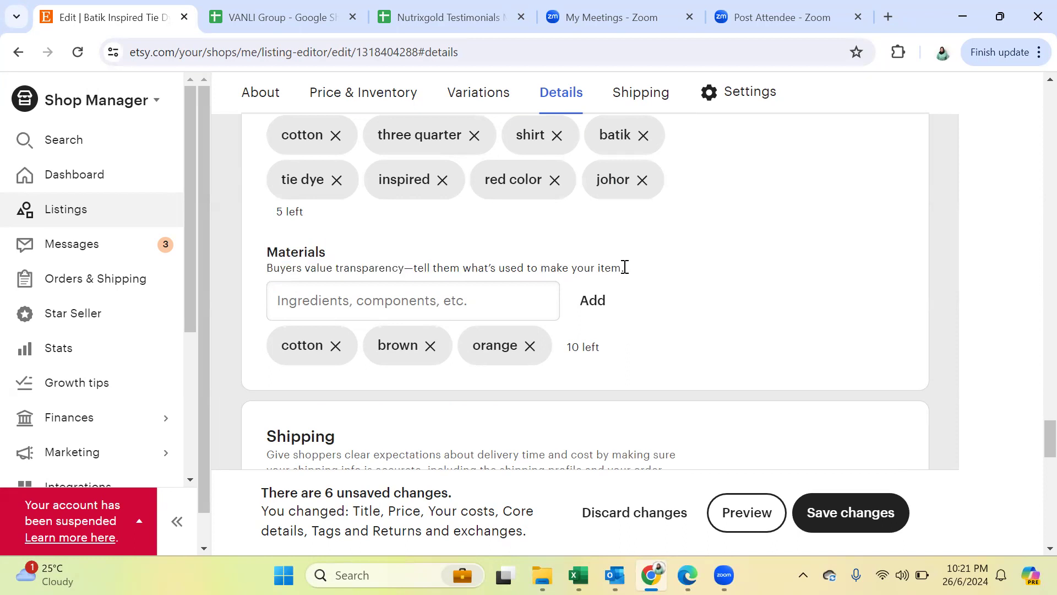
drag(625, 267, 267, 265)
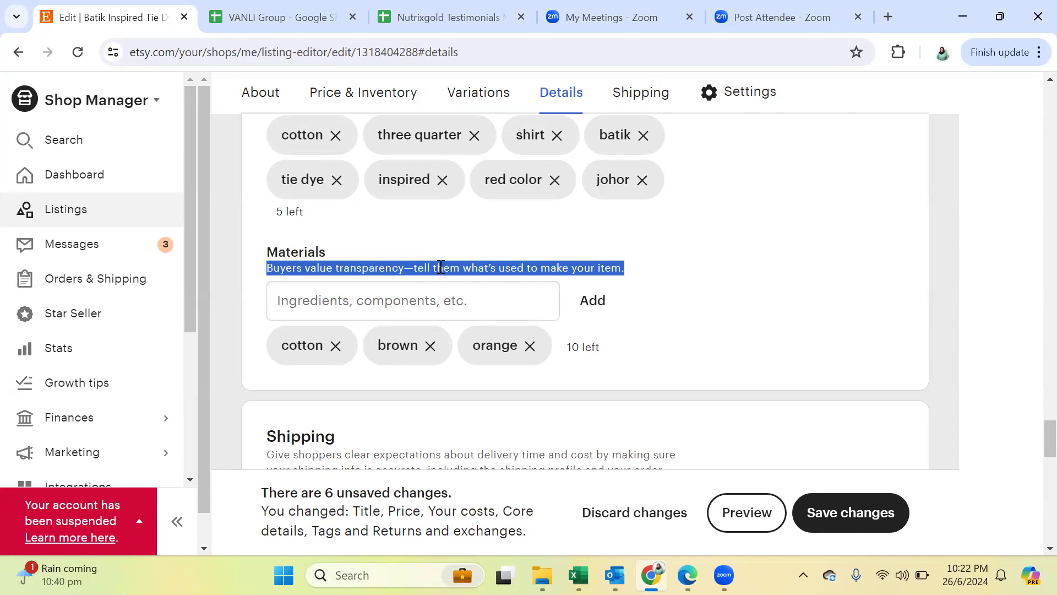
click(384, 303)
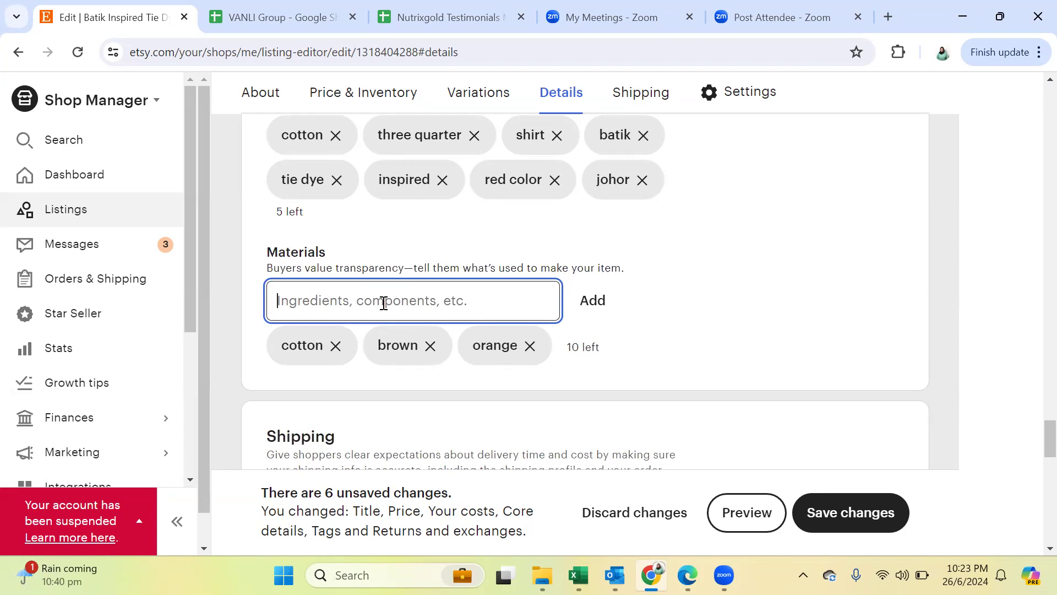
scroll(437, 349, down, 3)
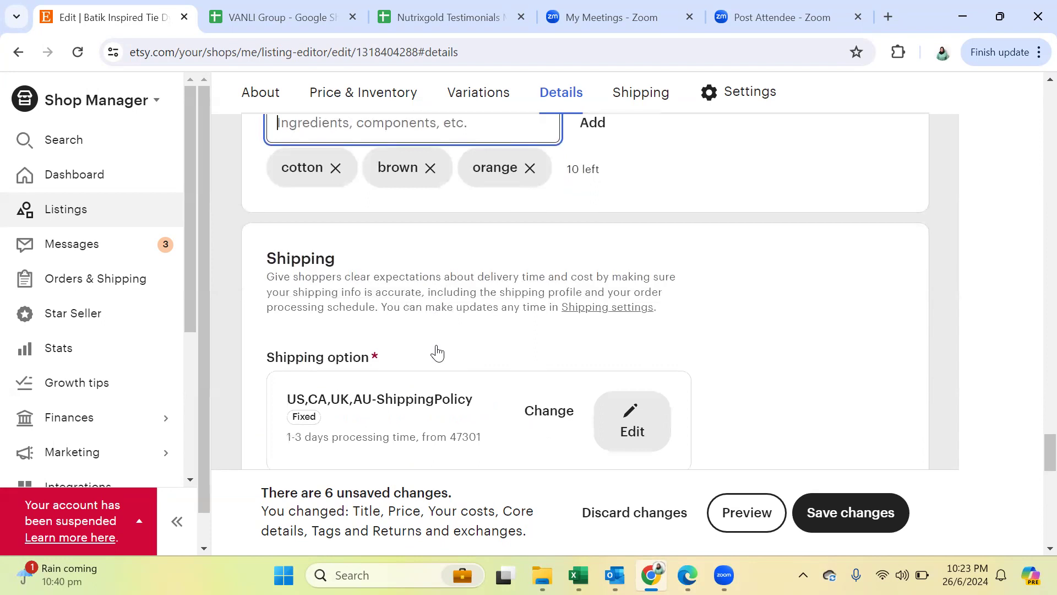
Step: Go to the listing's Shipping section and open the choice of shipping profiles for its shipping option
scroll(437, 349, down, 3)
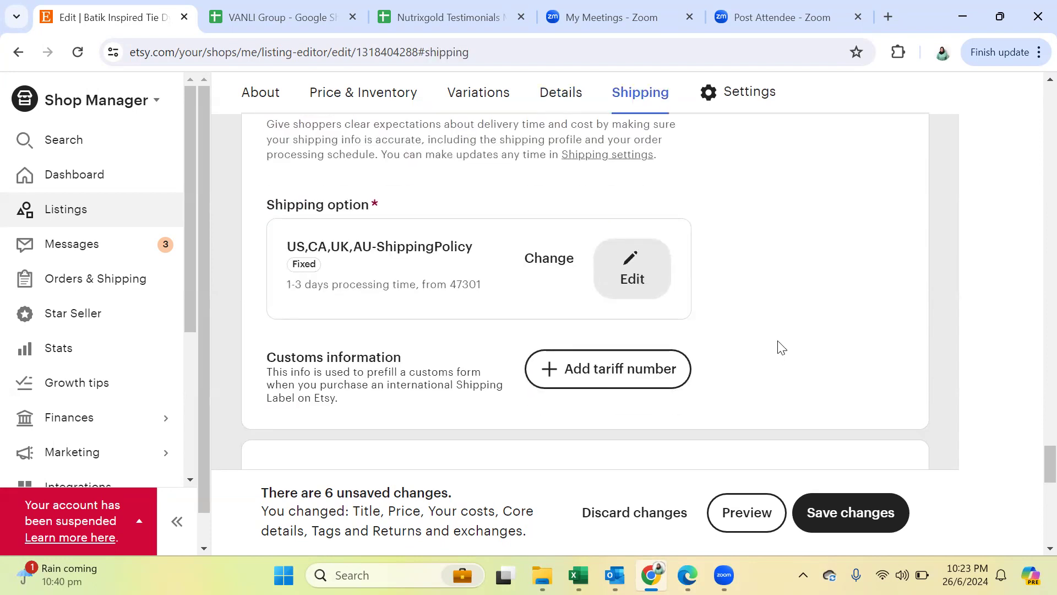
scroll(782, 347, up, 3)
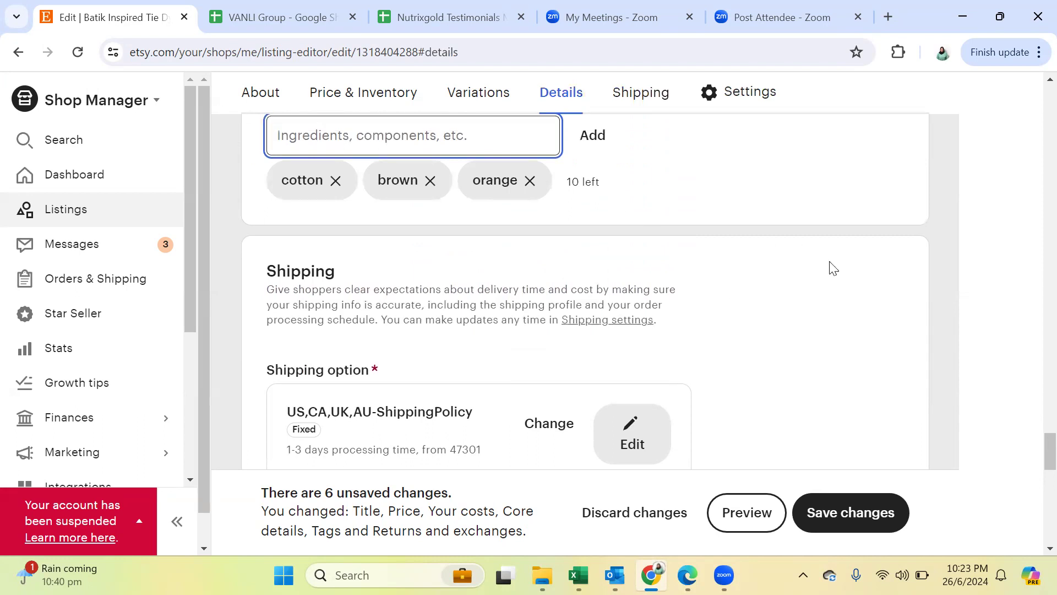
drag(1049, 435, 1047, 104)
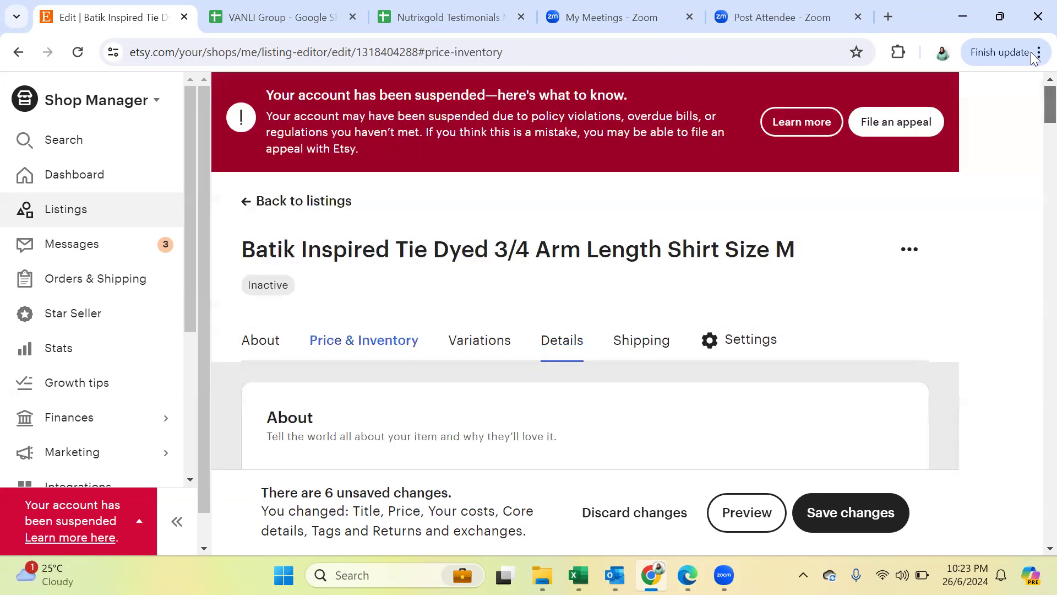
click(642, 346)
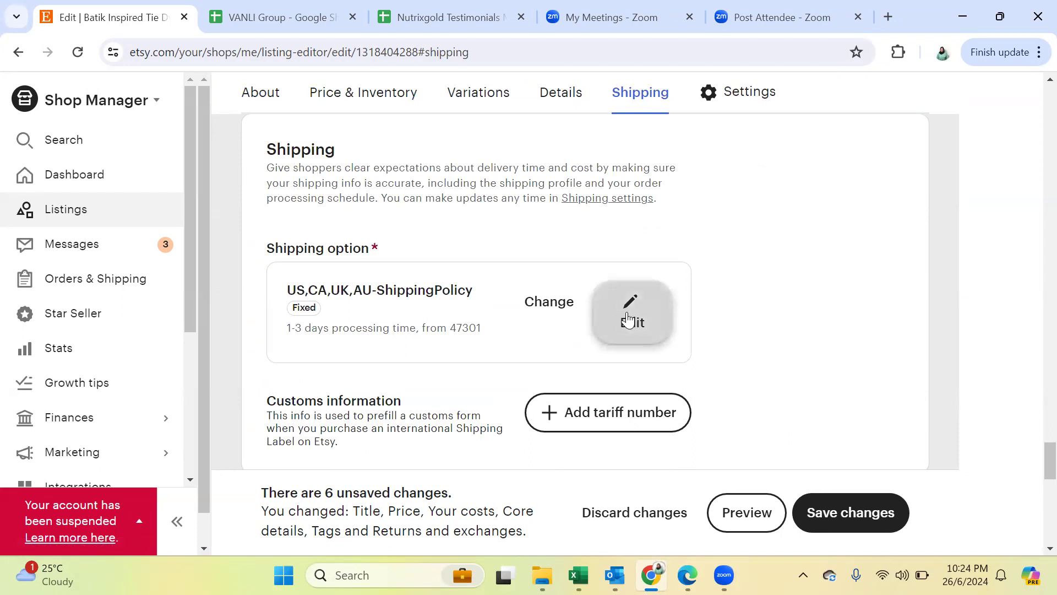
click(549, 311)
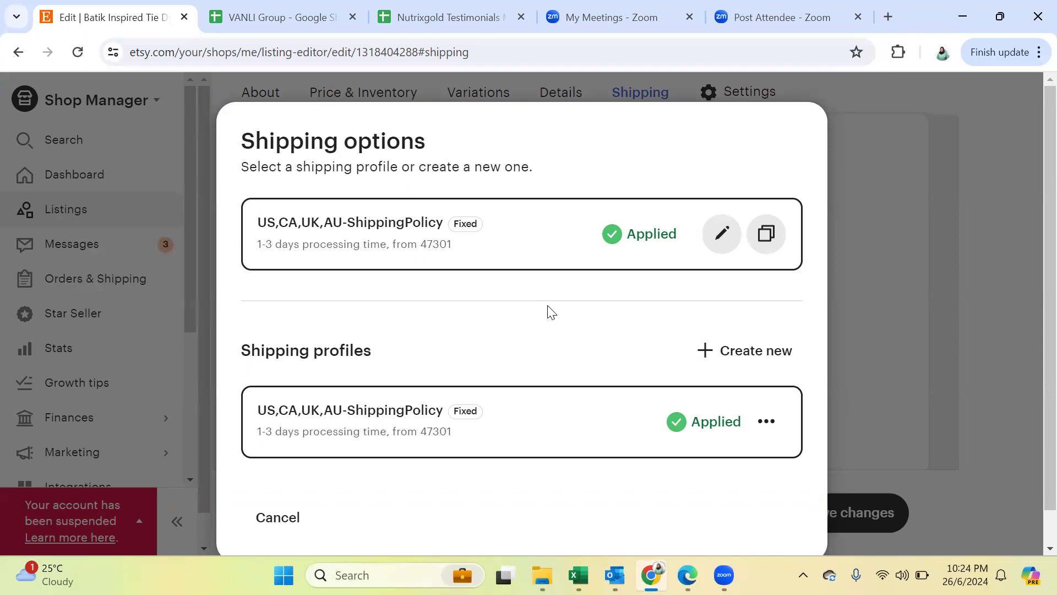
Step: Review the applied US,CA,UK,AU-ShippingPolicy profile and the shipping profiles list, and open the applied profile for editing
scroll(549, 311, down, 1)
scroll(549, 311, up, 1)
drag(451, 247, 259, 223)
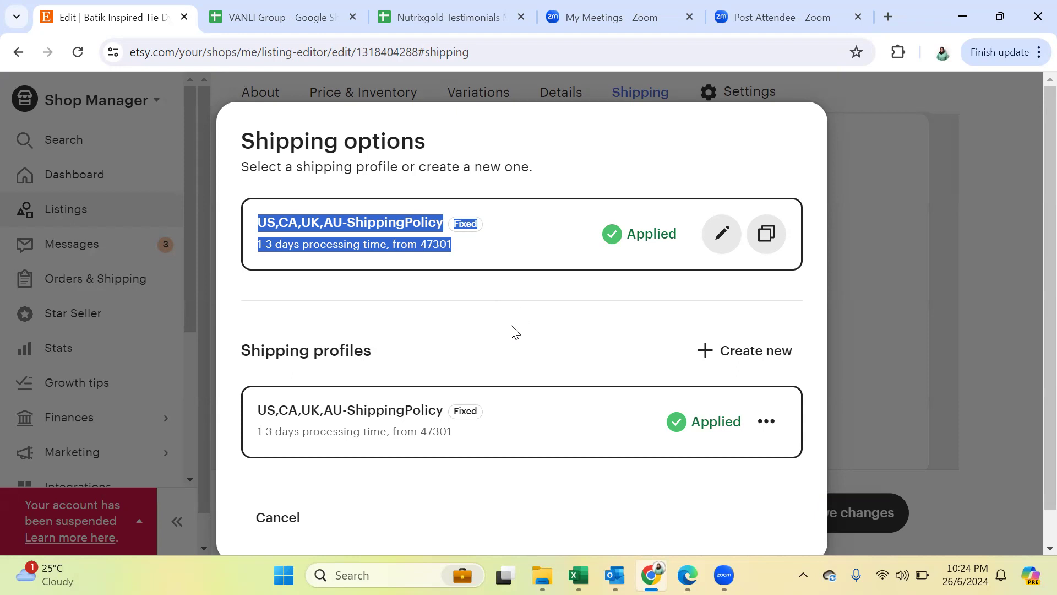
scroll(512, 330, down, 1)
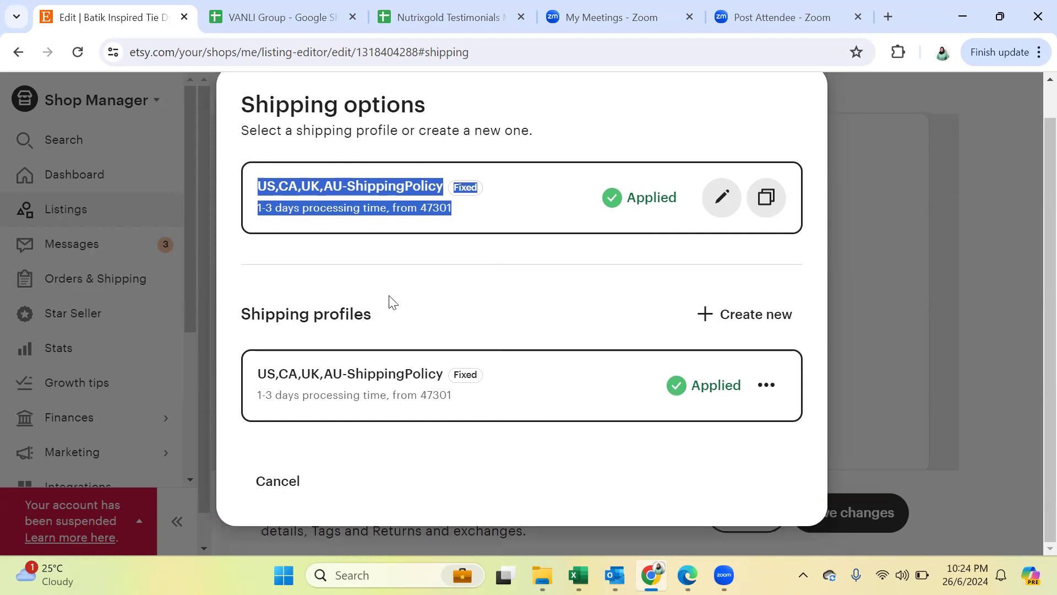
drag(369, 315, 248, 315)
click(719, 198)
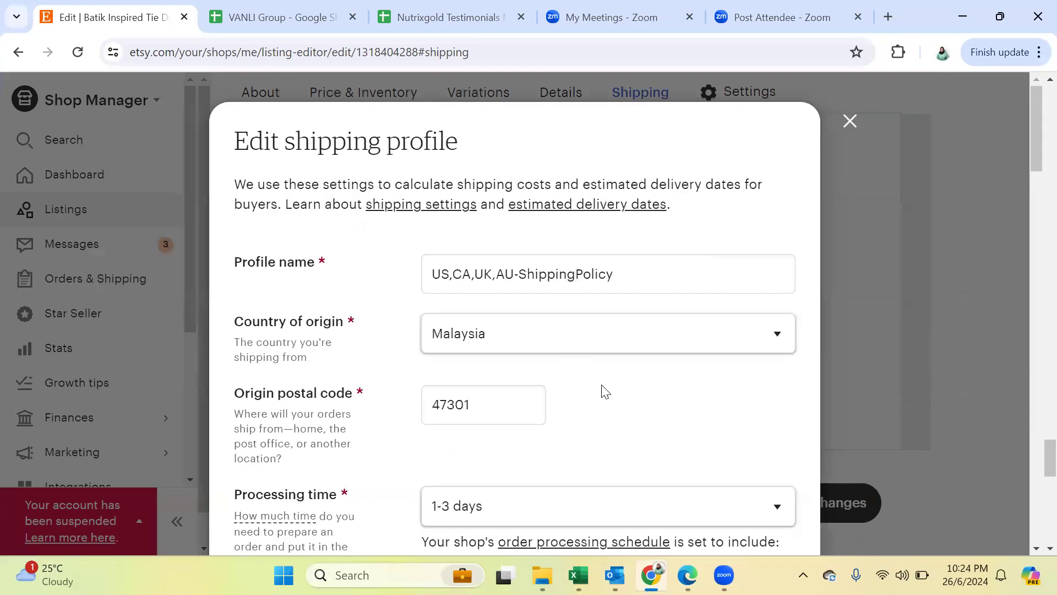
Step: Examine the shipping profile's name, country of origin and origin postal code fields without changing them
scroll(632, 394, down, 3)
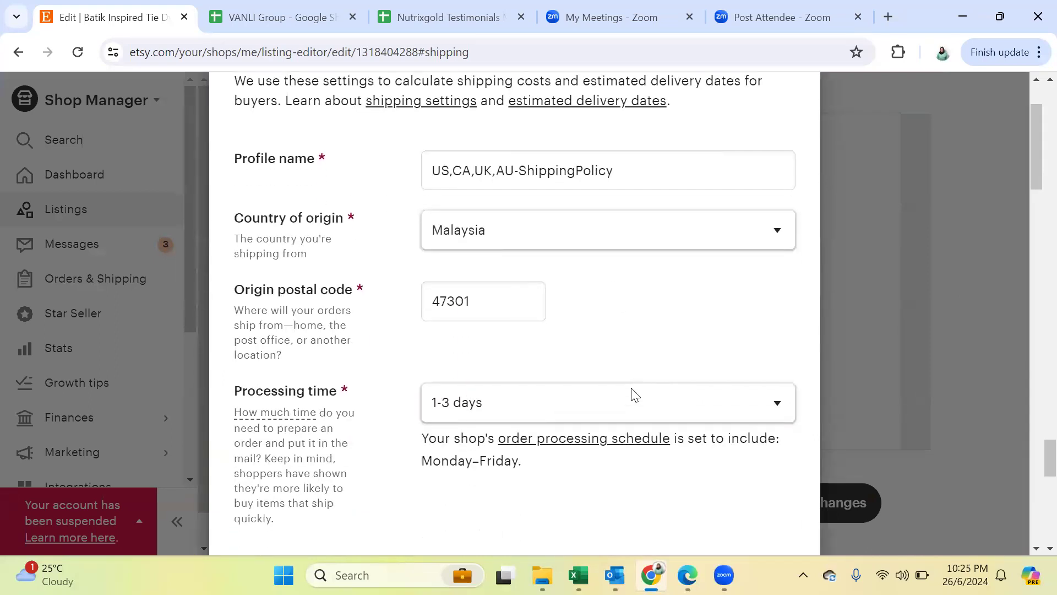
scroll(597, 303, down, 6)
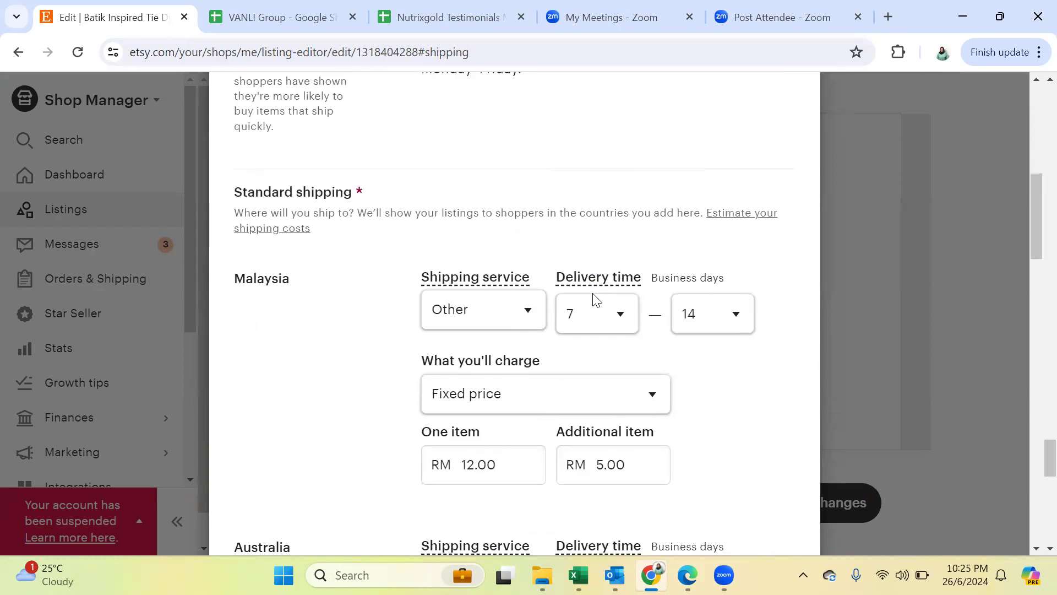
scroll(349, 374, up, 8)
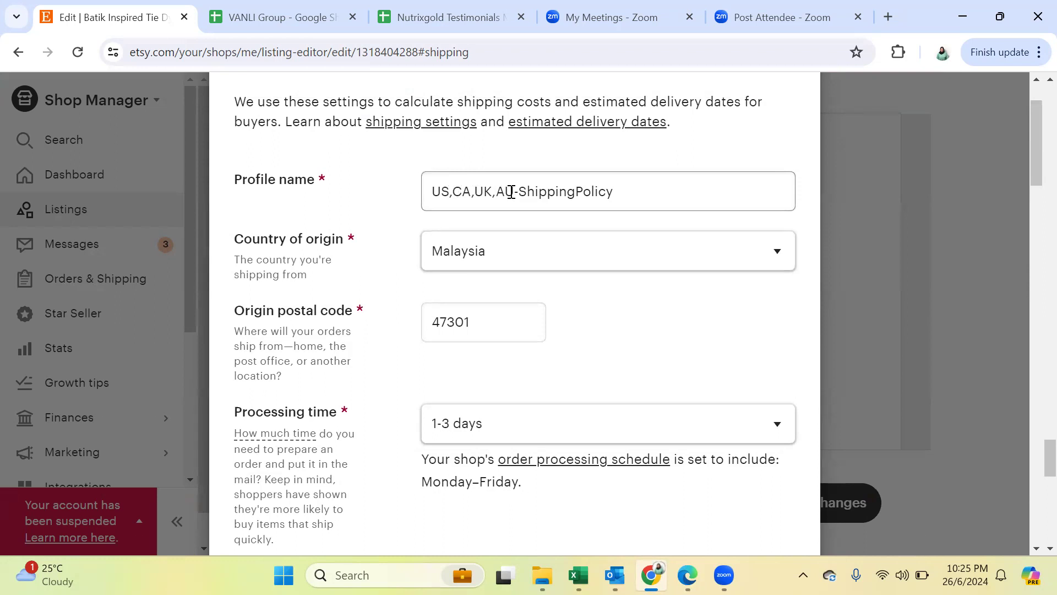
drag(621, 191, 427, 184)
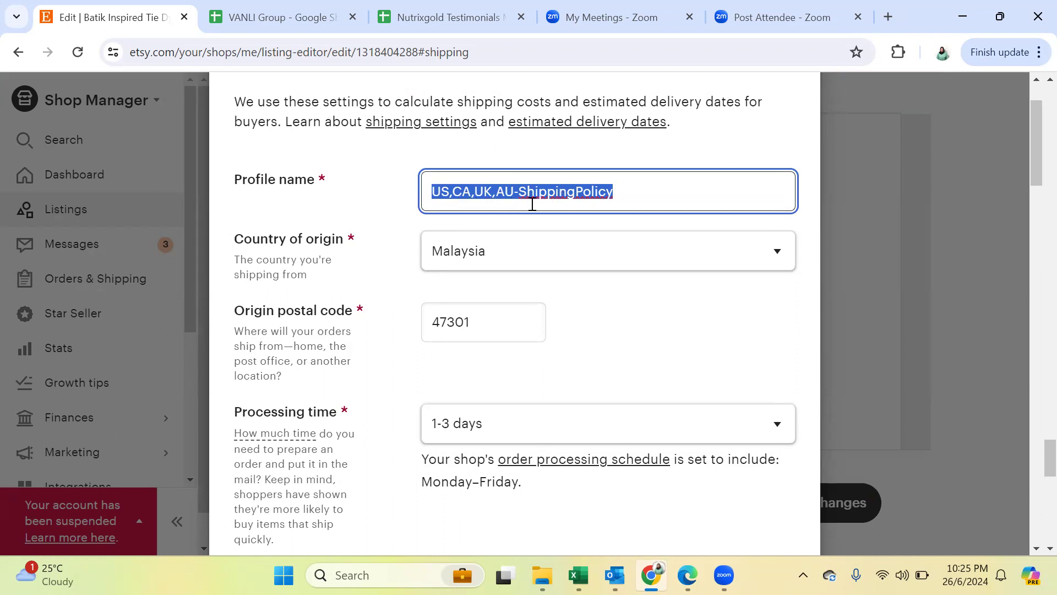
click(356, 263)
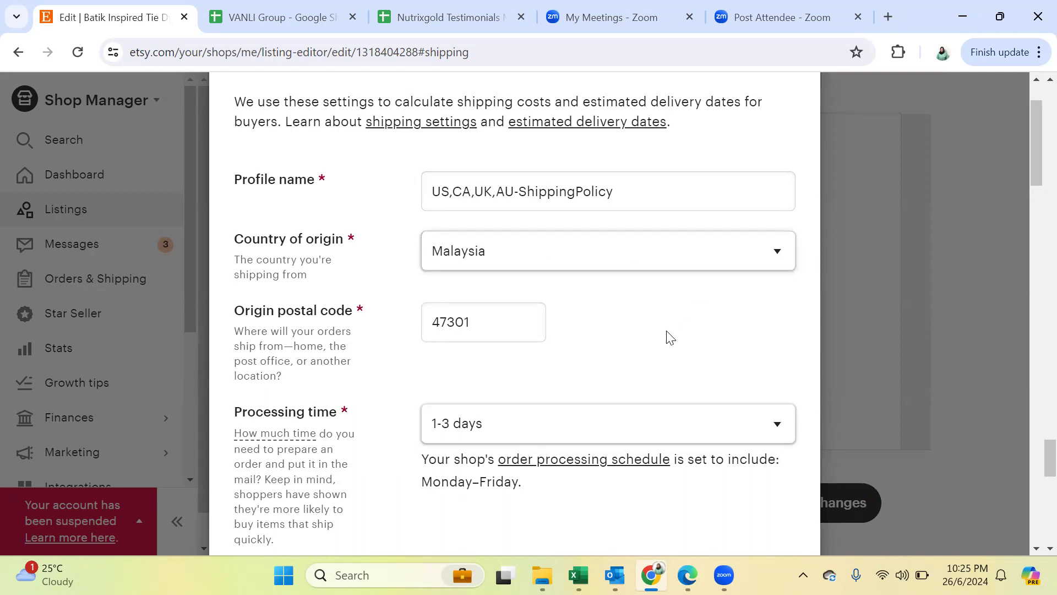
scroll(663, 336, down, 3)
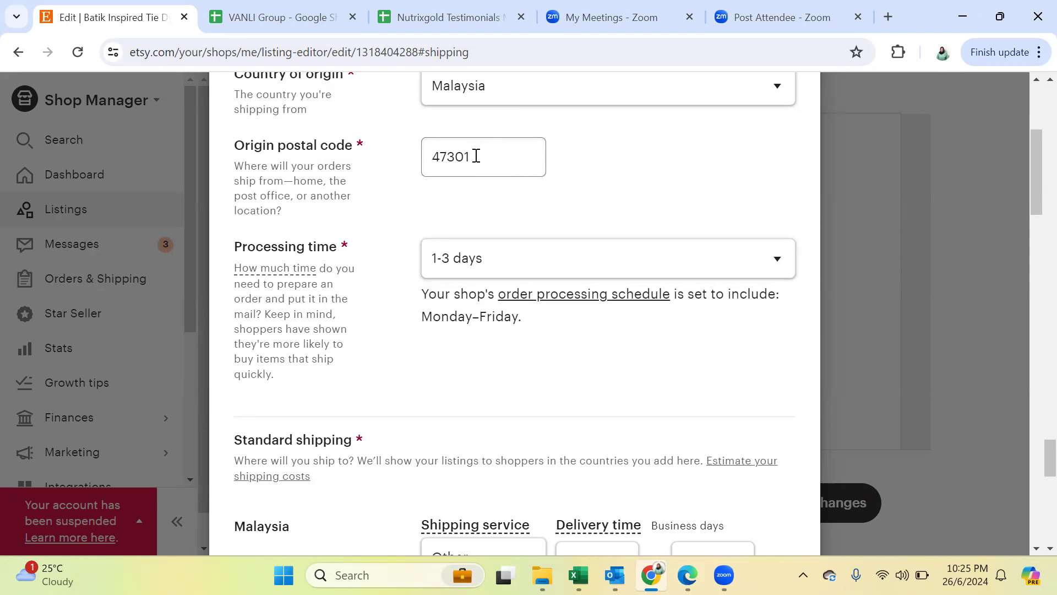
Step: Try the 1-2 days (Recommended) processing time in the shipping profile, and set it back to 1-3 days
scroll(493, 391, down, 2)
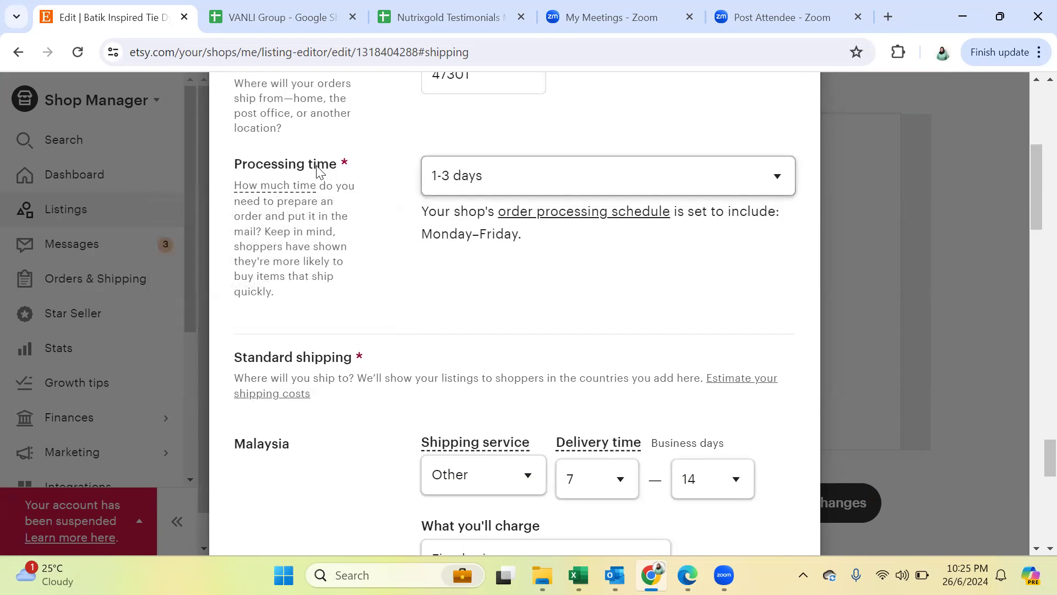
click(528, 180)
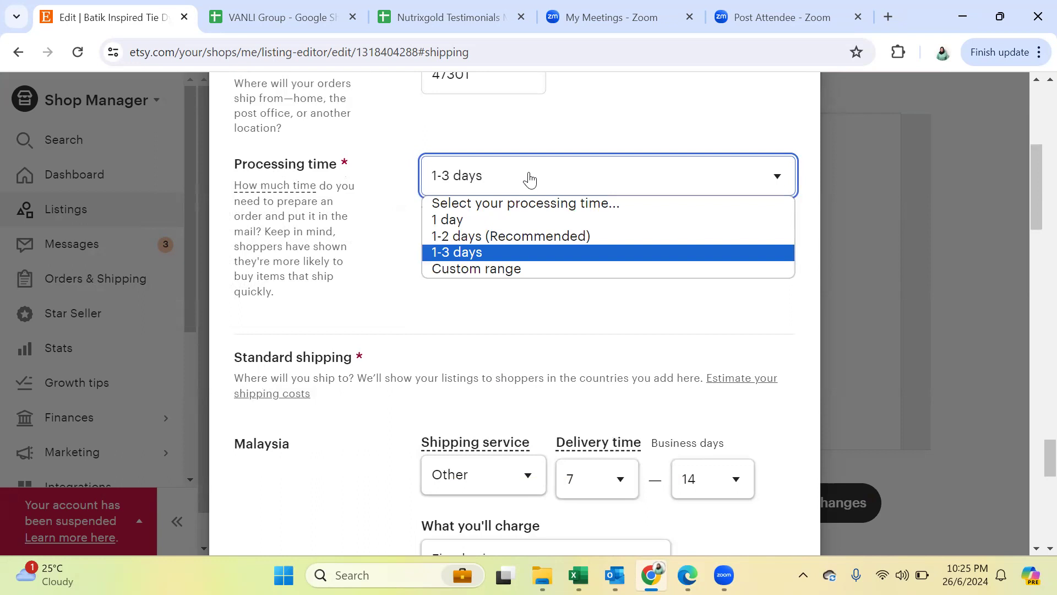
click(537, 238)
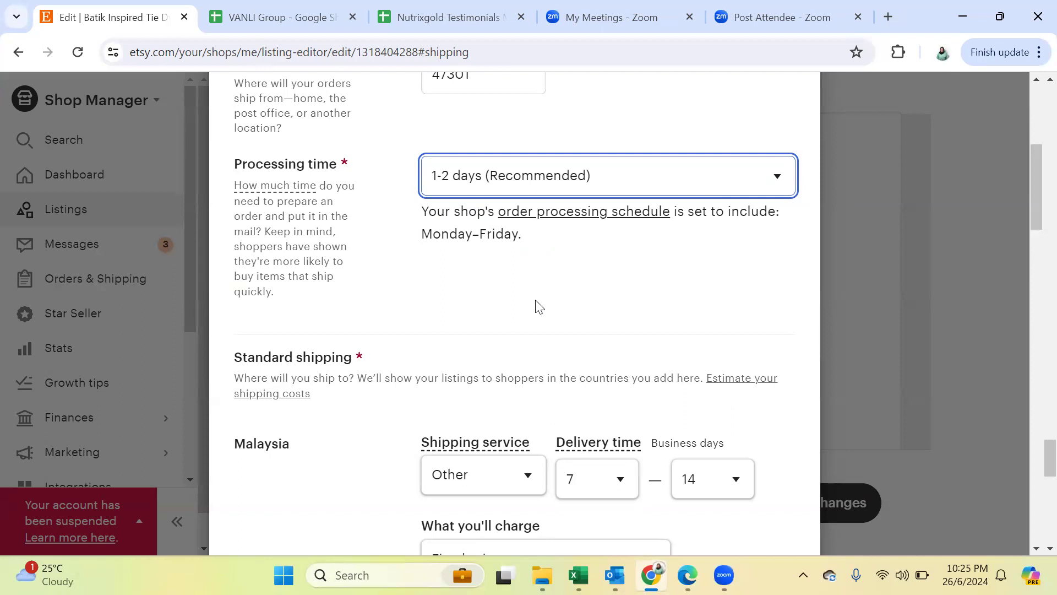
click(590, 175)
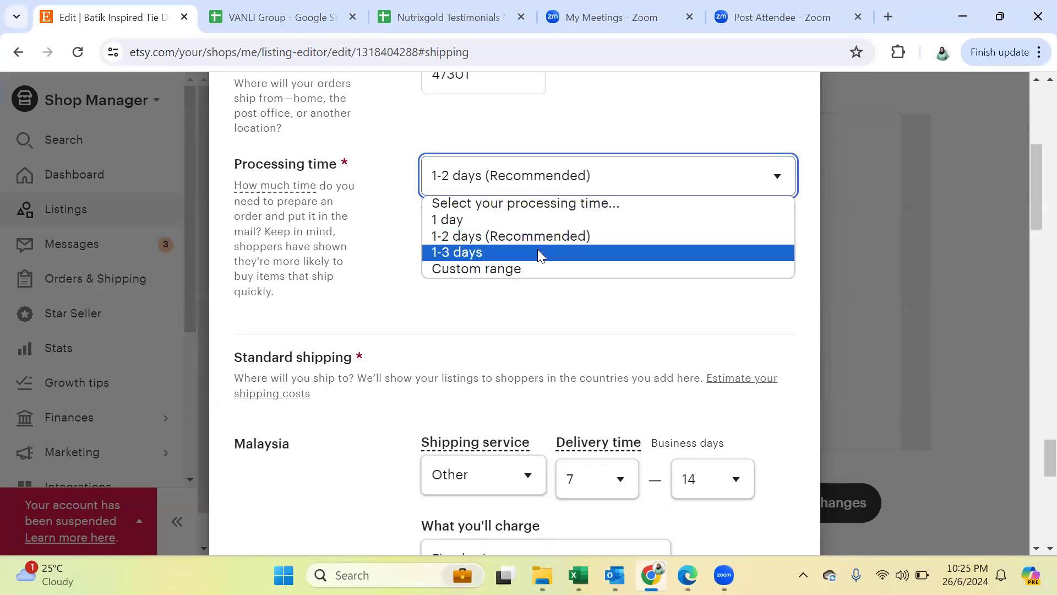
click(505, 252)
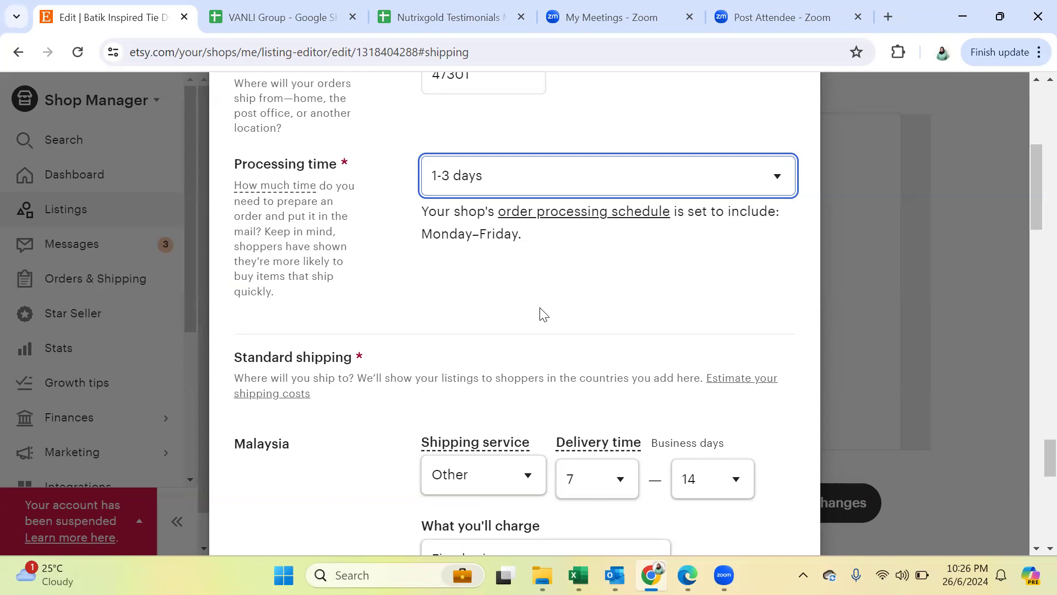
click(542, 314)
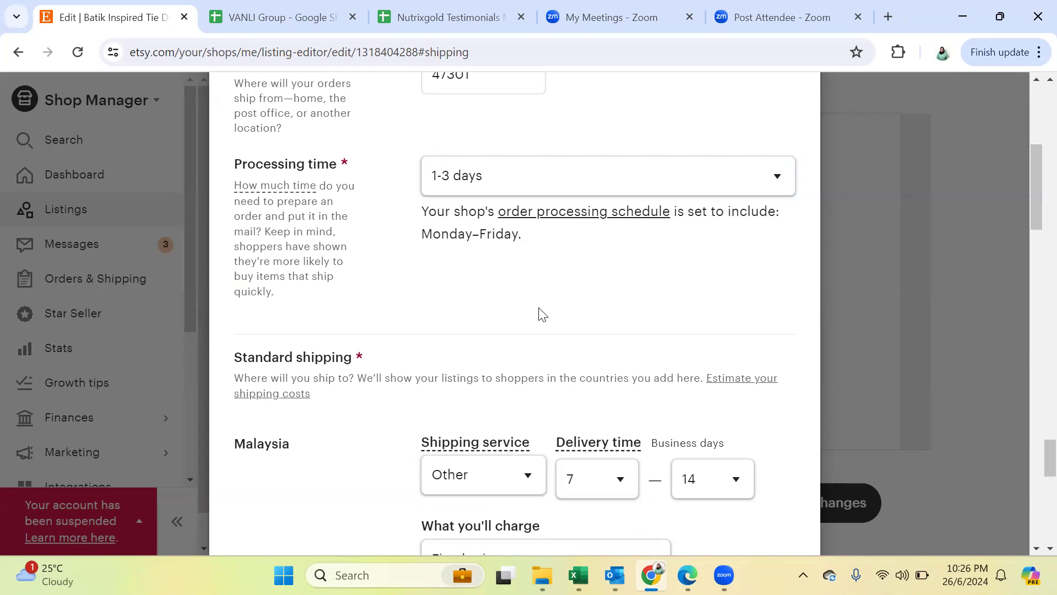
Step: Compare the Standard shipping entries for each destination country with the countries named in the profile name
scroll(542, 314, down, 5)
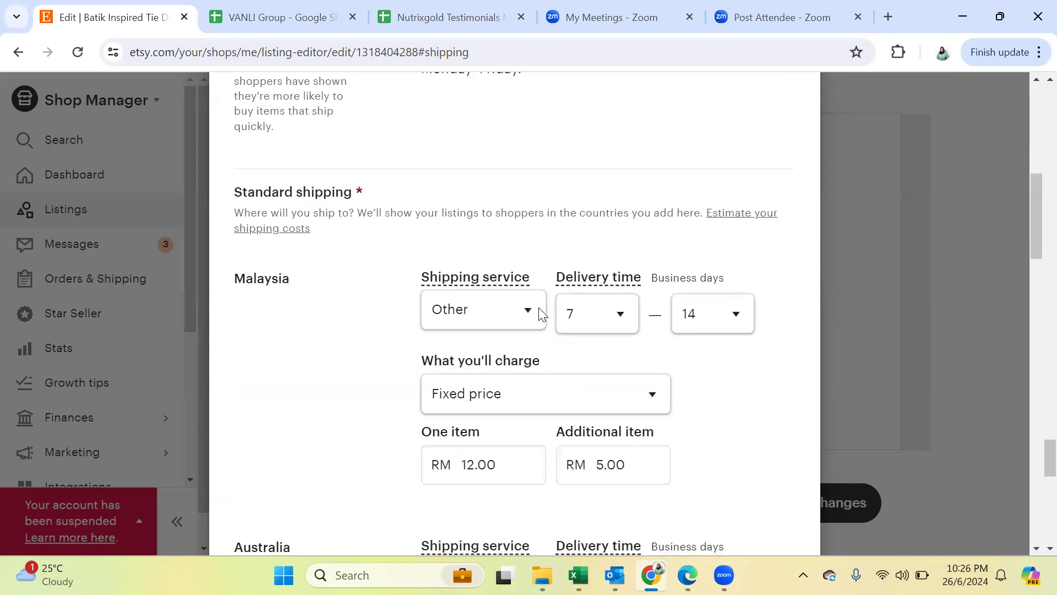
scroll(355, 384, down, 7)
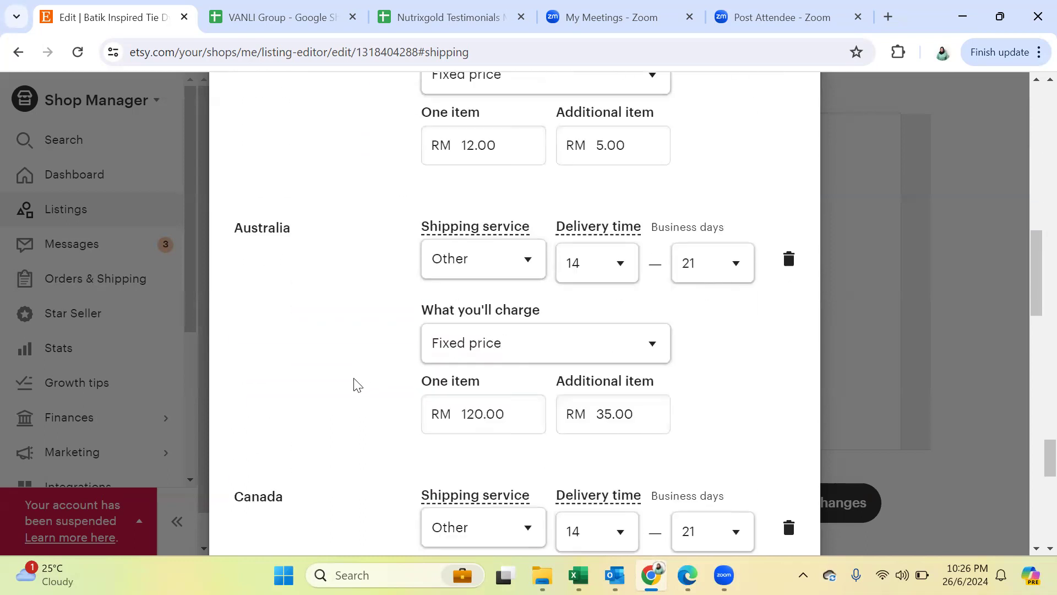
scroll(355, 384, up, 6)
scroll(356, 384, up, 2)
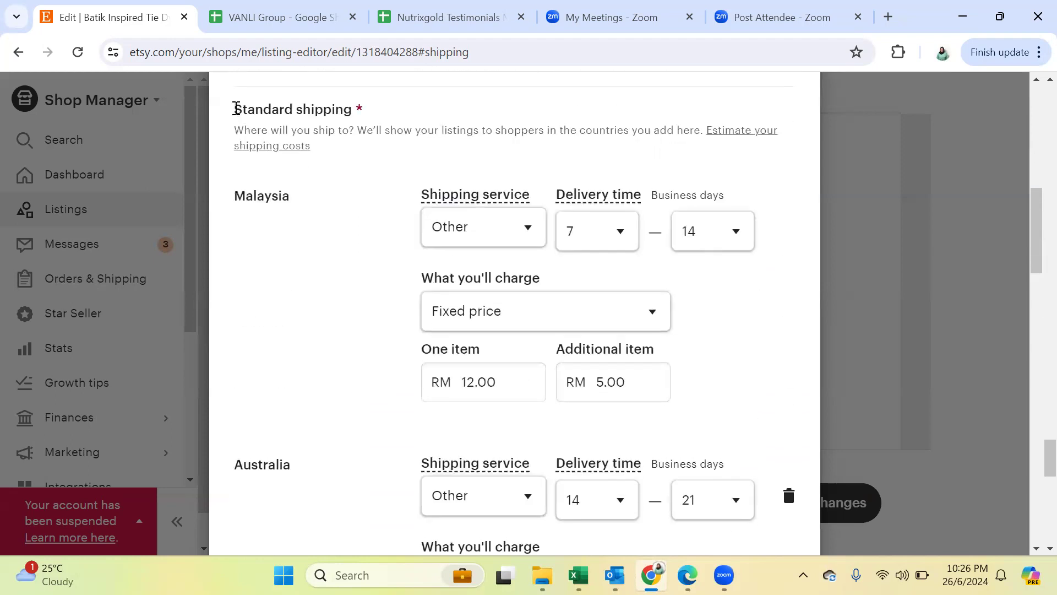
drag(236, 109, 354, 109)
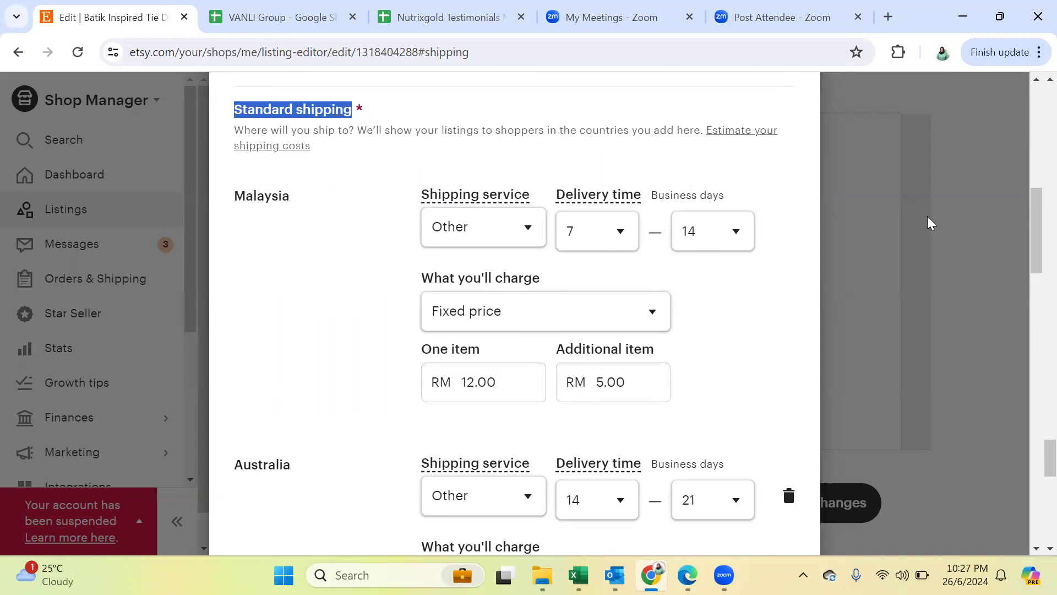
drag(1031, 235, 1028, 124)
click(447, 272)
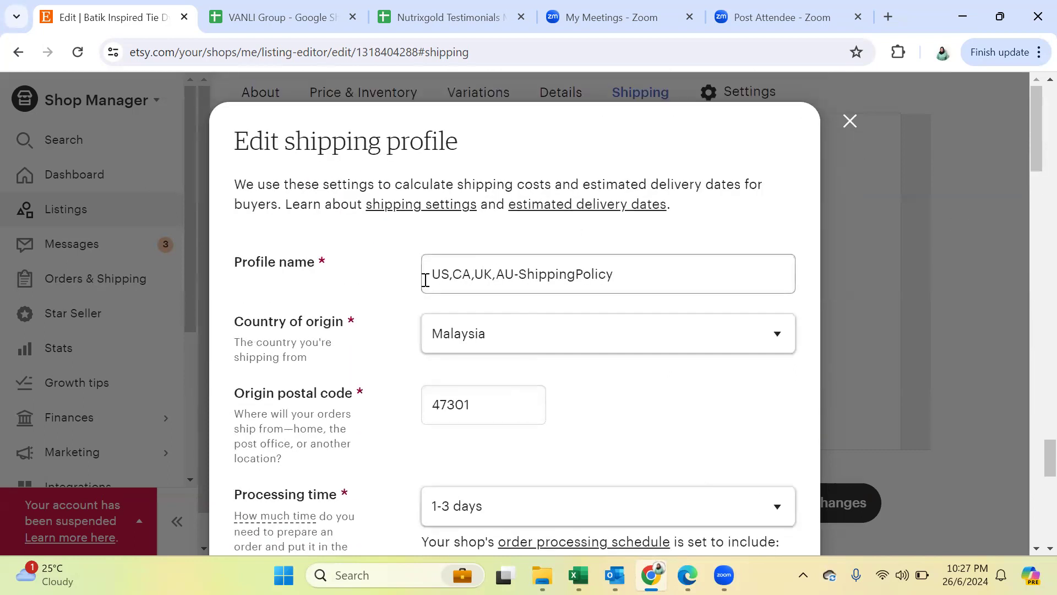
drag(431, 274, 626, 286)
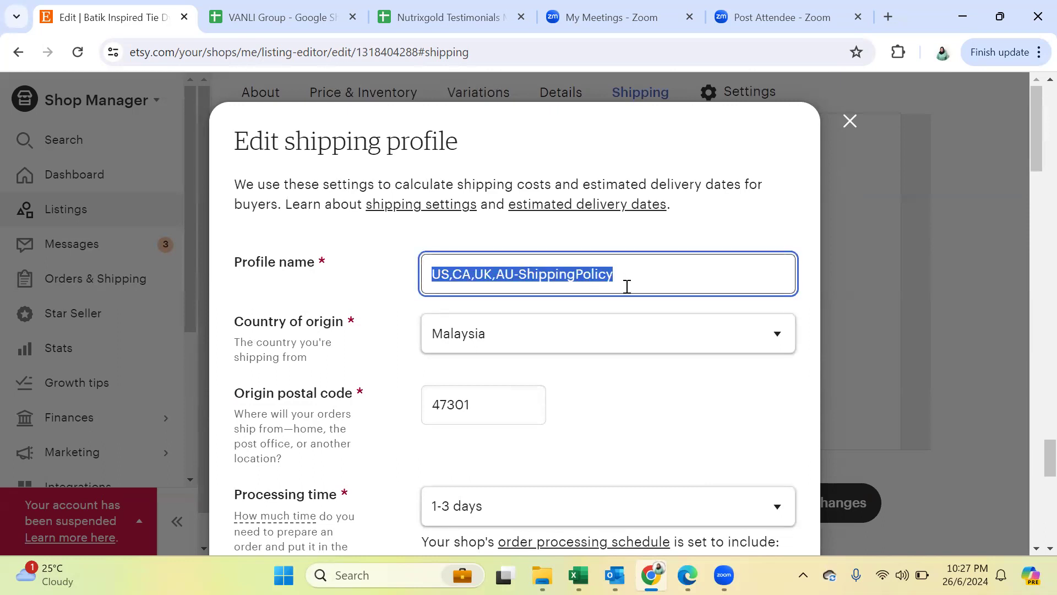
drag(1032, 148, 1017, 296)
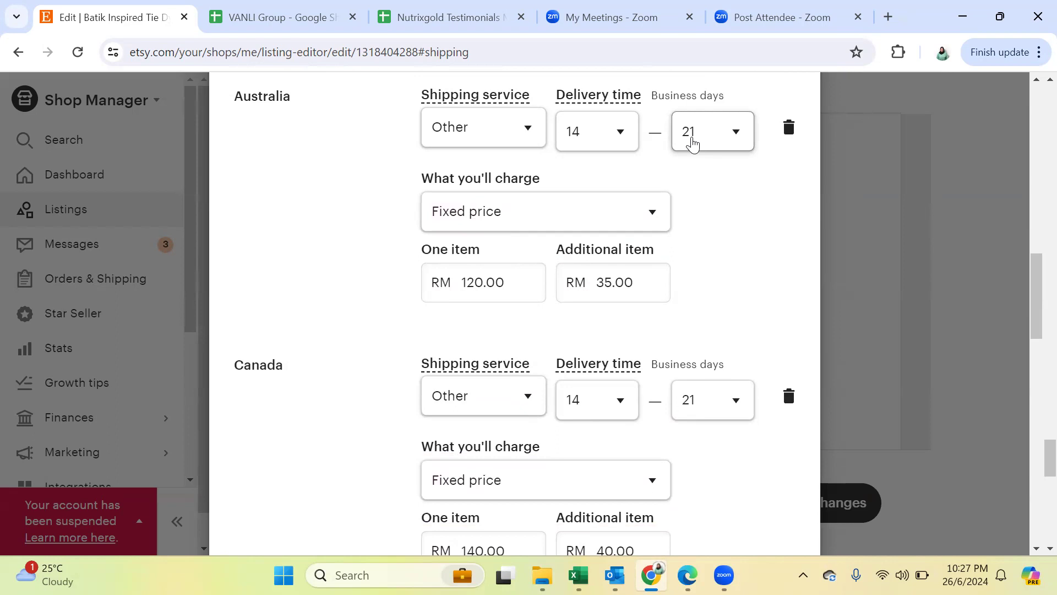
Step: Switch Australia's shipping charge to Free shipping and back to Fixed price
click(659, 217)
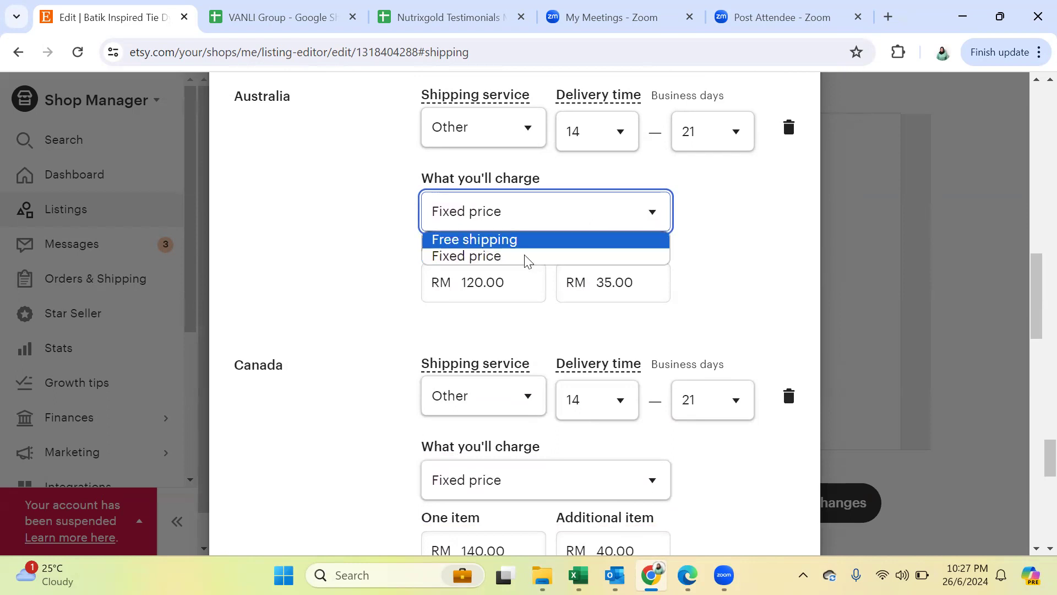
click(503, 241)
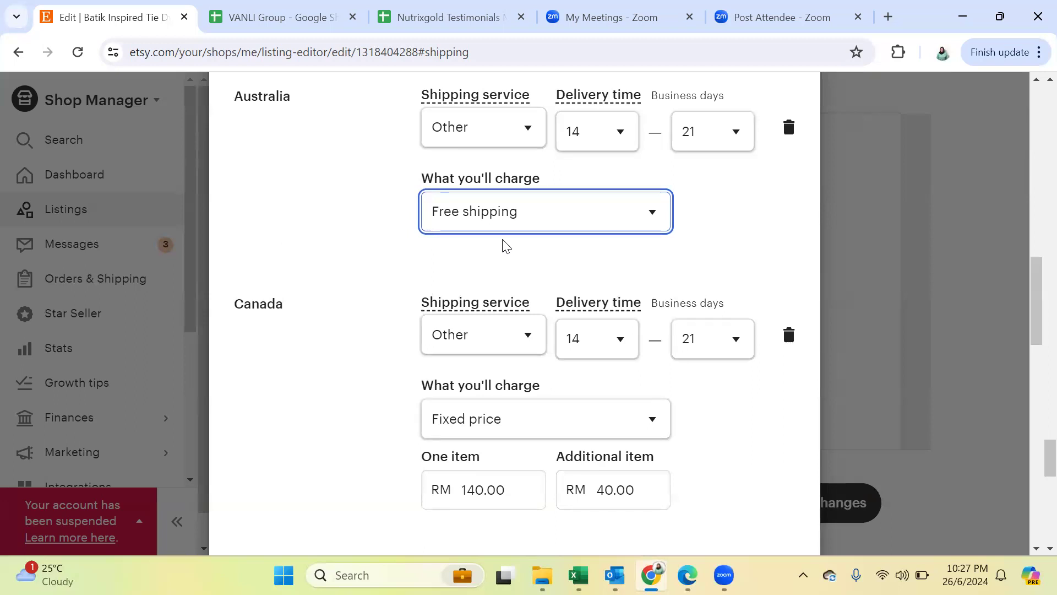
click(650, 217)
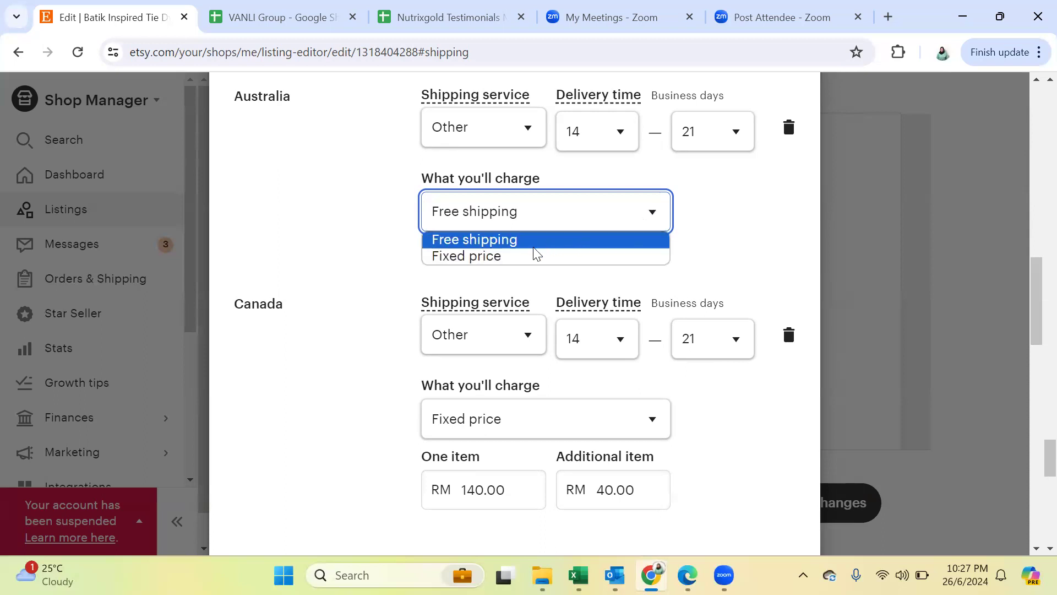
click(509, 255)
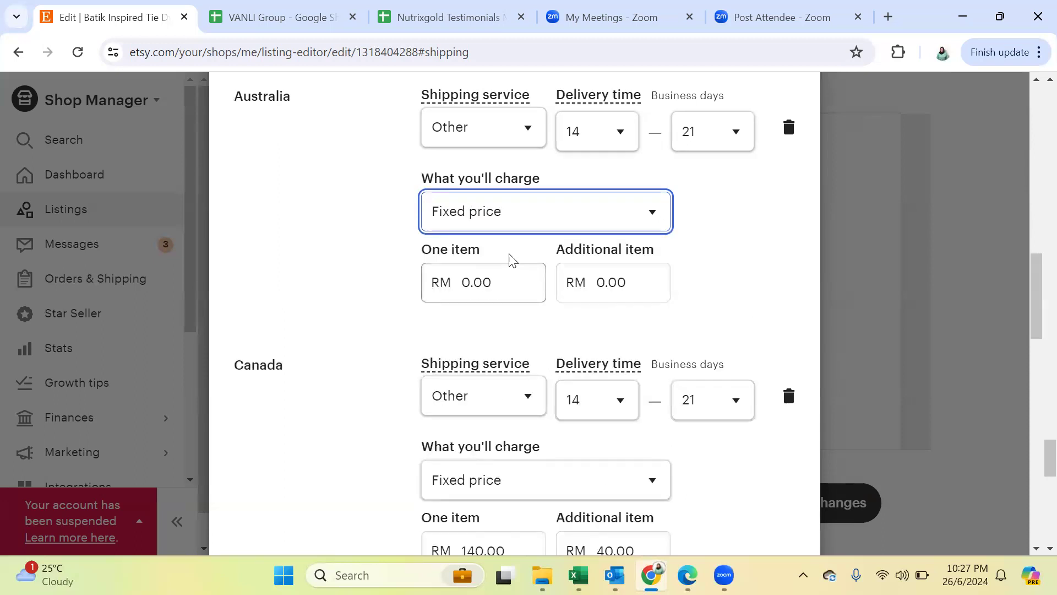
Step: Set Australia's fixed shipping price for one item to RM 120.00
click(498, 296)
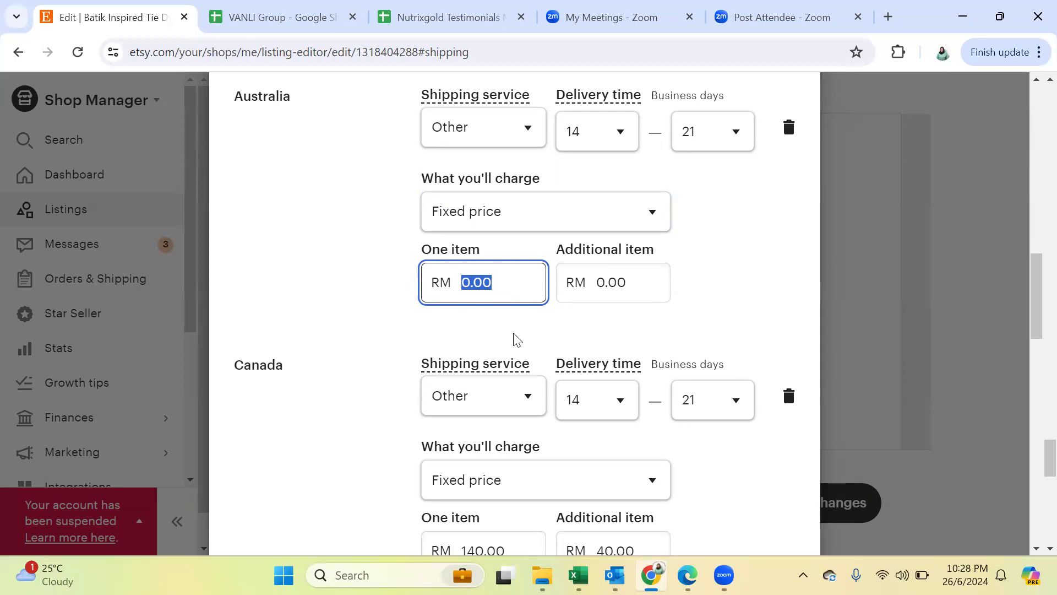
text(120)
click(339, 295)
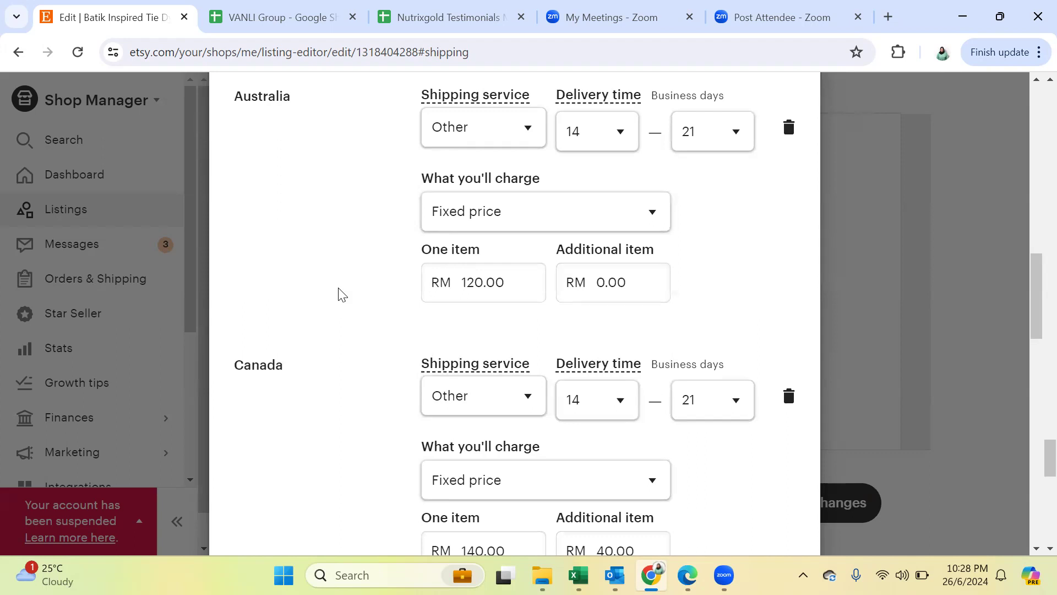
click(498, 283)
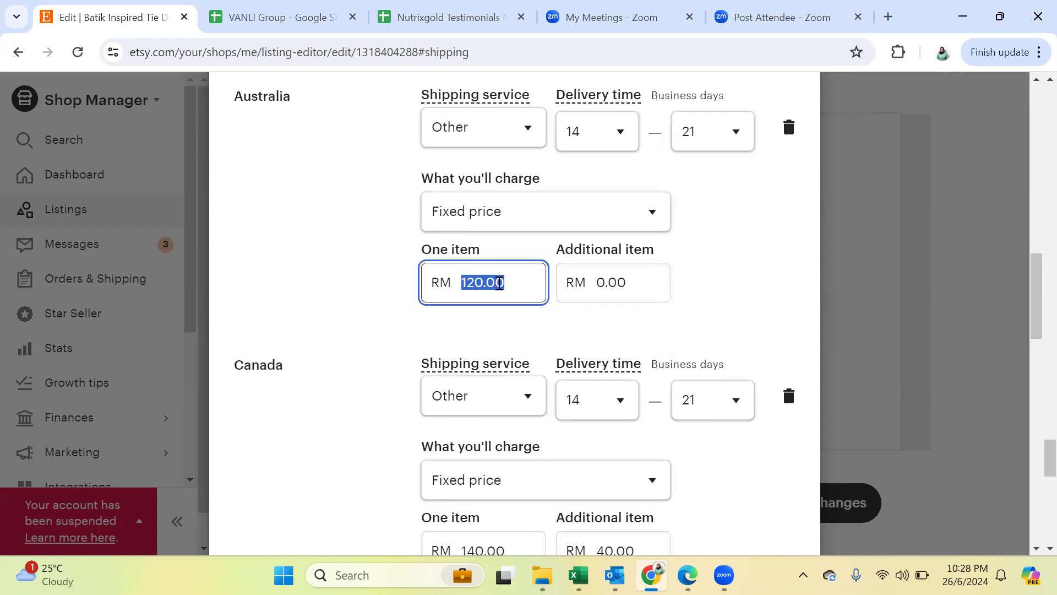
scroll(333, 346, down, 3)
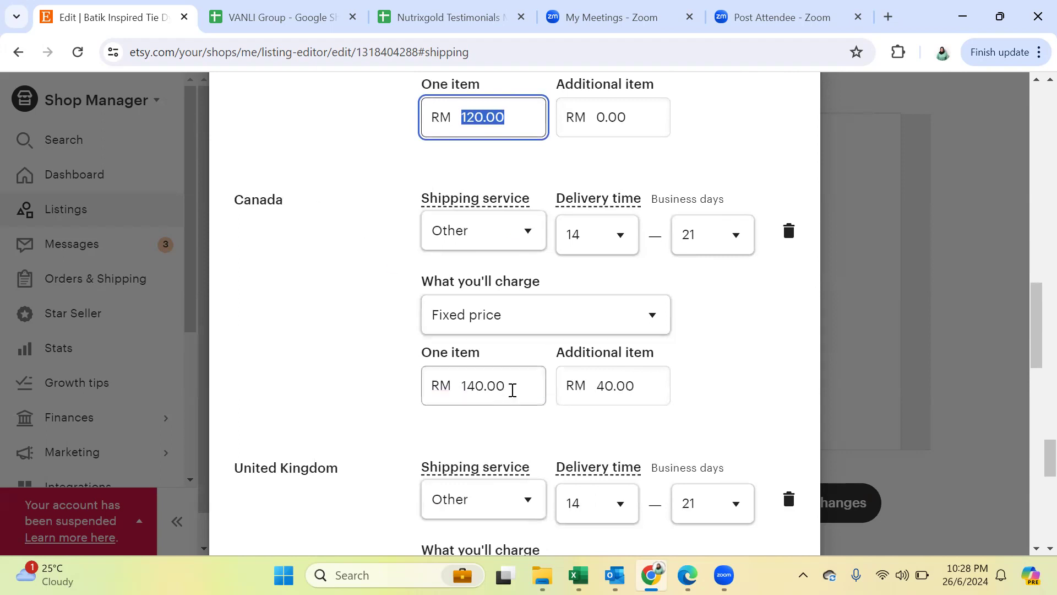
Step: Check the one-item fixed shipping prices for Canada, the United Kingdom and the United States
scroll(512, 390, down, 2)
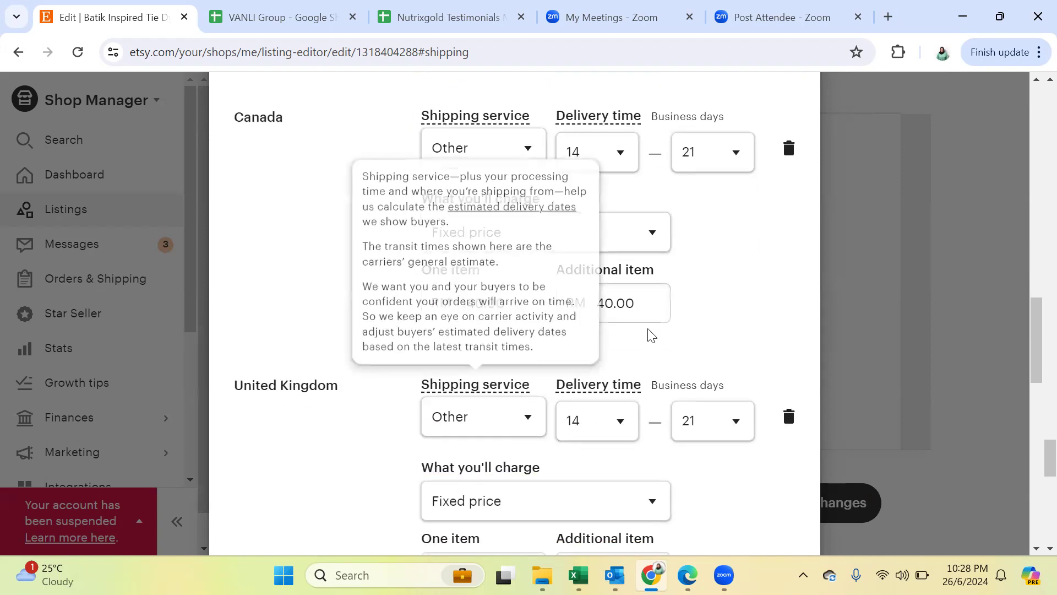
double_click(505, 308)
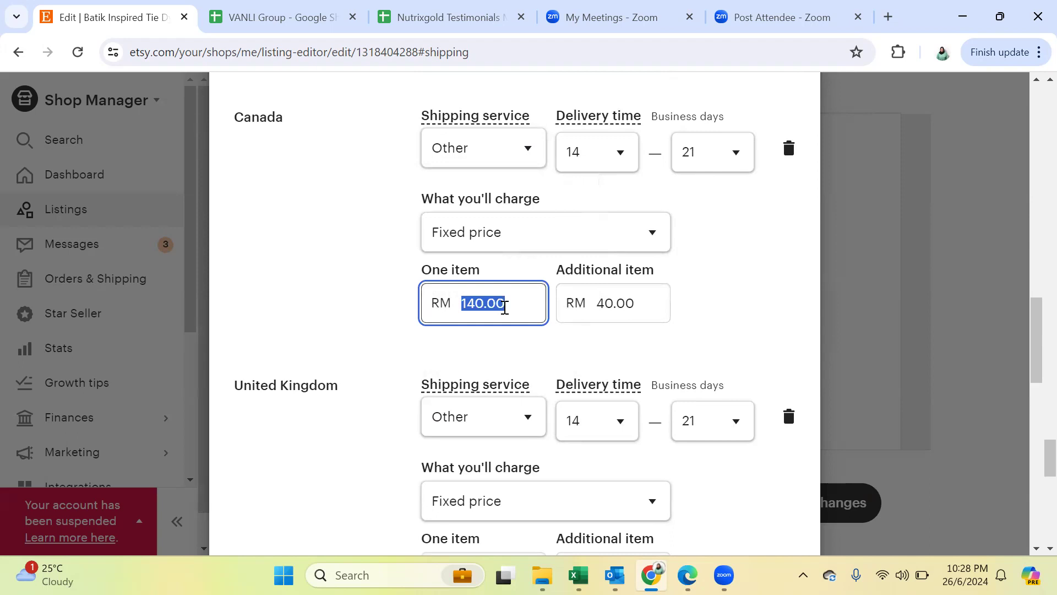
scroll(366, 336, down, 4)
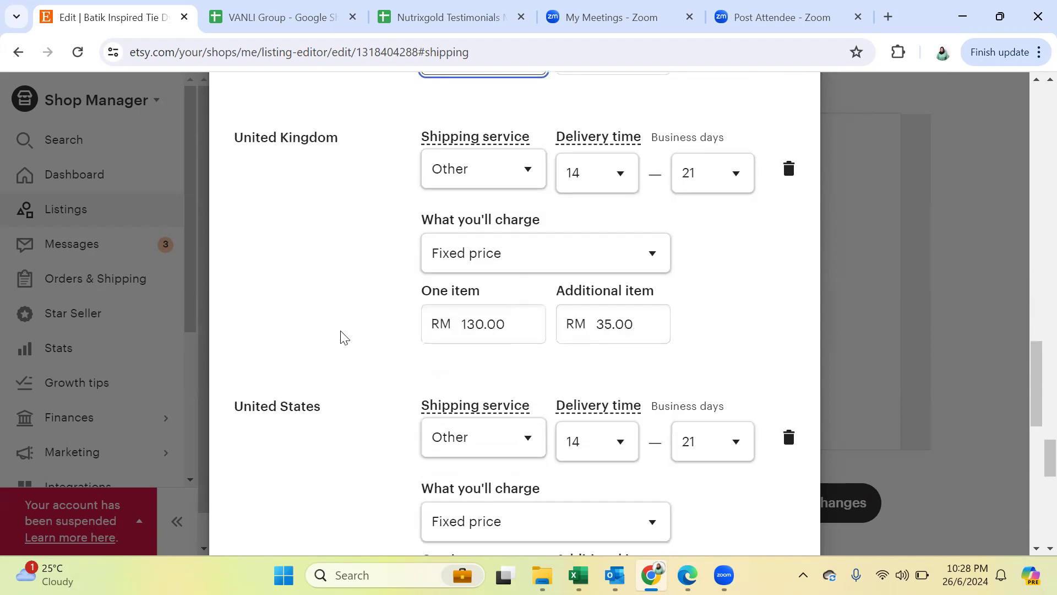
double_click(488, 325)
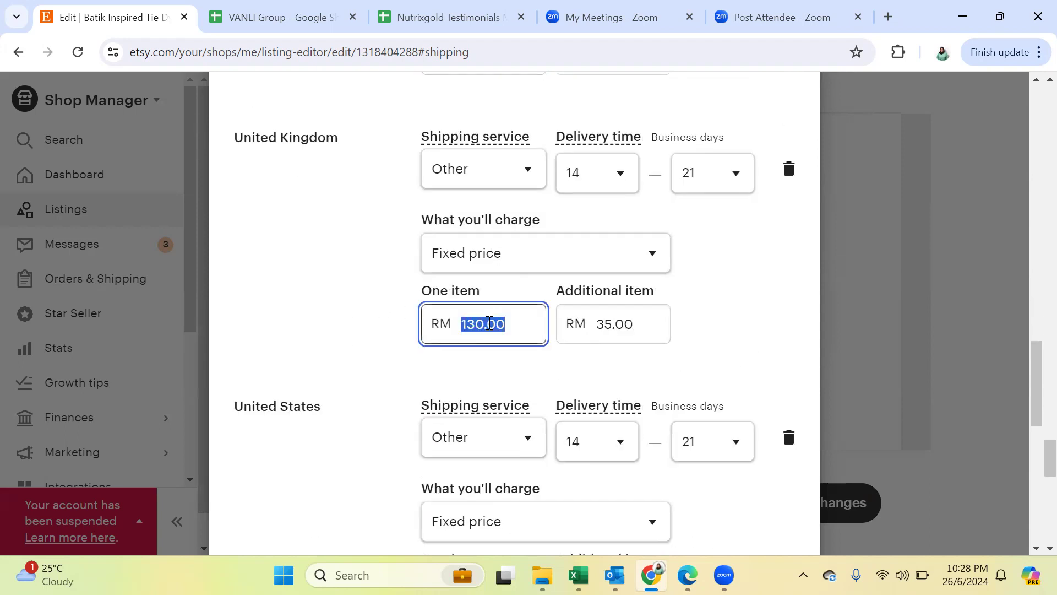
scroll(362, 380, down, 4)
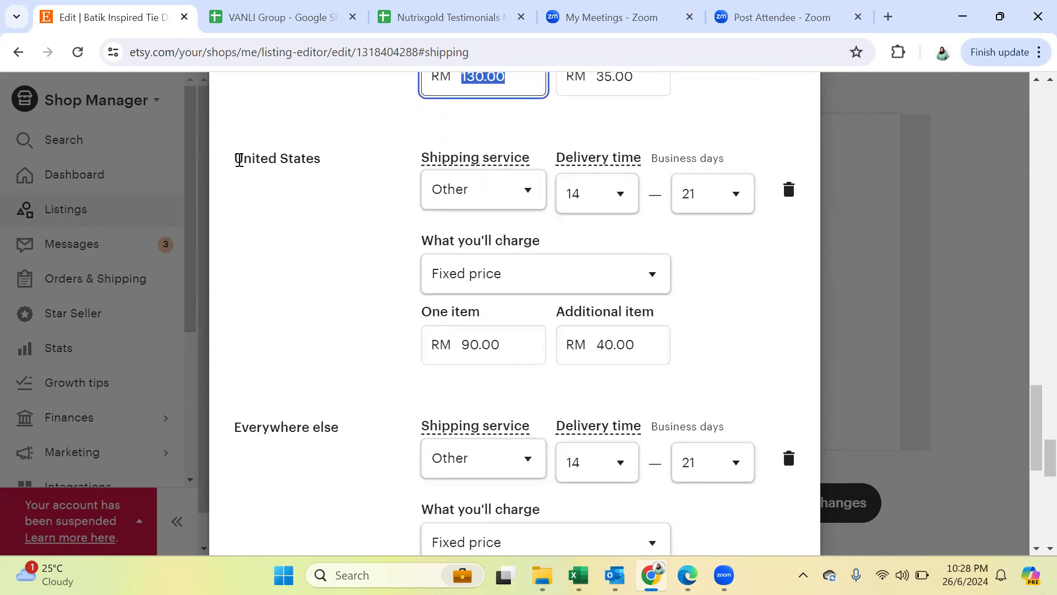
drag(235, 159, 323, 167)
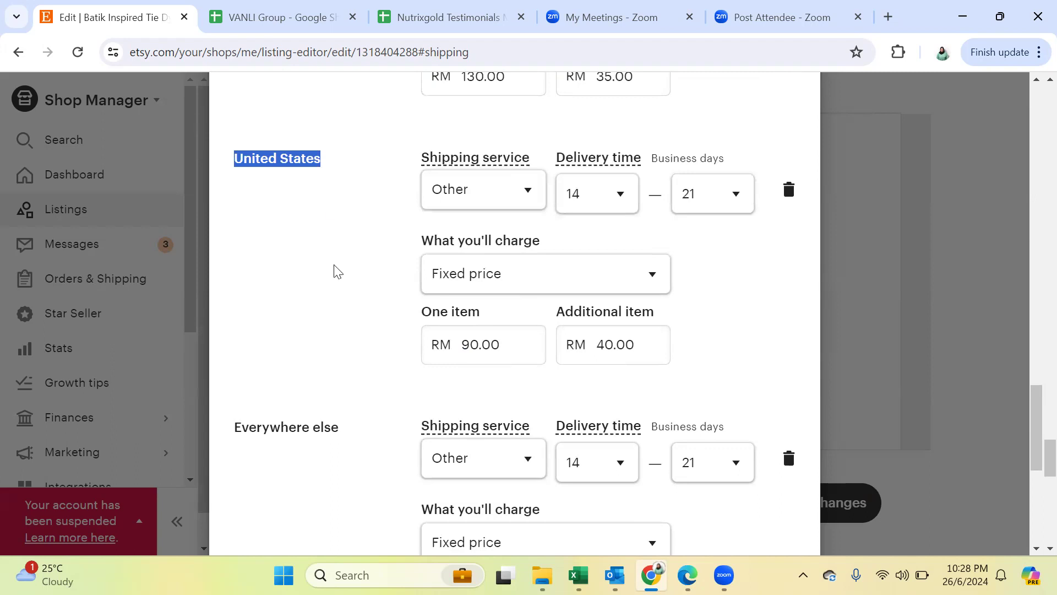
scroll(348, 358, down, 1)
scroll(348, 358, down, 1)
click(477, 262)
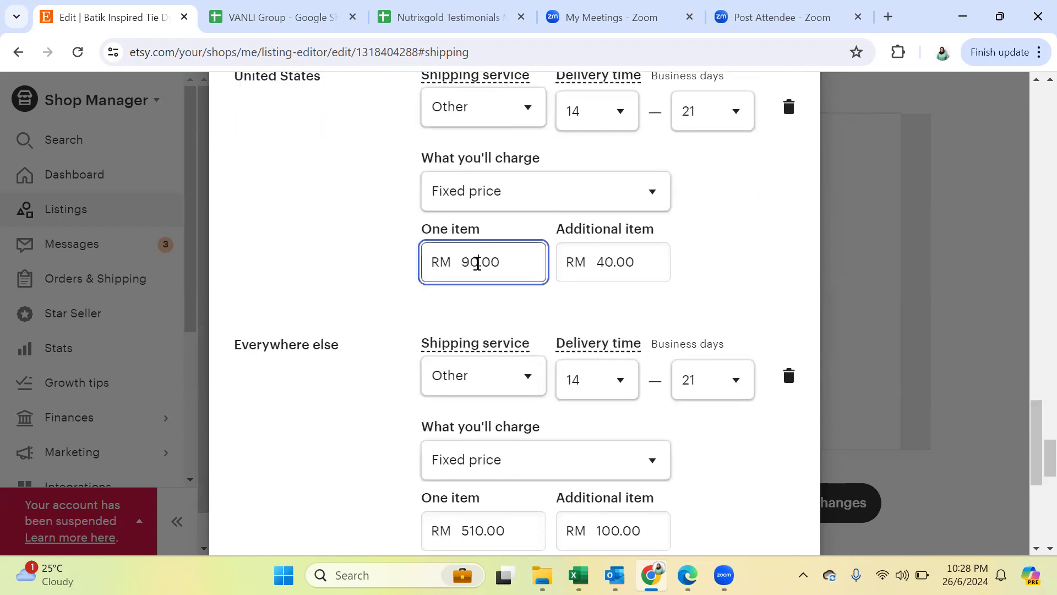
double_click(479, 262)
click(291, 270)
Step: Check the Everywhere else shipping entry, its one-item price and the options below it
scroll(290, 270, down, 1)
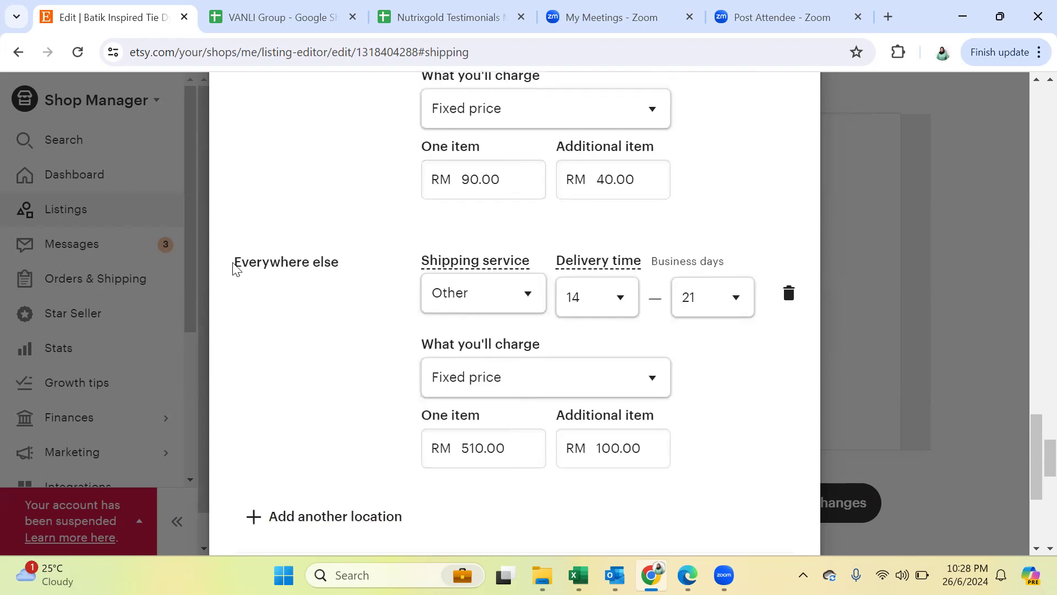
drag(234, 263, 347, 268)
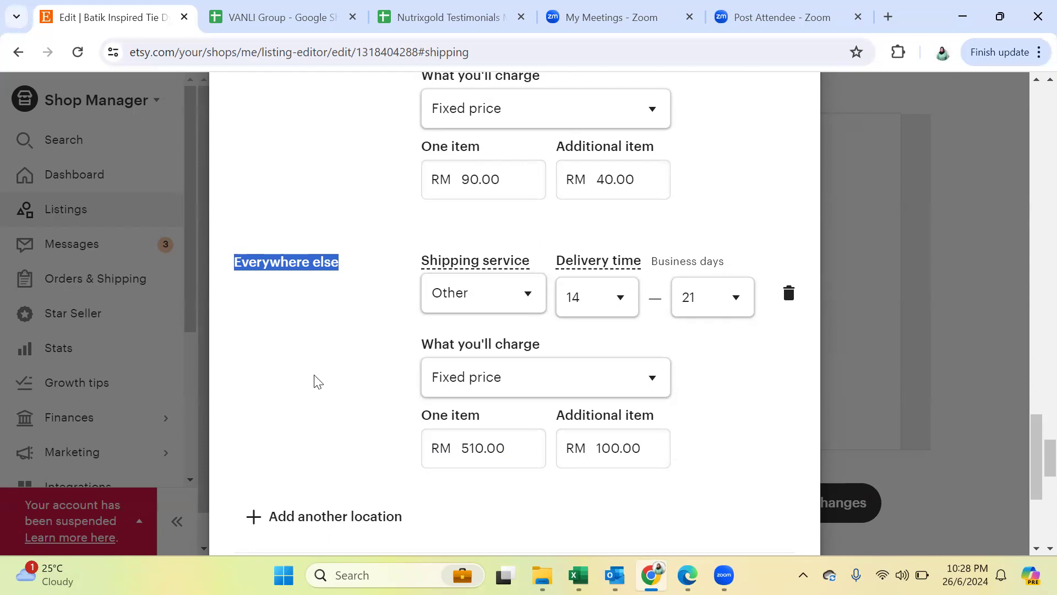
scroll(316, 377, down, 1)
double_click(474, 363)
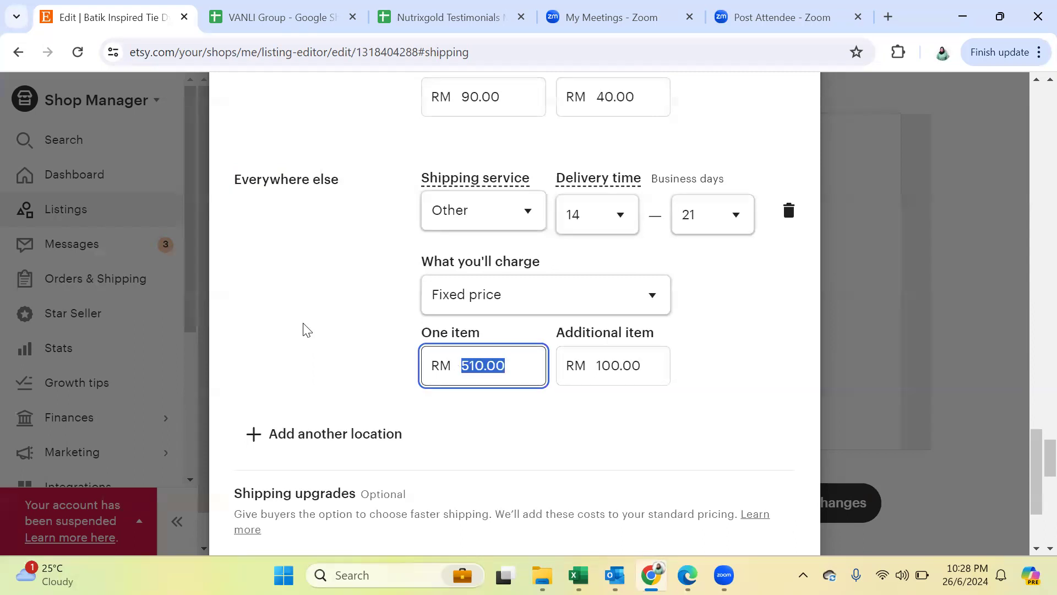
scroll(305, 329, down, 3)
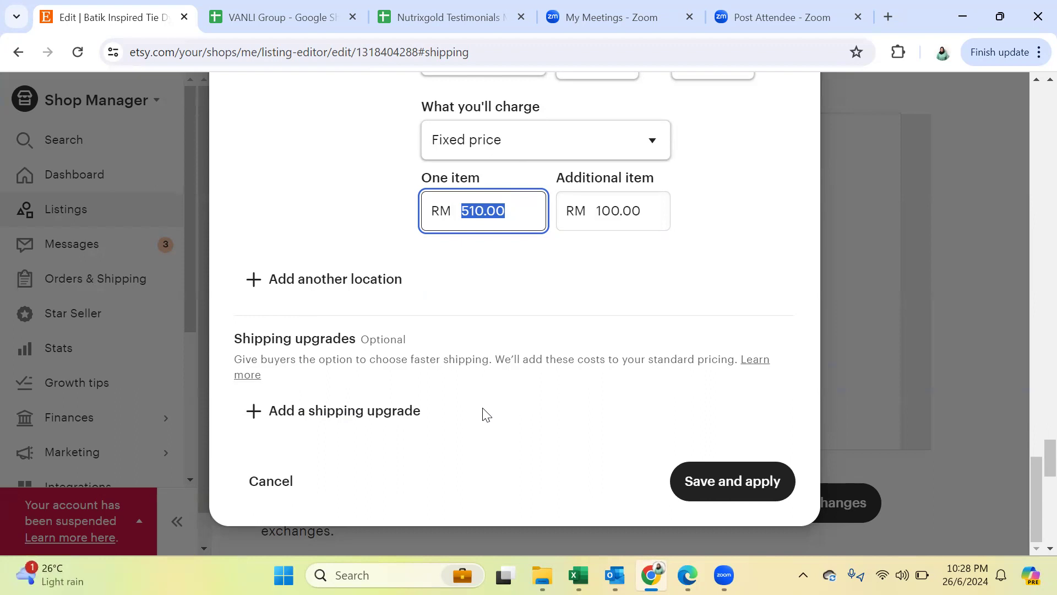
Step: Review the shipping profile from its country of origin and processing time through every destination's standard shipping charges
scroll(485, 414, up, 9)
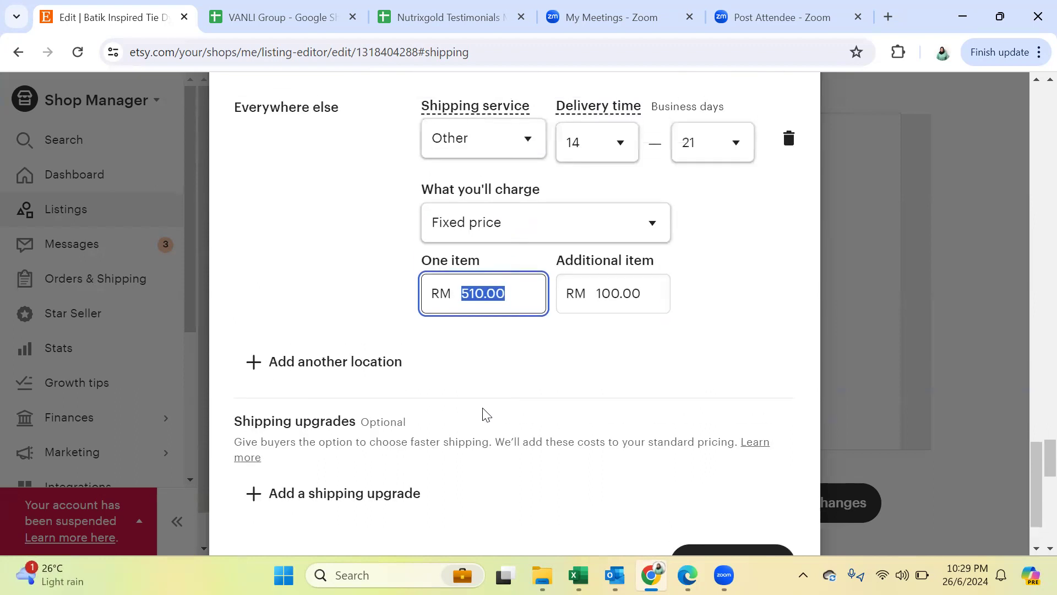
scroll(484, 414, up, 13)
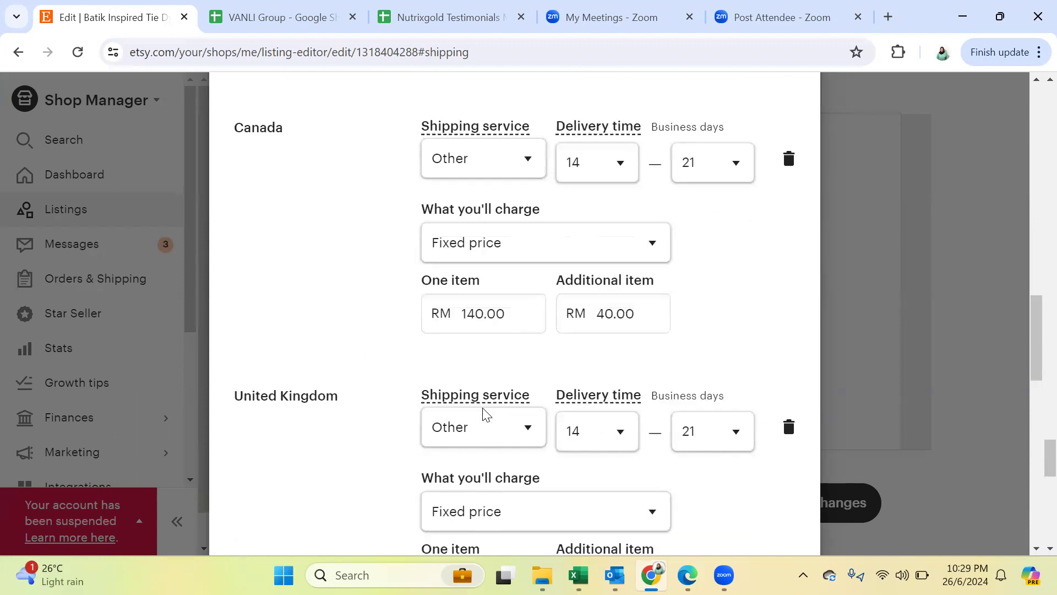
scroll(482, 414, up, 12)
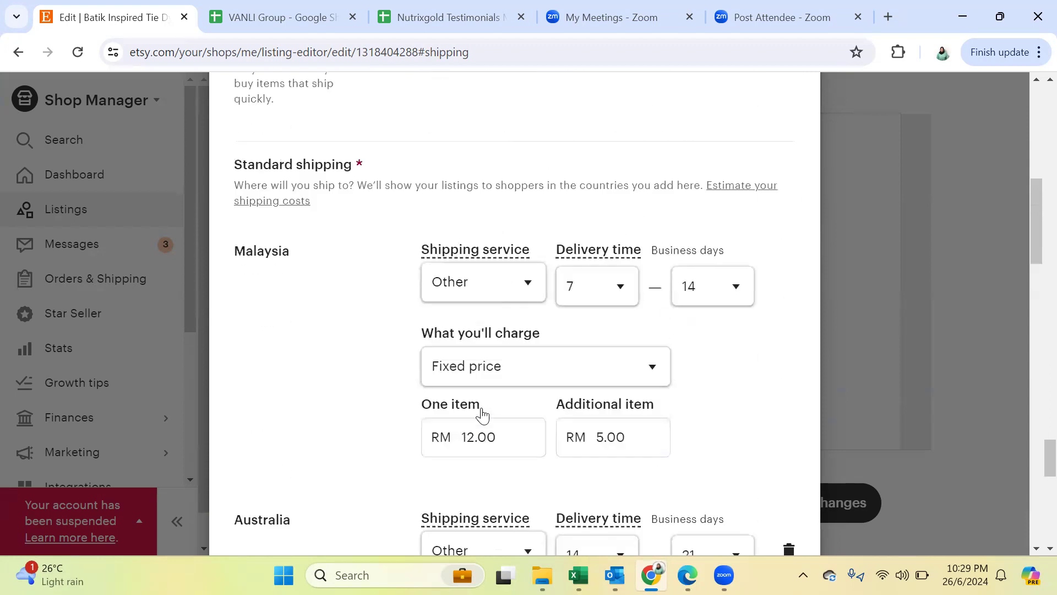
scroll(485, 414, up, 1)
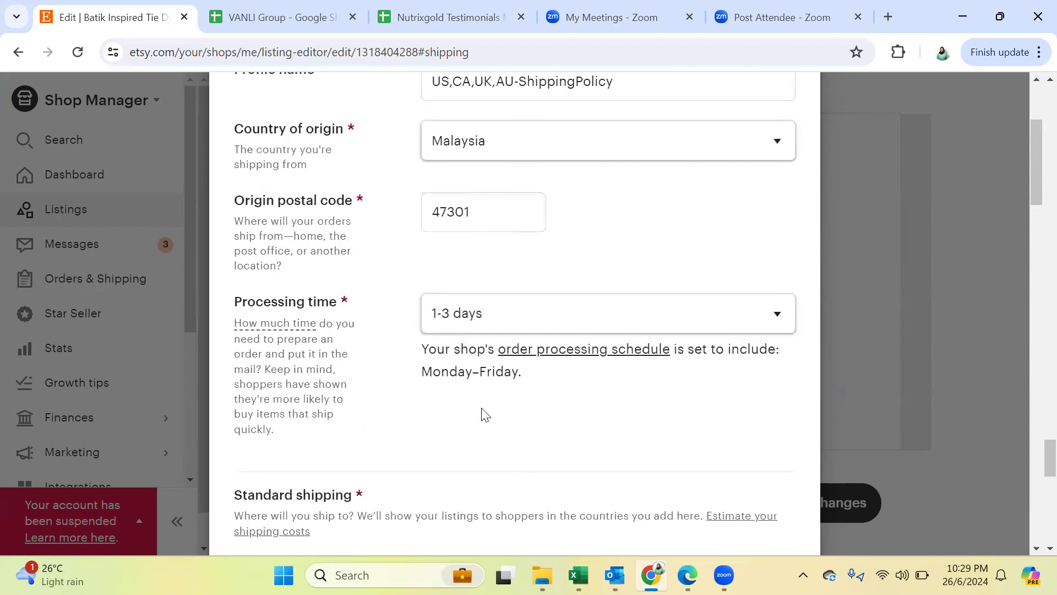
scroll(485, 415, down, 6)
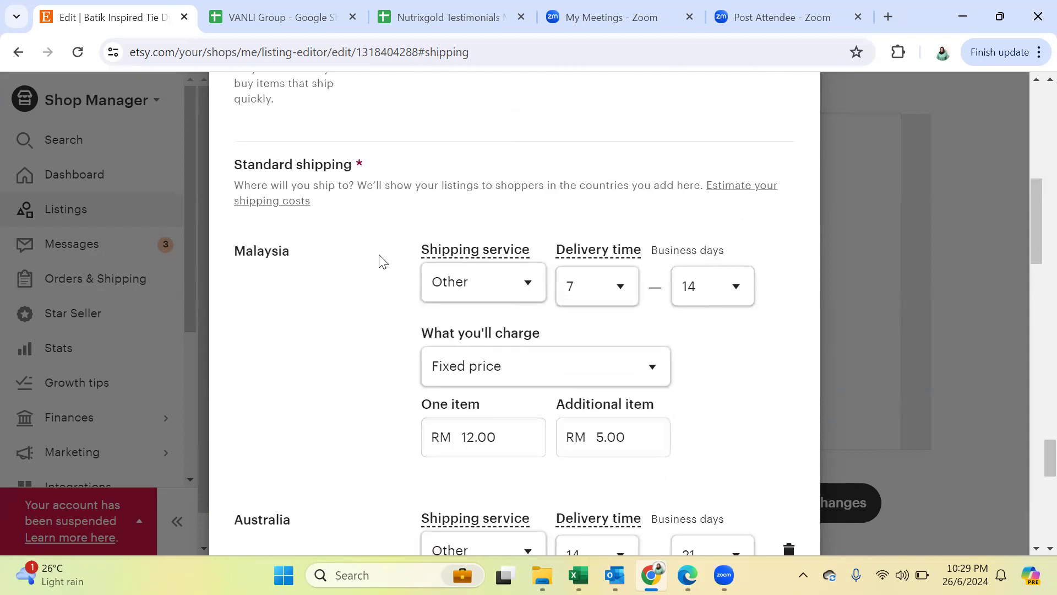
scroll(307, 365, down, 3)
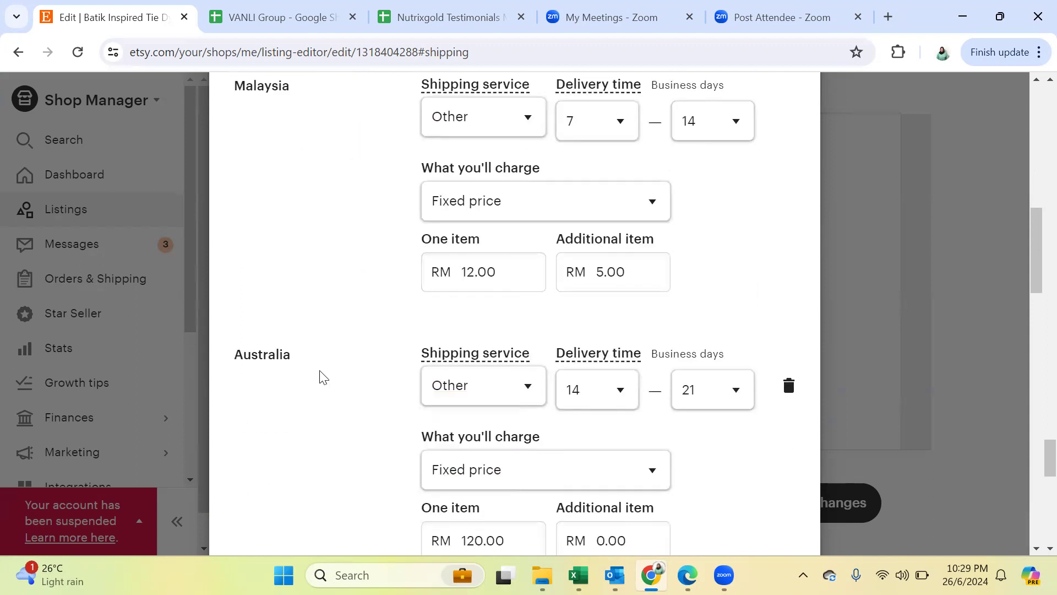
scroll(325, 381, down, 15)
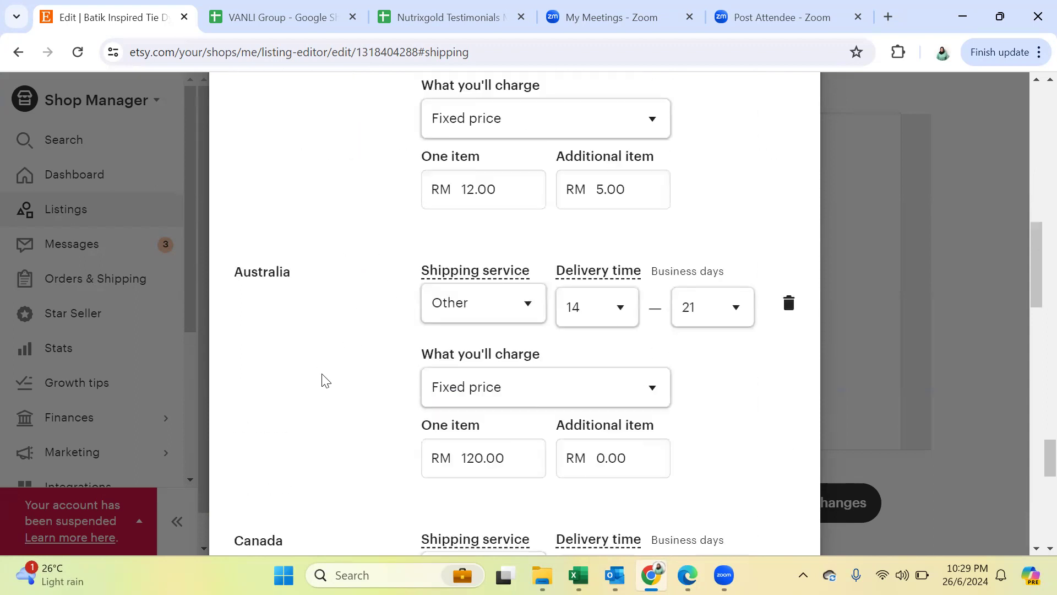
scroll(325, 381, down, 9)
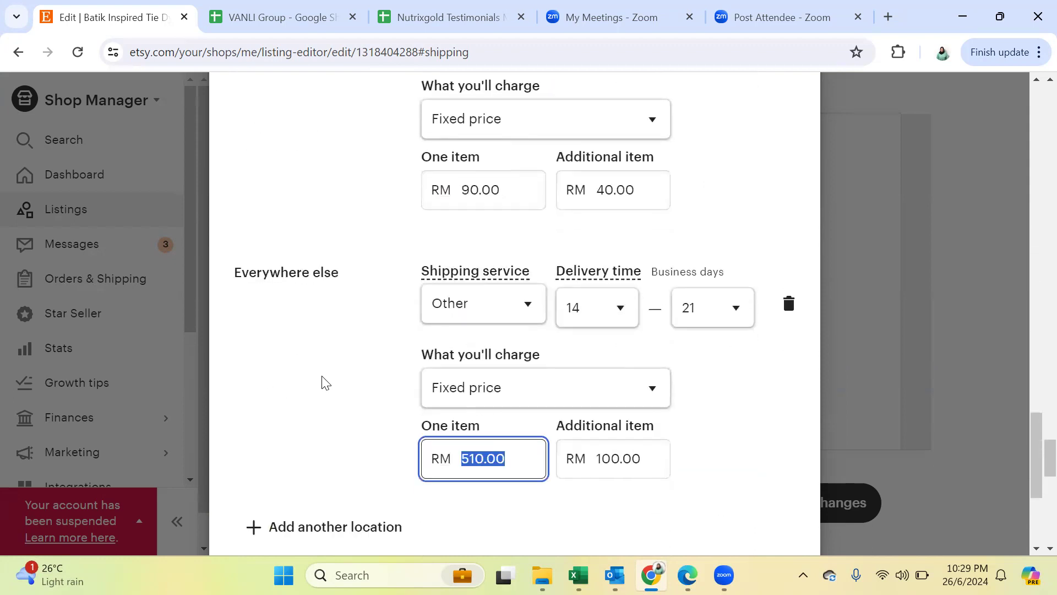
Step: Examine the one-item fixed price charged for the Everywhere else destination
scroll(311, 331, up, 3)
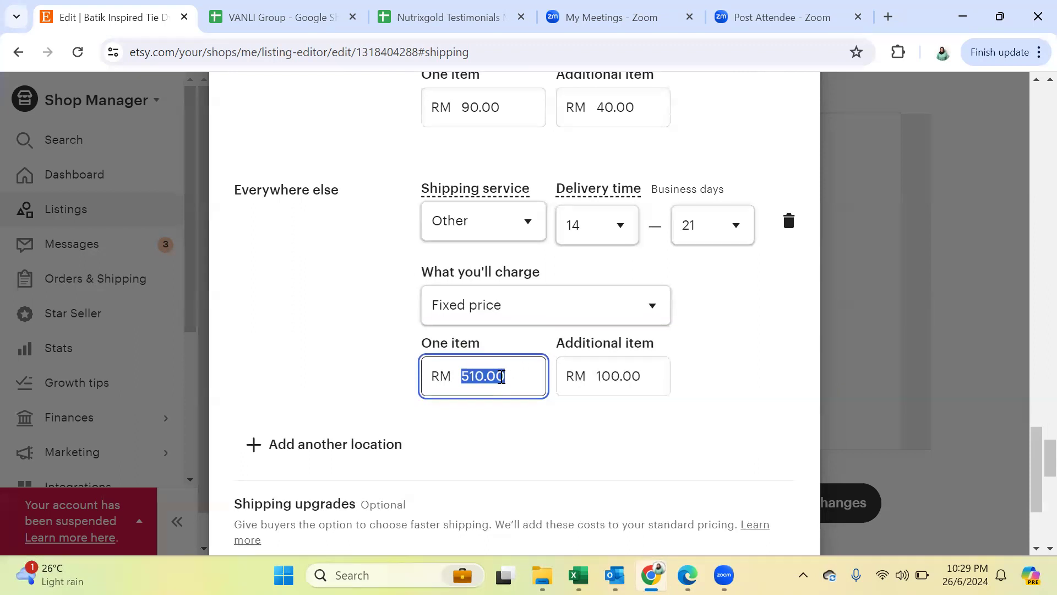
click(500, 376)
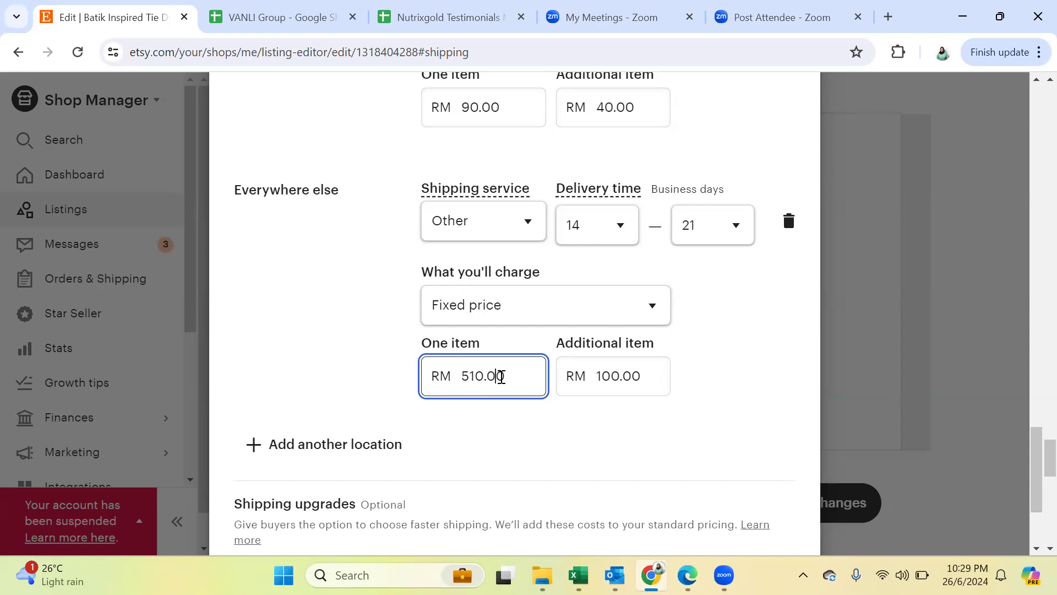
click(509, 376)
double_click(492, 378)
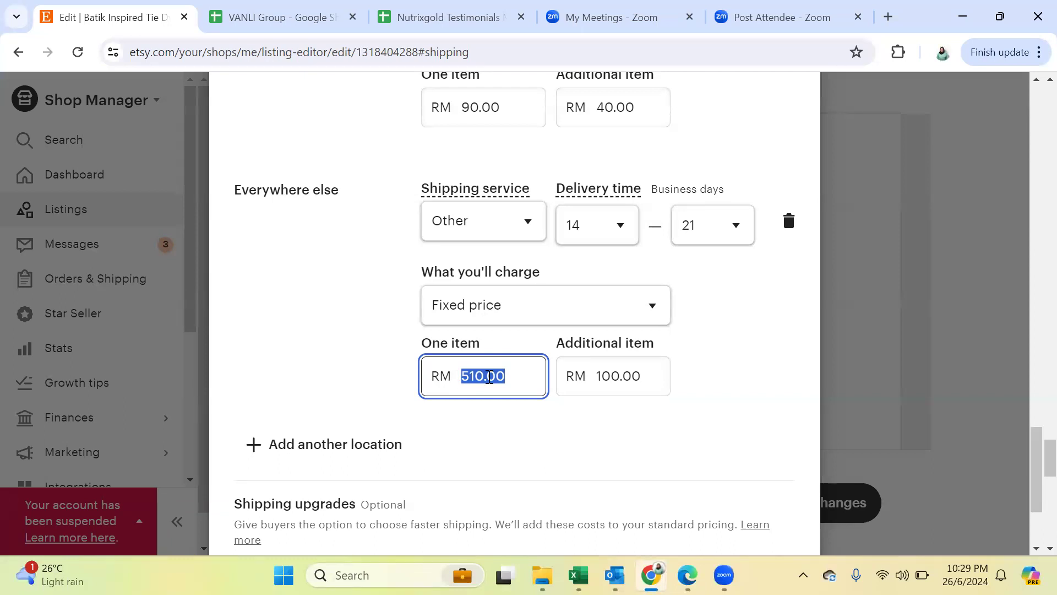
scroll(510, 395, down, 3)
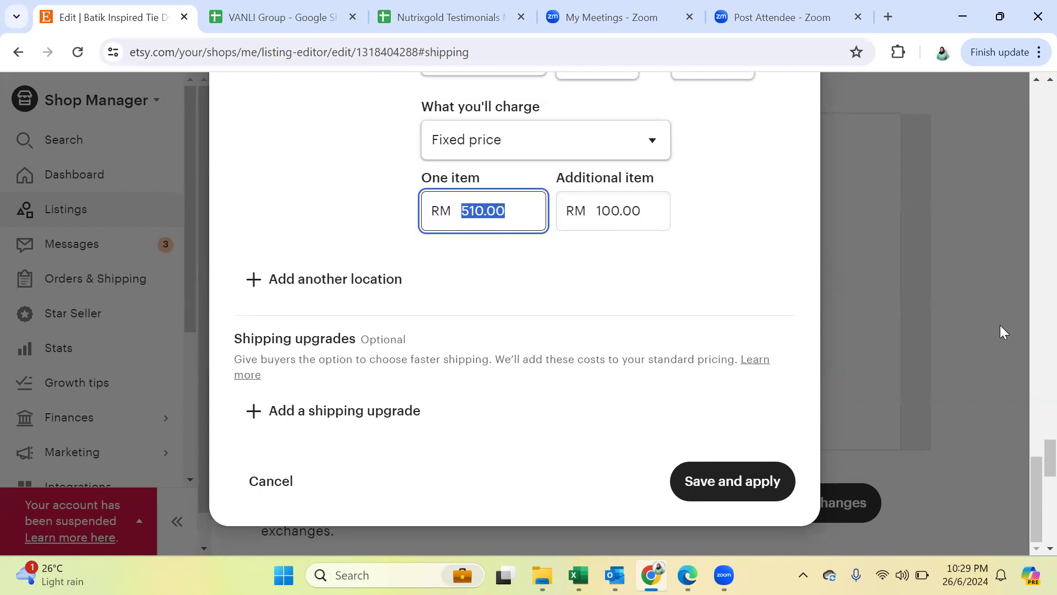
Step: Review the profile's name, origin and processing settings and the Standard shipping heading
drag(1029, 496, 1031, 114)
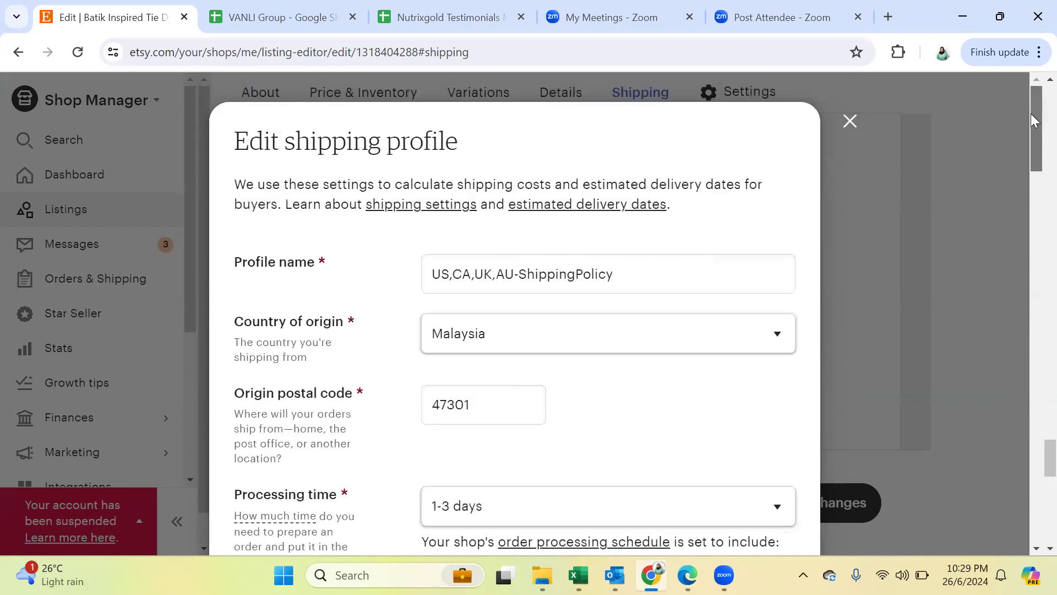
scroll(306, 284, down, 3)
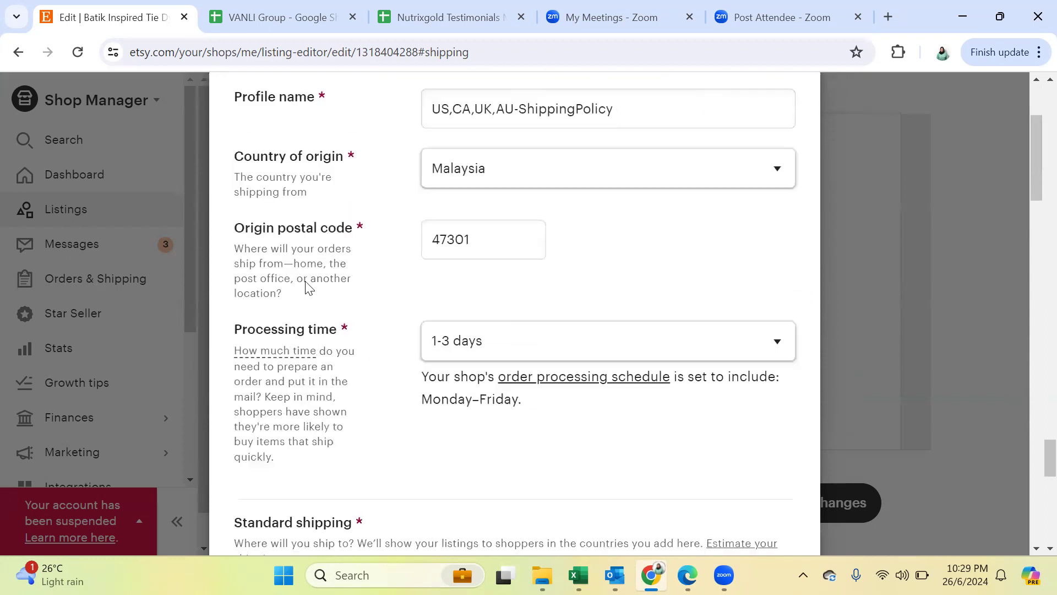
scroll(306, 284, down, 5)
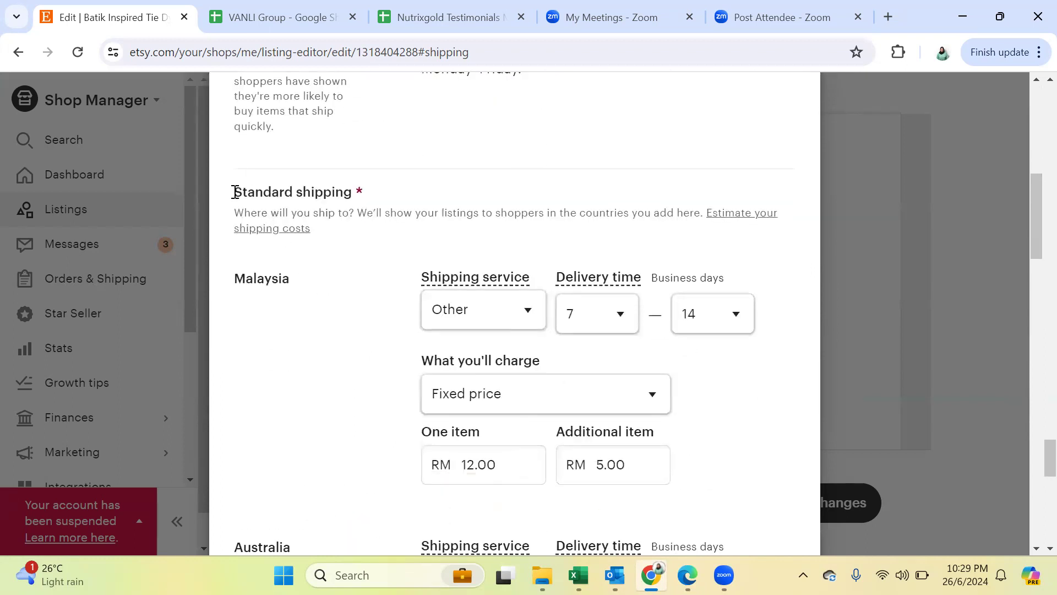
drag(234, 191, 355, 192)
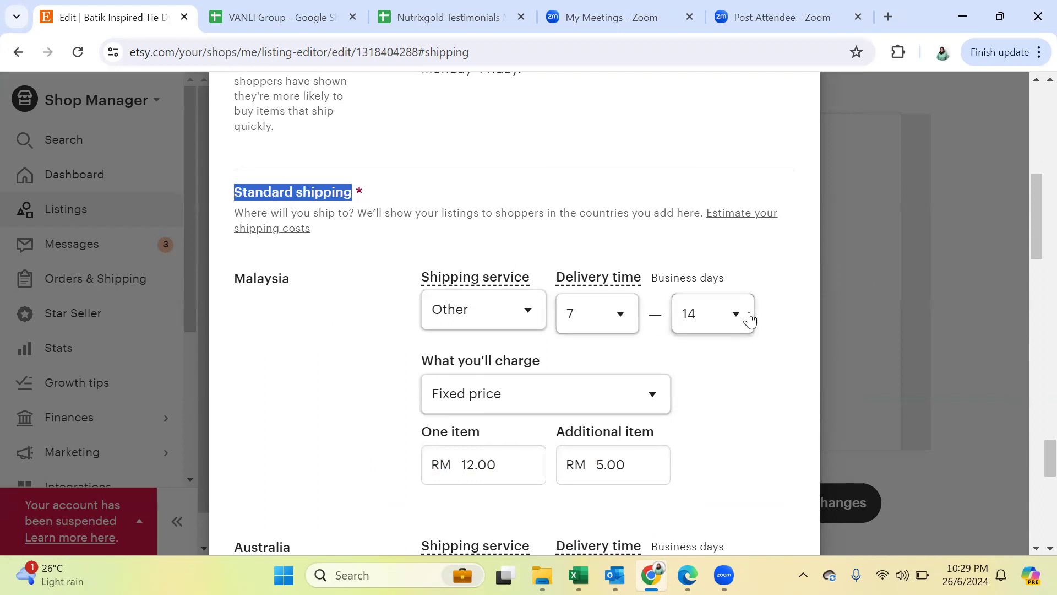
Step: Add a shipping upgrade to the profile with Express as the upgrade type
drag(1031, 208, 1021, 511)
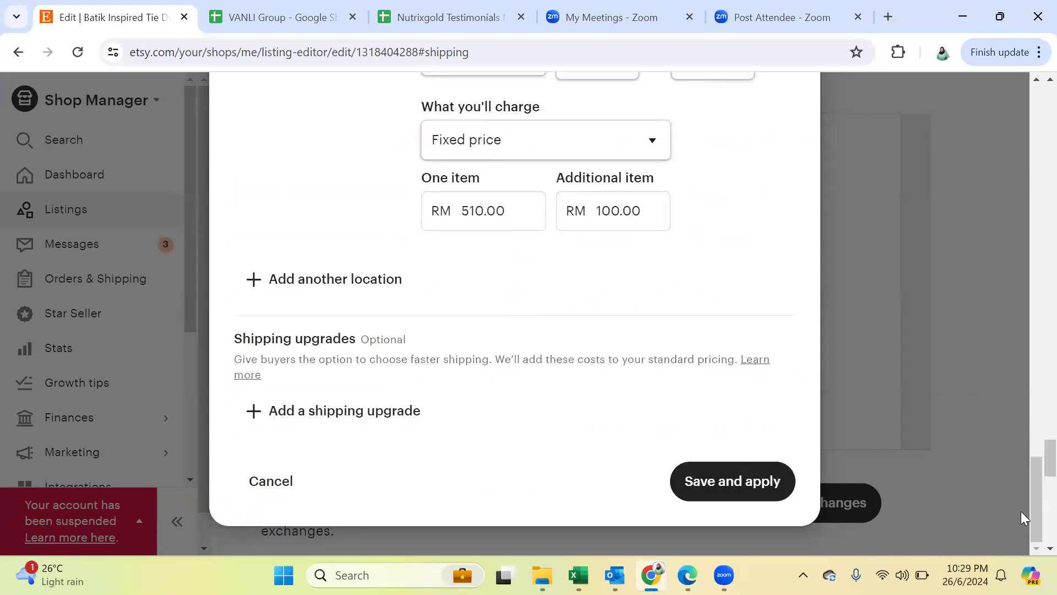
click(282, 417)
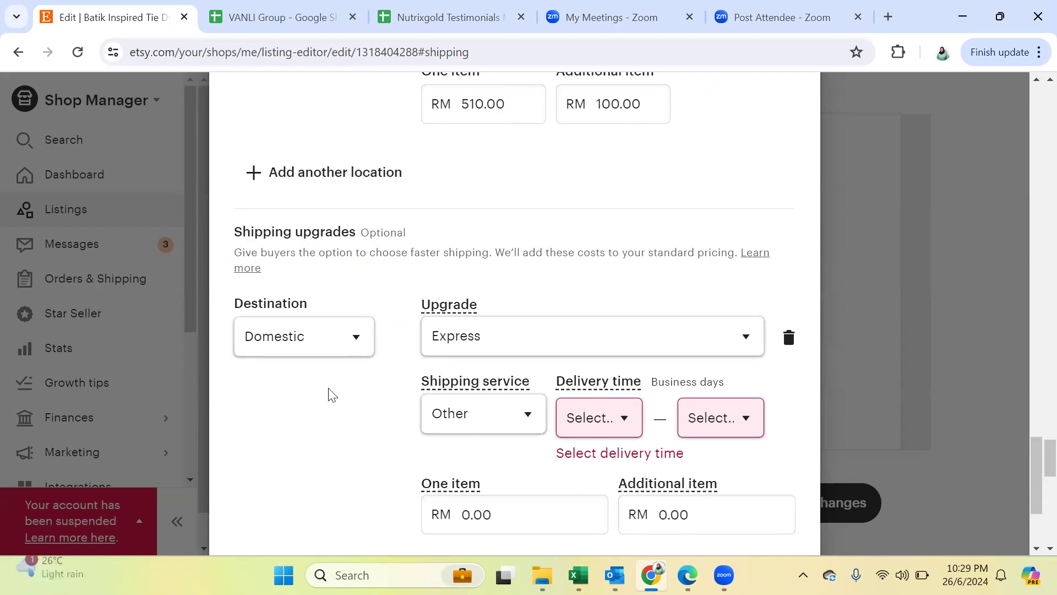
scroll(328, 395, down, 2)
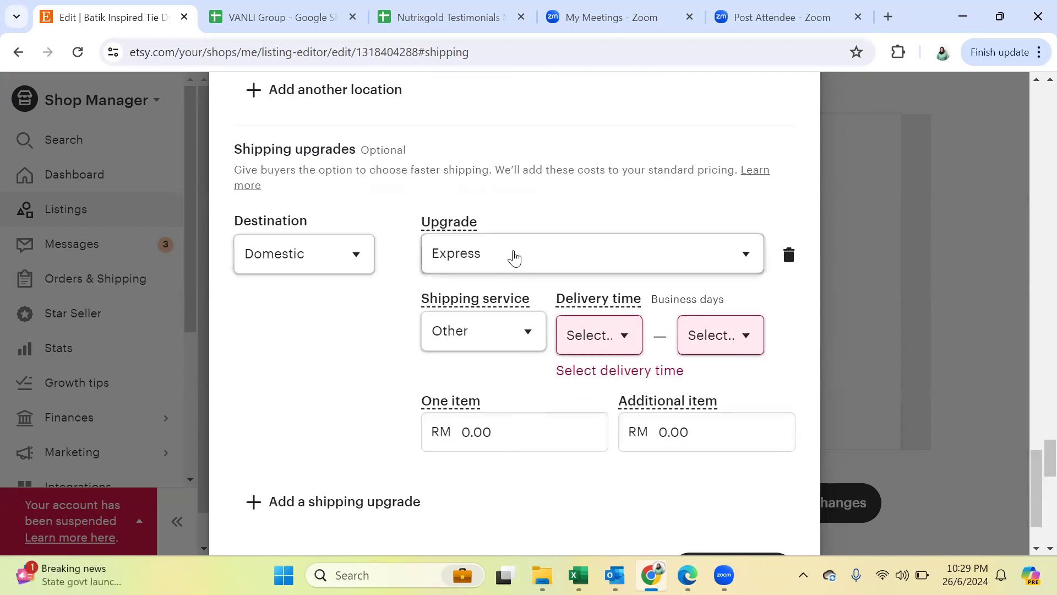
click(743, 255)
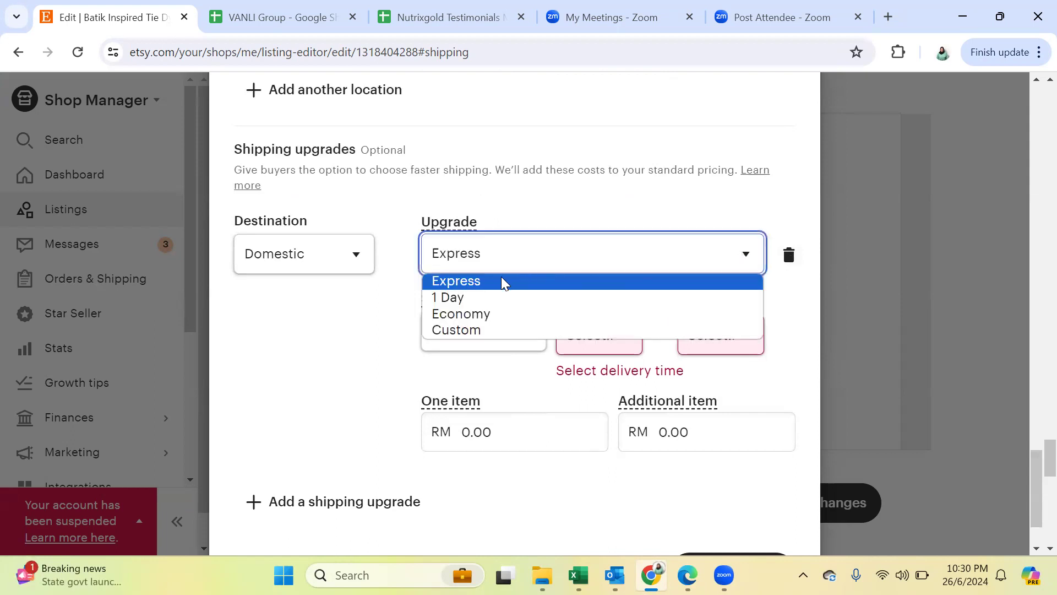
click(471, 281)
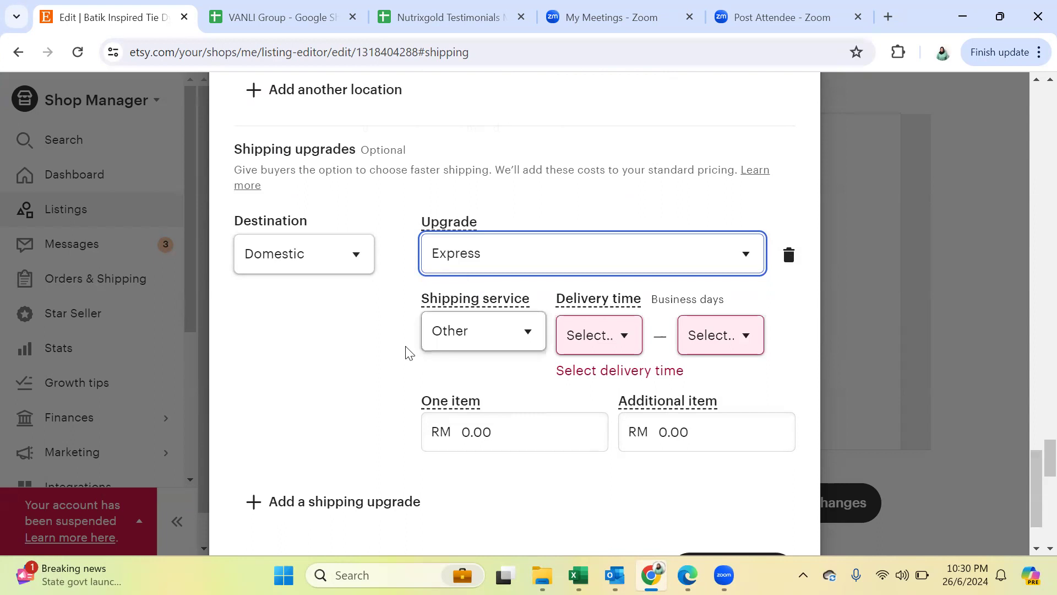
Step: Set the Express shipping upgrade's destination to International, with shipping service Other and a delivery time of 1 to 3 business days
scroll(369, 330, down, 2)
click(358, 164)
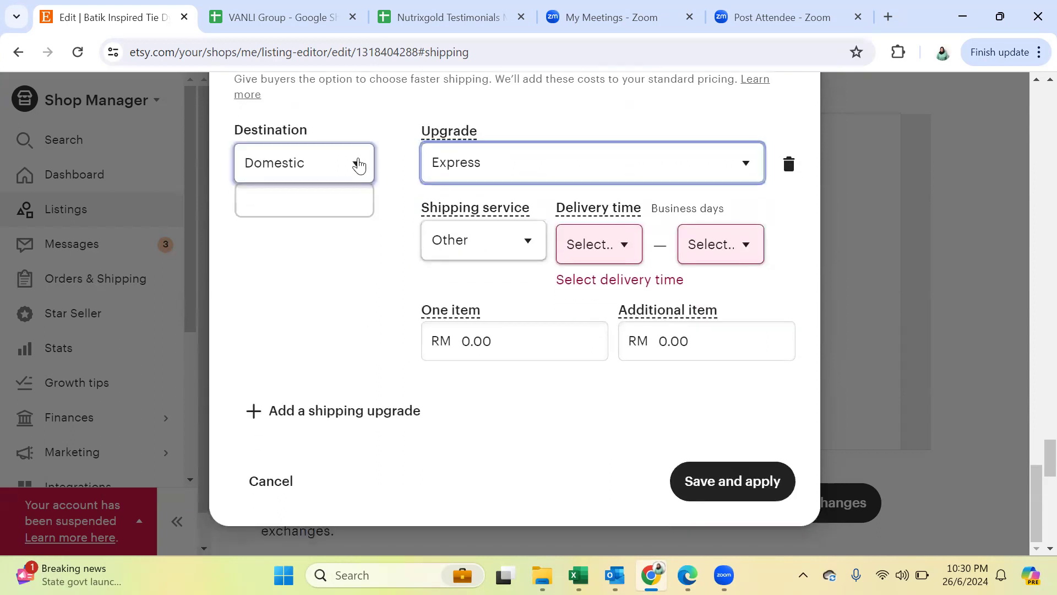
click(321, 214)
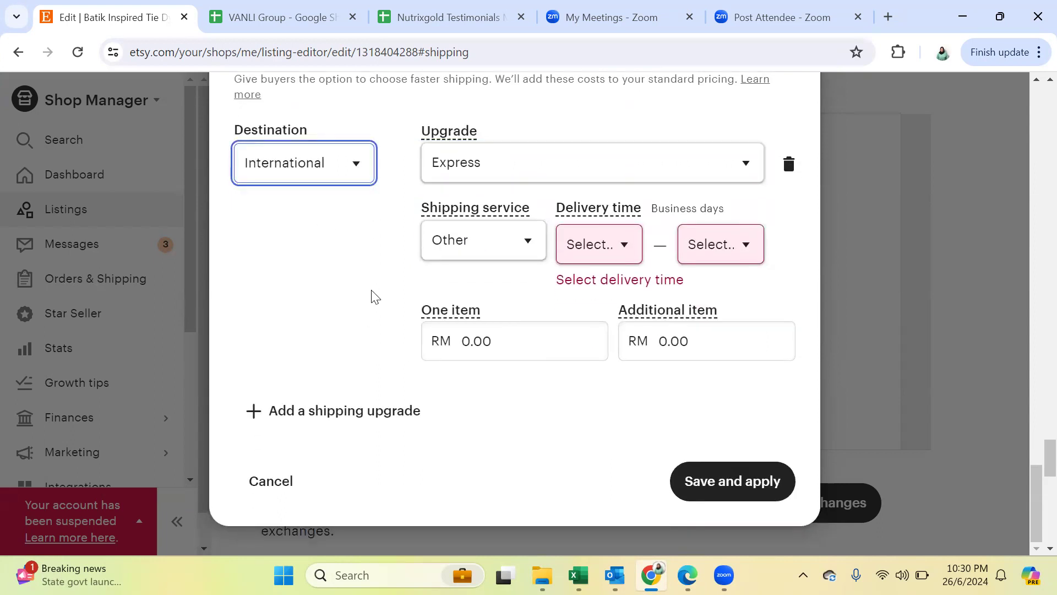
click(528, 248)
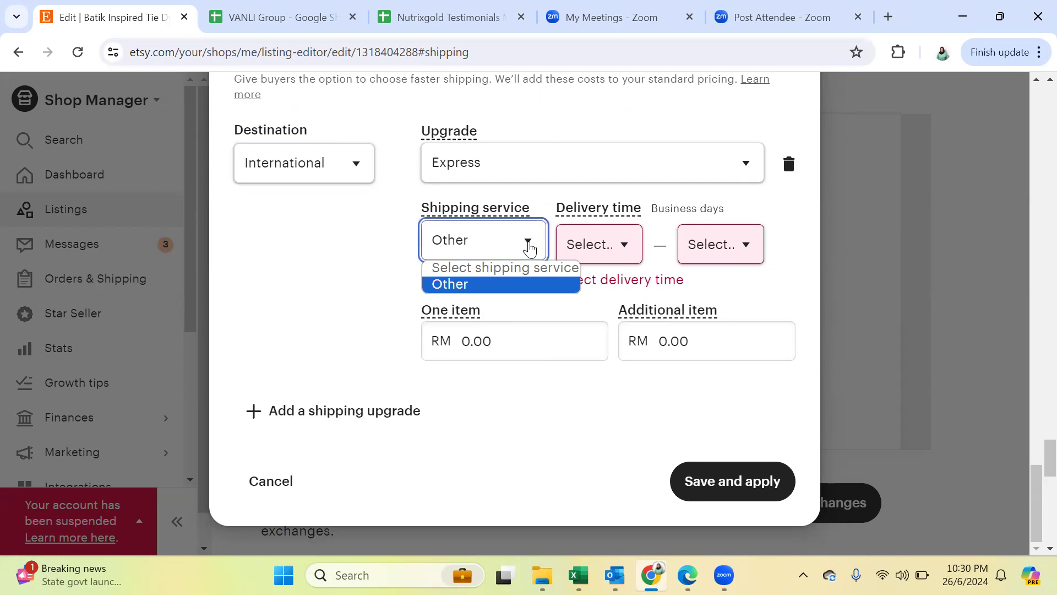
click(626, 245)
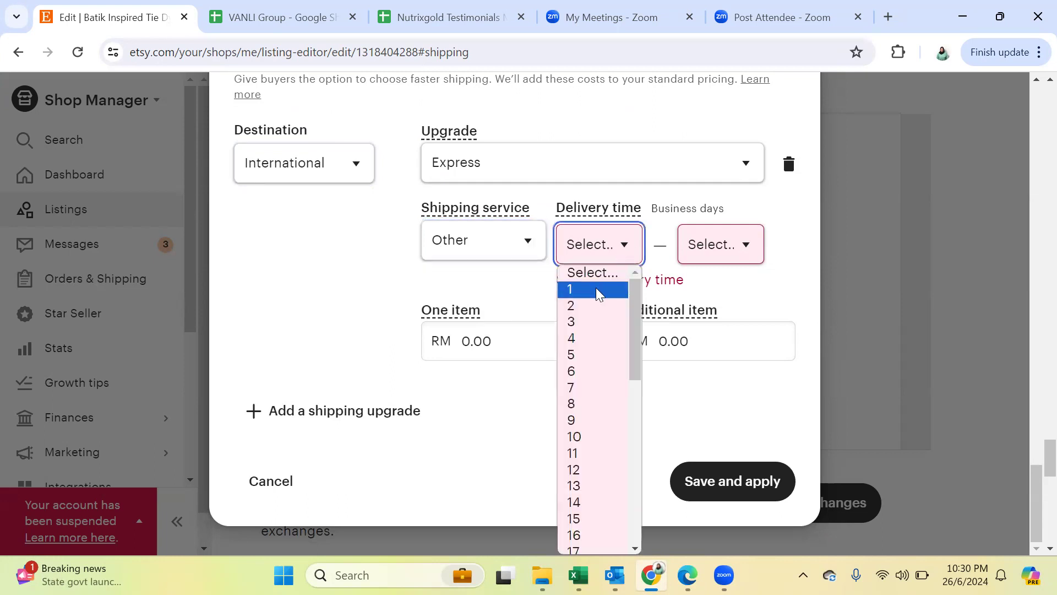
click(590, 287)
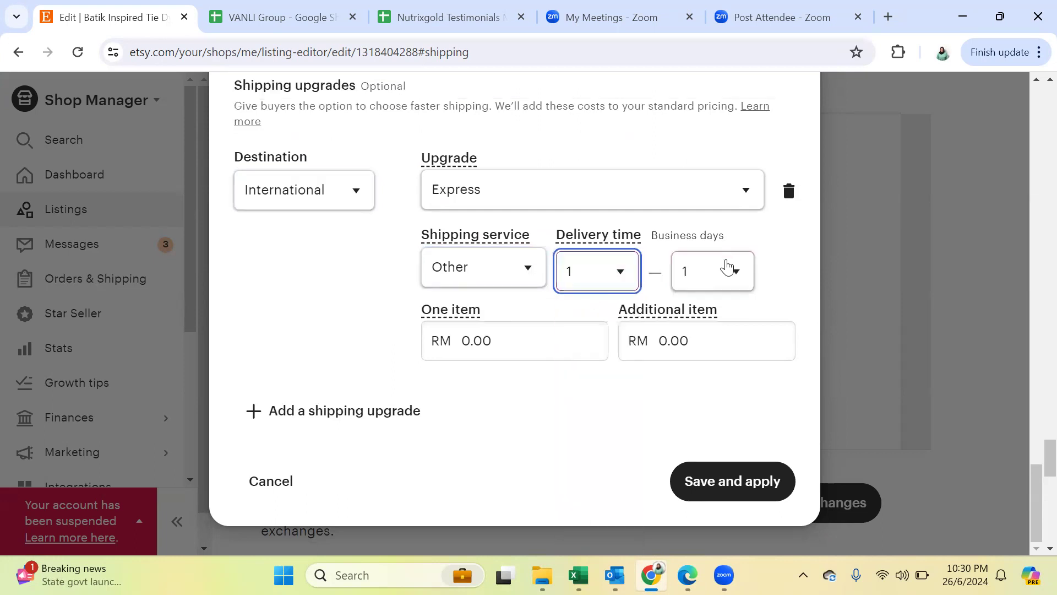
click(727, 266)
click(707, 350)
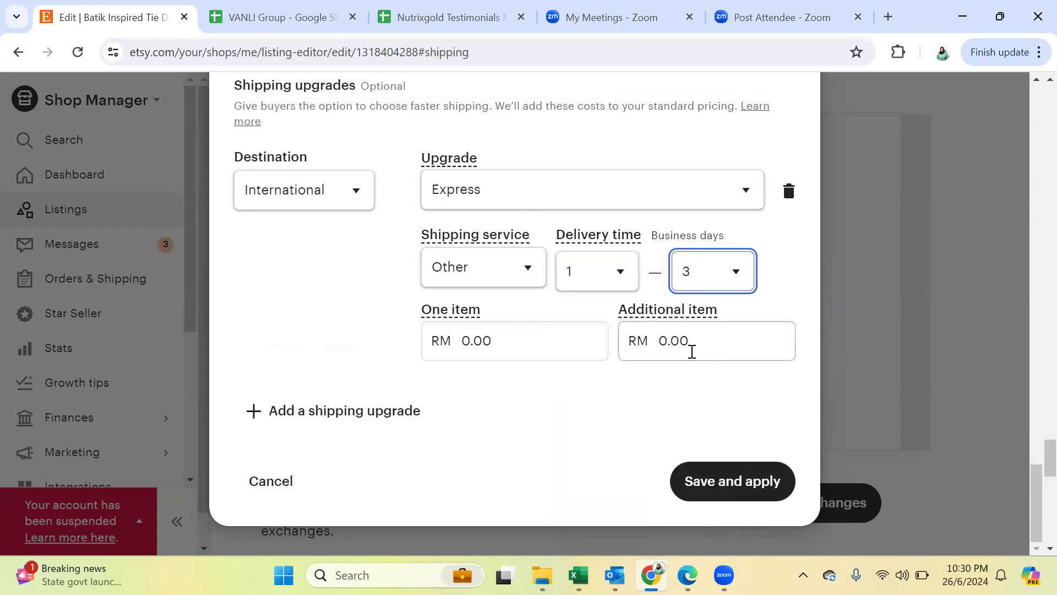
Step: Set the express upgrade's one-item charge to RM 300, then save and apply the shipping profile
click(505, 350)
text(300)
click(675, 430)
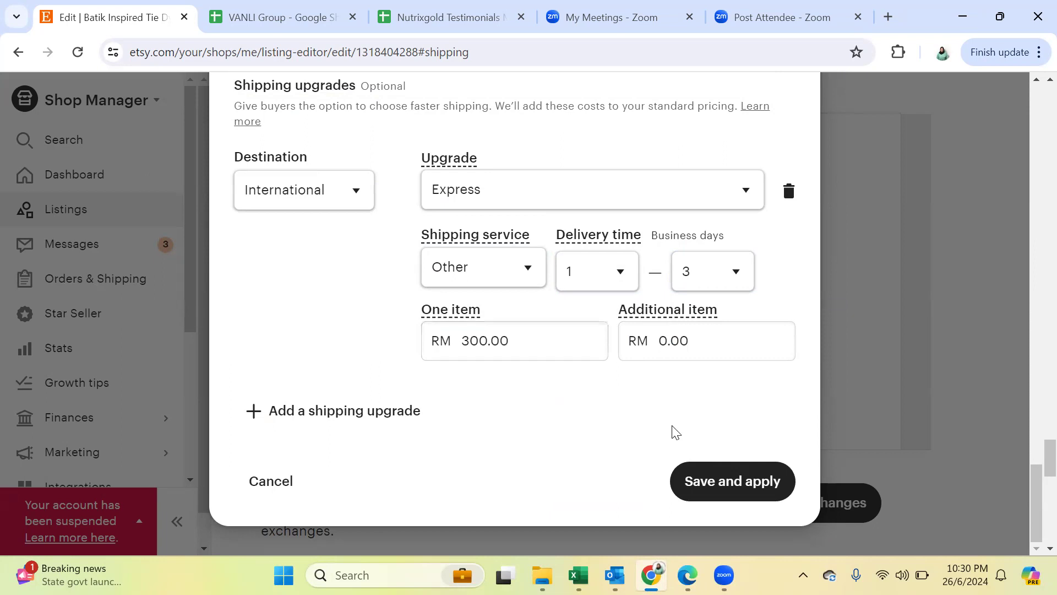
click(742, 481)
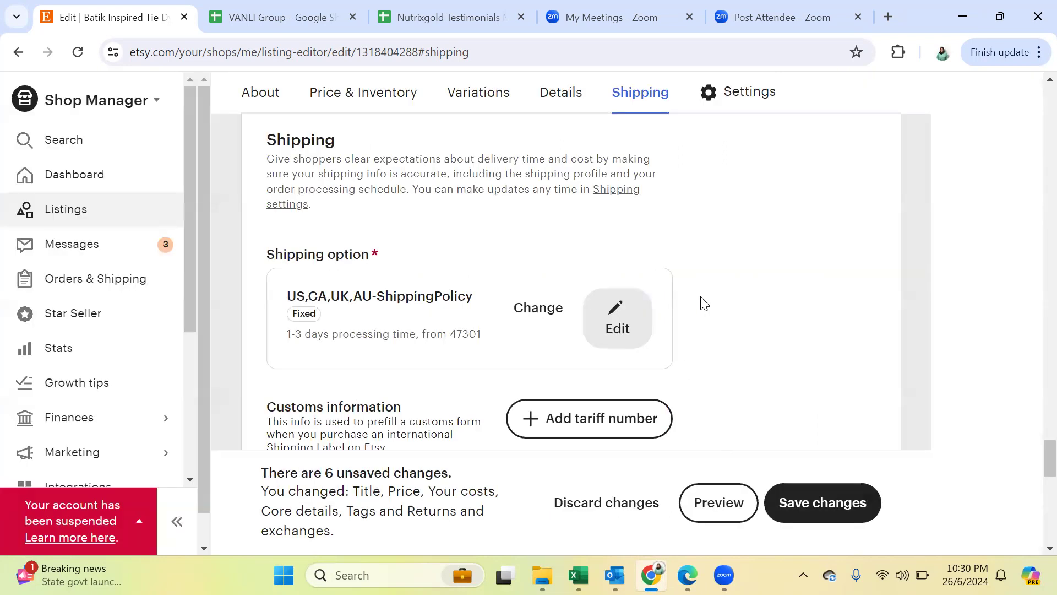
Step: Review the listing's shipping option and customs information, along with the returns, shop section and renewal settings
scroll(694, 306, down, 3)
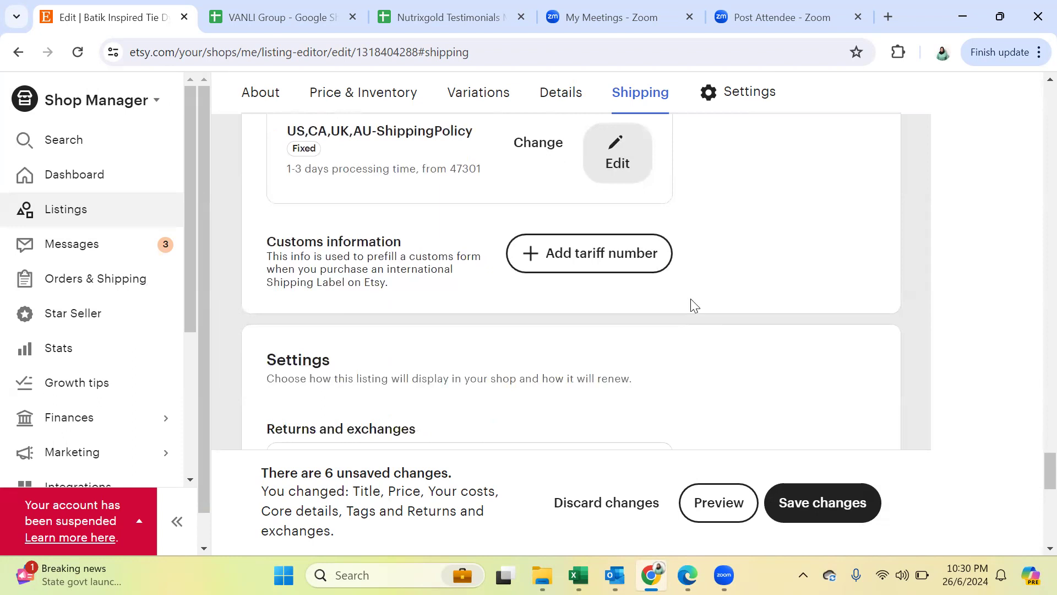
scroll(694, 306, up, 3)
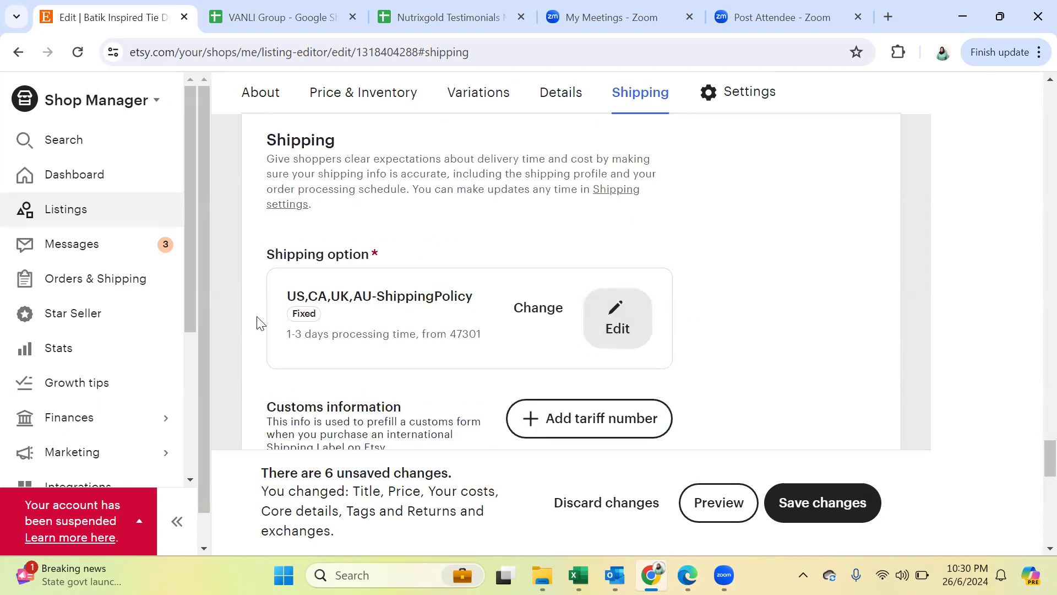
double_click(268, 254)
drag(349, 254, 385, 259)
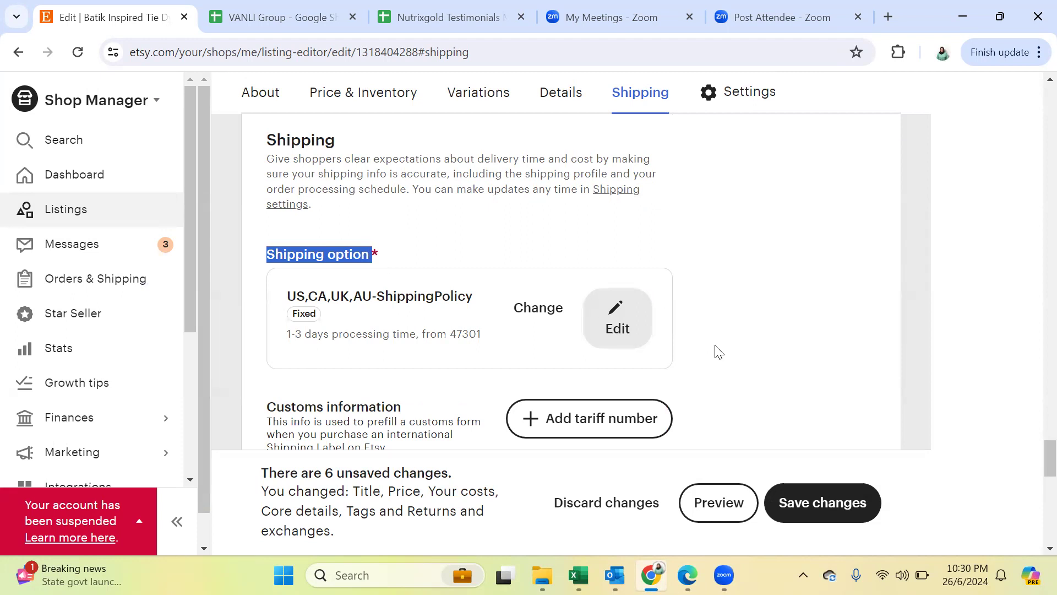
scroll(719, 352, down, 2)
scroll(720, 352, down, 3)
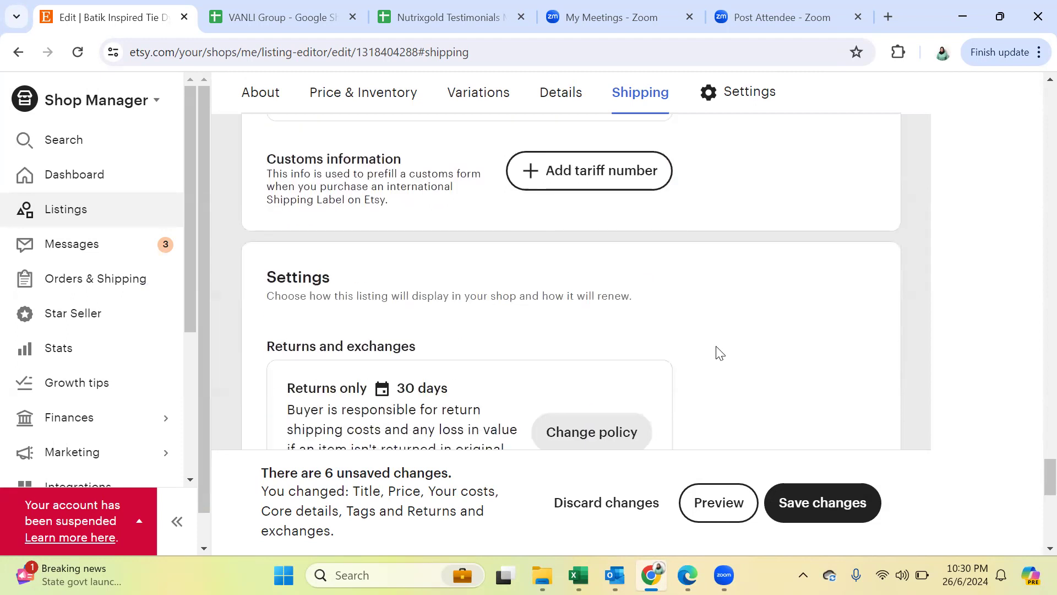
scroll(719, 352, down, 5)
scroll(719, 353, down, 3)
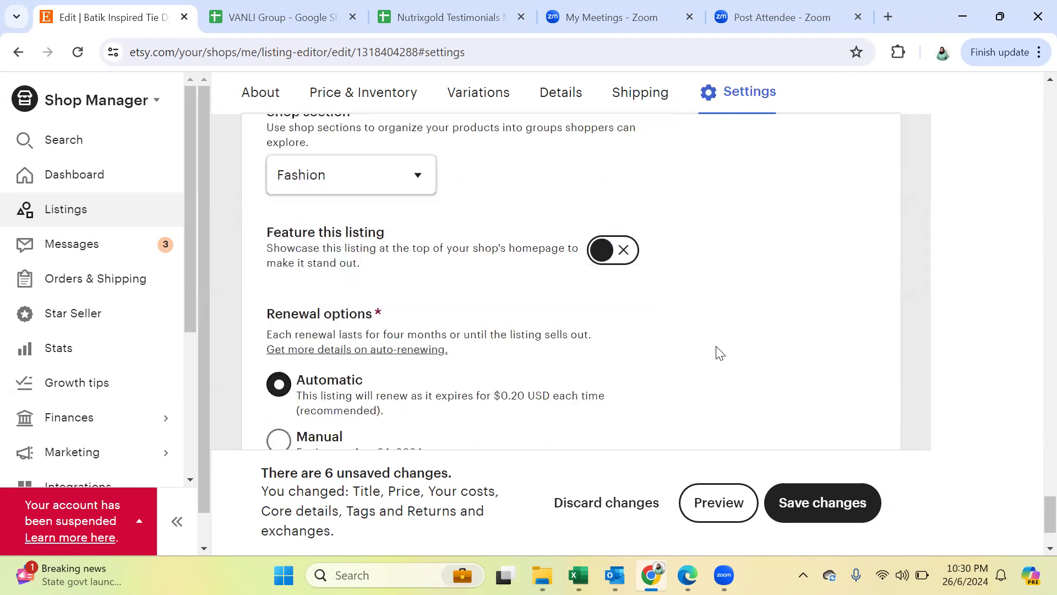
scroll(719, 353, up, 9)
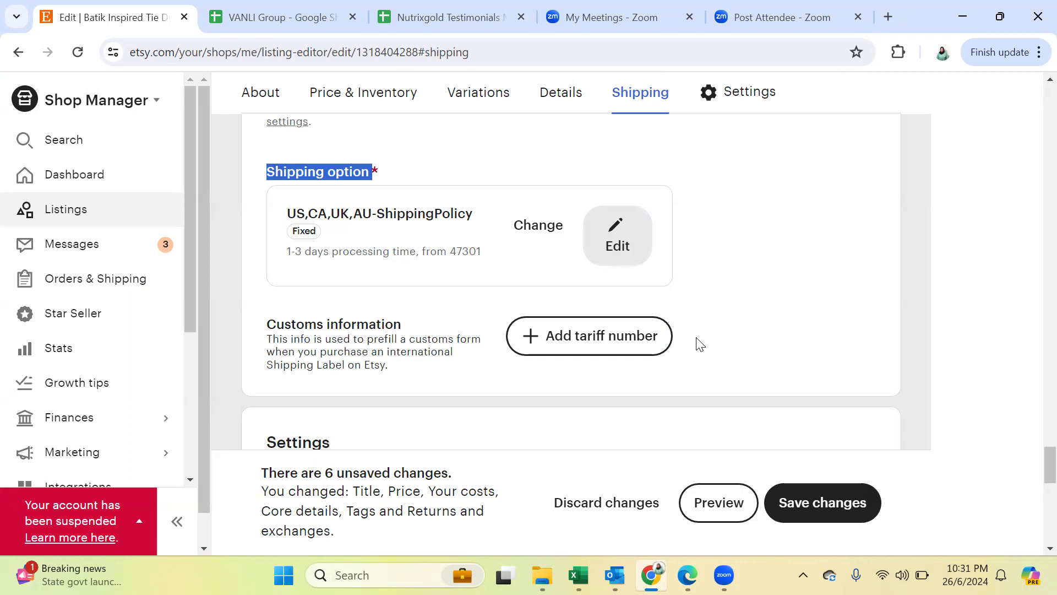
Step: Examine the available return and exchange policies for the listing, and leave the policy selection without changing it
scroll(700, 345, down, 6)
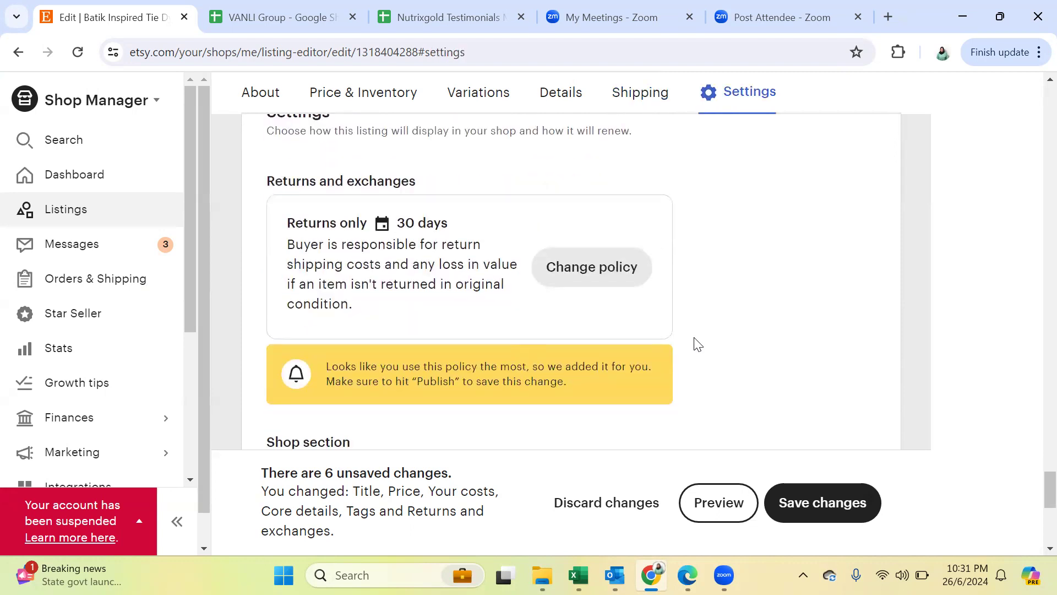
scroll(695, 343, up, 1)
scroll(695, 342, down, 1)
click(573, 272)
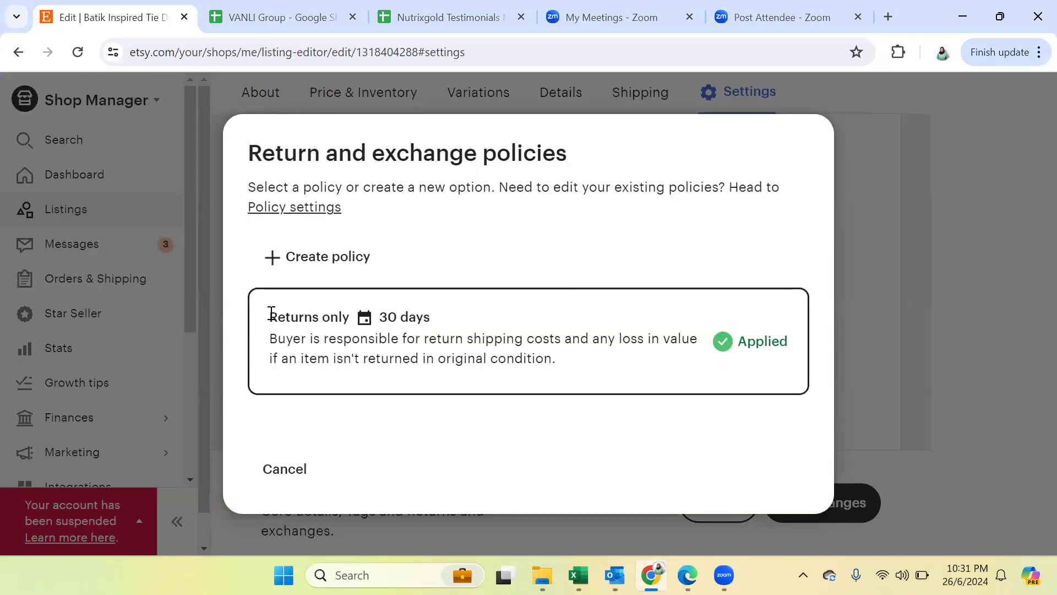
drag(269, 315, 432, 316)
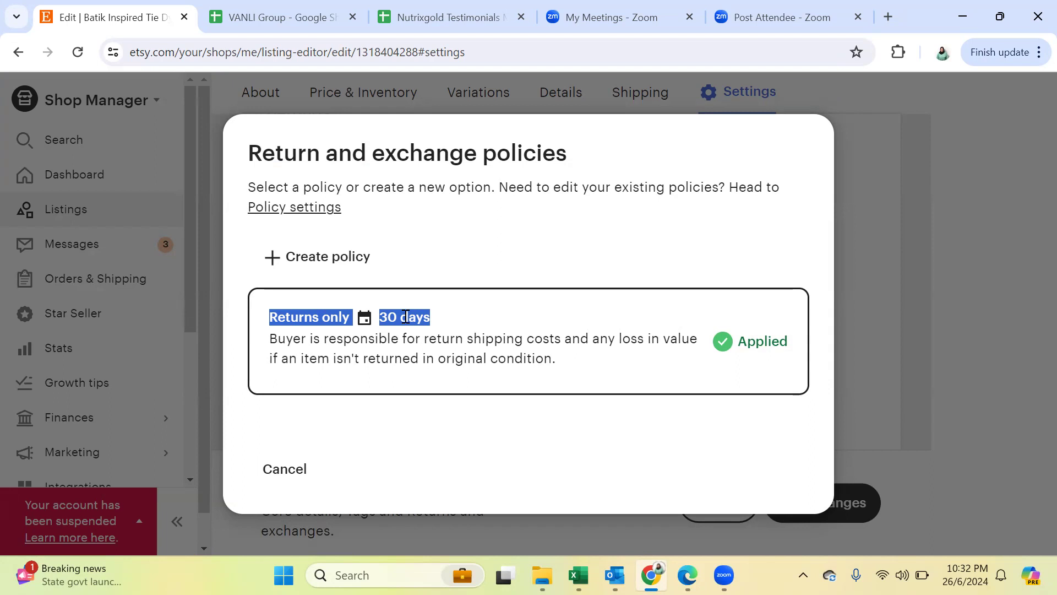
click(284, 477)
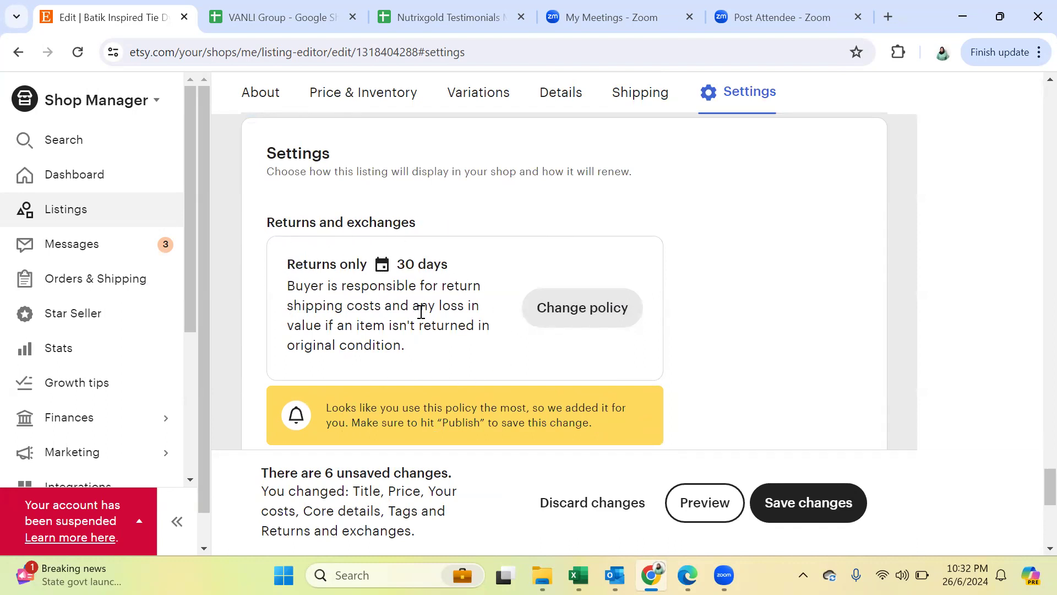
Step: Set the listing's shop section to None
scroll(421, 312, down, 5)
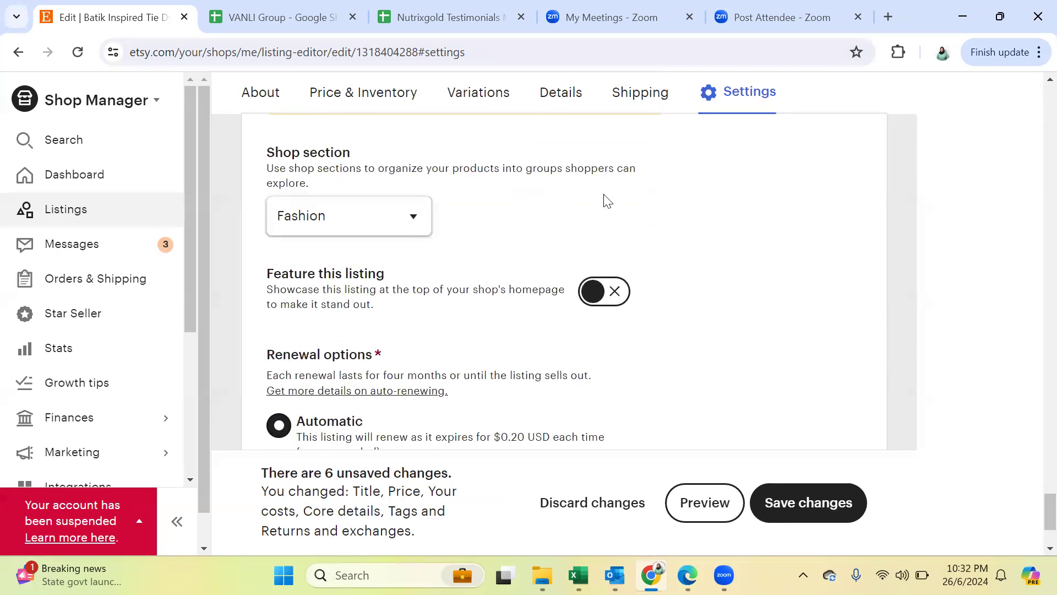
click(417, 216)
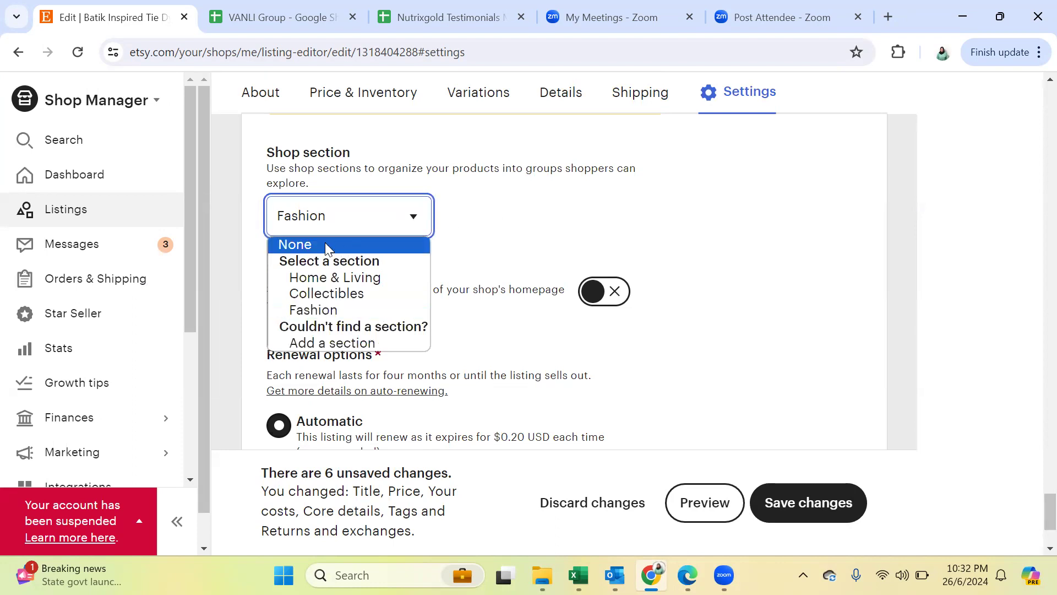
key(Escape)
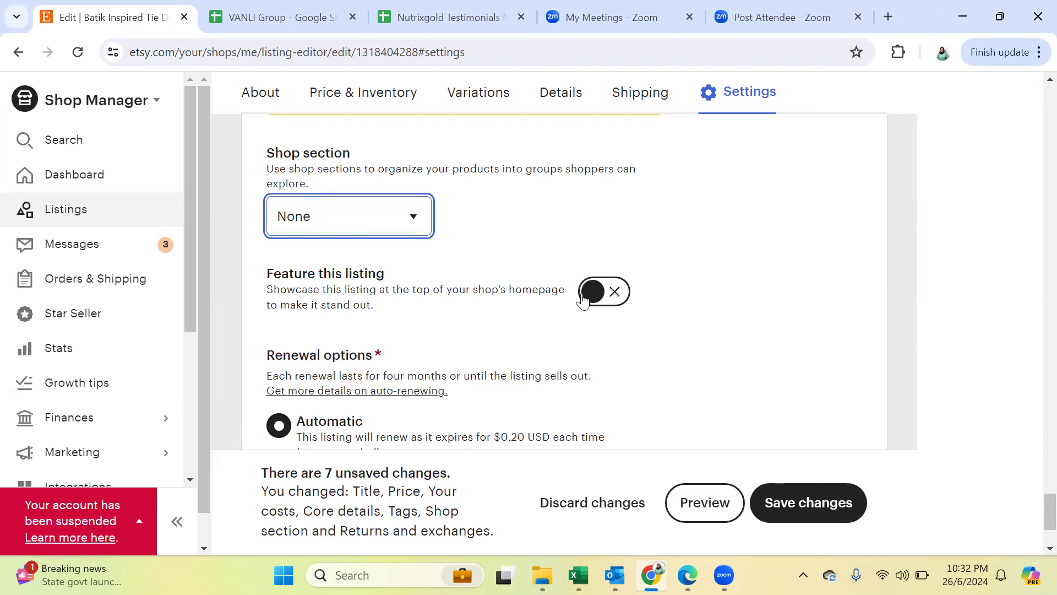
Step: Examine the listing's renewal options and what each choice means for its expiry
scroll(582, 302, down, 1)
scroll(583, 301, down, 3)
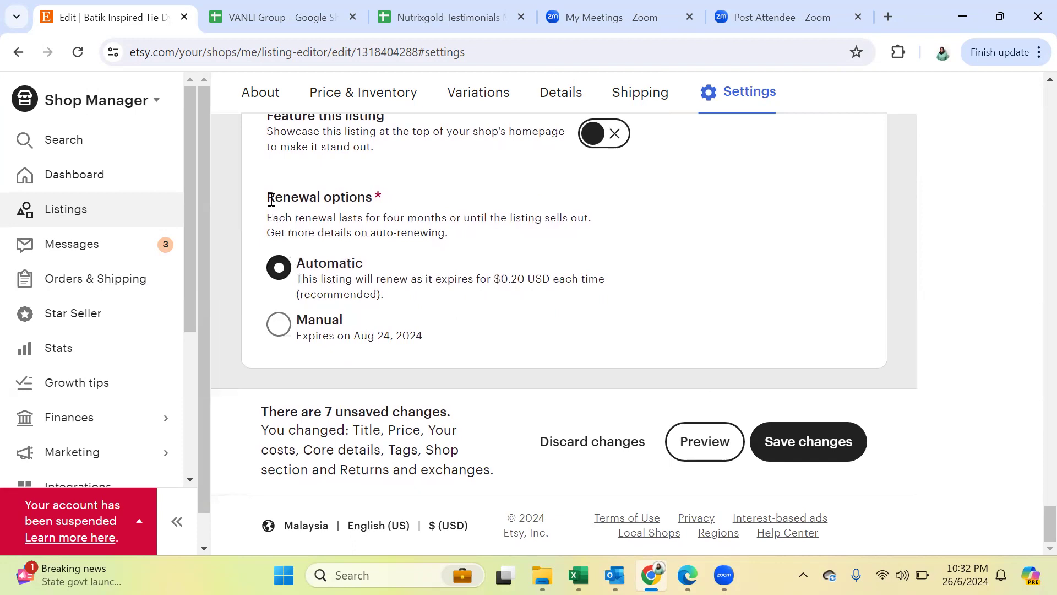
drag(269, 196, 492, 326)
click(719, 286)
drag(267, 197, 389, 203)
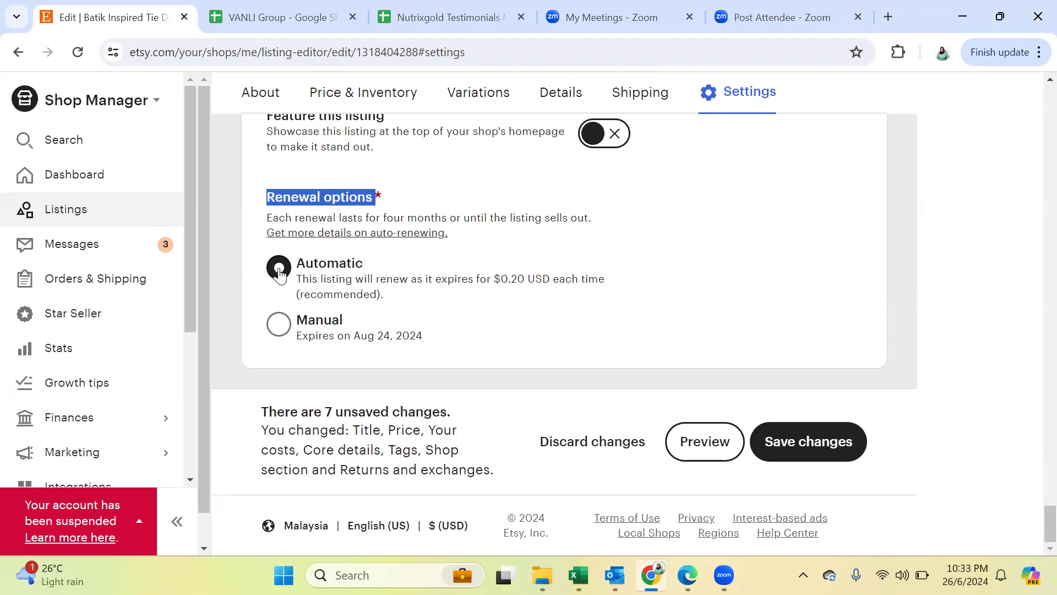
Step: Try Manual renewal for the listing and switch the renewal option back to Automatic
click(277, 328)
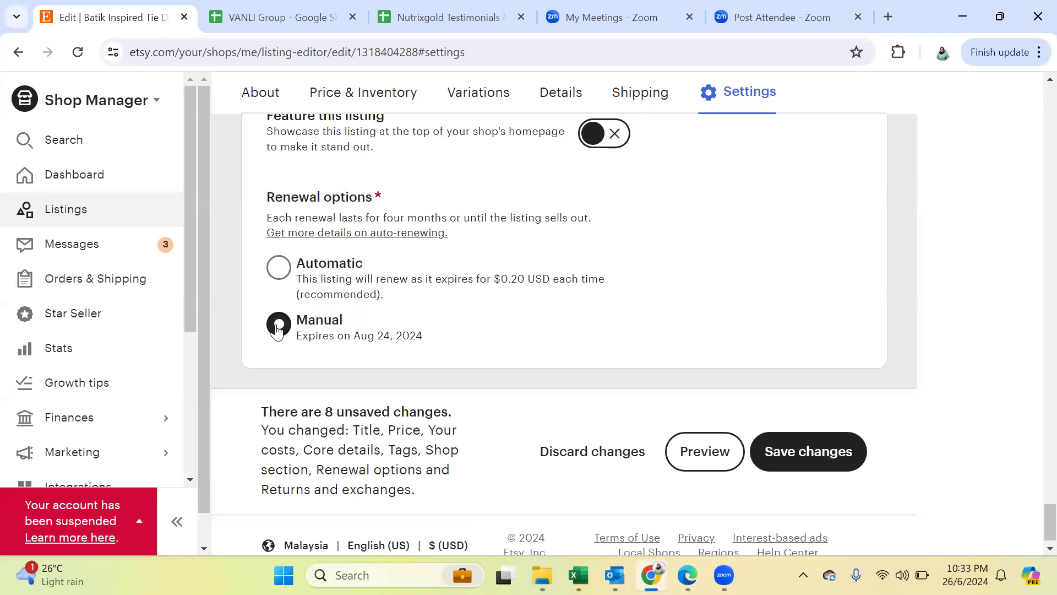
click(274, 269)
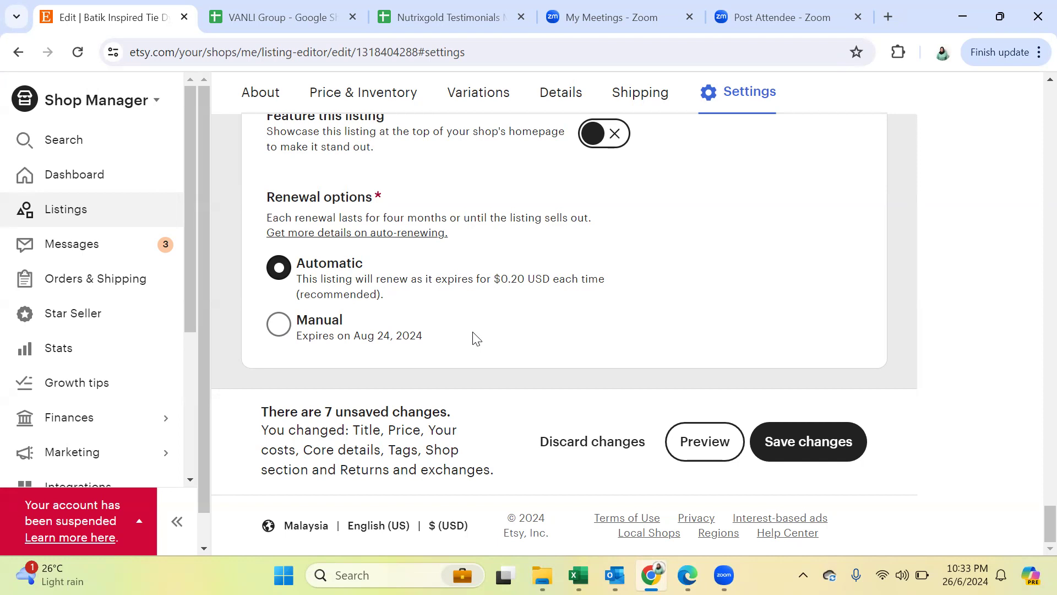
click(278, 326)
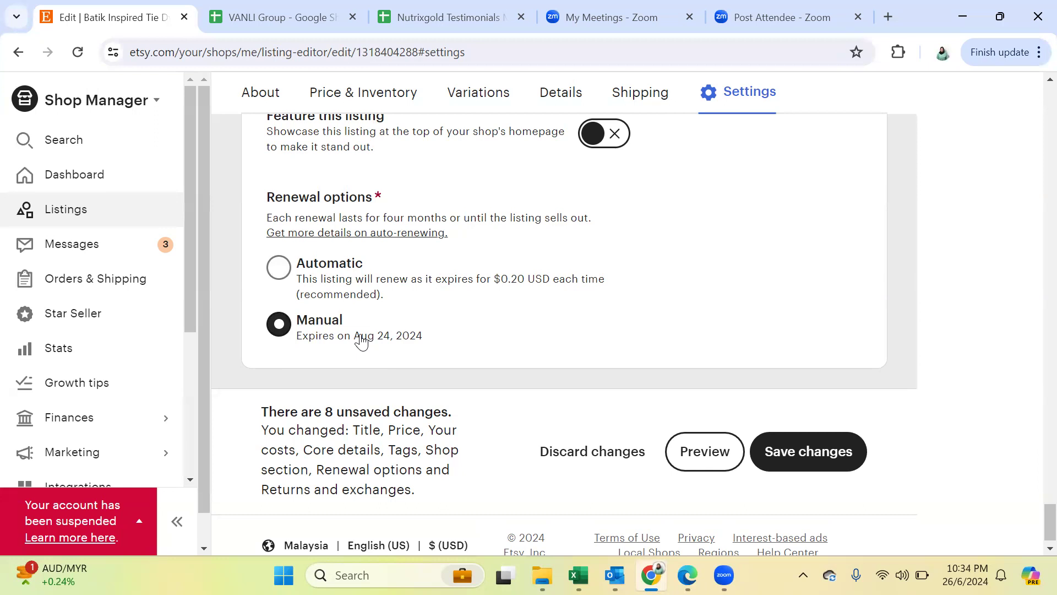
click(279, 273)
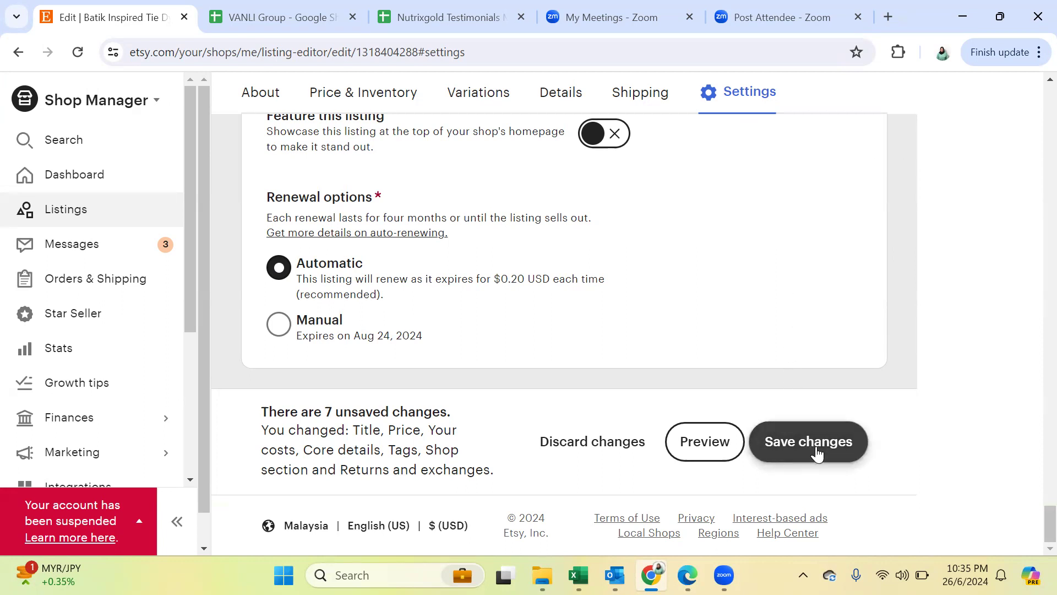
Step: Preview the listing, checking its search-result appearance and the first three product photos
click(691, 449)
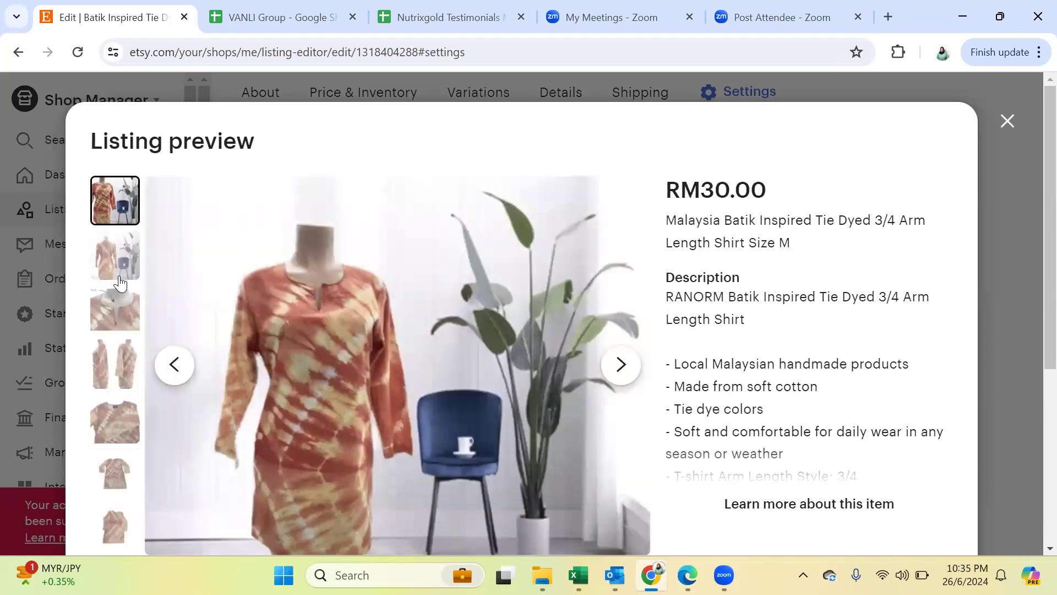
scroll(102, 275, down, 5)
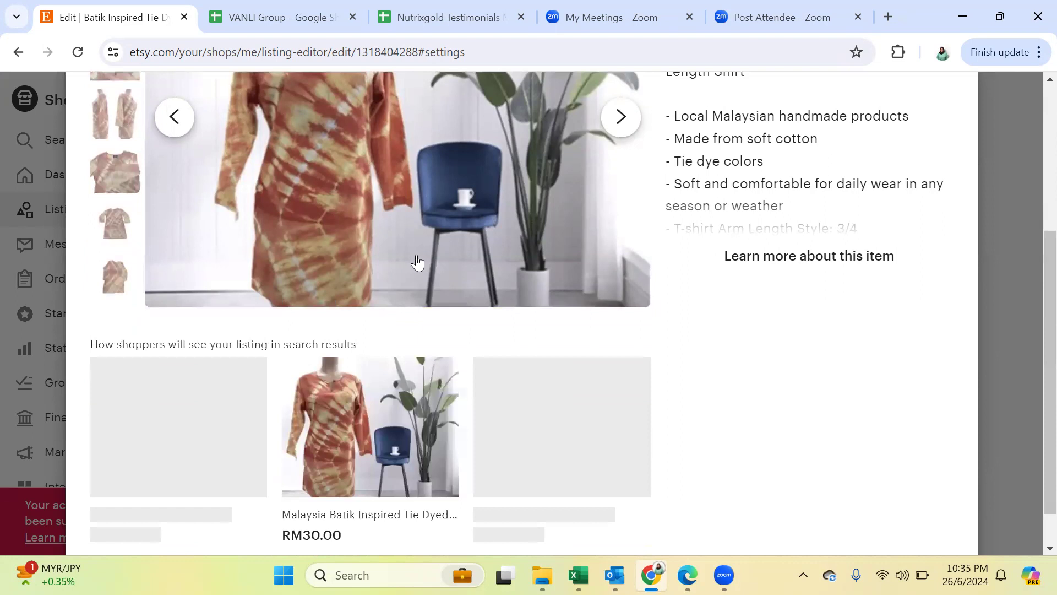
scroll(423, 262, up, 4)
click(624, 322)
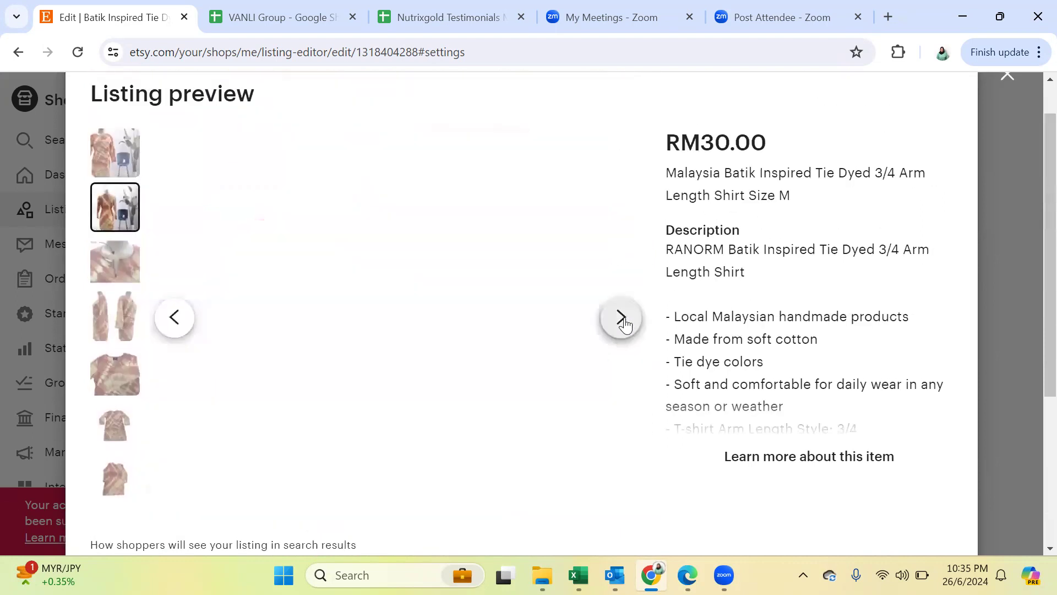
click(624, 322)
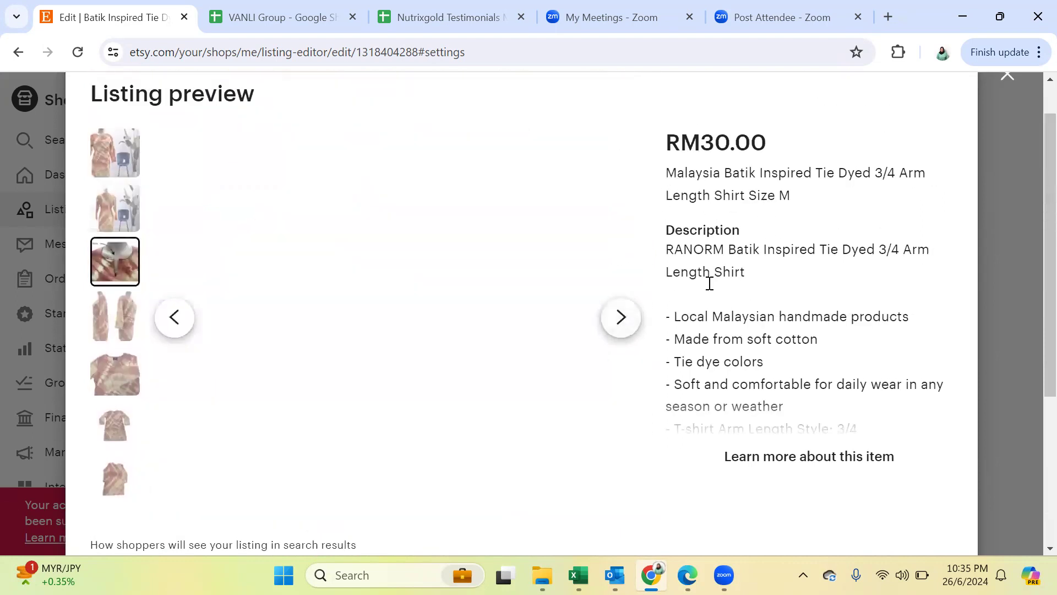
Step: Expand and read the full item description in the listing preview, then close the preview
click(869, 458)
scroll(798, 376, down, 5)
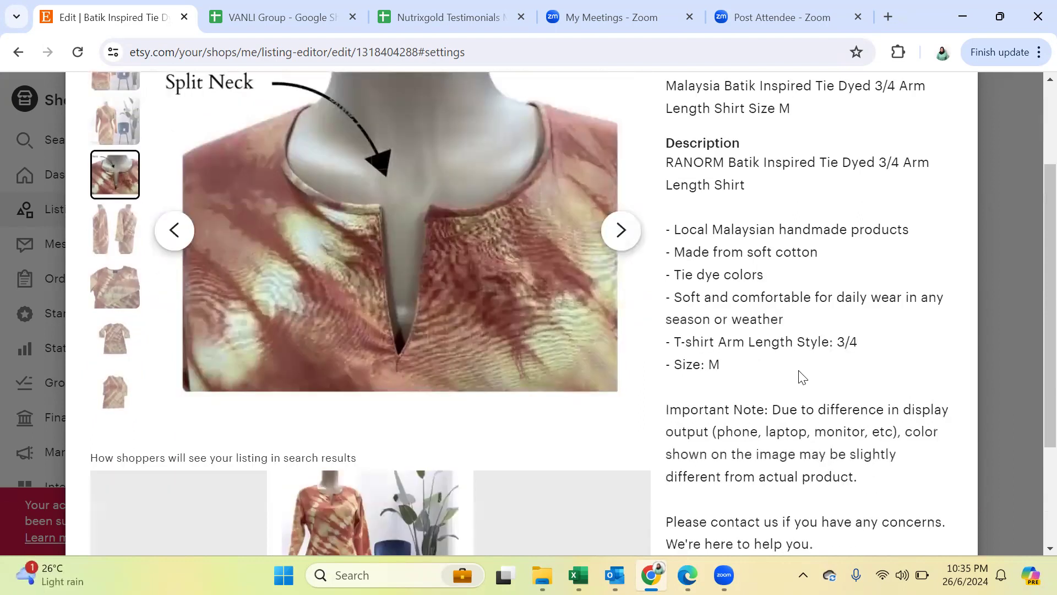
scroll(738, 274, up, 5)
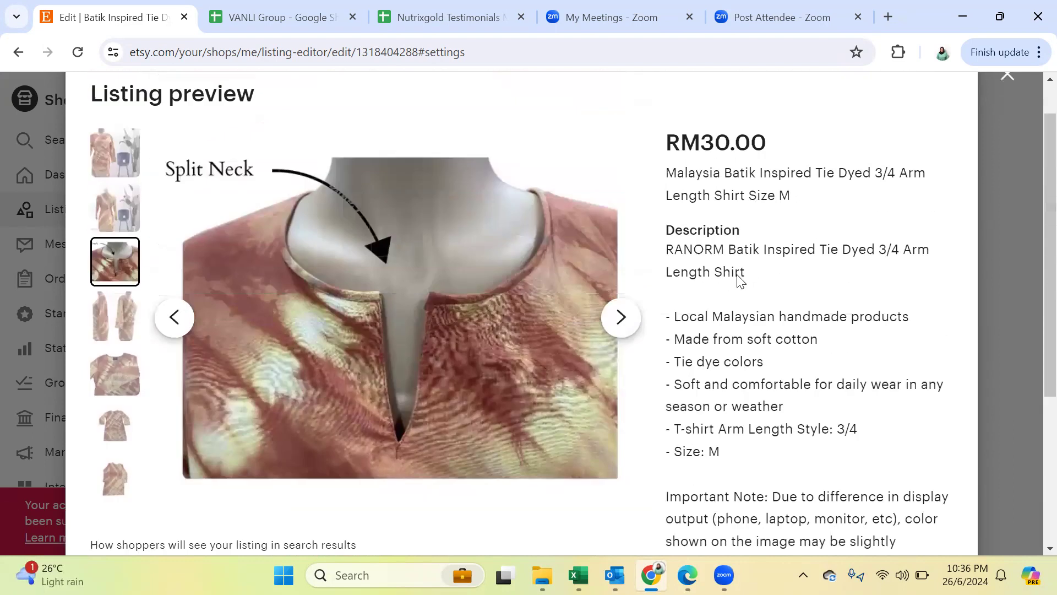
click(1007, 120)
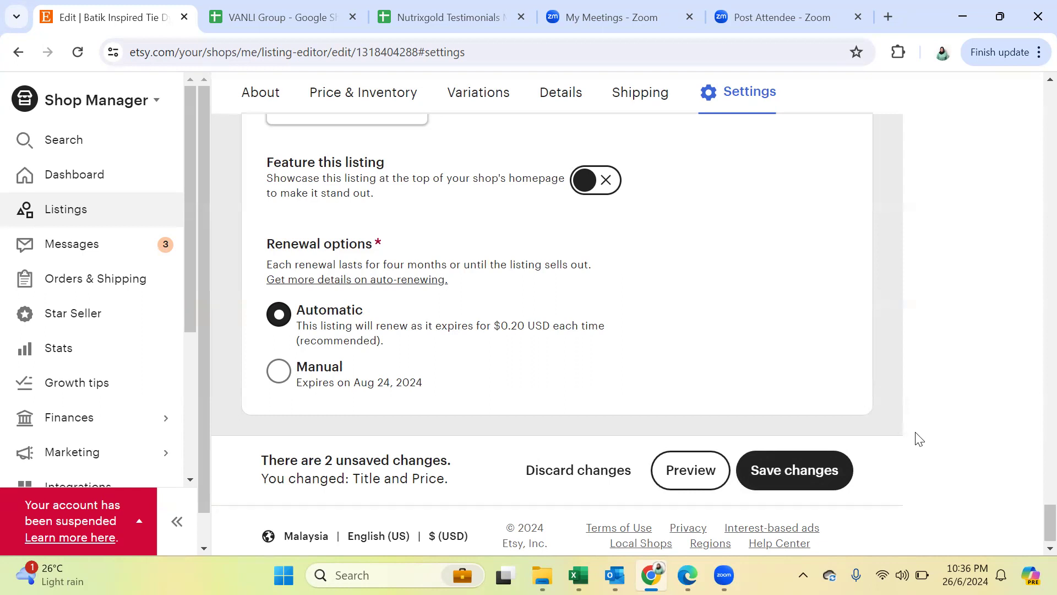
scroll(919, 439, up, 1)
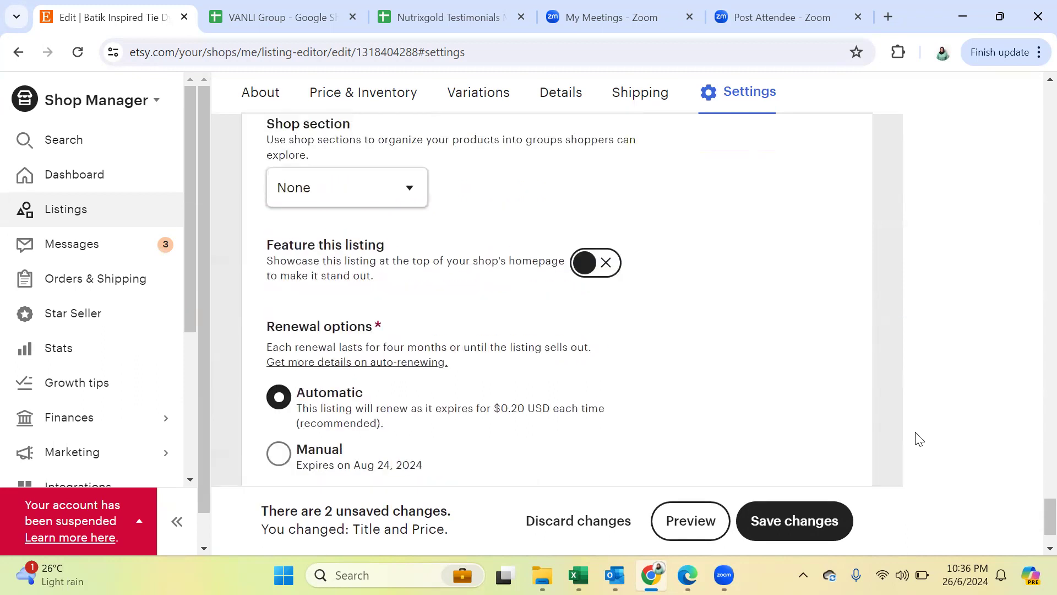
scroll(919, 439, down, 1)
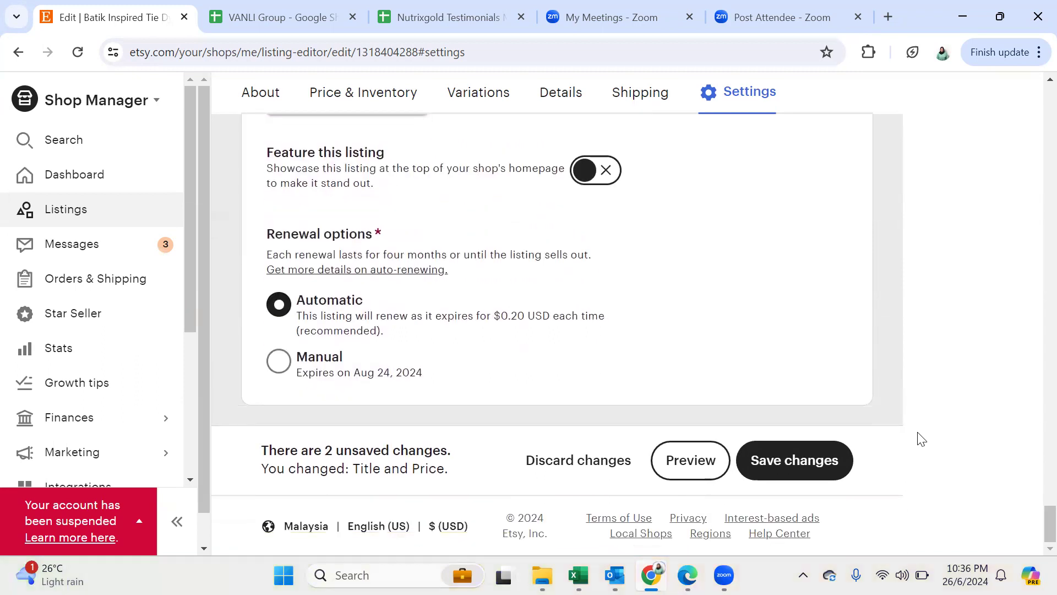